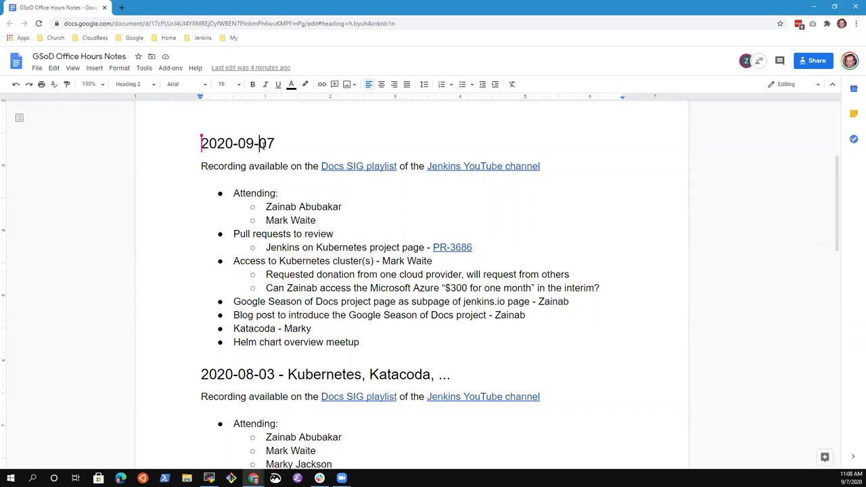
# Step: Append an attendee's name as owner to the 'Pull requests to review' item
pyautogui.press('Down')
pyautogui.press('Down')
pyautogui.press('Down')
pyautogui.press('Down')
pyautogui.press('Down')
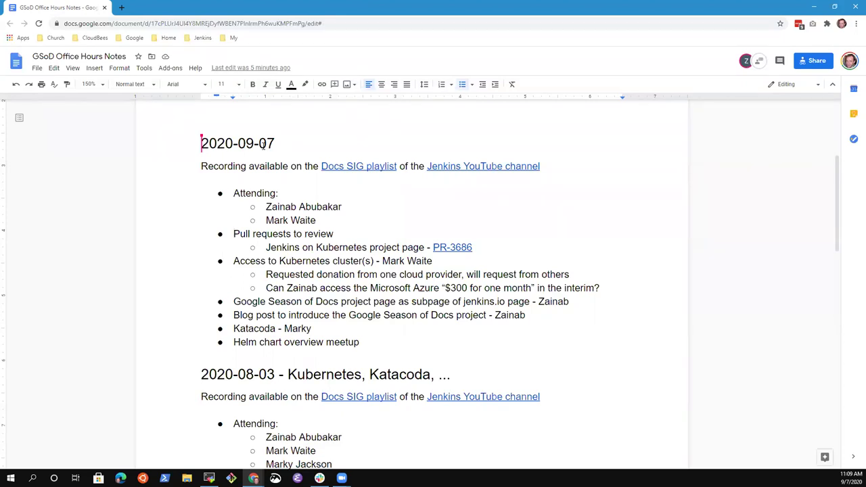
pyautogui.hotkey('shift', 'End')
pyautogui.press('Down')
pyautogui.press('Down')
pyautogui.press('Down')
pyautogui.press('Up')
pyautogui.press('Home')
pyautogui.hotkey('shift', 'End')
pyautogui.press('Up')
pyautogui.press('Up')
pyautogui.press('Up')
pyautogui.press('Up')
pyautogui.press('End')
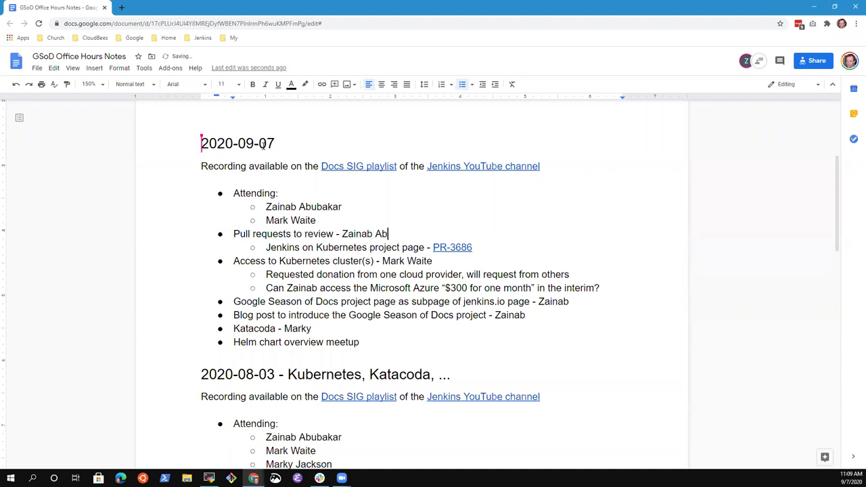
pyautogui.press('Home')
# Step: Add 'Structure of the Kubernetes on Jenkins section in the documentation' above Google Season of Docs, with an owner
pyautogui.press('Down')
pyautogui.press('Down')
pyautogui.press('Down')
pyautogui.press('Down')
pyautogui.press('Down')
pyautogui.press('Return')
pyautogui.press('Up')
pyautogui.write('Structure of the K')
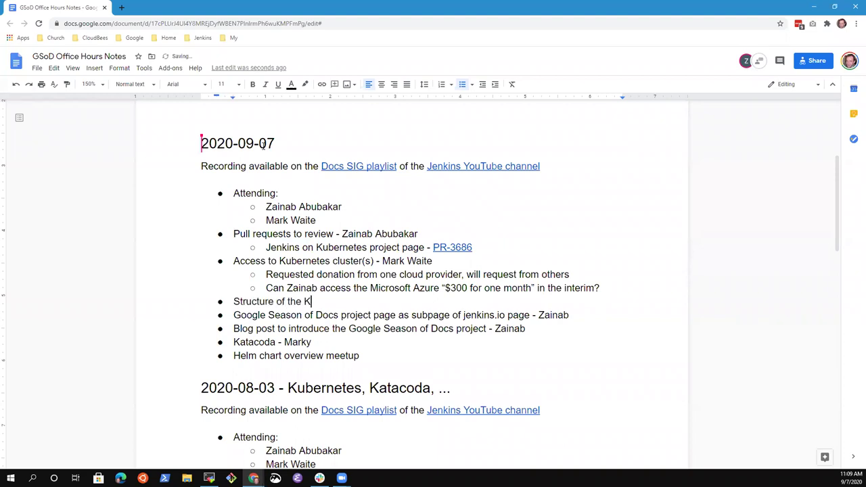
pyautogui.write('ubernetes on Jenkisn')
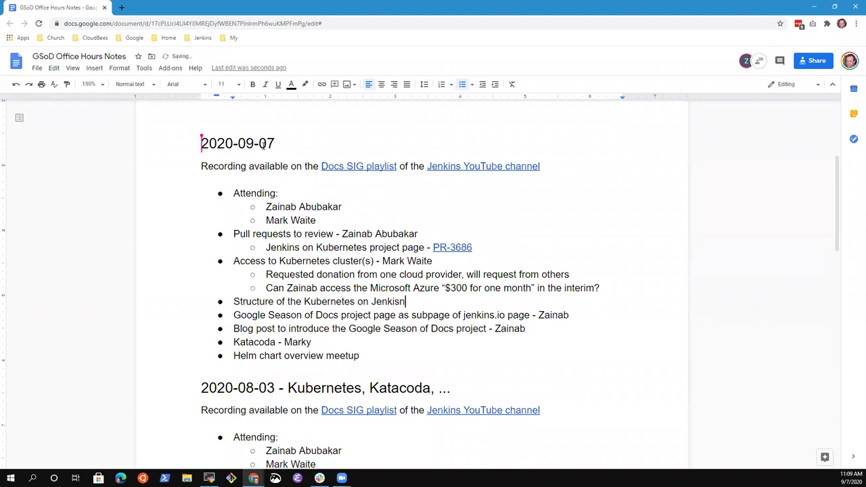
pyautogui.press('BackSpace')
pyautogui.press('BackSpace')
pyautogui.press('BackSpace')
pyautogui.write('ns section in the do')
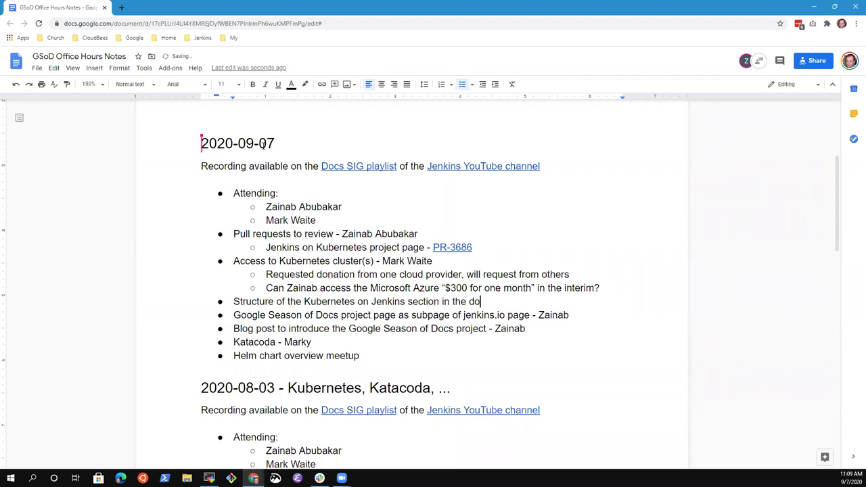
pyautogui.write('cuemntati')
pyautogui.hotkey('ctrl', 'BackSpace')
pyautogui.write('documentation - Zainab')
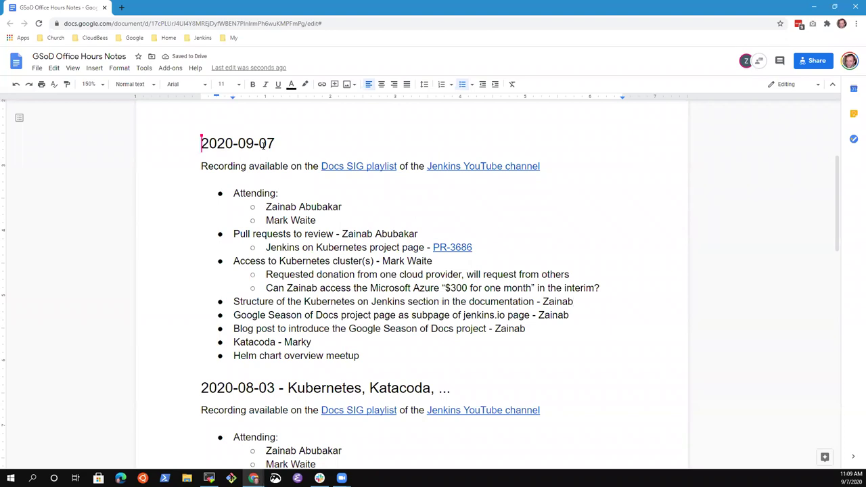
# Step: Add 'Installing Jenkins on Kubernetes' as a sub-bullet under the Structure item, with an empty sub-bullet below
pyautogui.press('Return')
pyautogui.press('Tab')
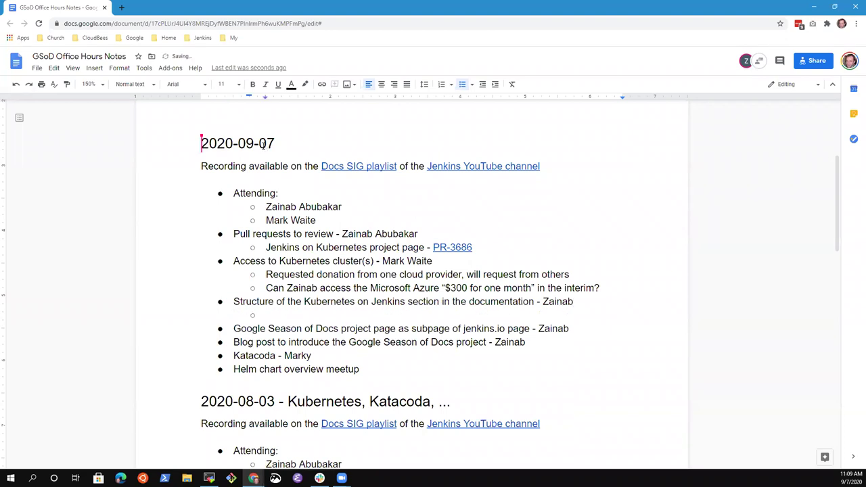
pyautogui.write('Installing')
pyautogui.press('Return')
pyautogui.press('Left')
pyautogui.write('Jenkins on Kubernetes')
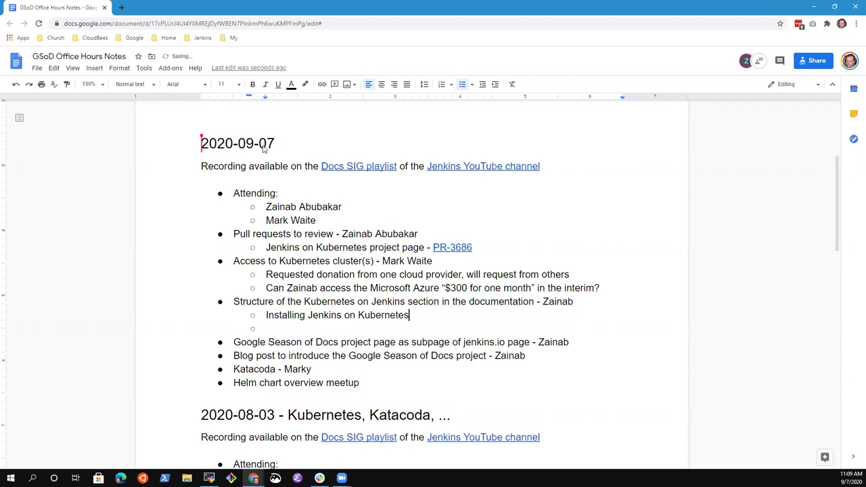
pyautogui.press('Down')
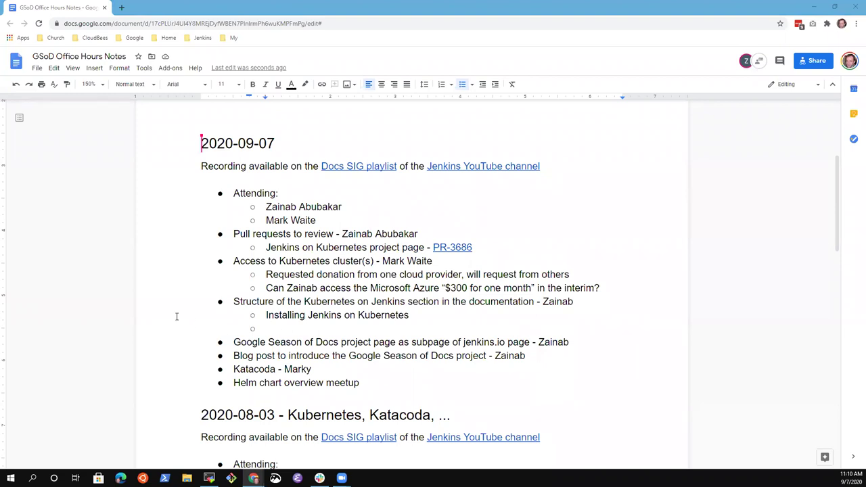
# Step: Draft an 'Agree on knowledge sharing sessions' bullet above Google Season of Docs, then delete it
pyautogui.click(310, 333)
pyautogui.press('Down')
pyautogui.press('Home')
pyautogui.press('Return')
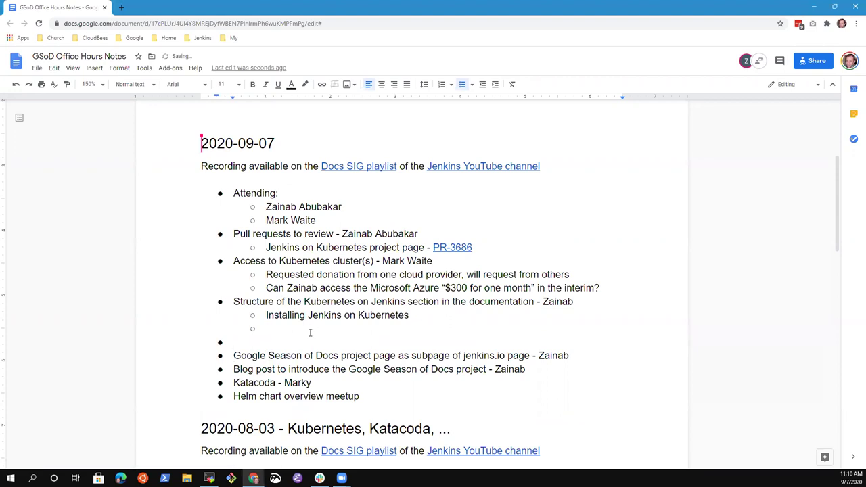
pyautogui.write('Agree on knowledge shari')
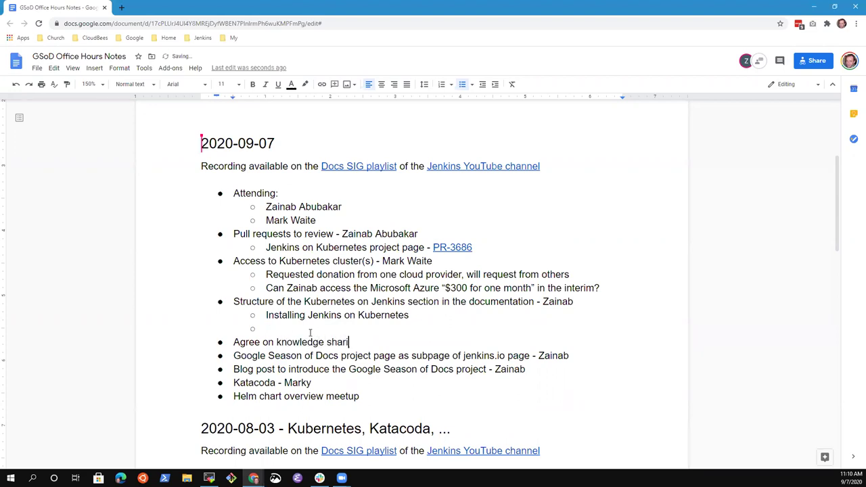
pyautogui.write('ng sessikons')
pyautogui.press('BackSpace')
pyautogui.press('BackSpace')
pyautogui.press('BackSpace')
pyautogui.press('BackSpace')
pyautogui.write('ons')
pyautogui.press('Right')
pyautogui.press('Up')
pyautogui.hotkey('shift', 'End')
pyautogui.press('Delete')
pyautogui.press('Delete')
# Step: Credit the Helm chart meetup item to its presenter by name
pyautogui.press('Down')
pyautogui.press('Down')
pyautogui.press('Down')
pyautogui.press('End')
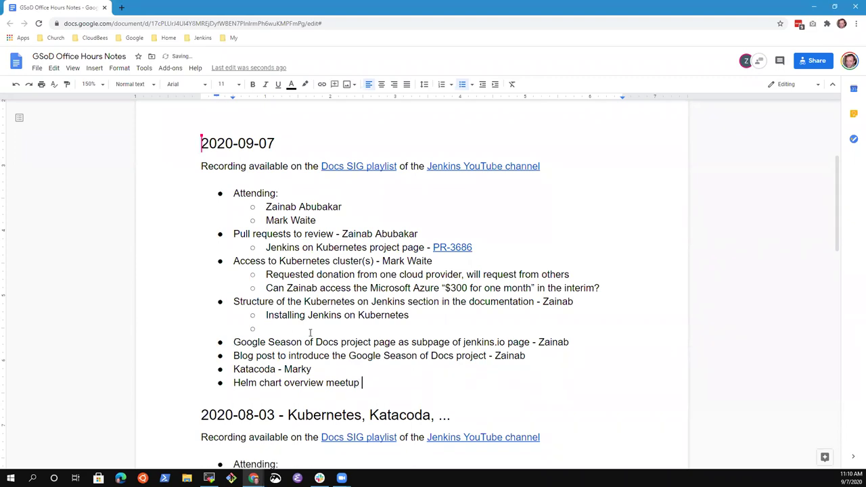
pyautogui.press('Up')
pyautogui.hotkey('shift', 'Home')
pyautogui.press('Down')
pyautogui.press('End')
pyautogui.write('0-')
pyautogui.press('BackSpace')
pyautogui.press('BackSpace')
pyautogui.press('BackSpace')
pyautogui.write('Jackson')
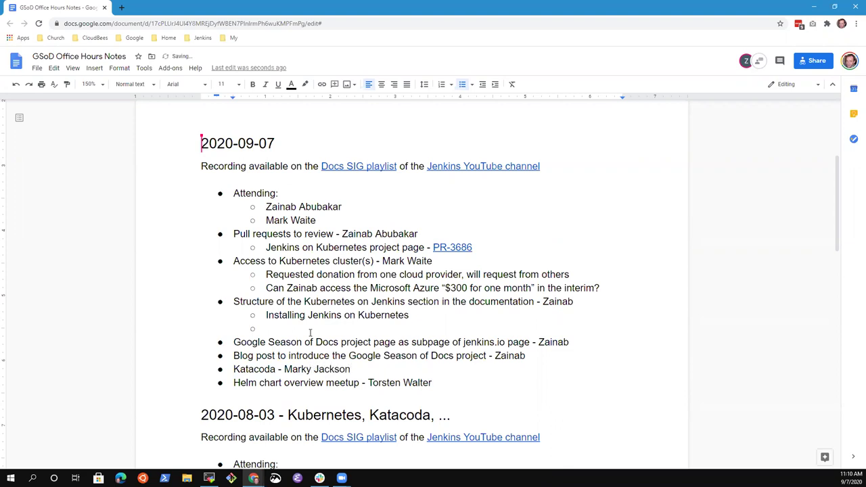
# Step: Insert a 'Knowledge sharing sessions' bullet and indent the Katacoda and Helm chart items beneath it
pyautogui.press('Return')
pyautogui.write('Knowledge sharing sessions')
pyautogui.press('Tab')
pyautogui.press('Home')
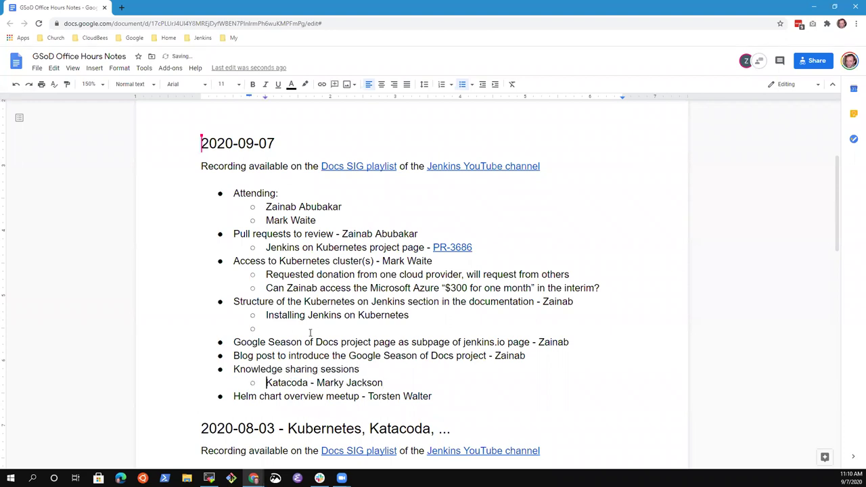
pyautogui.press('Down')
pyautogui.press('Tab')
# Step: Move the Katacoda item below Helm chart meetup and type 'Using helm' under Installing
pyautogui.press('Up')
pyautogui.press('Down')
pyautogui.press('Up')
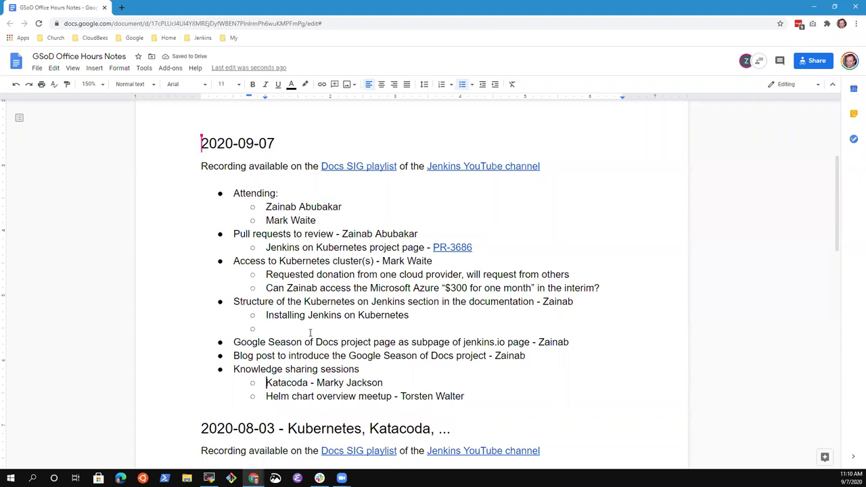
pyautogui.hotkey('shift', 'End')
pyautogui.hotkey('ctrl', 'x')
pyautogui.press('Down')
pyautogui.press('End')
pyautogui.press('Return')
pyautogui.hotkey('ctrl', 'v')
pyautogui.press('Up')
pyautogui.press('Up')
pyautogui.press('Delete')
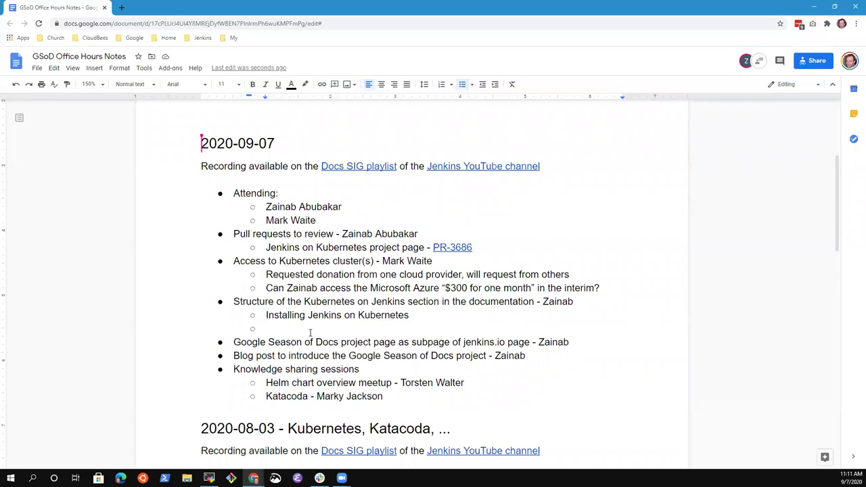
pyautogui.press('Up')
pyautogui.press('Up')
pyautogui.press('Up')
pyautogui.press('Up')
pyautogui.write('Using helm')
# Step: Delete the 'Using helm' sub-item under Installing Jenkins on Kubernetes
pyautogui.hotkey('shift', 'Home')
pyautogui.press('BackSpace')
pyautogui.press('BackSpace')
pyautogui.press('BackSpace')
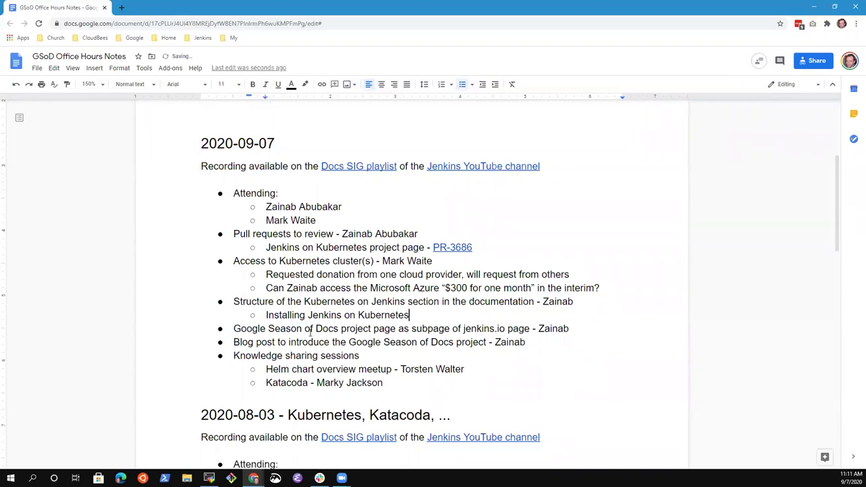
pyautogui.press('Down')
pyautogui.press('Up')
# Step: Add a 'Reviewing and refining the project timeline' bullet below the Blog post item
pyautogui.press('Return')
pyautogui.write('Reviewing plan and timeso')
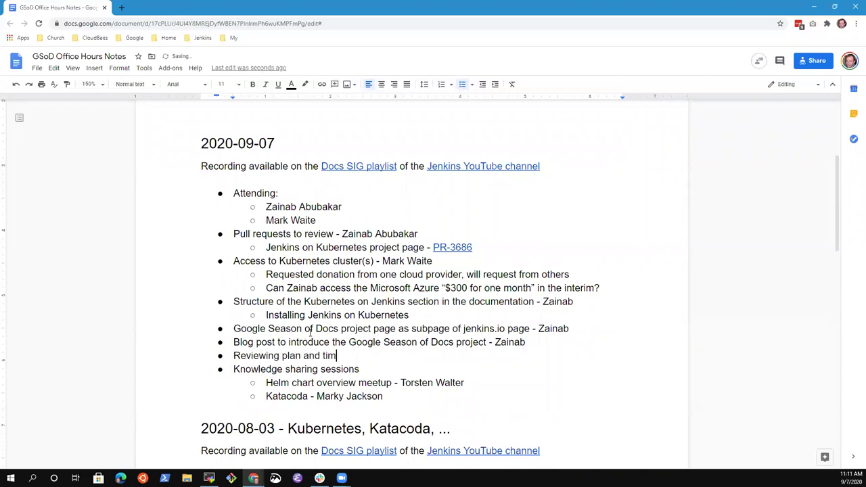
pyautogui.press('BackSpace')
pyautogui.press('BackSpace')
pyautogui.write('line')
pyautogui.hotkey('ctrl', 'BackSpace')
pyautogui.hotkey('ctrl', 'BackSpace')
pyautogui.hotkey('ctrl', 'BackSpace')
pyautogui.write('and refingn')
pyautogui.press('BackSpace')
pyautogui.press('BackSpace')
pyautogui.write('ing the timelien')
pyautogui.press('BackSpace')
pyautogui.press('BackSpace')
pyautogui.press('BackSpace')
pyautogui.write('ing the ')
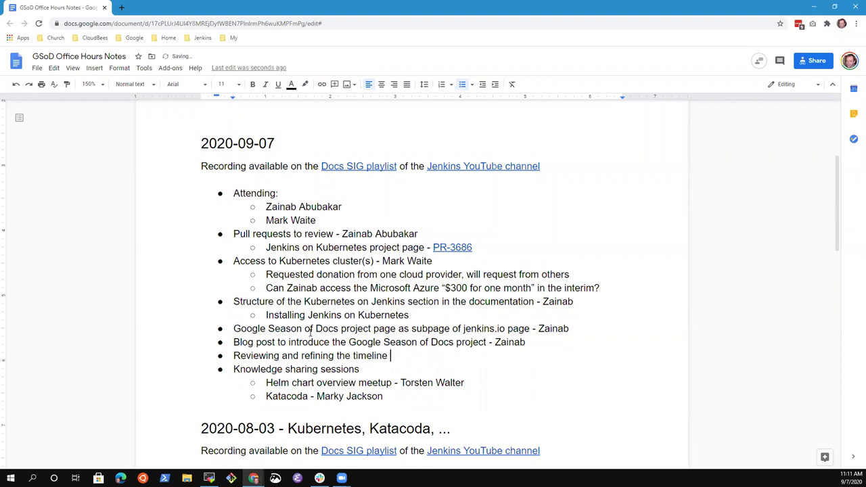
pyautogui.write('pro')
pyautogui.press('BackSpace')
pyautogui.press('BackSpace')
pyautogui.press('BackSpace')
pyautogui.write('project')
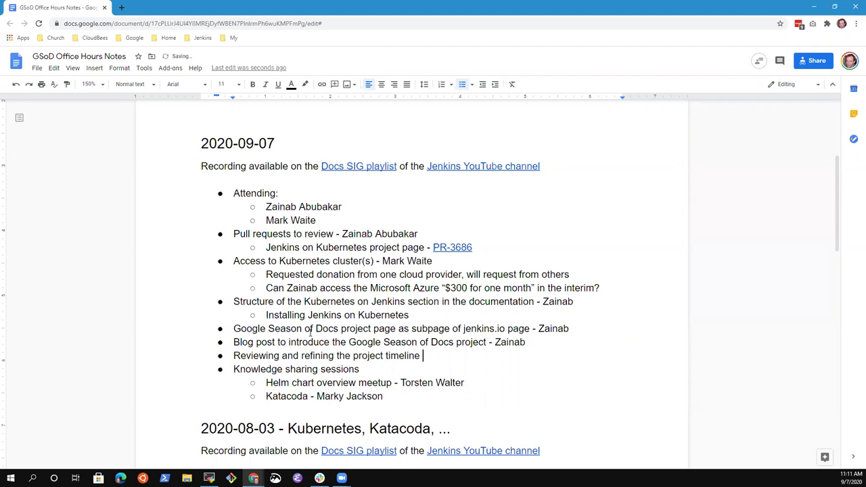
# Step: Append the owner's name to the project timeline item
pyautogui.write('-')
pyautogui.press('BackSpace')
pyautogui.write('Z')
pyautogui.press('BackSpace')
pyautogui.write('- Zainab')
pyautogui.press('BackSpace')
pyautogui.write('b')
# Step: Check the Structure line and the 'project timeline' wording by selecting them, leaving them unchanged
pyautogui.press('Up')
pyautogui.press('Up')
pyautogui.press('Up')
pyautogui.press('Up')
pyautogui.press('Up')
pyautogui.press('Up')
pyautogui.press('Up')
pyautogui.press('Down')
pyautogui.press('Down')
pyautogui.press('Down')
pyautogui.press('Home')
pyautogui.hotkey('shift', 'End')
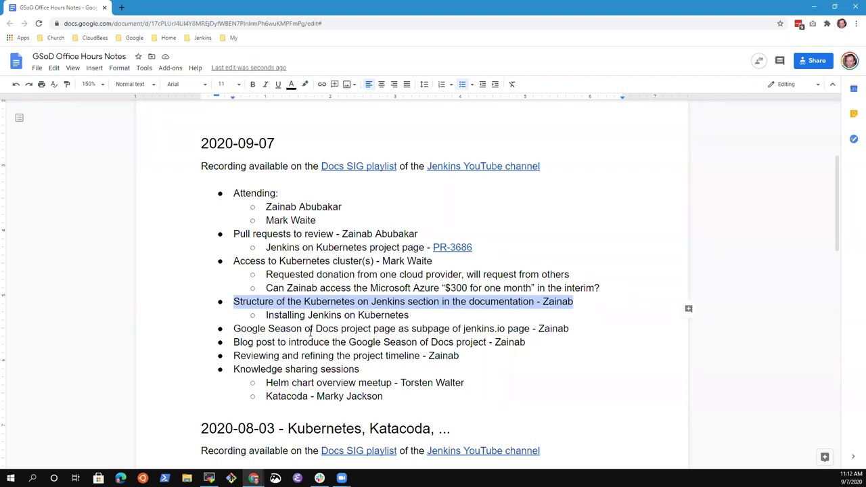
pyautogui.press('Down')
pyautogui.press('Down')
pyautogui.press('Down')
pyautogui.hotkey('ctrl', 'Left')
pyautogui.hotkey('ctrl', 'Left')
pyautogui.hotkey('ctrl', 'Left')
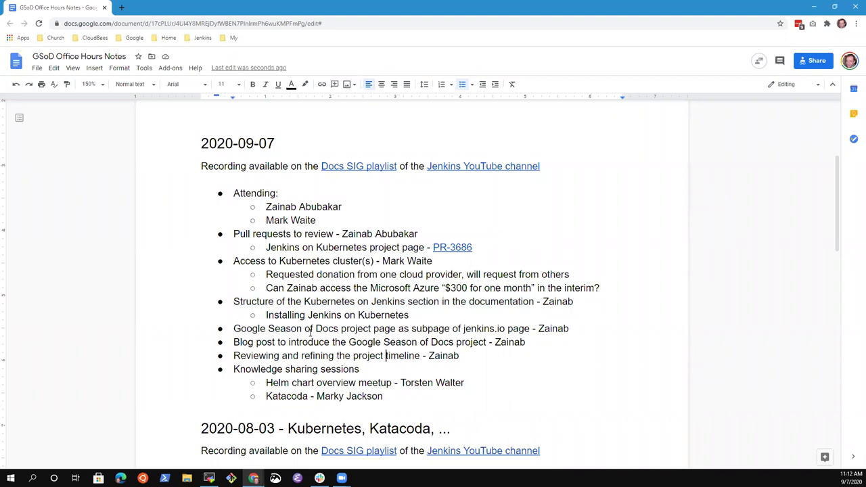
pyautogui.hotkey('ctrl', 'Left')
pyautogui.hotkey('ctrl', 'shift', 'Right')
pyautogui.hotkey('ctrl', 'shift', 'Right')
pyautogui.press('End')
pyautogui.press('Up')
pyautogui.press('Up')
pyautogui.press('Down')
pyautogui.press('Down')
# Step: Move the Google Season of Docs line to an indented sub-bullet under the Jenkins on Kubernetes page item
pyautogui.press('Up')
pyautogui.press('Up')
pyautogui.press('Up')
pyautogui.press('Home')
pyautogui.hotkey('shift', 'Down')
pyautogui.hotkey('ctrl', 'x')
pyautogui.press('Up')
pyautogui.press('Up')
pyautogui.press('Up')
pyautogui.press('Up')
pyautogui.press('Up')
pyautogui.press('Up')
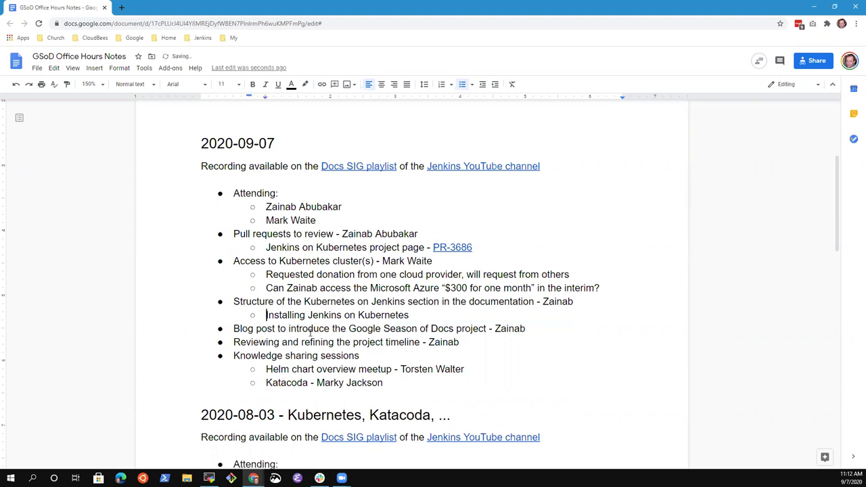
pyautogui.press('End')
pyautogui.press('Return')
pyautogui.press('Tab')
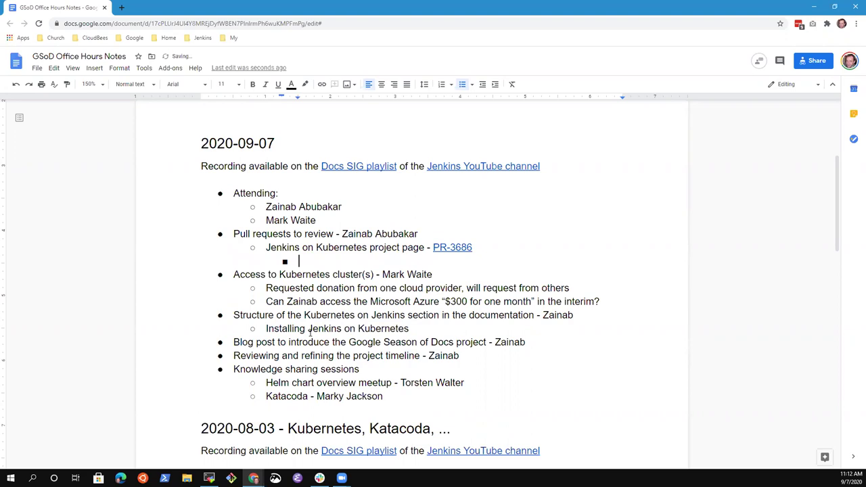
pyautogui.hotkey('ctrl', 'v')
# Step: Remove the owner's name from the moved line and delete the leftover empty bullet
pyautogui.press('Up')
pyautogui.press('End')
pyautogui.hotkey('ctrl', 'shift', 'Left')
pyautogui.hotkey('ctrl', 'shift', 'Left')
pyautogui.hotkey('ctrl', 'shift', 'Right')
pyautogui.hotkey('shift', 'Left')
pyautogui.hotkey('ctrl', 'x')
pyautogui.press('Down')
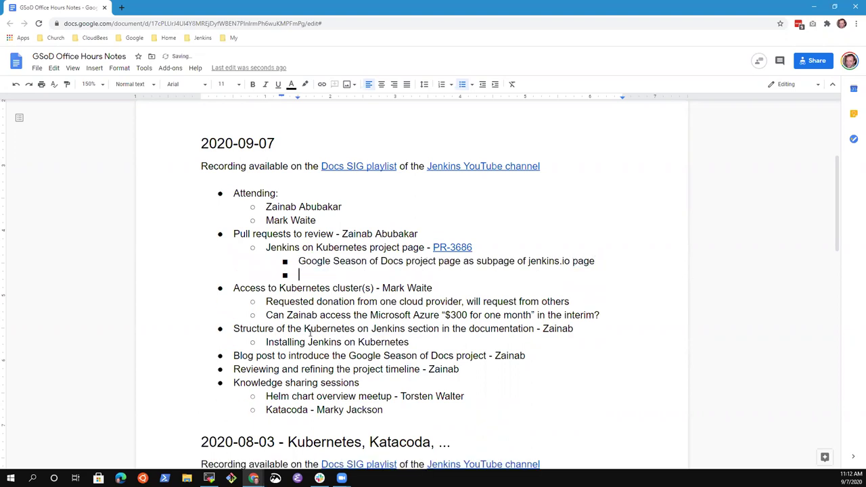
pyautogui.press('BackSpace')
pyautogui.press('BackSpace')
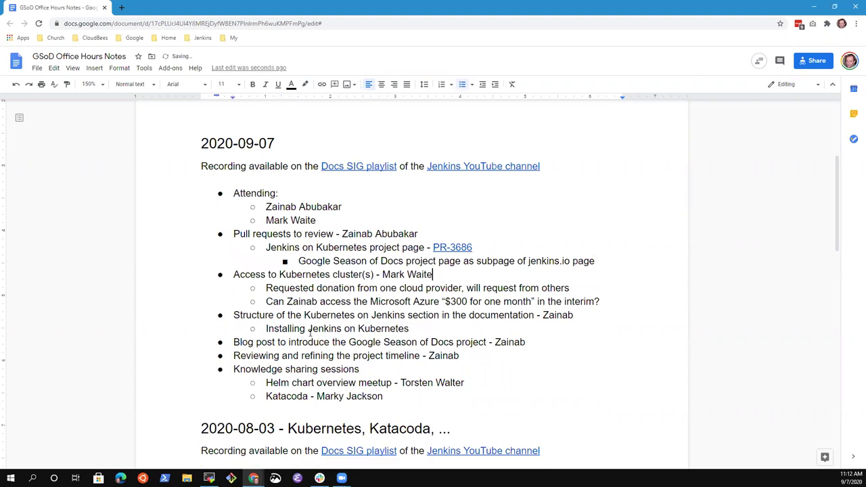
# Step: Add a sub-note under Katacoda saying the presenter's links on katacoda are being reviewed
pyautogui.press('Down')
pyautogui.press('Down')
pyautogui.press('Down')
pyautogui.press('Down')
pyautogui.press('Down')
pyautogui.press('Down')
pyautogui.press('Down')
pyautogui.press('Return')
pyautogui.press('Tab')
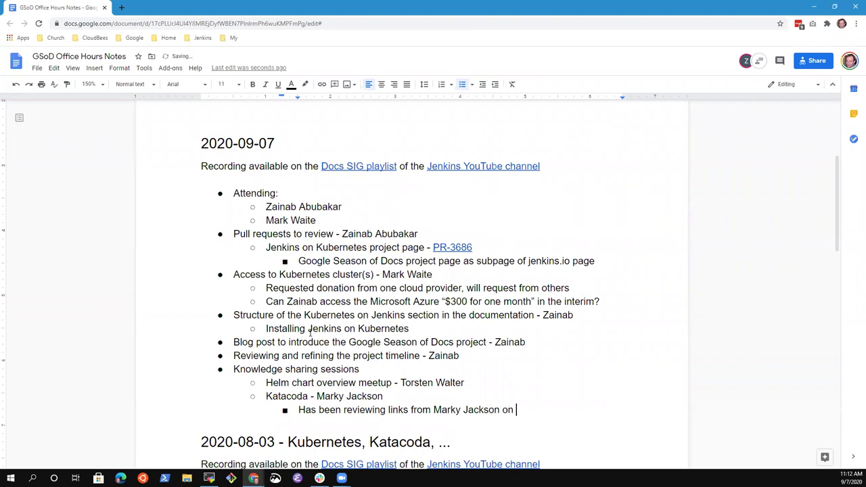
pyautogui.write('katacoda')
# Step: Add the note 'Good to create a scenario for Jenkins on Kubernetes using katacoda' with an indented 'Installing Jenkins on Kubernetes' sub-bullet
pyautogui.press('Return')
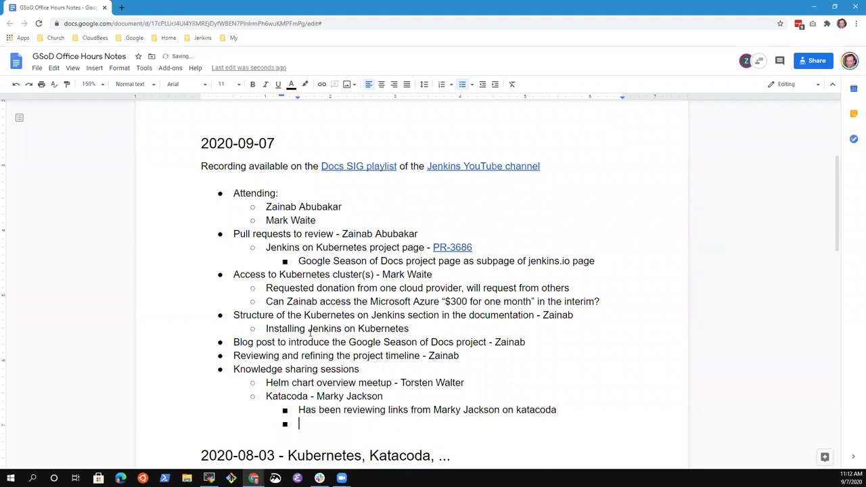
pyautogui.write('Good to create ')
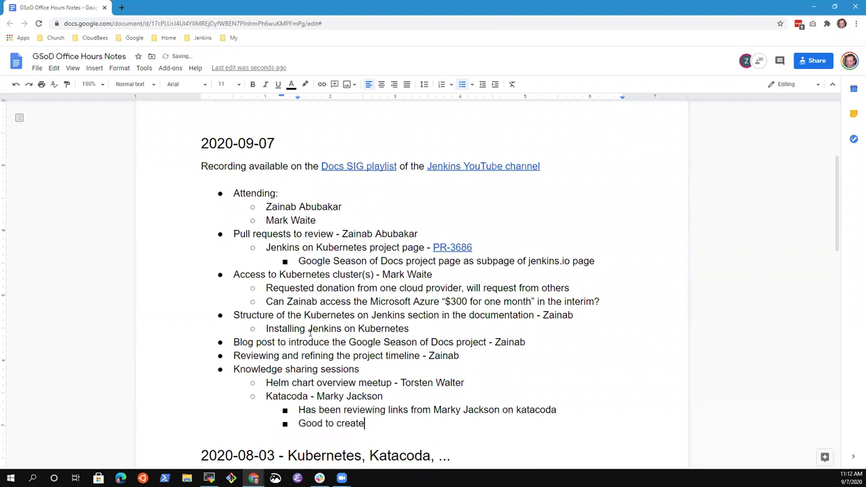
pyautogui.write('a scenario for Jenkins on K')
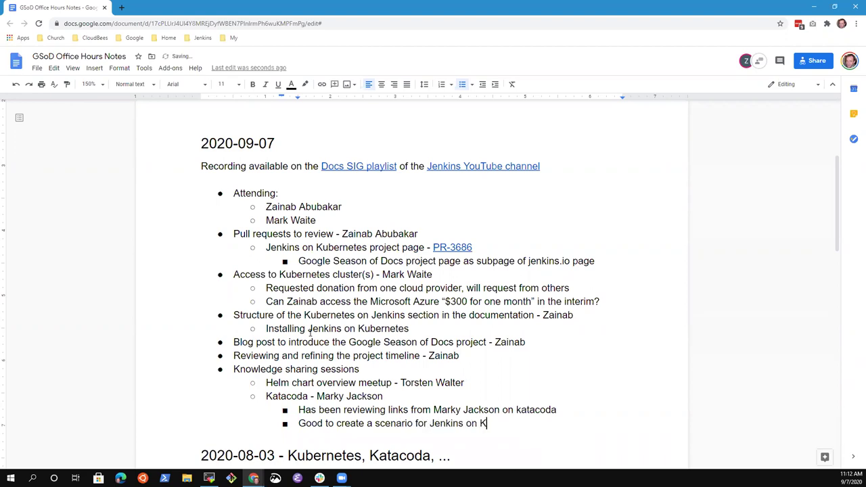
pyautogui.write('ubernetes using kata')
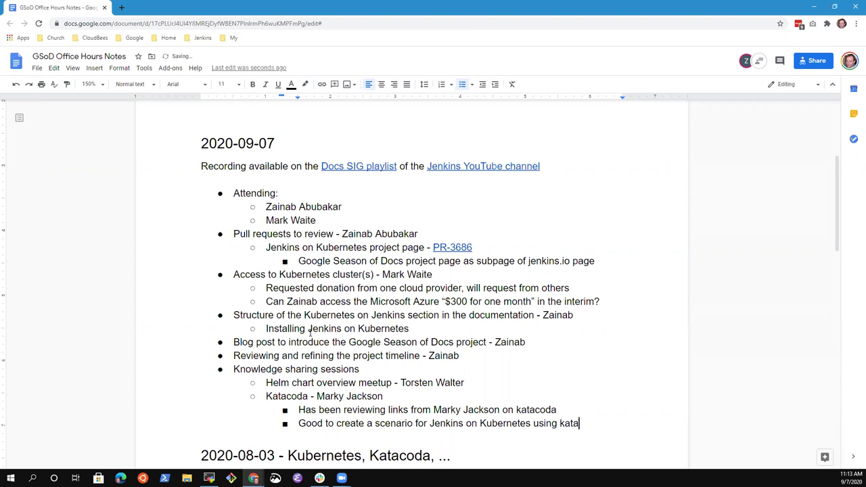
pyautogui.write('coda')
pyautogui.press('Return')
pyautogui.press('Tab')
pyautogui.write('Installing Jenko')
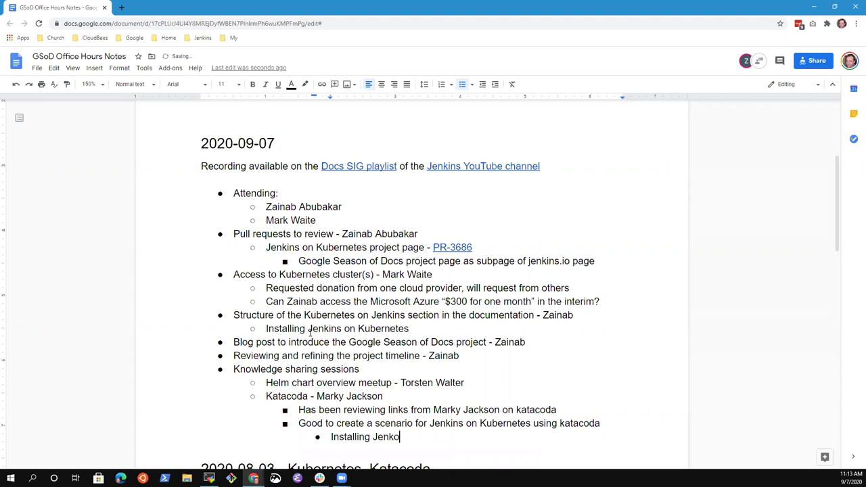
pyautogui.press('BackSpace')
pyautogui.write('ins on Kubernete')
pyautogui.press('BackSpace')
pyautogui.press('BackSpace')
pyautogui.press('BackSpace')
pyautogui.write('etes')
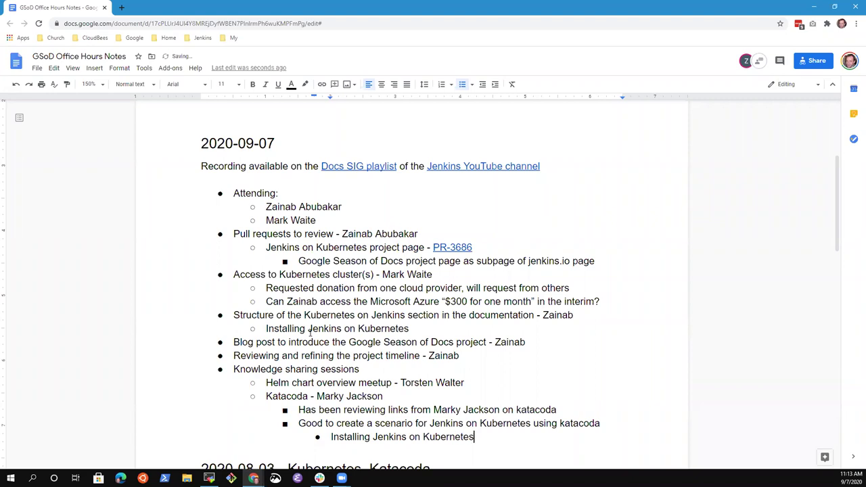
pyautogui.press('Up')
pyautogui.press('Right')
pyautogui.press('Home')
pyautogui.press('End')
pyautogui.press('Up')
pyautogui.hotkey('ctrl', 'shift', 'Left')
pyautogui.press('Down')
pyautogui.press('Down')
# Step: Add an outdented bullet describing a training system that takes students through practice steps
pyautogui.press('Return')
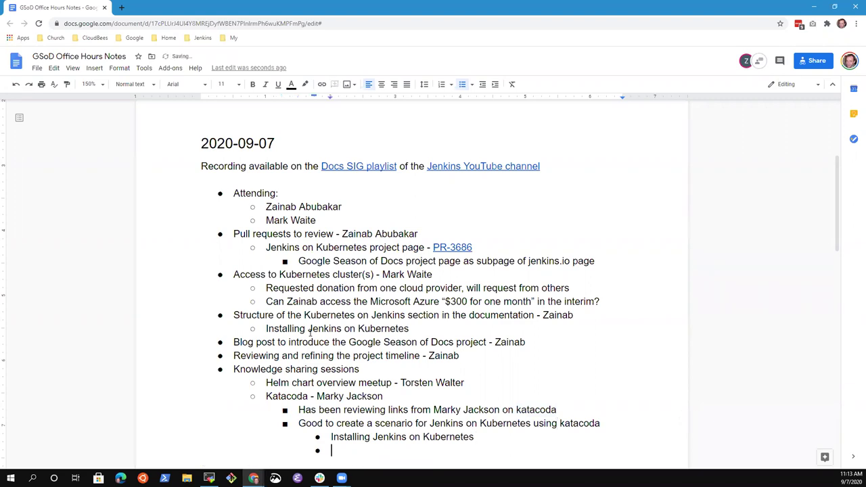
pyautogui.hotkey('shift', 'Tab')
pyautogui.write('Training system that wh')
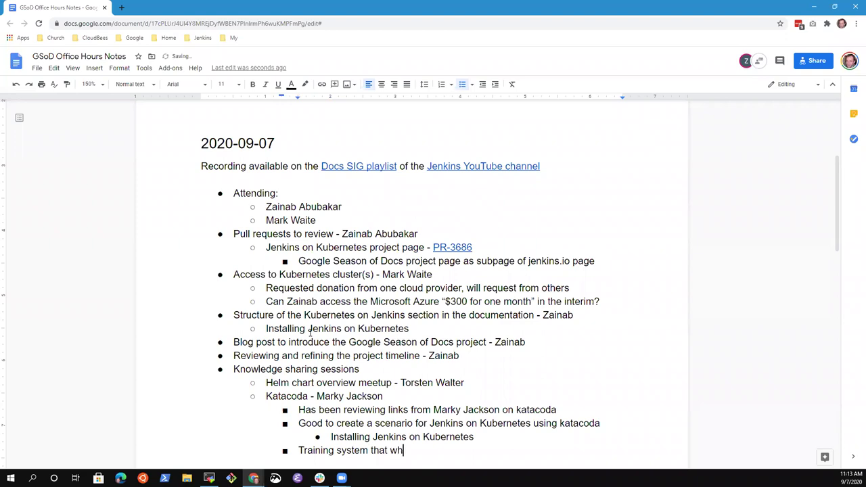
pyautogui.press('BackSpace')
pyautogui.write('can ')
pyautogui.write('take user')
pyautogui.press('BackSpace')
pyautogui.press('BackSpace')
pyautogui.press('BackSpace')
pyautogui.press('BackSpace')
pyautogui.write('student through pr')
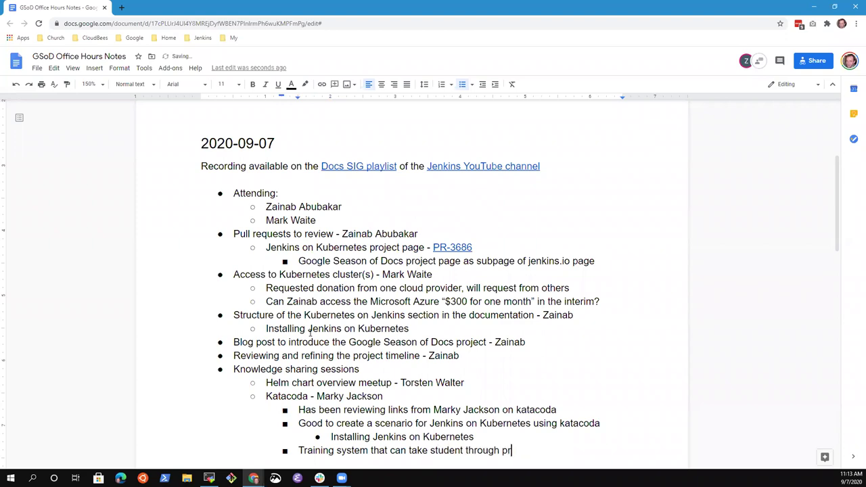
pyautogui.write('actice steps in a "')
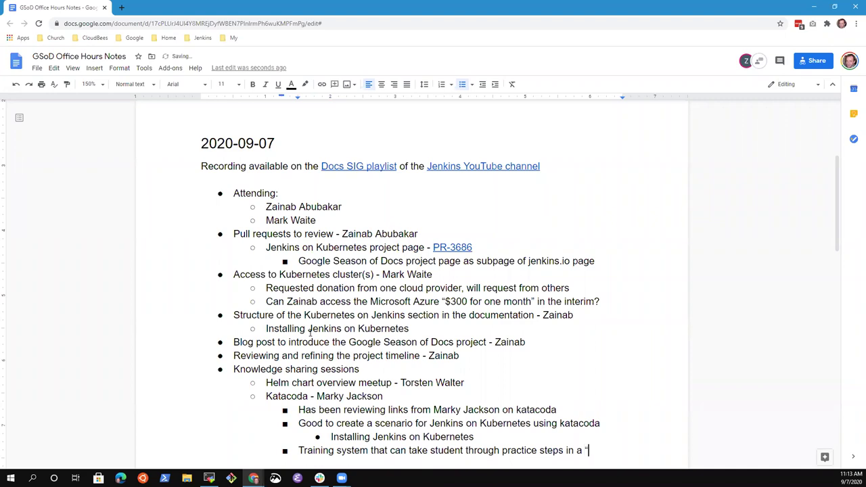
pyautogui.write('sandbox')
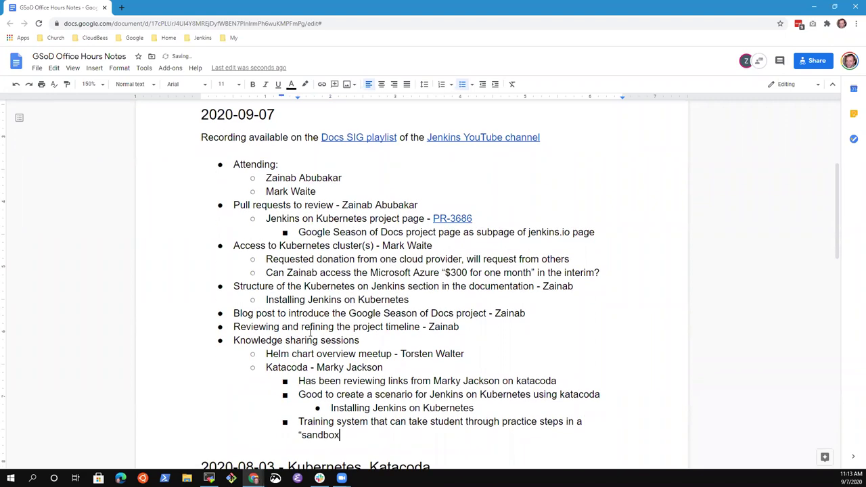
pyautogui.press('BackSpace')
pyautogui.press('BackSpace')
pyautogui.press('BackSpace')
pyautogui.press('BackSpace')
pyautogui.press('BackSpace')
pyautogui.press('BackSpace')
pyautogui.press('BackSpace')
pyautogui.press('BackSpace')
pyautogui.press('BackSpace')
pyautogui.press('BackSpace')
pyautogui.press('BackSpace')
pyautogui.press('BackSpace')
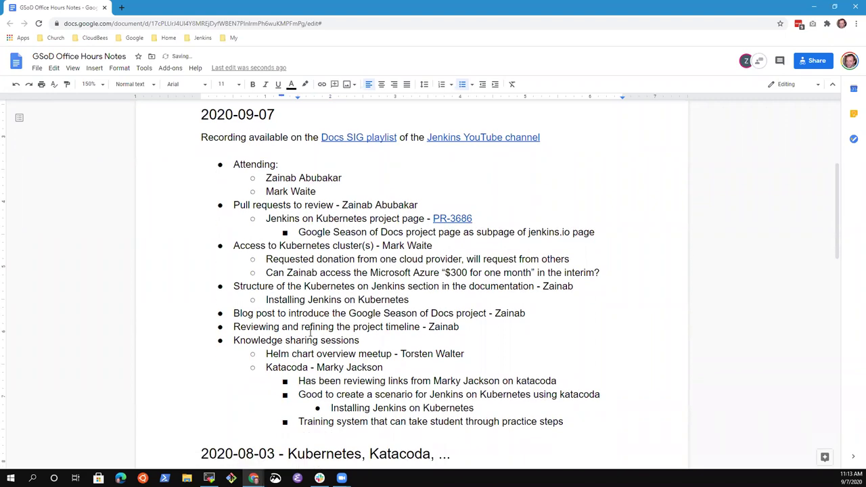
pyautogui.press('BackSpace')
pyautogui.hotkey('ctrl', 'Left')
pyautogui.hotkey('ctrl', 'Left')
pyautogui.hotkey('ctrl', 'Left')
pyautogui.hotkey('ctrl', 'Left')
pyautogui.hotkey('ctrl', 'Left')
pyautogui.hotkey('ctrl', 'shift', 'Left')
pyautogui.press('BackSpace')
pyautogui.press('Left')
pyautogui.write('s')
pyautogui.press('End')
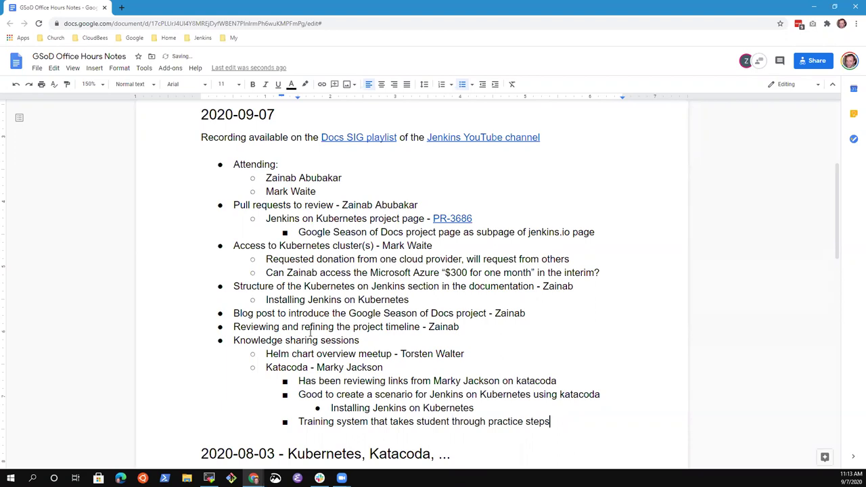
# Step: Add a bullet on a Jenkins on Kubernetes guided install experience showing commands as they execute
pyautogui.press('Return')
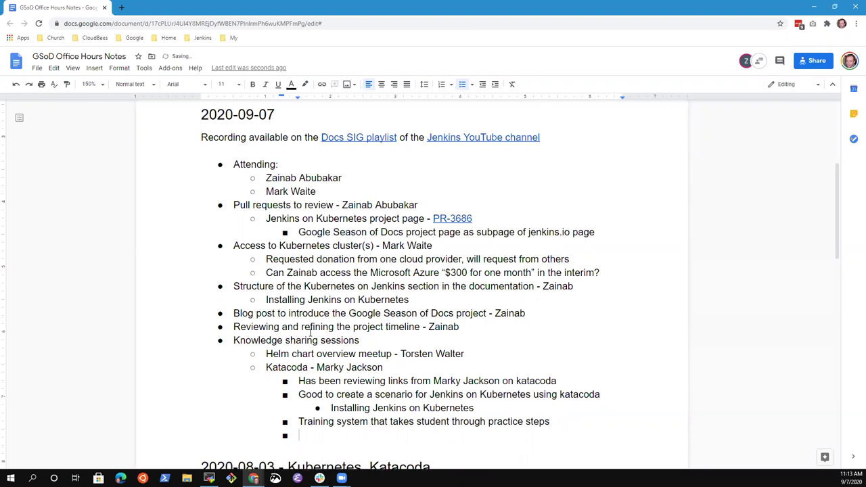
pyautogui.write('Jenkins on Kubernetes ')
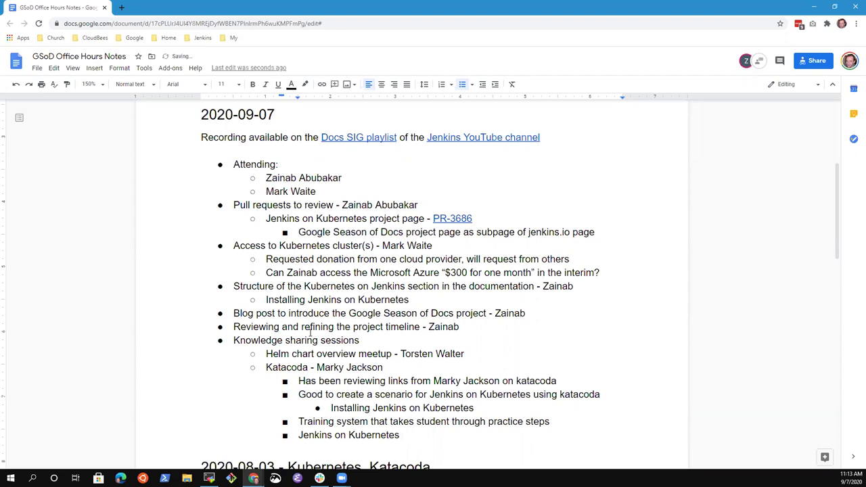
pyautogui.write('that guides users to install')
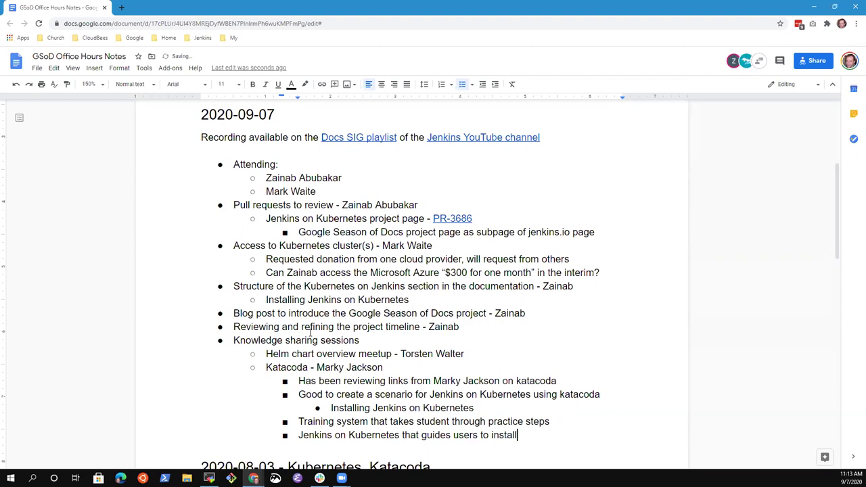
pyautogui.write(' and they can see the comm')
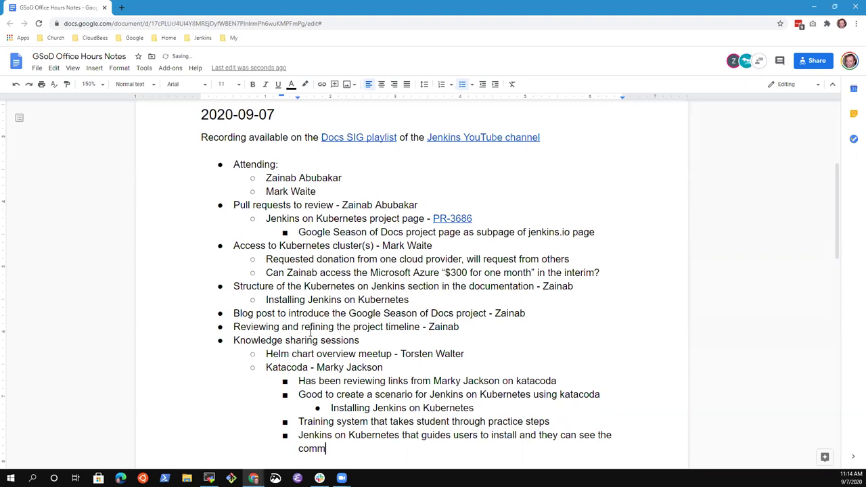
pyautogui.write('ands as they are executed')
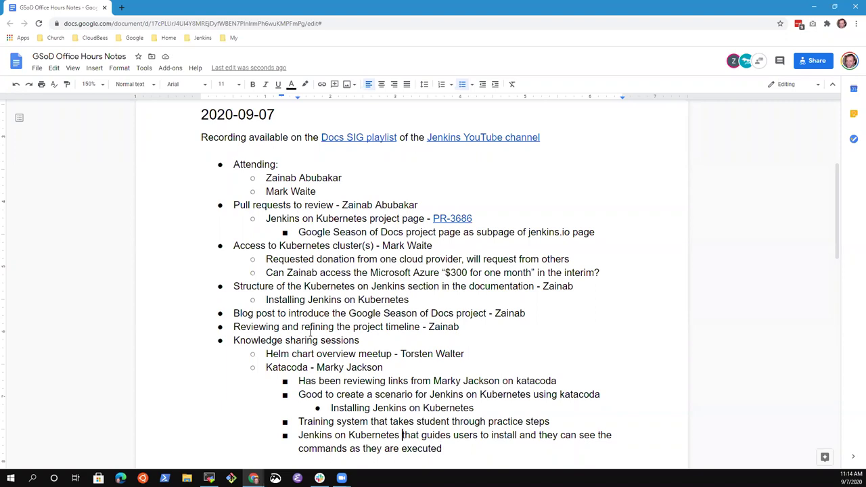
pyautogui.write('experience')
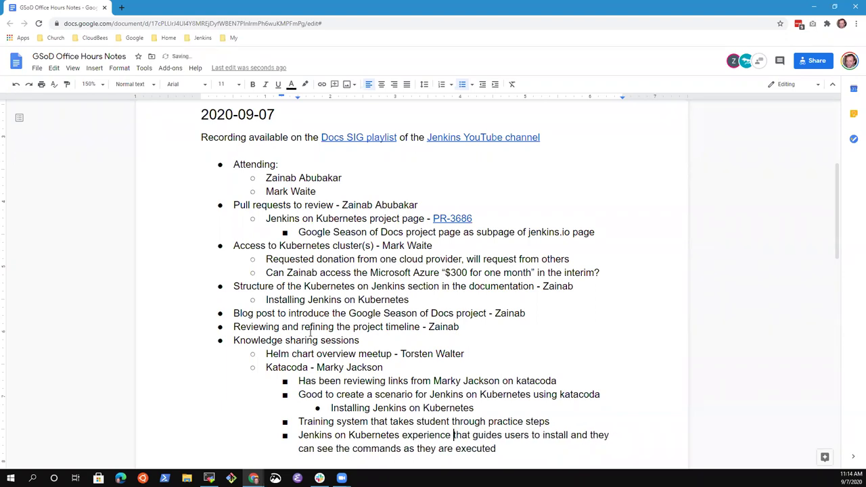
pyautogui.press('Down')
pyautogui.scroll(-1, 311, 331)
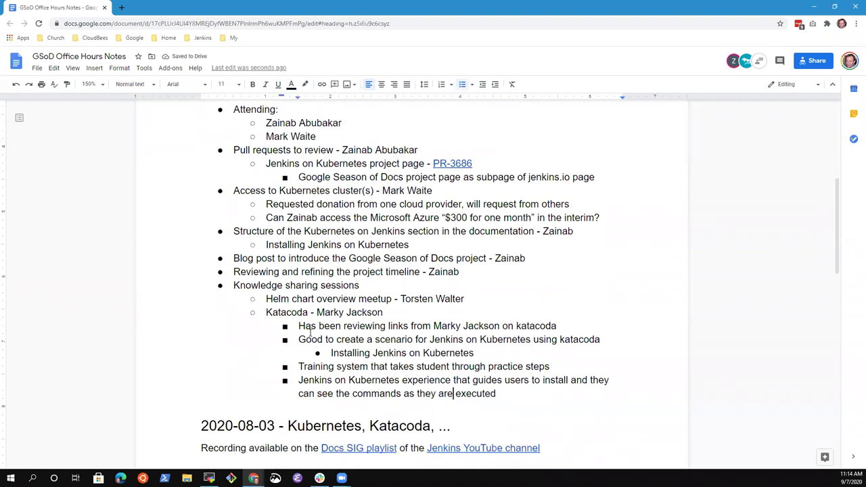
pyautogui.press('End')
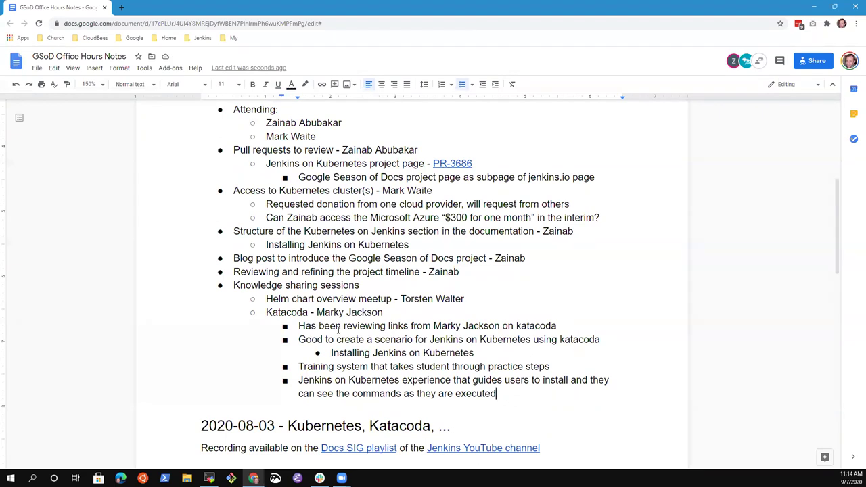
pyautogui.press('Return')
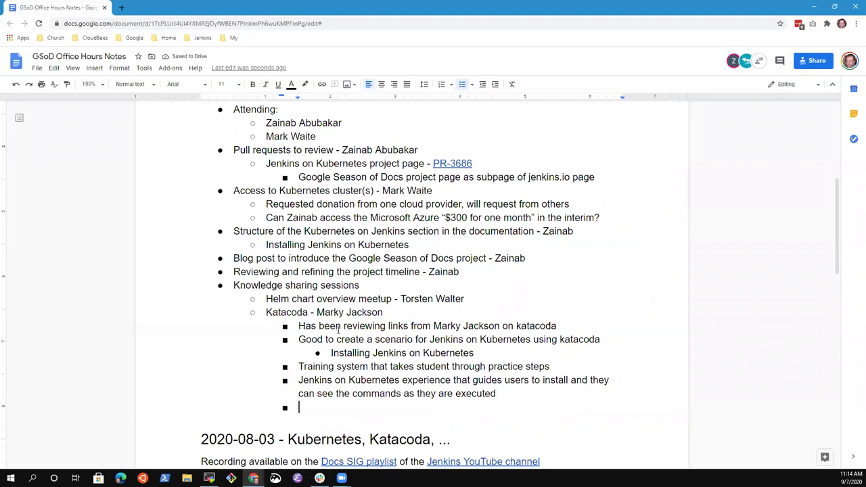
# Step: Note that the repository is on her account, with no pricing requirements yet and any cost communicated with mentors
pyautogui.write('Creating a reposito')
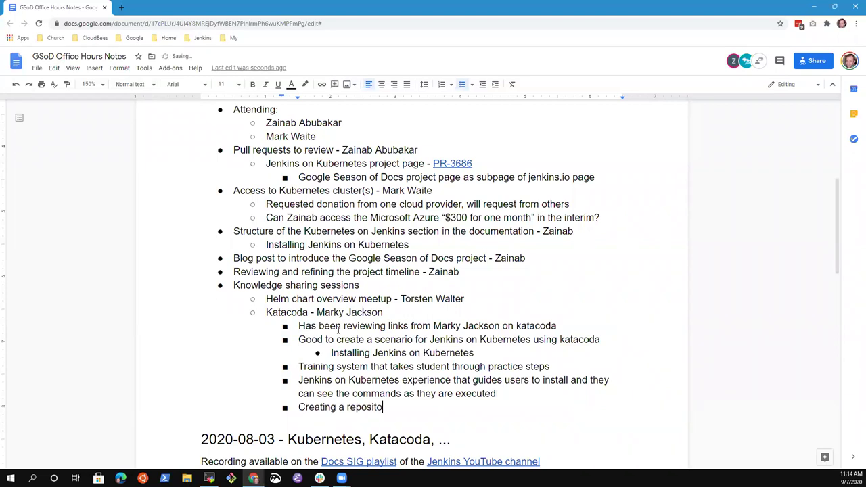
pyautogui.write('ry on her accoun')
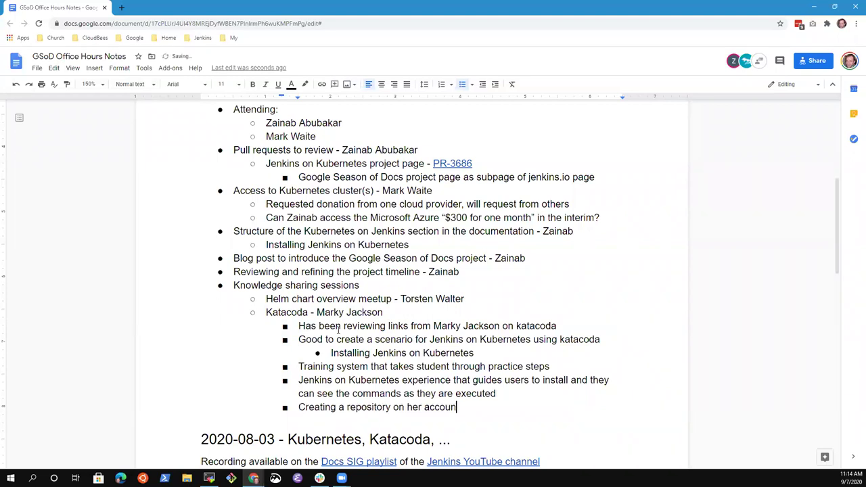
pyautogui.write('t, no indivication of pr')
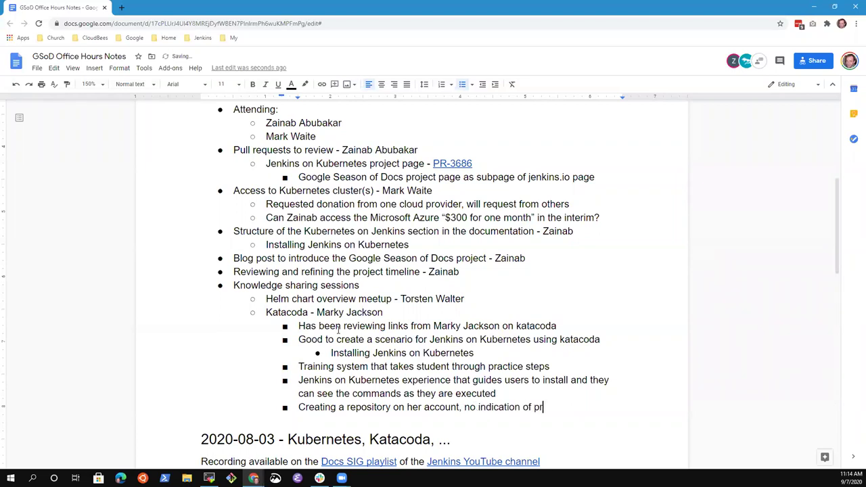
pyautogui.write('icing requirements now.')
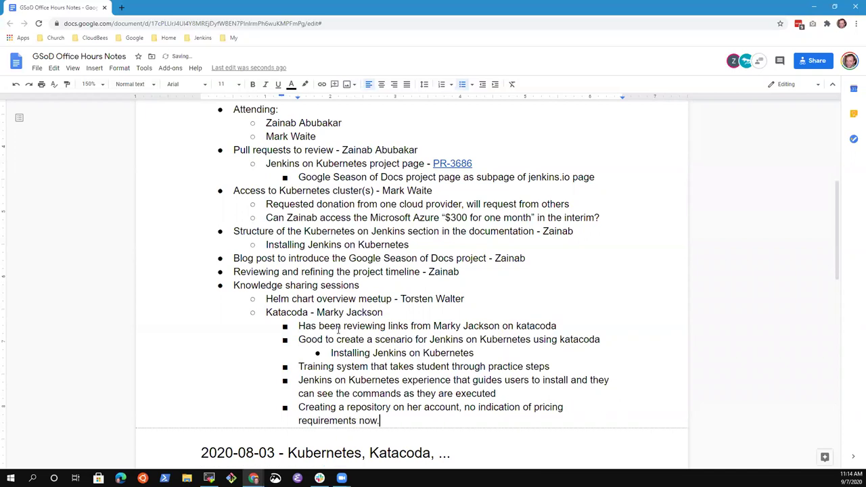
pyautogui.write(' If there is a cost assoc')
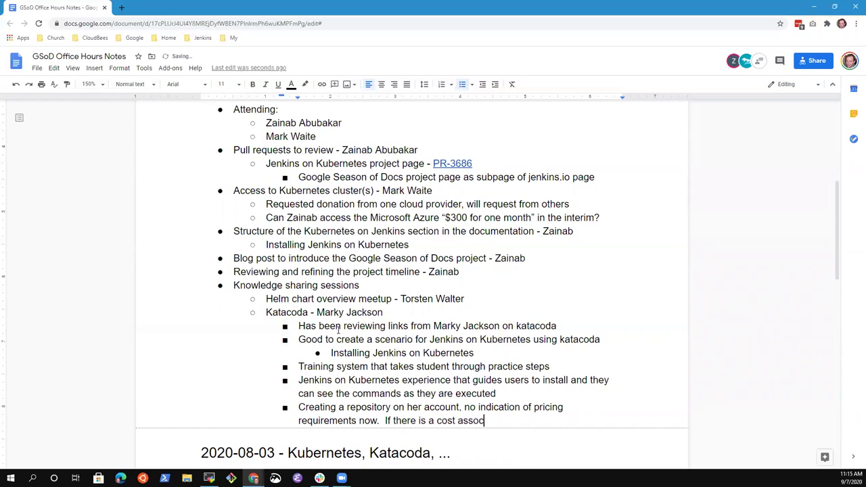
pyautogui.write("iated, she'll commuinca")
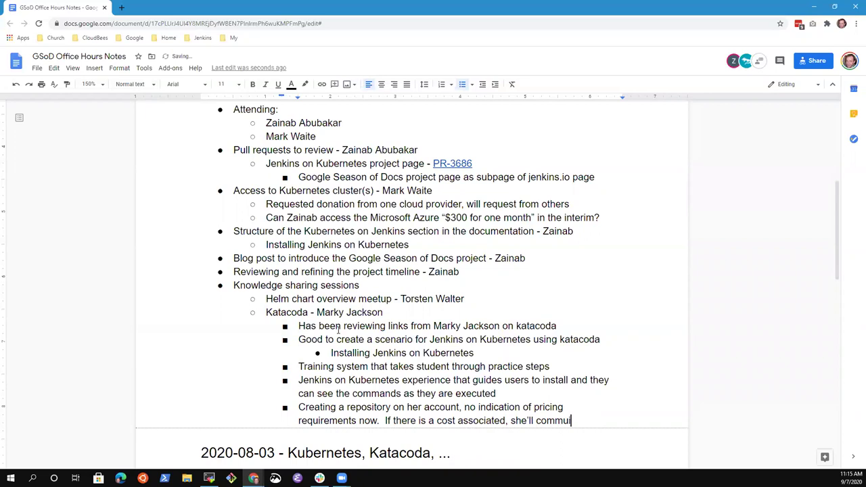
pyautogui.write('nicate')
pyautogui.press('BackSpace')
pyautogui.press('BackSpace')
pyautogui.press('BackSpace')
pyautogui.press('BackSpace')
pyautogui.write('cate with m')
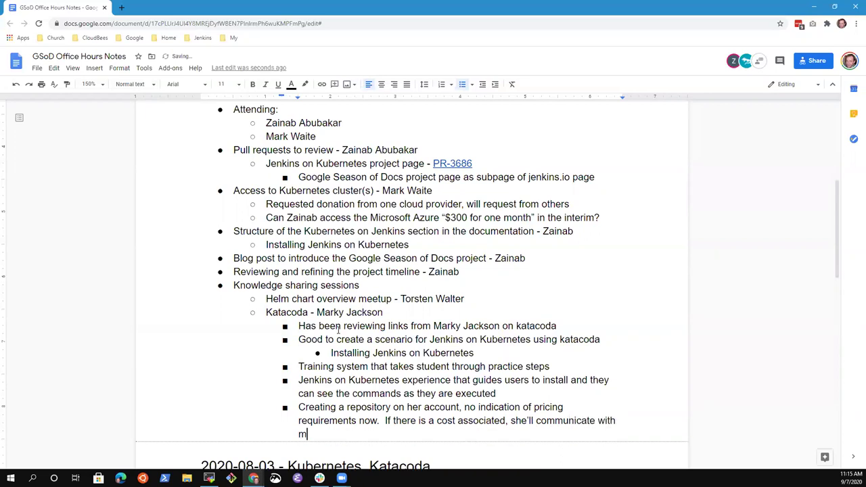
pyautogui.write('entors')
pyautogui.press('Down')
pyautogui.press('Down')
pyautogui.press('Down')
pyautogui.press('Down')
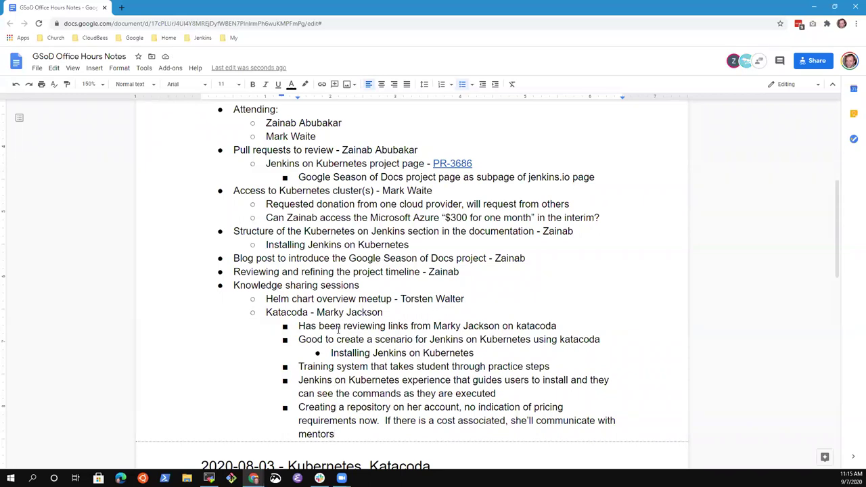
pyautogui.press('Up')
pyautogui.press('Up')
pyautogui.press('Up')
pyautogui.press('Up')
pyautogui.press('Up')
pyautogui.press('Up')
pyautogui.press('Up')
pyautogui.press('Up')
pyautogui.press('Up')
pyautogui.press('Up')
pyautogui.press('Up')
pyautogui.press('Up')
pyautogui.press('Up')
pyautogui.press('Up')
pyautogui.press('Up')
pyautogui.press('Up')
pyautogui.press('Up')
pyautogui.press('Up')
pyautogui.press('Up')
pyautogui.press('Up')
pyautogui.press('Down')
pyautogui.press('Down')
pyautogui.press('Down')
pyautogui.press('Down')
pyautogui.press('Down')
pyautogui.press('Up')
pyautogui.press('Up')
pyautogui.press('Up')
# Step: Open the PR-3686 link, zoom the page in, and scroll to the requested-changes review comment
pyautogui.click(457, 163)
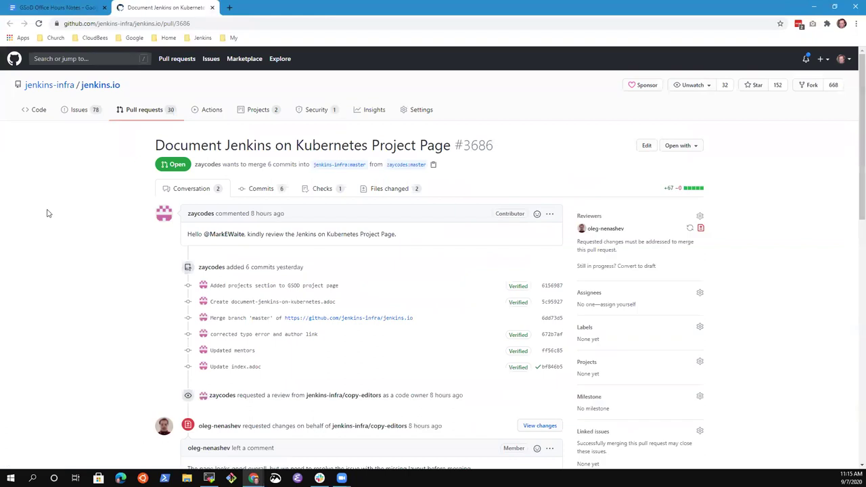
pyautogui.hotkey('ctrl', '+')
pyautogui.hotkey('ctrl', '+')
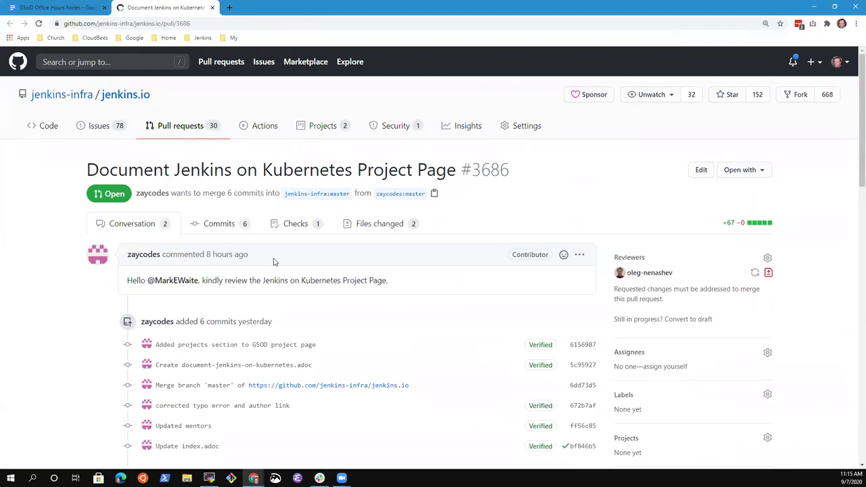
pyautogui.scroll(-3, 300, 275)
pyautogui.scroll(-1, 351, 253)
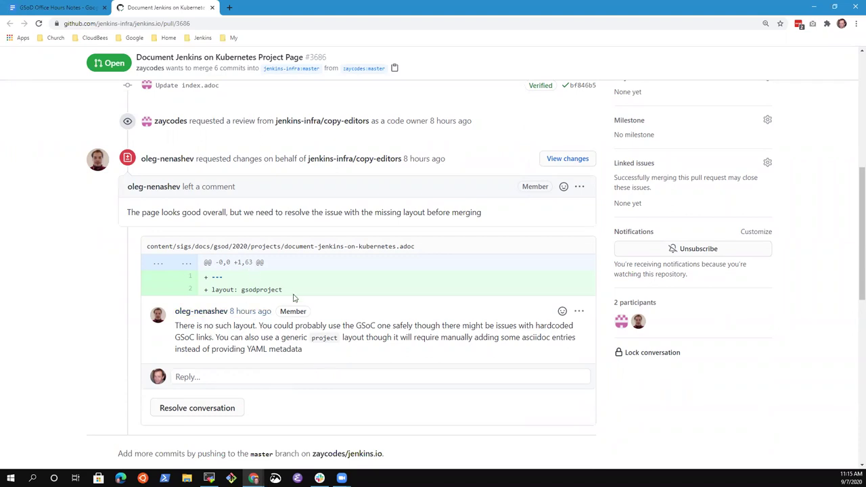
pyautogui.scroll(-1, 267, 307)
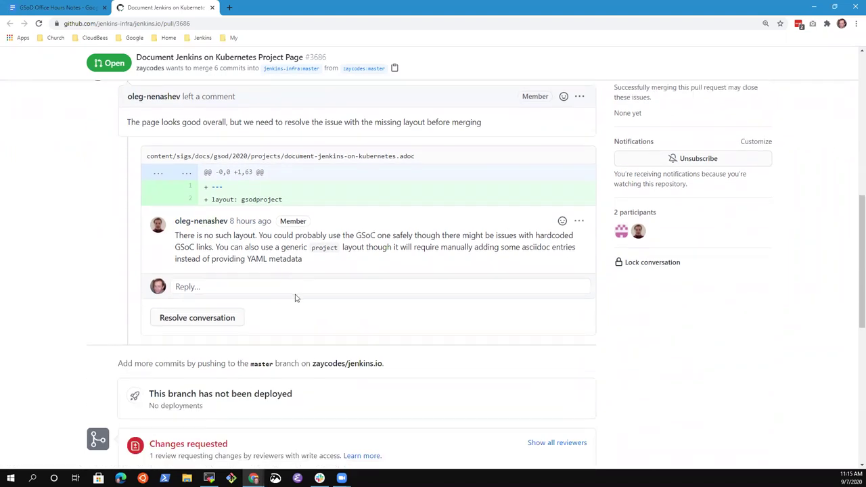
pyautogui.scroll(1, 207, 234)
pyautogui.scroll(5, 206, 233)
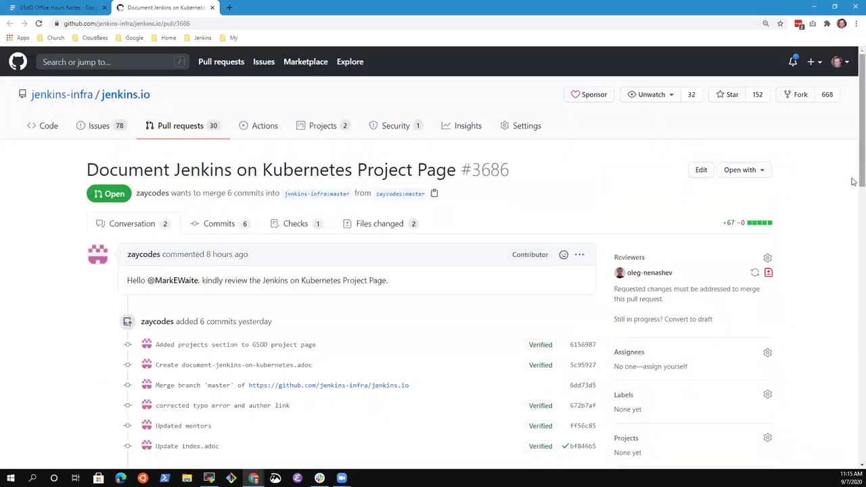
pyautogui.scroll(-1, 854, 231)
pyautogui.scroll(-5, 318, 318)
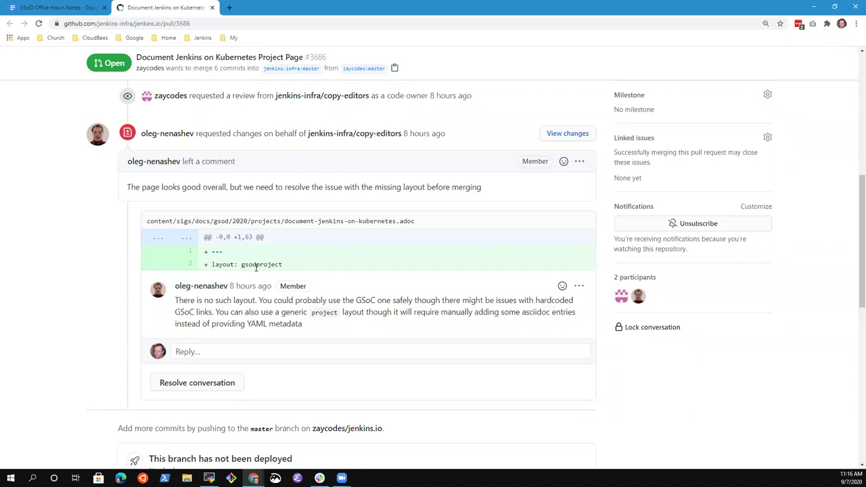
# Step: Highlight the gsodproject layout line and key words in the review comment while reading it
pyautogui.tripleClick(256, 266)
pyautogui.doubleClick(257, 266)
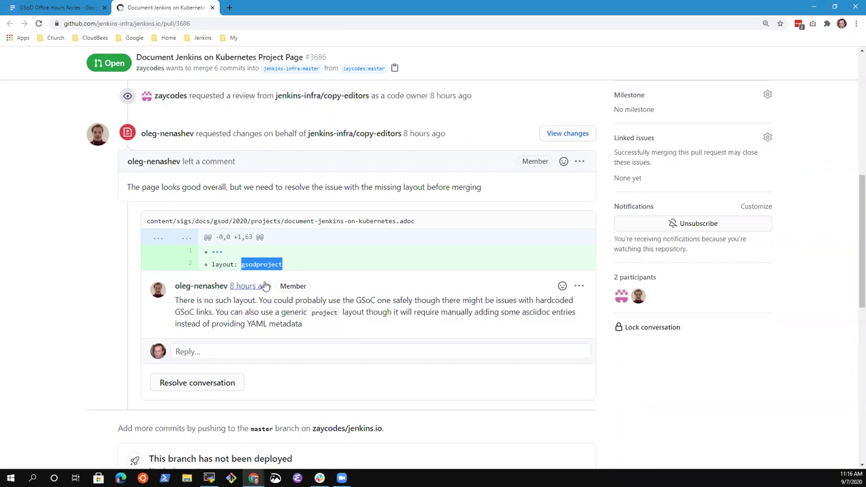
pyautogui.doubleClick(404, 300)
pyautogui.click(356, 302)
pyautogui.doubleClick(358, 302)
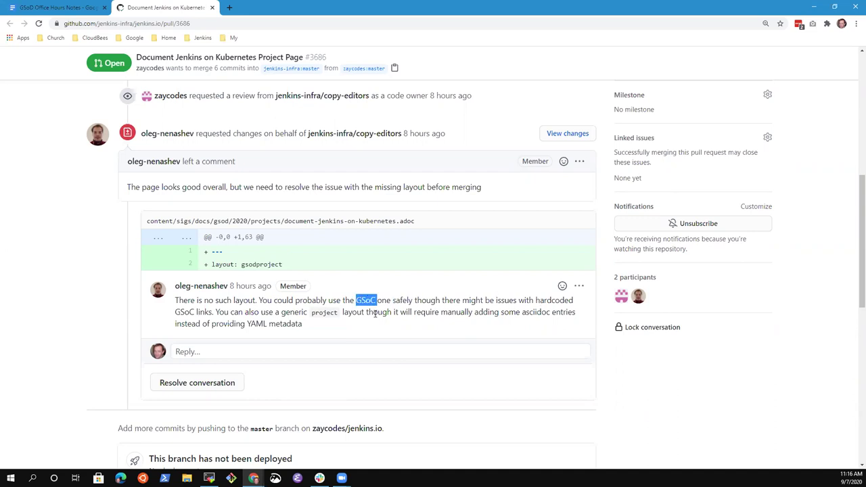
pyautogui.doubleClick(325, 312)
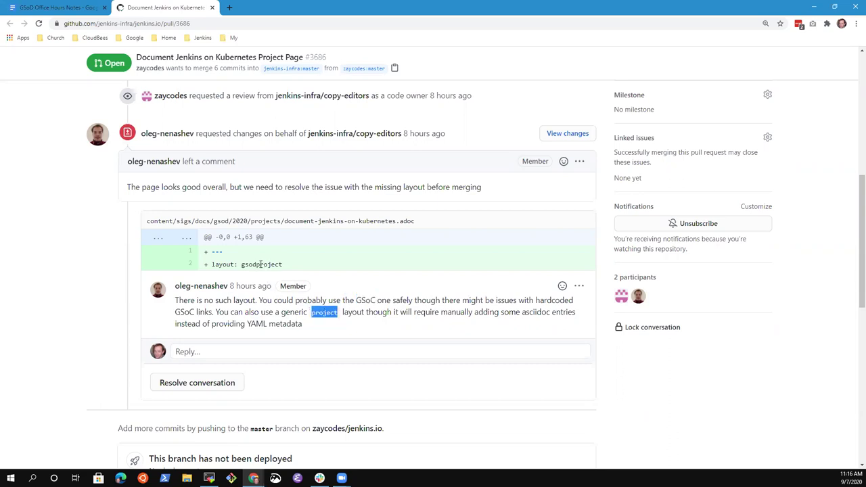
pyautogui.moveTo(241, 265); pyautogui.dragTo(263, 265)
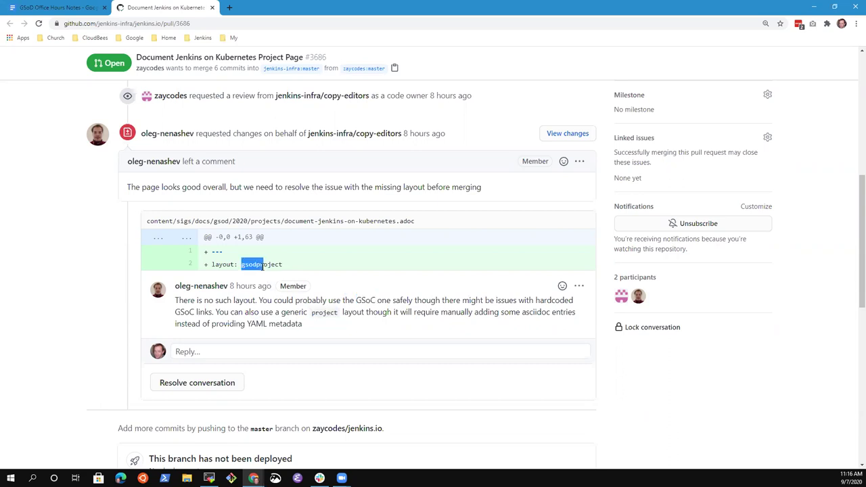
pyautogui.doubleClick(323, 312)
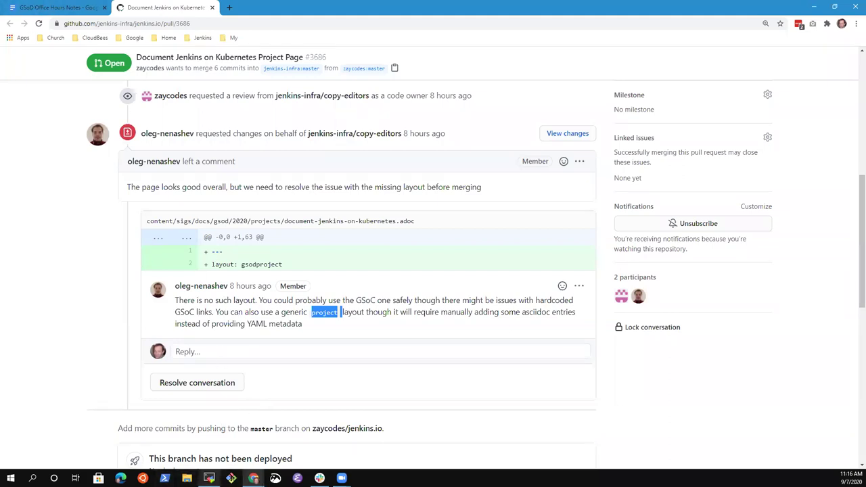
# Step: Clear the selection and bring the MobaXterm terminal showing the BUILD SUCCESS output forward
pyautogui.moveTo(209, 478)
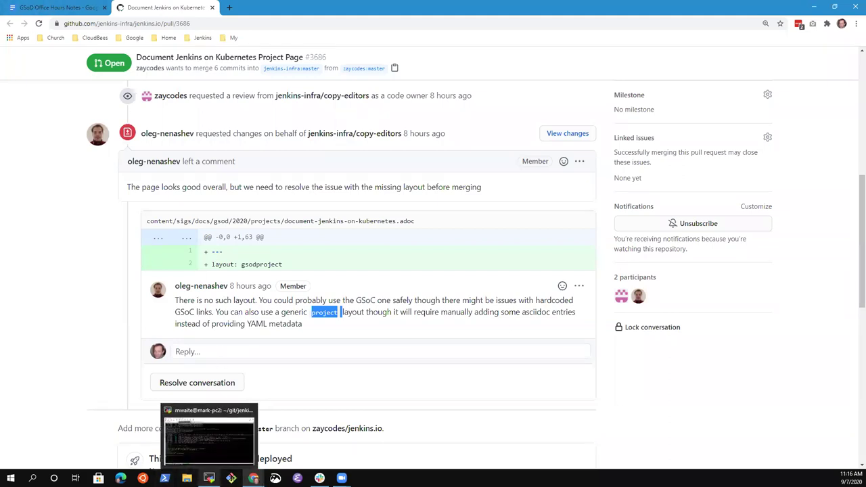
pyautogui.click(352, 322)
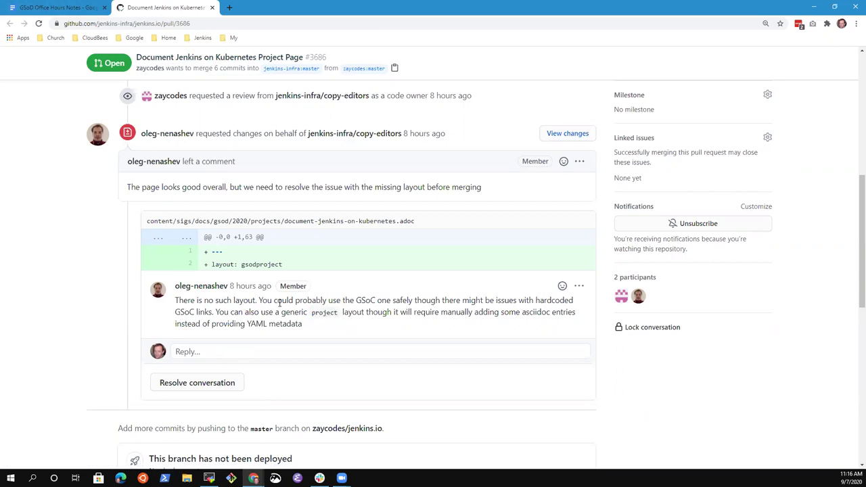
pyautogui.click(209, 478)
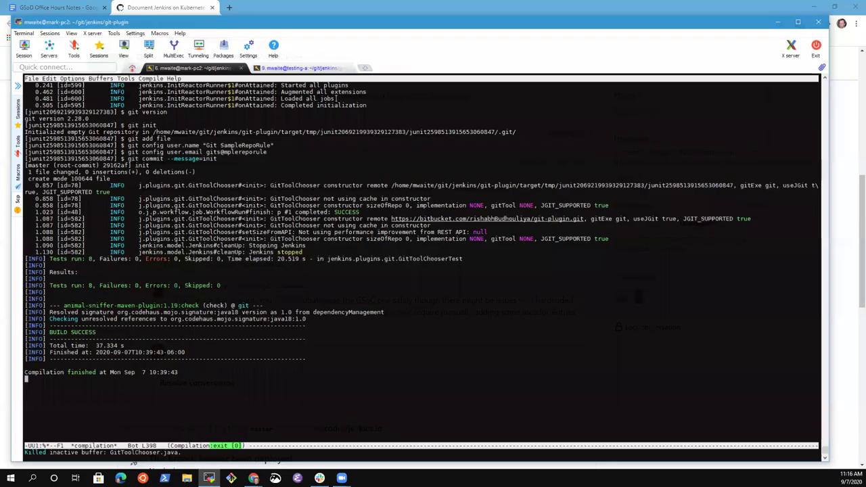
# Step: Open the jenkins.io directory, then its content/_data listing in Emacs
pyautogui.hotkey('ctrl', 'x')
pyautogui.hotkey('ctrl', 'f')
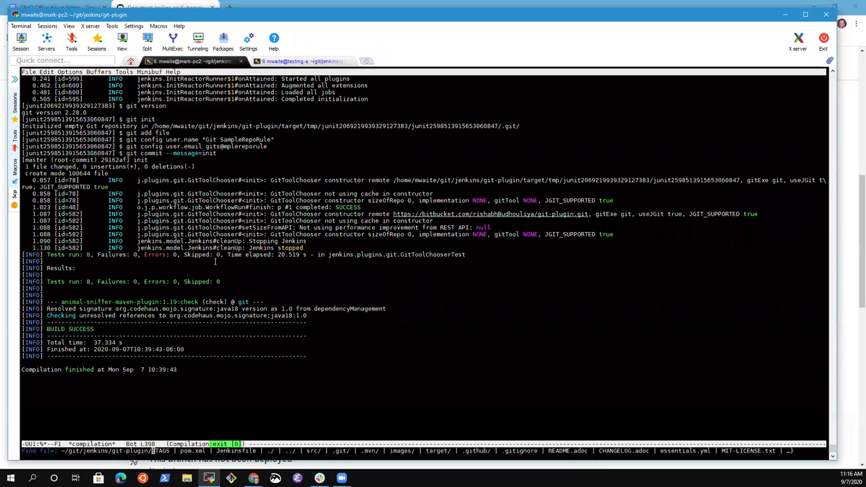
pyautogui.press('BackSpace')
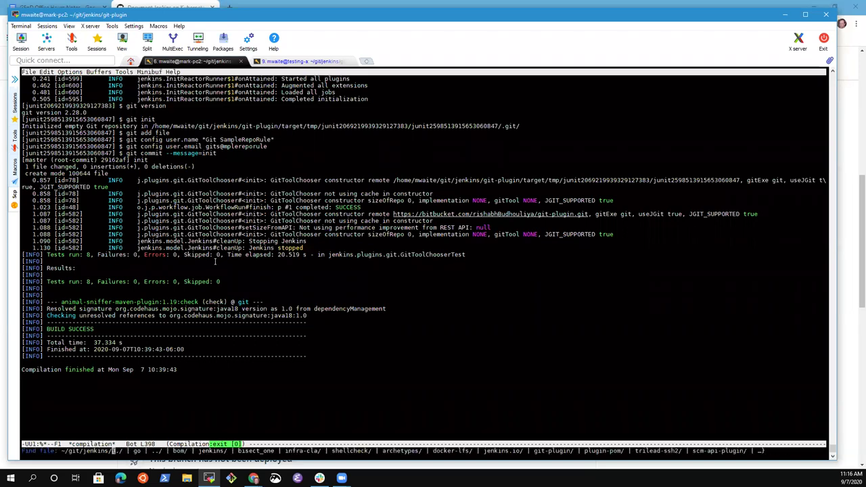
pyautogui.write('jenkins.io/')
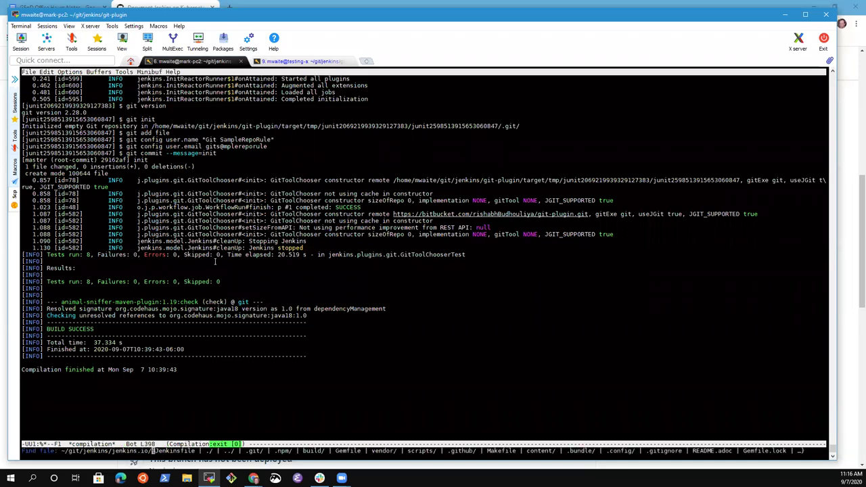
pyautogui.press('Return')
pyautogui.hotkey('ctrl', 'x')
pyautogui.hotkey('ctrl', 'f')
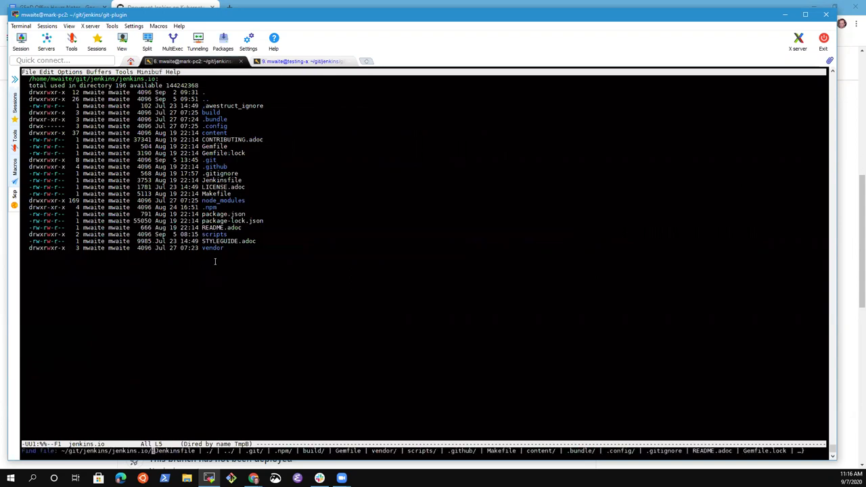
pyautogui.write('content/_datr')
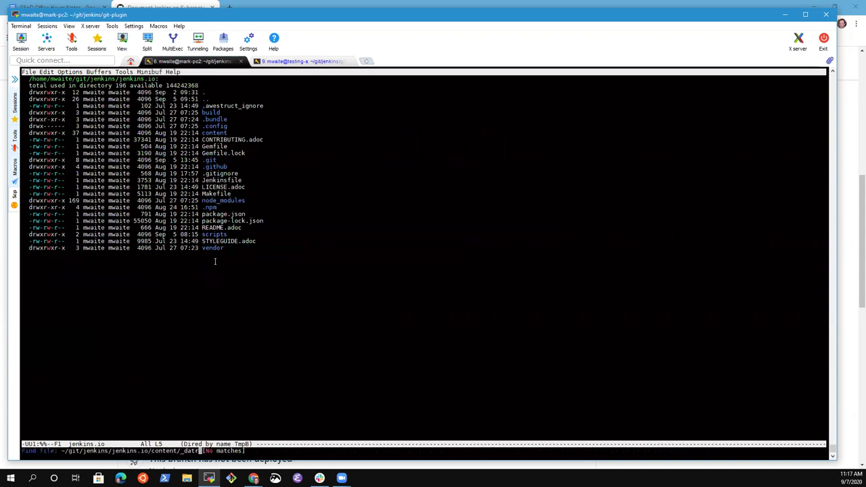
pyautogui.press('Return')
# Step: In eshell, go up to content and run 'git ls-files -- *layout*' to list layout files
pyautogui.press('Return')
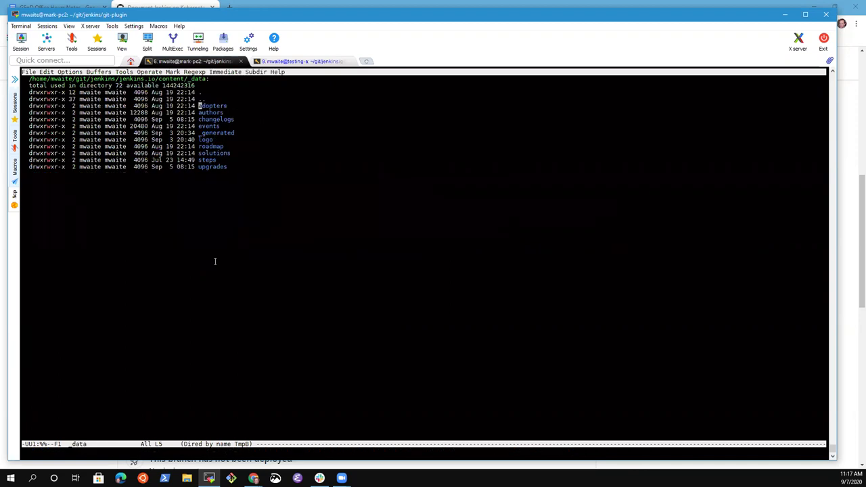
pyautogui.press('Down')
pyautogui.press('Down')
pyautogui.hotkey('alt', 'x')
pyautogui.write('eshell')
pyautogui.press('Return')
pyautogui.write('cd ')
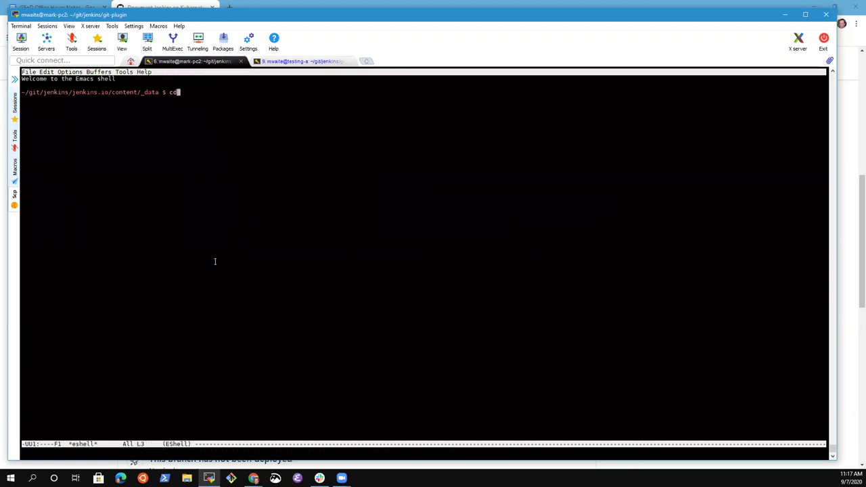
pyautogui.write('c')
pyautogui.press('BackSpace')
pyautogui.press('BackSpace')
pyautogui.write('..')
pyautogui.press('Return')
pyautogui.write('git ls')
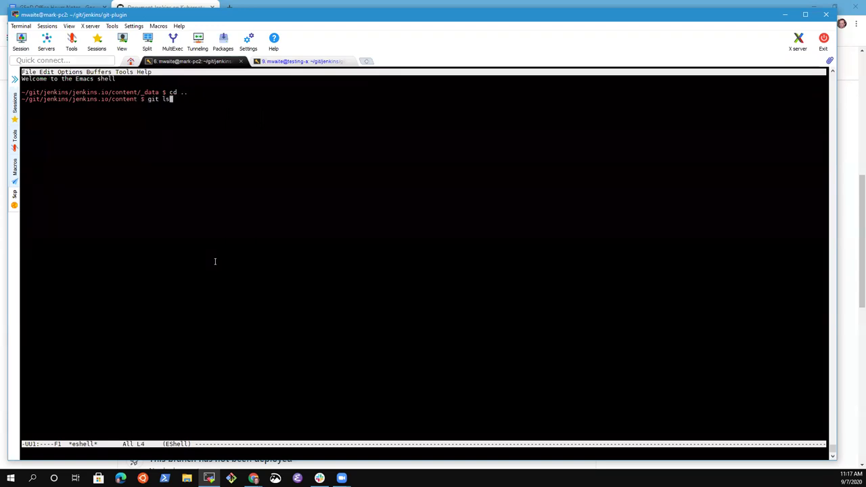
pyautogui.write('-files -- *layout*')
pyautogui.press('Return')
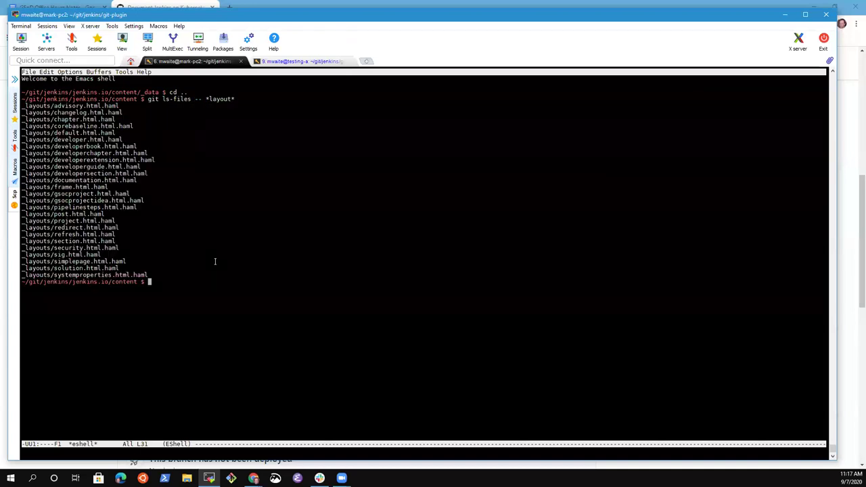
# Step: Open the content/_layouts directory listing
pyautogui.hotkey('ctrl', 'x')
pyautogui.hotkey('ctrl', 'f')
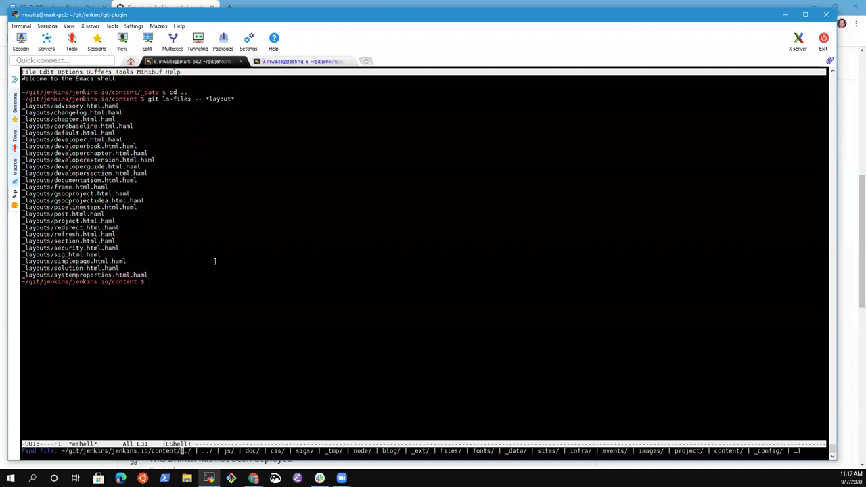
pyautogui.write('_layouts/')
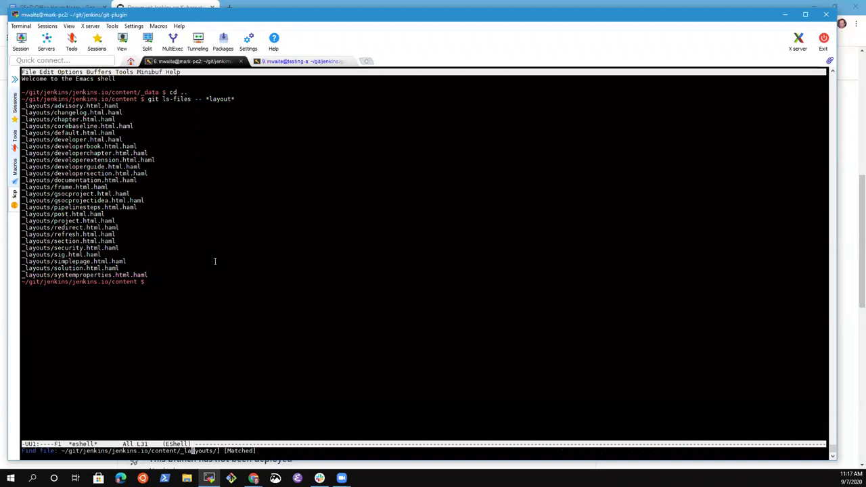
pyautogui.press('Return')
pyautogui.press('Return')
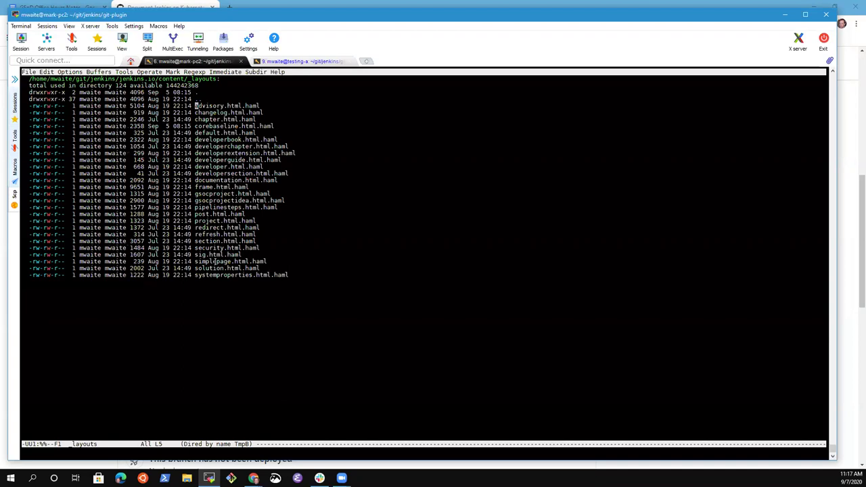
pyautogui.press('Down')
pyautogui.press('Down')
pyautogui.press('Down')
pyautogui.press('Down')
pyautogui.press('Down')
pyautogui.press('Down')
pyautogui.press('Down')
pyautogui.press('Down')
pyautogui.press('Down')
pyautogui.press('Down')
pyautogui.press('Down')
pyautogui.press('Down')
pyautogui.press('Down')
pyautogui.press('Return')
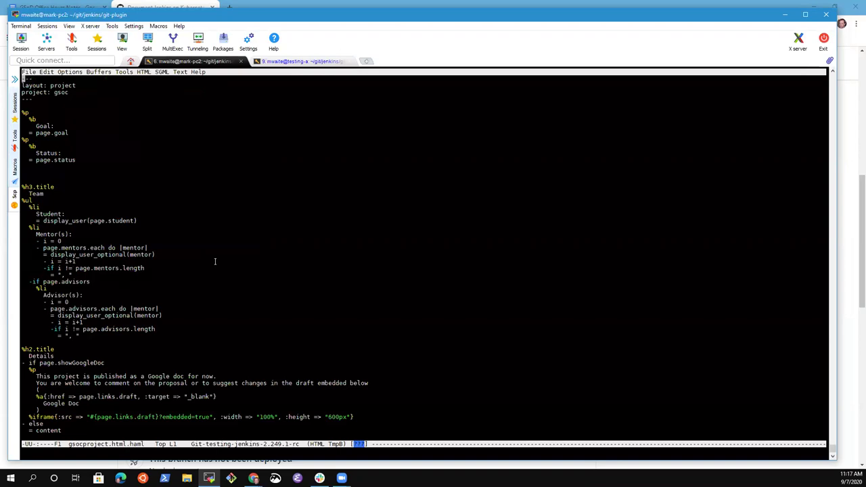
pyautogui.hotkey('ctrl', 'x')
pyautogui.press('k')
pyautogui.press('Return')
pyautogui.press('Down')
pyautogui.press('Down')
pyautogui.press('Down')
pyautogui.press('Down')
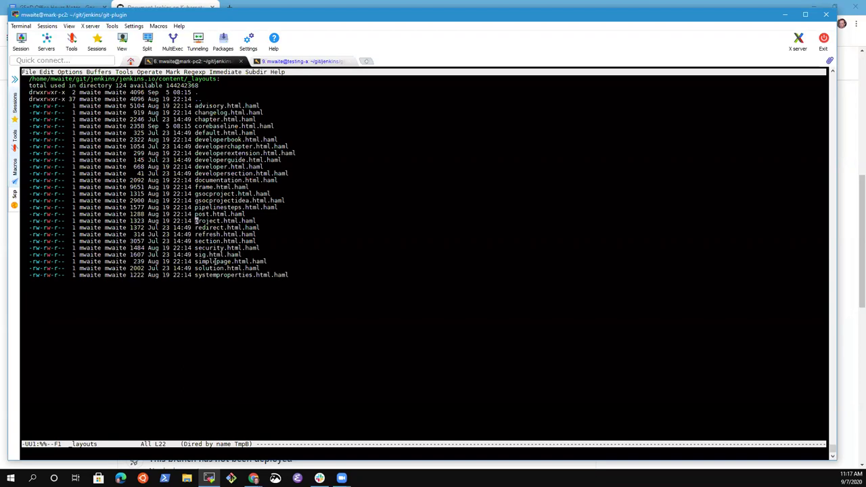
pyautogui.press('Return')
pyautogui.hotkey('ctrl', 'x')
pyautogui.press('k')
pyautogui.press('Return')
pyautogui.press('Up')
pyautogui.press('Up')
pyautogui.press('Up')
pyautogui.press('Up')
pyautogui.hotkey('ctrl', 'space')
pyautogui.hotkey('alt', 'f')
pyautogui.hotkey('alt', 'f')
pyautogui.hotkey('alt', 'f')
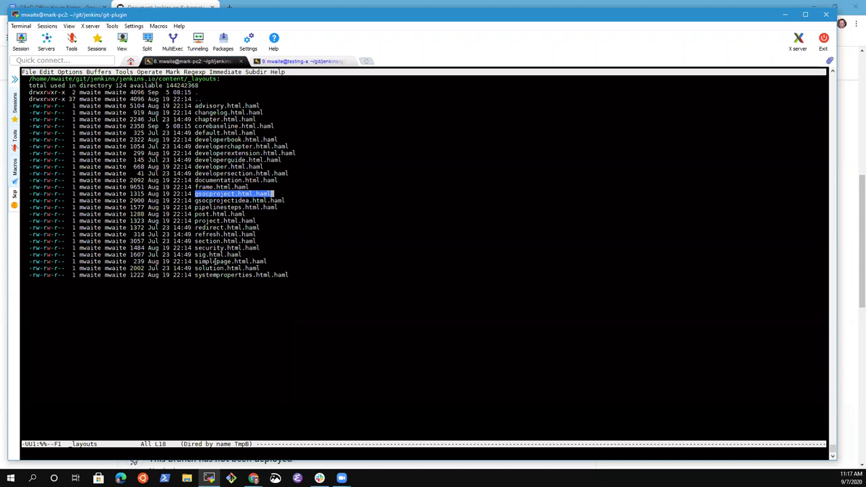
pyautogui.hotkey('alt', 'b')
pyautogui.hotkey('alt', 'b')
pyautogui.hotkey('alt', 'f')
pyautogui.hotkey('alt', 'f')
pyautogui.press('Return')
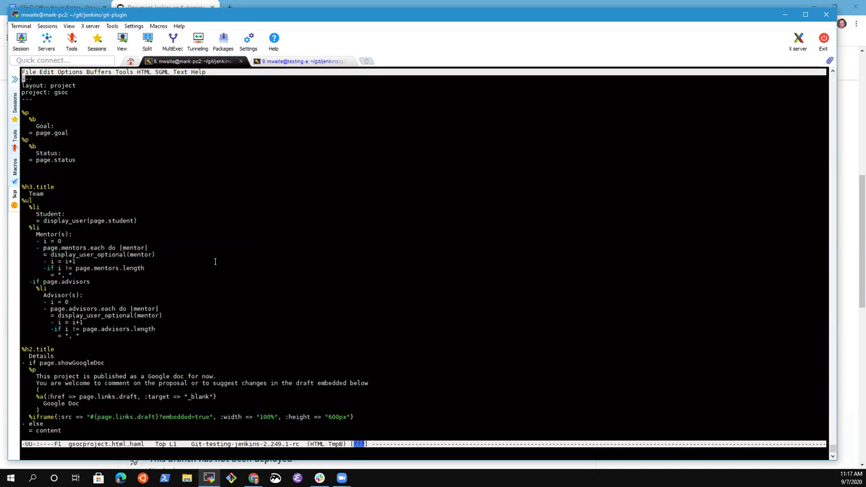
pyautogui.hotkey('alt', '>')
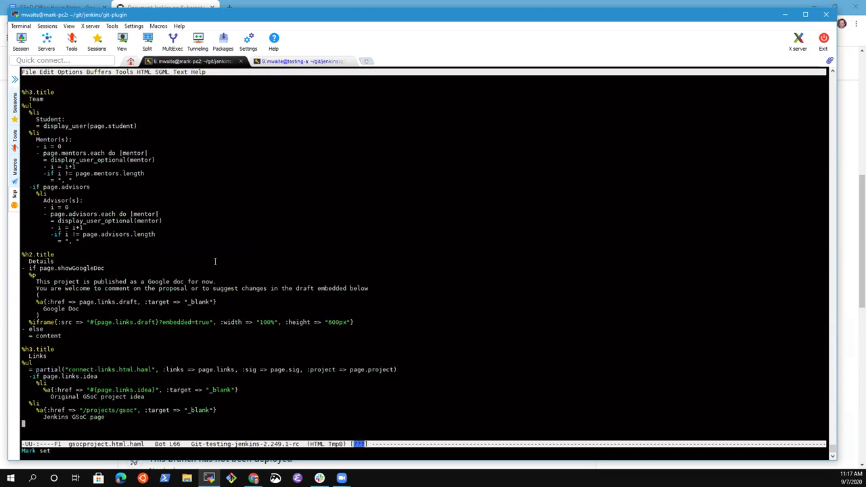
pyautogui.press('alt+less')
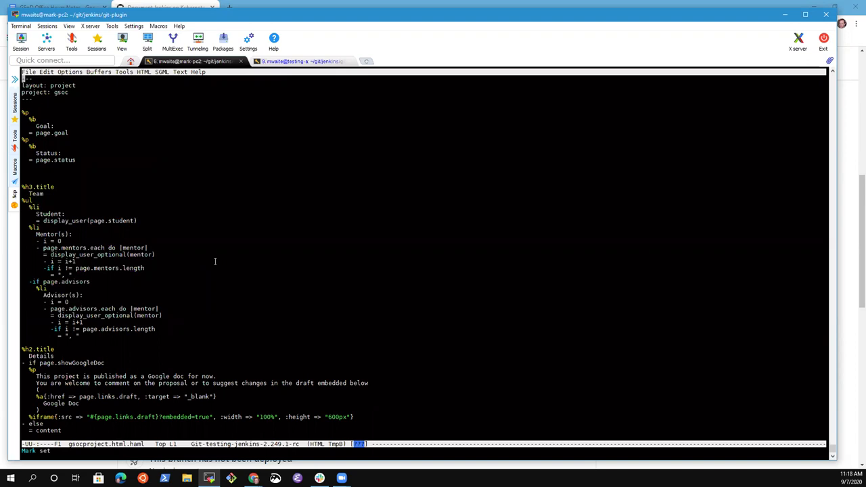
pyautogui.hotkey('ctrl', 'x')
pyautogui.hotkey('ctrl', 'j')
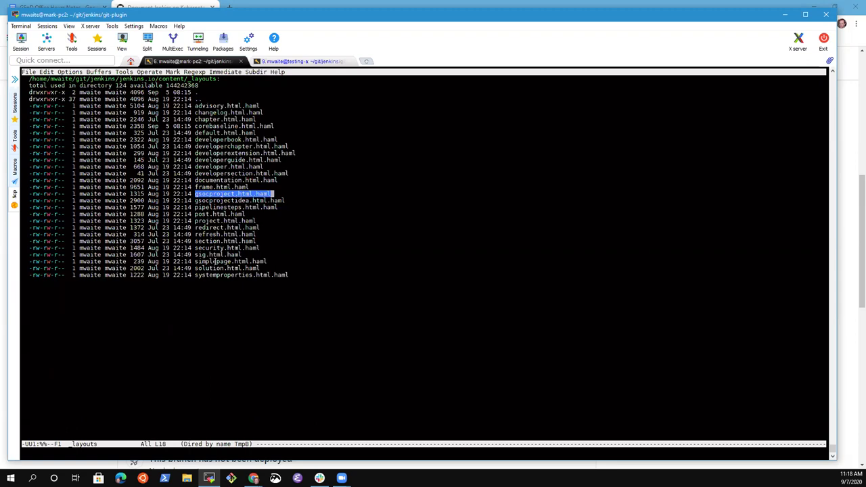
pyautogui.press('Down')
pyautogui.press('Down')
pyautogui.press('Down')
pyautogui.press('Down')
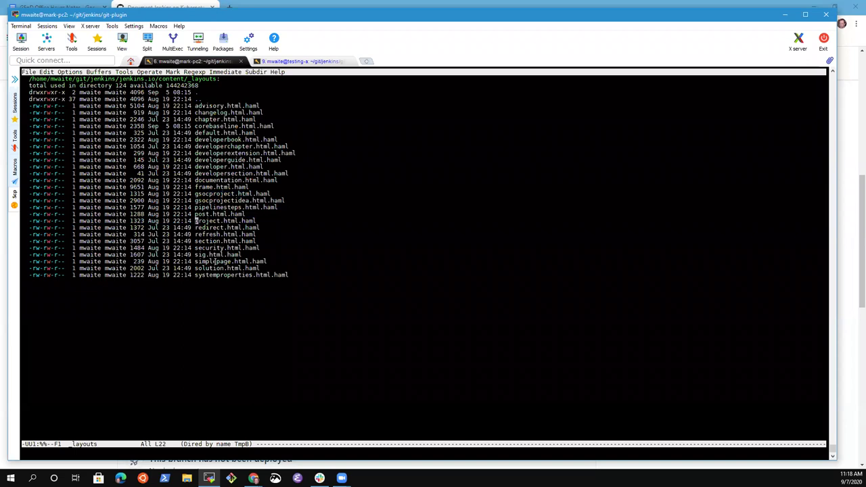
pyautogui.press('Return')
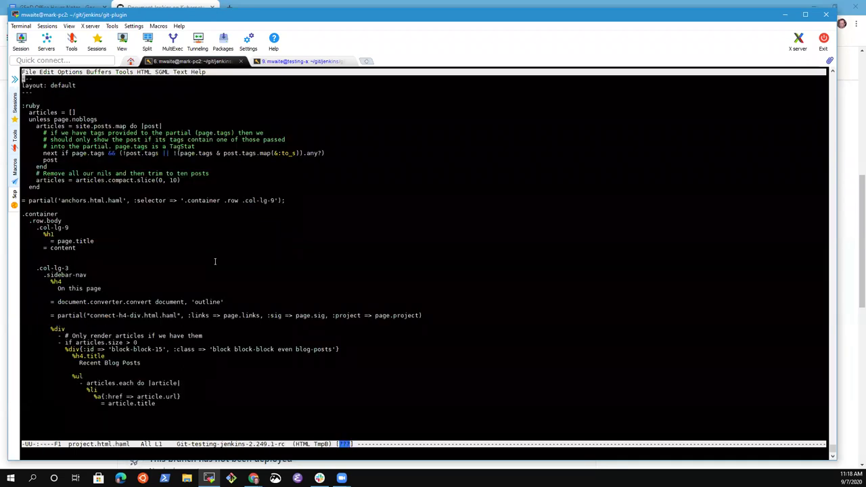
pyautogui.press('Down')
pyautogui.press('Down')
pyautogui.press('Down')
pyautogui.press('Down')
pyautogui.press('Down')
pyautogui.press('Down')
pyautogui.press('Down')
pyautogui.press('Down')
pyautogui.press('Down')
pyautogui.press('Down')
pyautogui.press('Down')
pyautogui.press('Down')
pyautogui.press('Down')
pyautogui.press('Down')
pyautogui.press('Down')
pyautogui.press('Down')
pyautogui.press('Down')
pyautogui.press('Down')
pyautogui.press('Down')
pyautogui.press('Down')
pyautogui.hotkey('alt', '>')
pyautogui.press('alt+less')
pyautogui.hotkey('alt', '>')
pyautogui.hotkey('ctrl', 'x')
pyautogui.hotkey('ctrl', 'j')
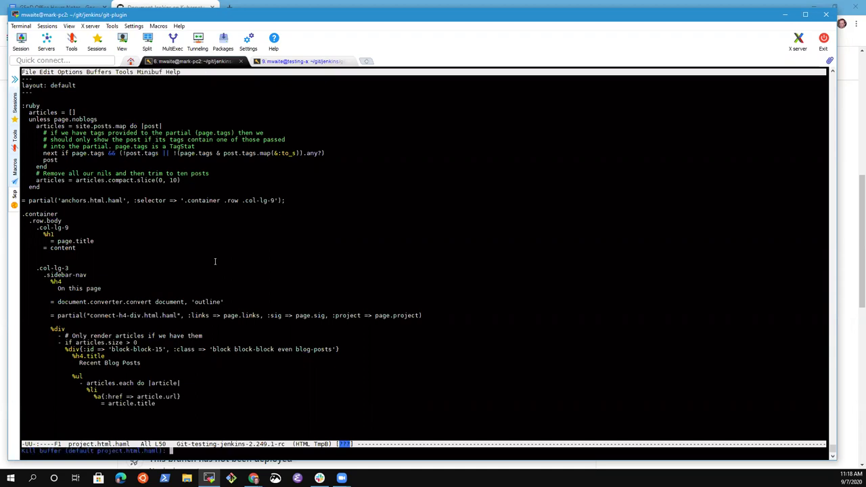
pyautogui.press('Up')
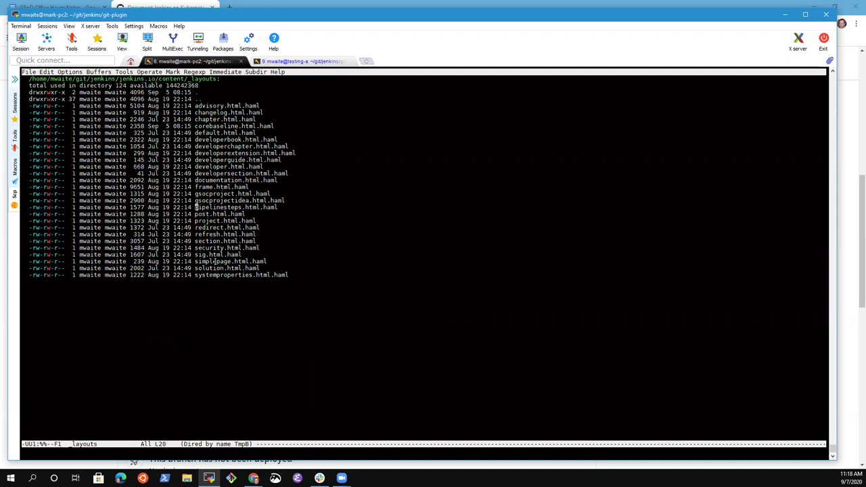
pyautogui.press('Up')
pyautogui.press('Up')
pyautogui.press('Up')
pyautogui.press('Up')
pyautogui.press('Up')
pyautogui.press('Up')
pyautogui.press('Up')
pyautogui.press('Up')
pyautogui.press('Up')
pyautogui.press('Up')
pyautogui.press('Up')
pyautogui.press('Up')
pyautogui.press('Up')
pyautogui.press('Down')
pyautogui.press('Down')
pyautogui.press('Down')
pyautogui.press('Down')
pyautogui.press('Down')
pyautogui.press('Down')
pyautogui.press('Down')
pyautogui.press('Down')
pyautogui.press('Down')
pyautogui.press('Down')
pyautogui.press('Down')
pyautogui.press('Down')
pyautogui.press('Down')
pyautogui.press('Down')
pyautogui.press('Down')
pyautogui.press('Down')
pyautogui.press('Up')
pyautogui.press('Up')
pyautogui.press('Up')
pyautogui.press('Up')
pyautogui.press('Up')
pyautogui.press('Up')
pyautogui.press('Up')
# Step: Review the Files changed diff for document-jenkins-on-kubernetes.adoc, then return to the terminal
pyautogui.click(181, 7)
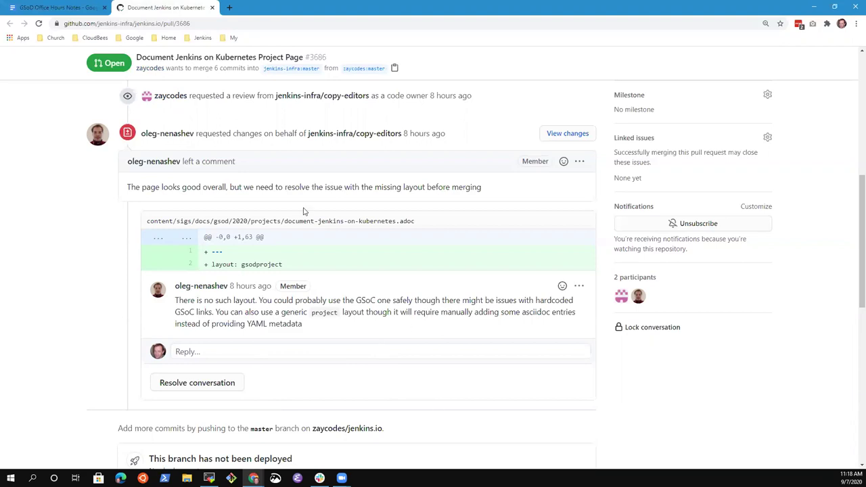
pyautogui.scroll(10, 352, 243)
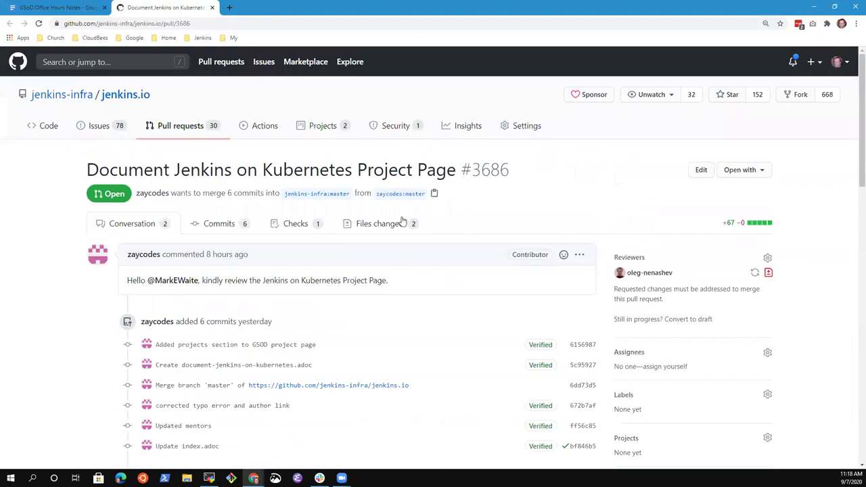
pyautogui.click(400, 223)
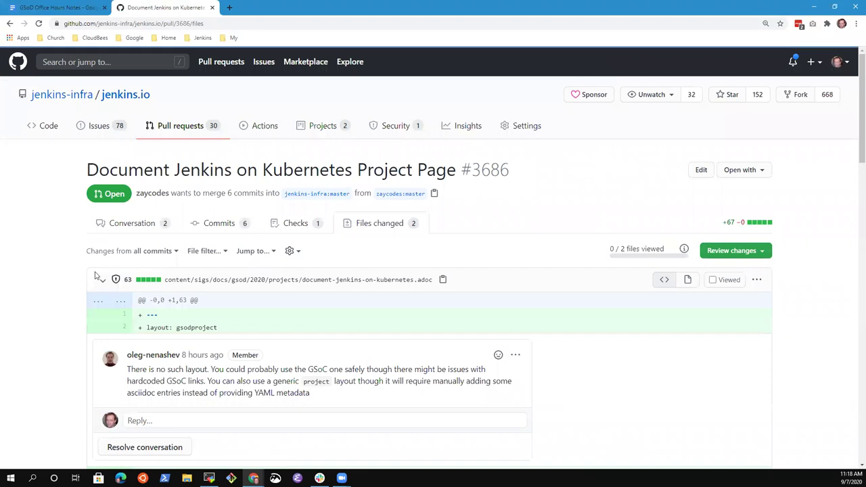
pyautogui.scroll(-6, 297, 308)
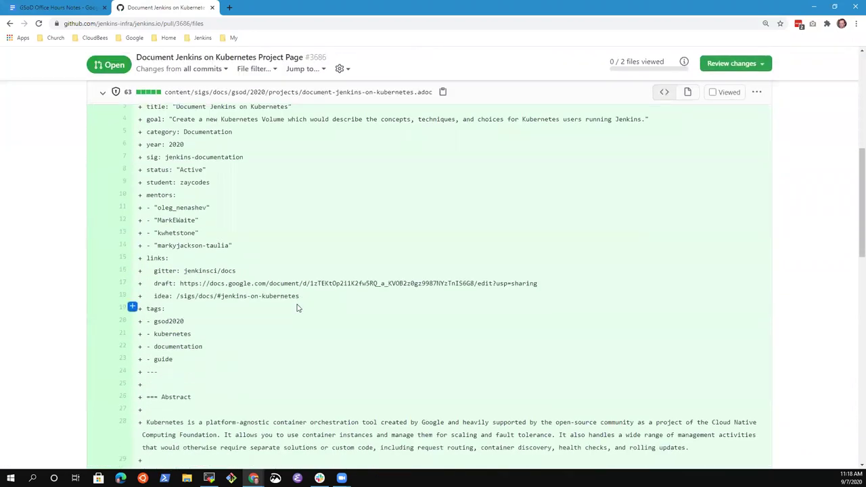
pyautogui.scroll(-3, 298, 308)
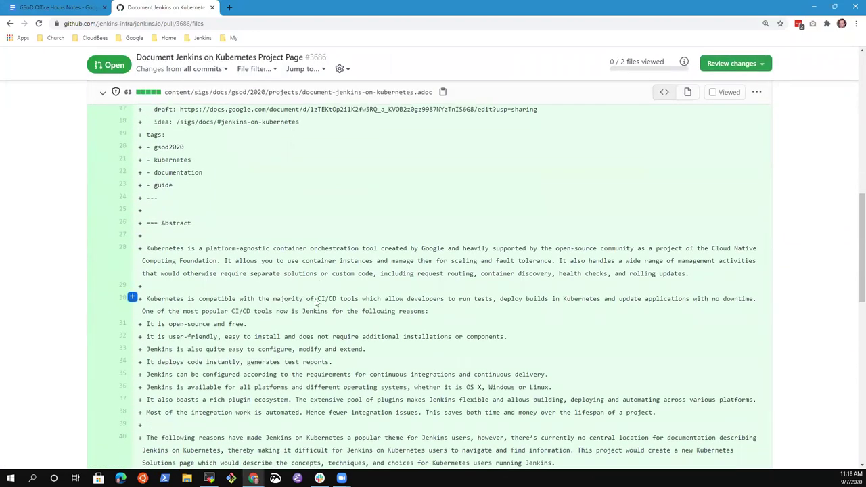
pyautogui.scroll(7, 325, 297)
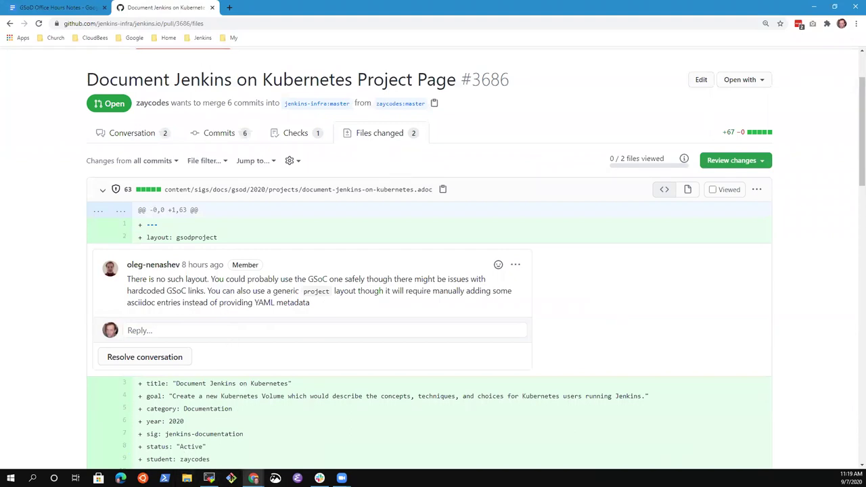
pyautogui.click(209, 479)
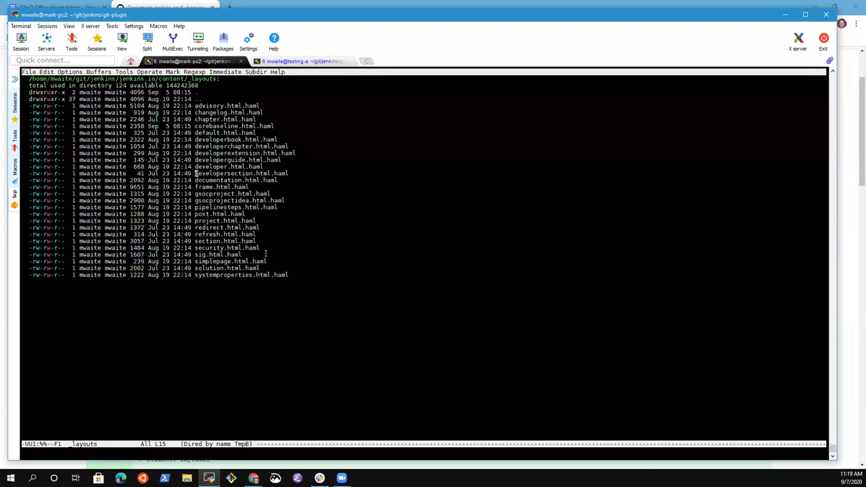
# Step: Cancel the command prompt and open the ~/git/jenkins/jenkins.io folder listing
pyautogui.hotkey('alt', 'x')
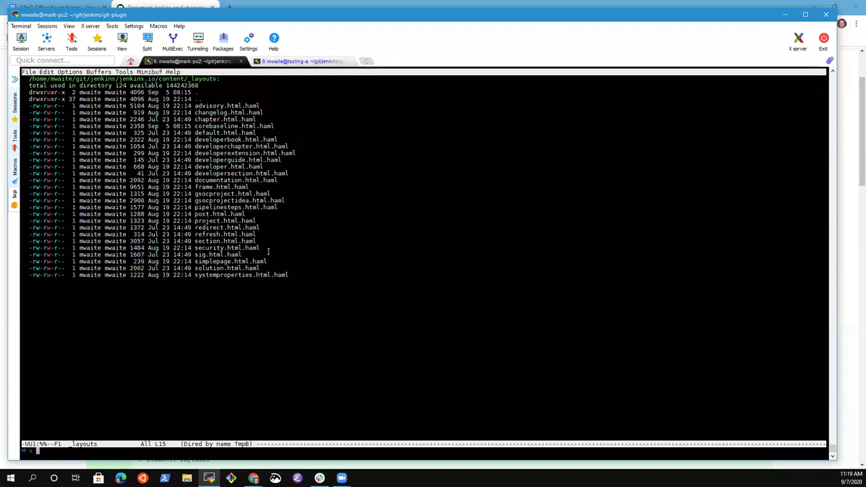
pyautogui.hotkey('ctrl', 'g')
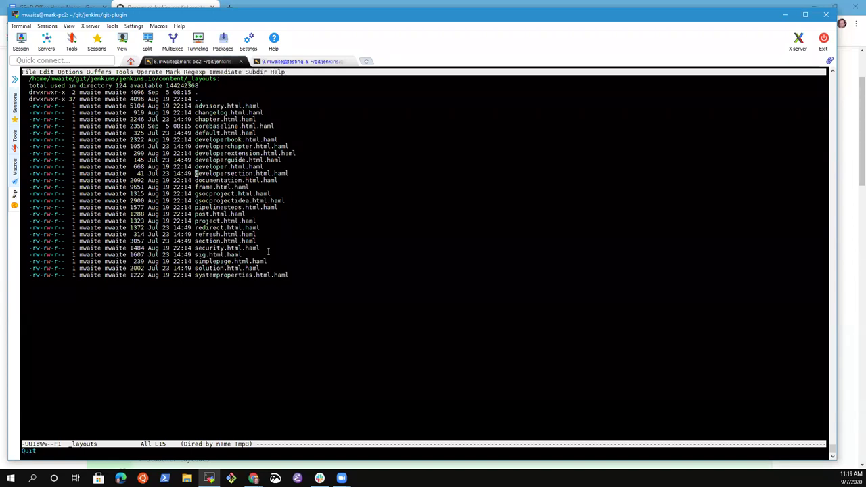
pyautogui.hotkey('ctrl', 'x')
pyautogui.hotkey('ctrl', 'f')
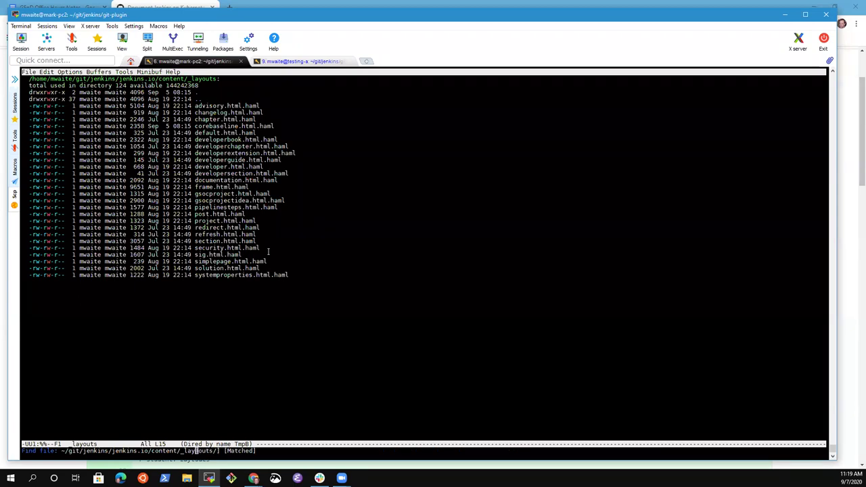
pyautogui.press('BackSpace')
pyautogui.press('BackSpace')
pyautogui.press('BackSpace')
pyautogui.press('BackSpace')
pyautogui.press('BackSpace')
pyautogui.write('co')
pyautogui.press('BackSpace')
pyautogui.press('Return')
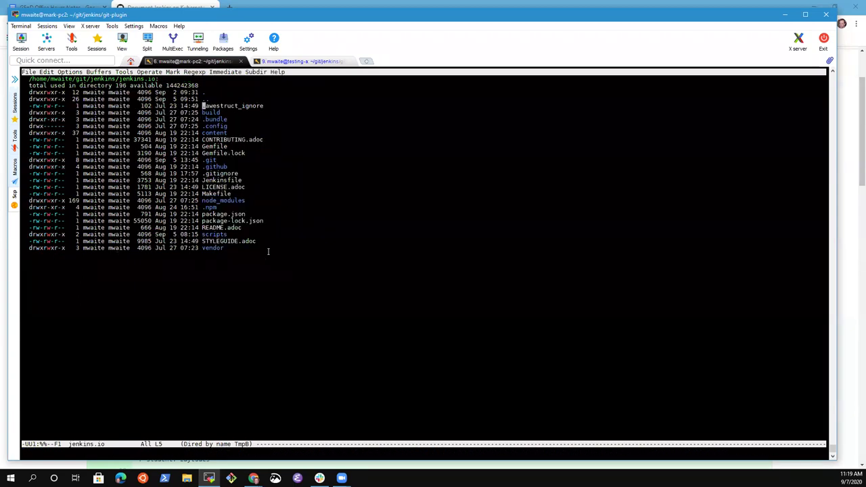
# Step: In eshell, cd .. to the repository root and type 'hub pr checkout' after checking the PR number
pyautogui.hotkey('alt', 'x')
pyautogui.write('eshell')
pyautogui.press('Return')
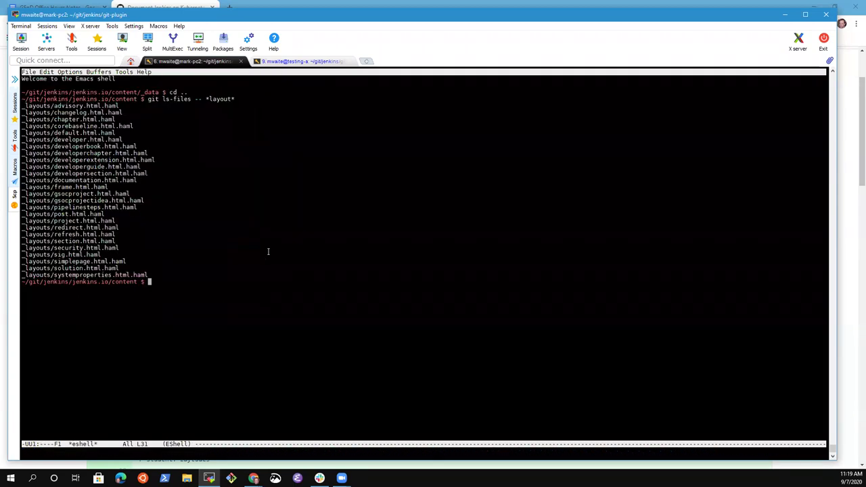
pyautogui.write('cd')
pyautogui.write('cd ..')
pyautogui.press('Return')
pyautogui.write('hub pr che')
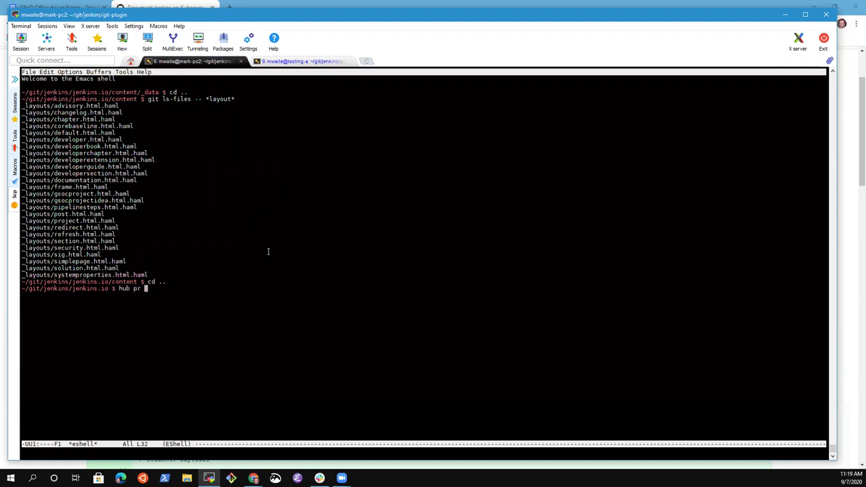
pyautogui.write('ckout')
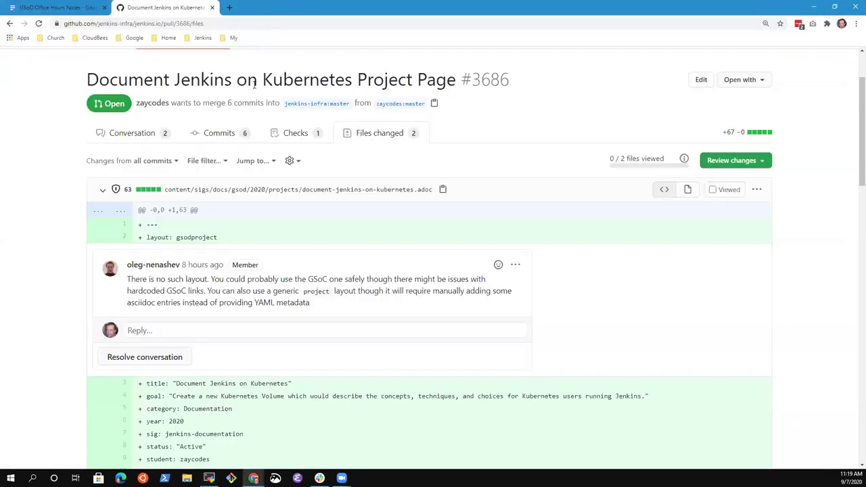
pyautogui.click(264, 4)
pyautogui.click(209, 477)
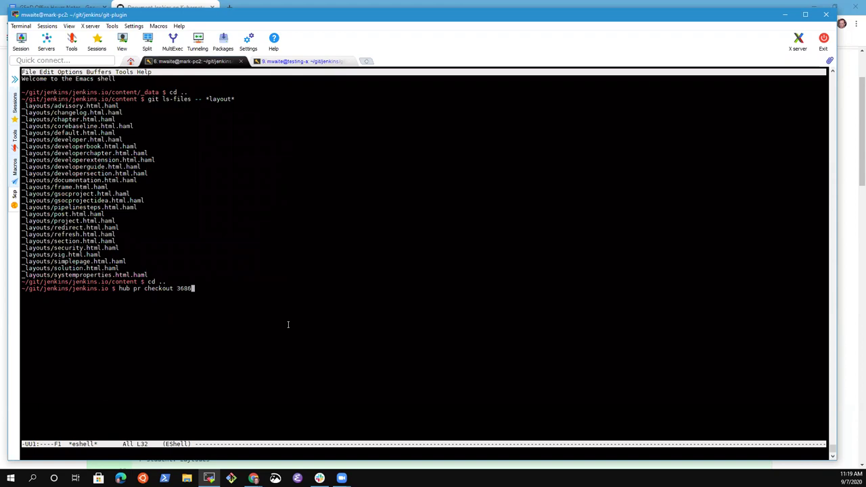
# Step: Check out PR 3686 and start 'make run' via M-x compile in a full-window buffer
pyautogui.press('Return')
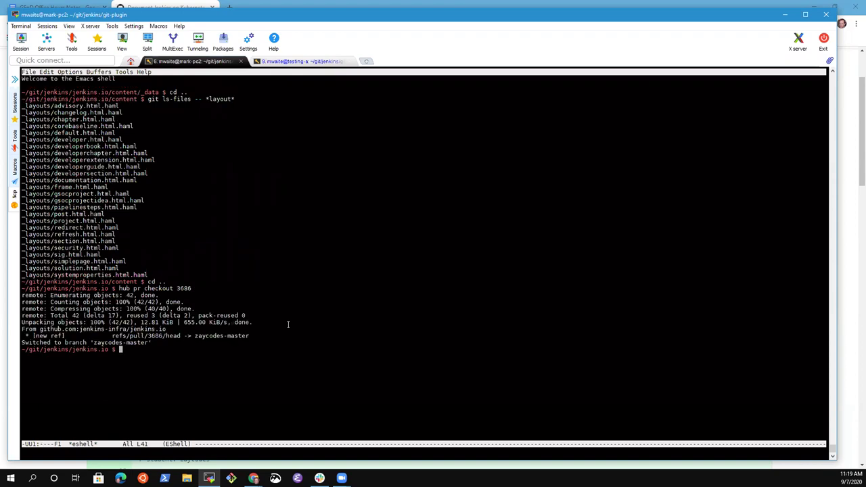
pyautogui.hotkey('alt', 'x')
pyautogui.write('compile')
pyautogui.press('Return')
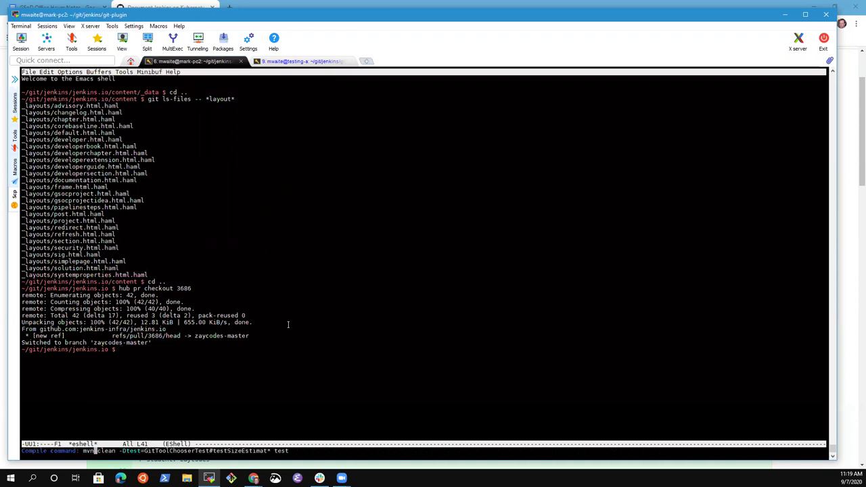
pyautogui.hotkey('ctrl', 'k')
pyautogui.write('make run')
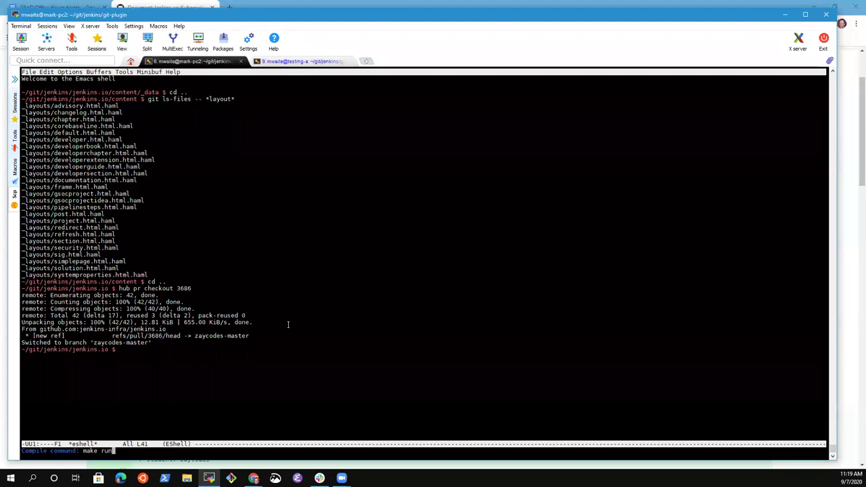
pyautogui.press('Return')
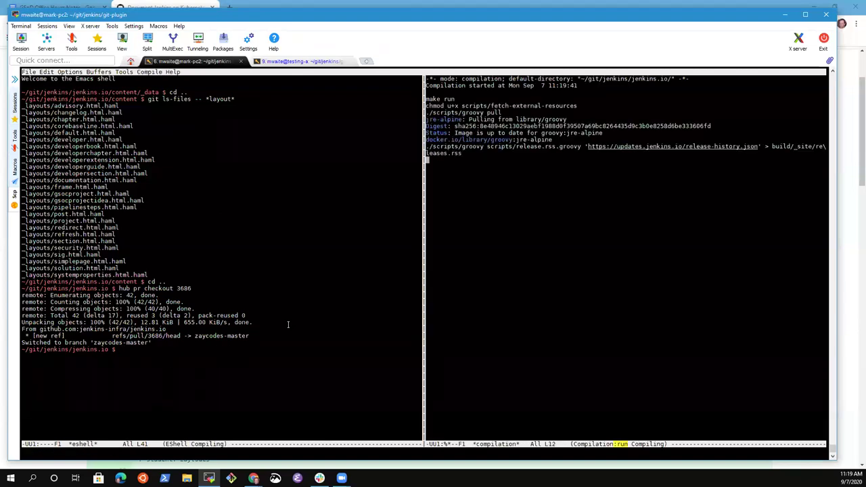
pyautogui.hotkey('ctrl', 'x')
pyautogui.press('1')
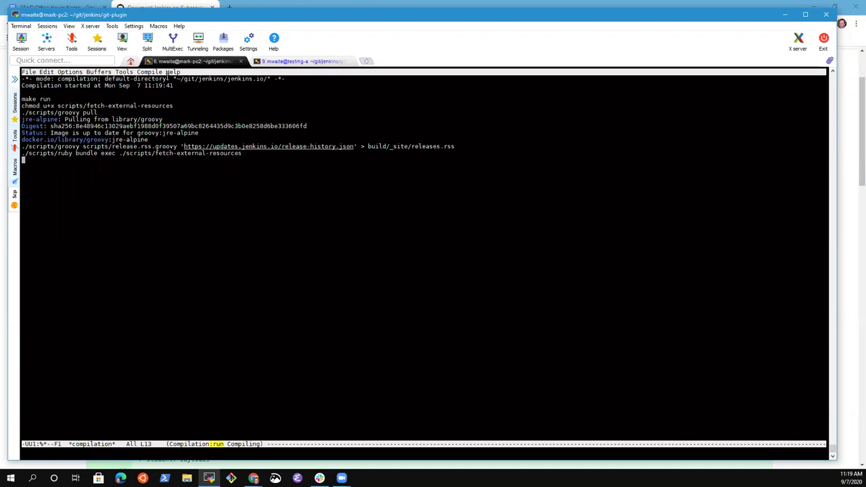
# Step: Start the port 4242 tunnel in MobaSSHTunnel and close the tunnel manager
pyautogui.click(198, 42)
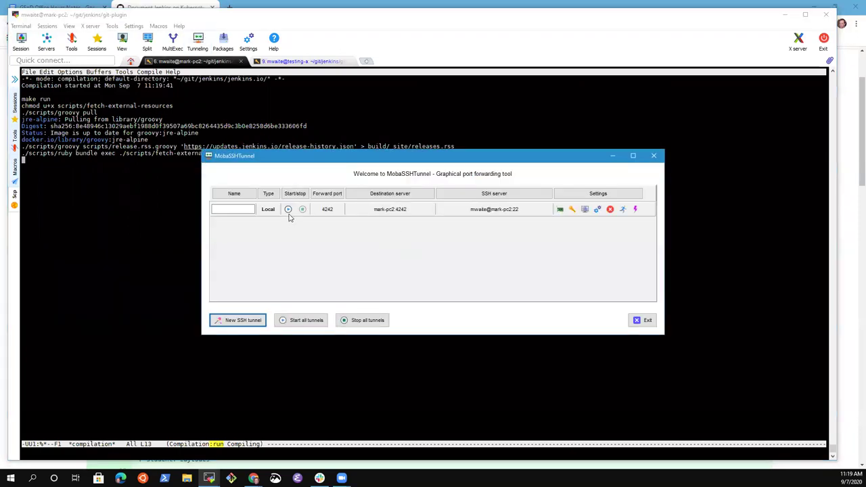
pyautogui.click(288, 210)
pyautogui.click(612, 157)
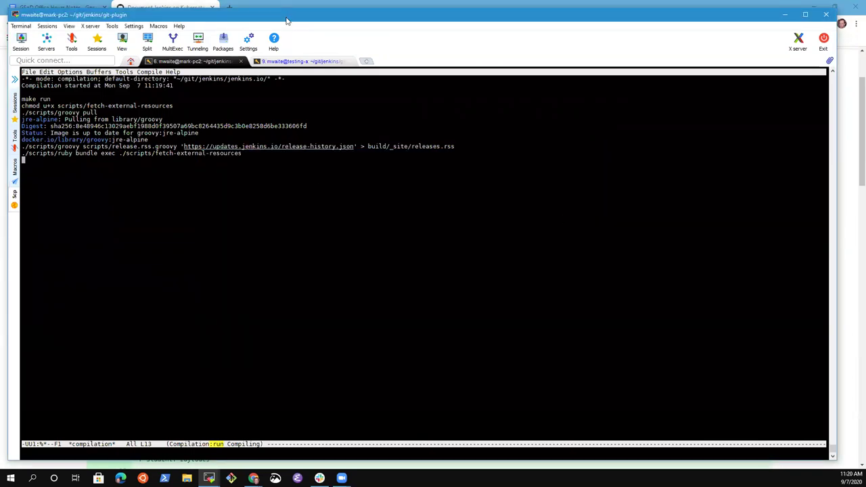
pyautogui.moveTo(294, 15); pyautogui.dragTo(303, 16)
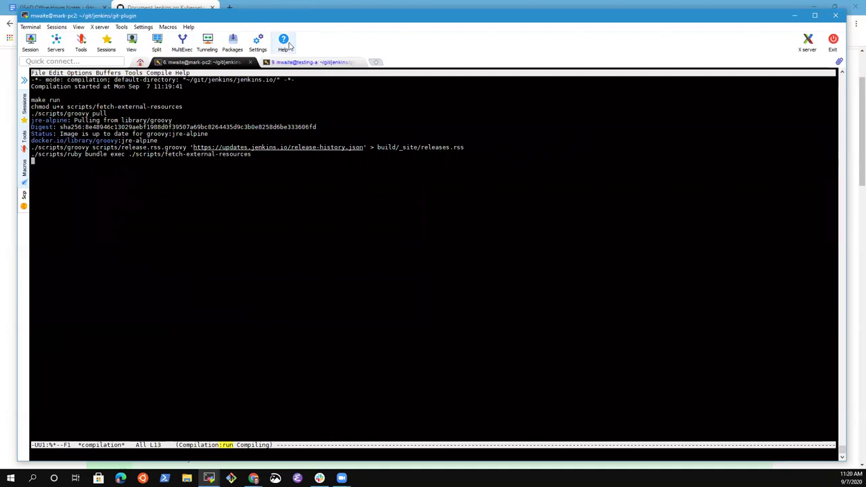
# Step: Load localhost:4242 in a new Chrome tab, retrying after the empty-response error
pyautogui.click(247, 5)
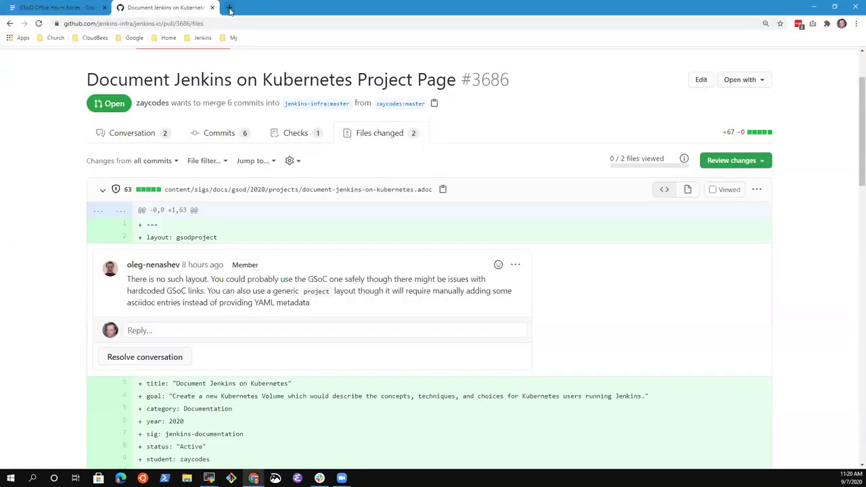
pyautogui.click(230, 6)
pyautogui.write('loc')
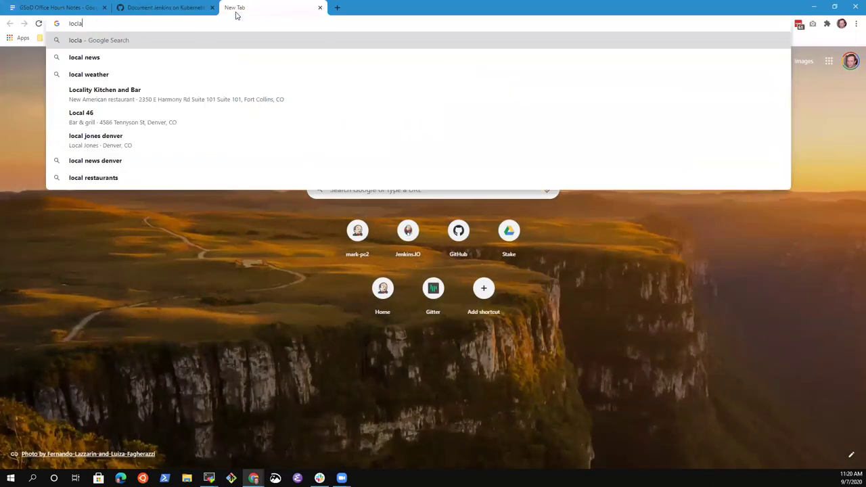
pyautogui.write('alhoist')
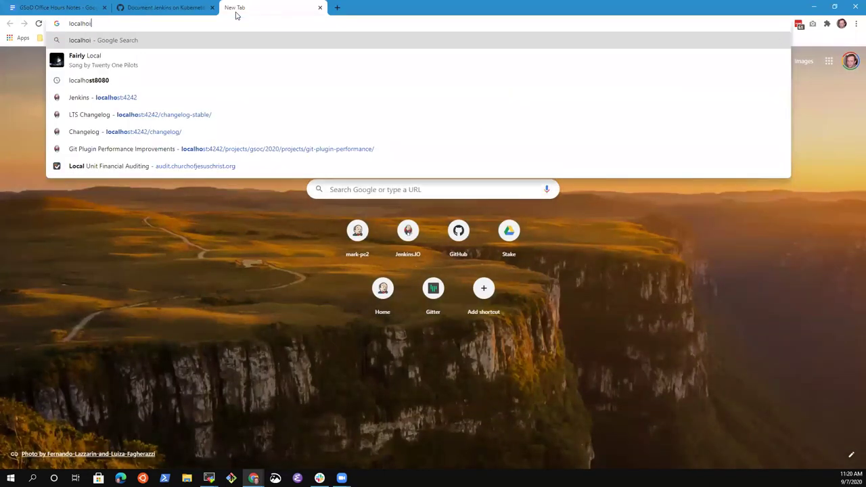
pyautogui.press('BackSpace')
pyautogui.press('BackSpace')
pyautogui.press('BackSpace')
pyautogui.write('st:')
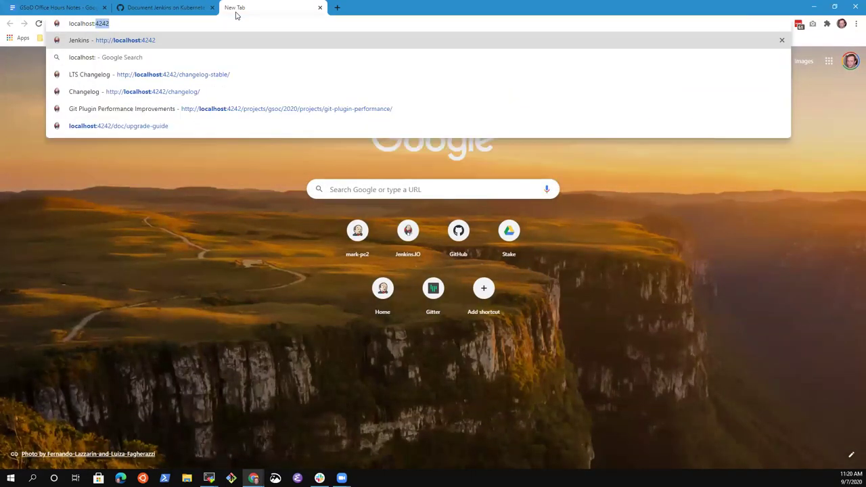
pyautogui.write('4242')
pyautogui.press('Return')
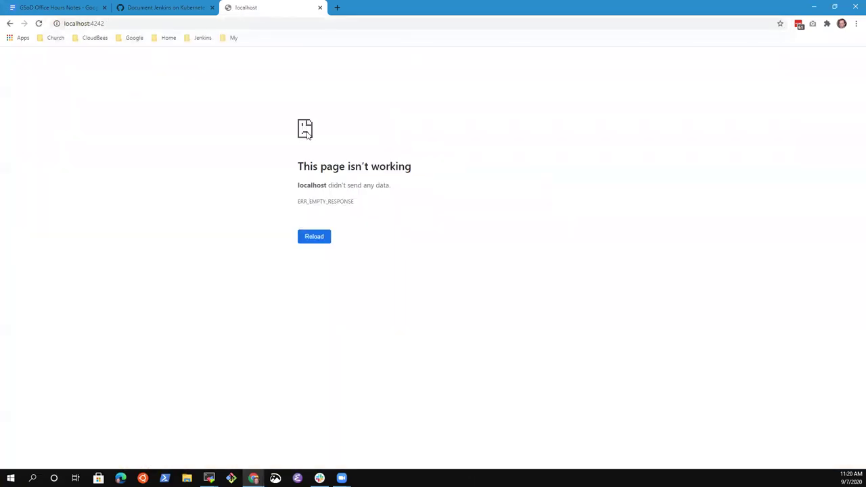
pyautogui.click(130, 26)
pyautogui.press('Return')
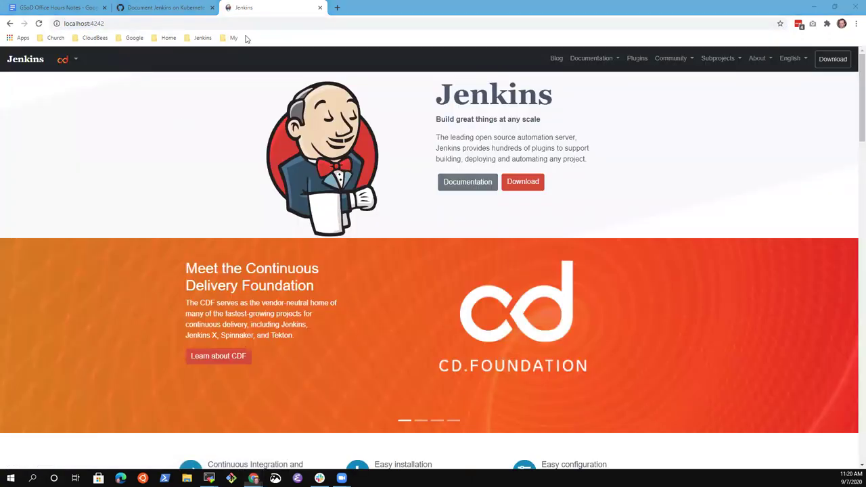
# Step: Check the local server log in MobaXterm, then return to the local Jenkins site tab
pyautogui.hotkey('alt', 'Tab')
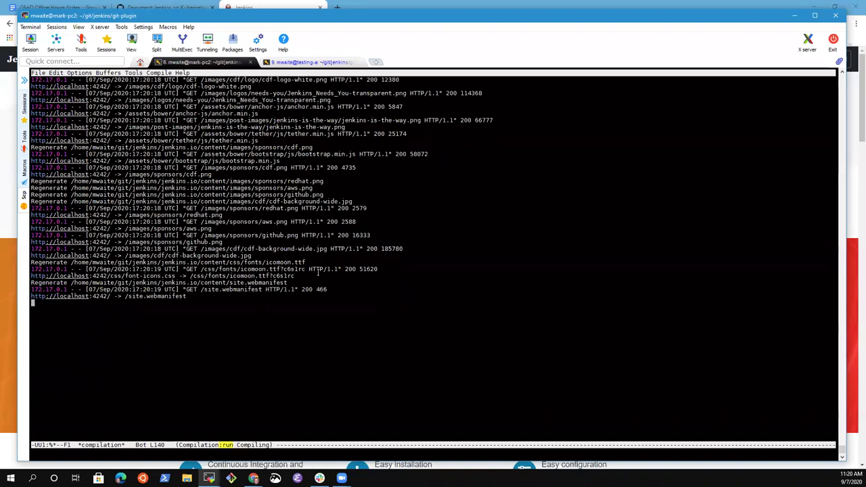
pyautogui.hotkey('alt', 'Tab')
pyautogui.hotkey('ctrl', 'shift', 'Tab')
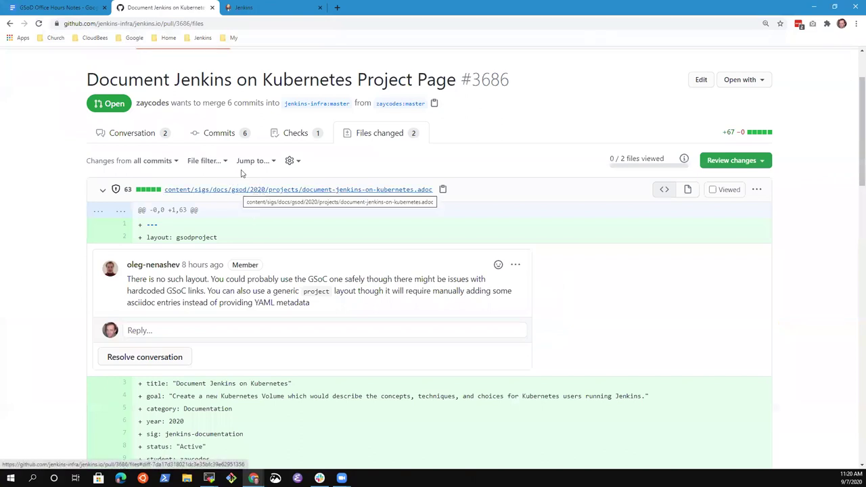
pyautogui.click(292, 7)
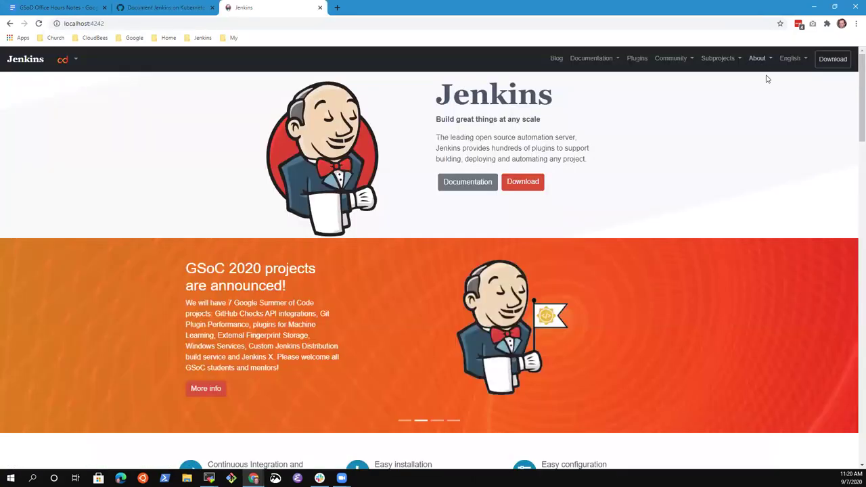
# Step: Open the local site's Subprojects and Community menus and compare it with the pull request tab
pyautogui.click(736, 60)
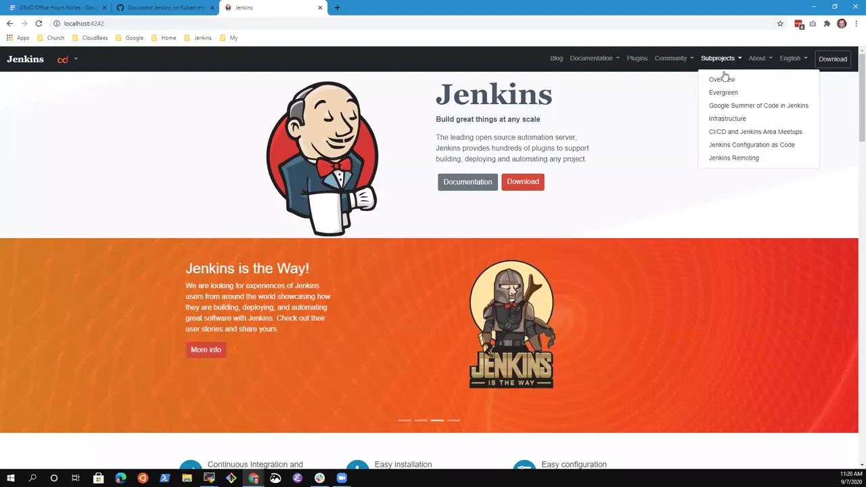
pyautogui.click(677, 58)
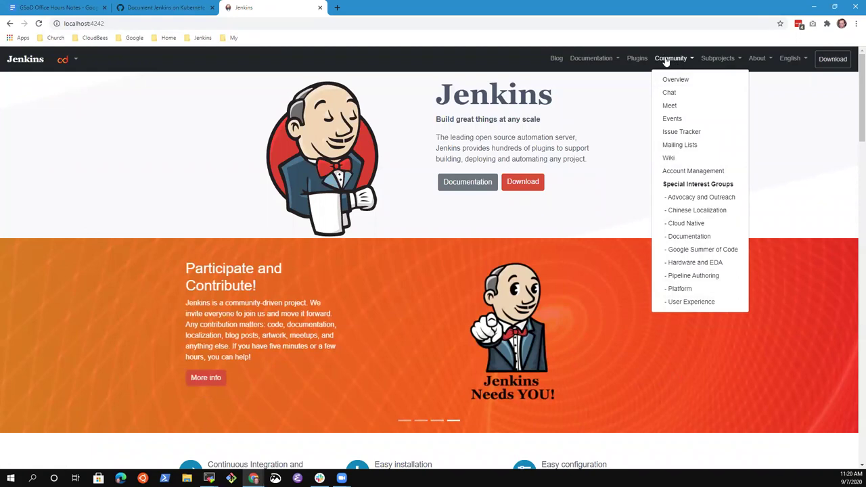
pyautogui.click(163, 7)
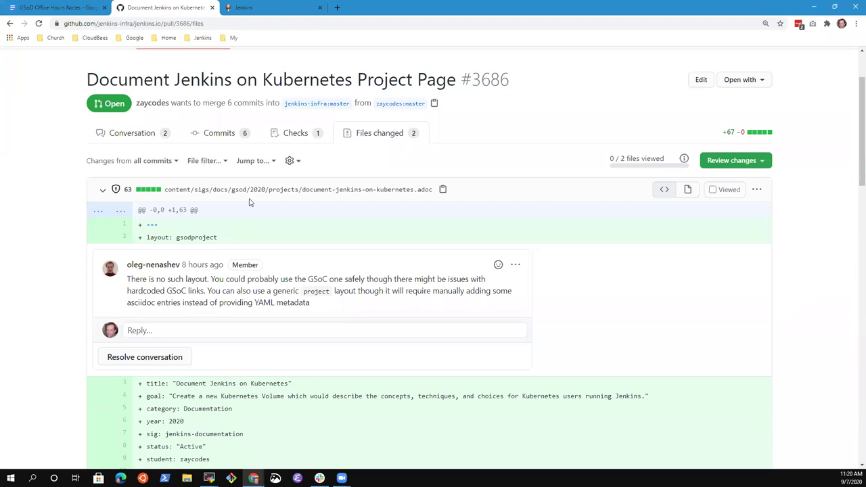
pyautogui.click(264, 8)
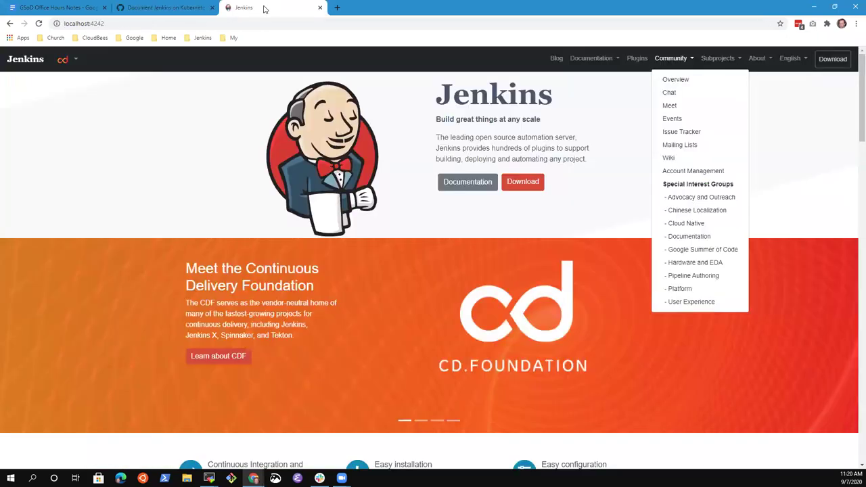
pyautogui.click(162, 8)
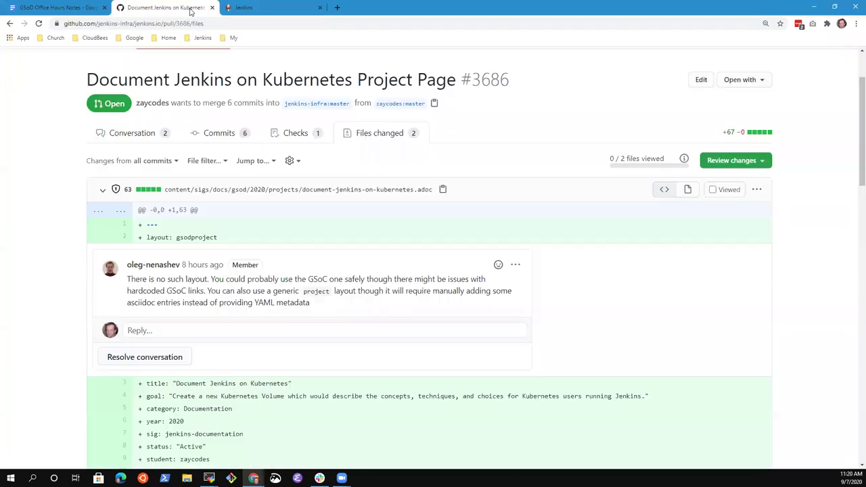
pyautogui.click(287, 8)
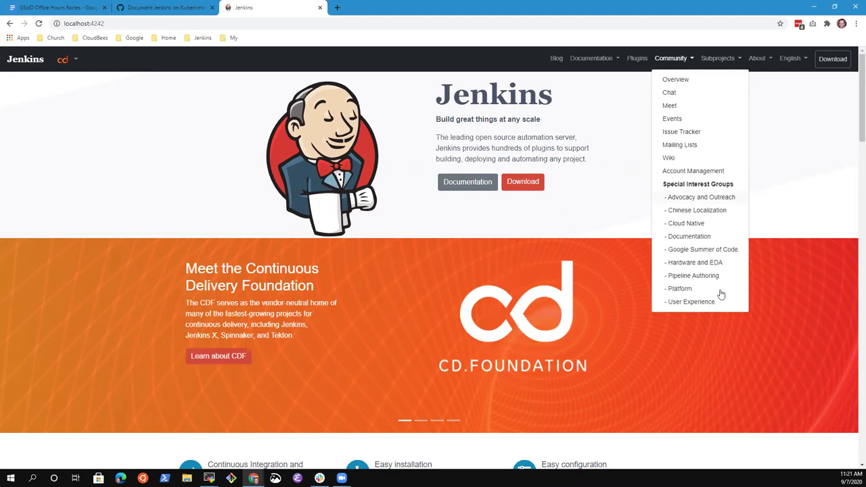
# Step: Open the Documentation SIG page on the local site and look over the Subprojects menu
pyautogui.click(694, 237)
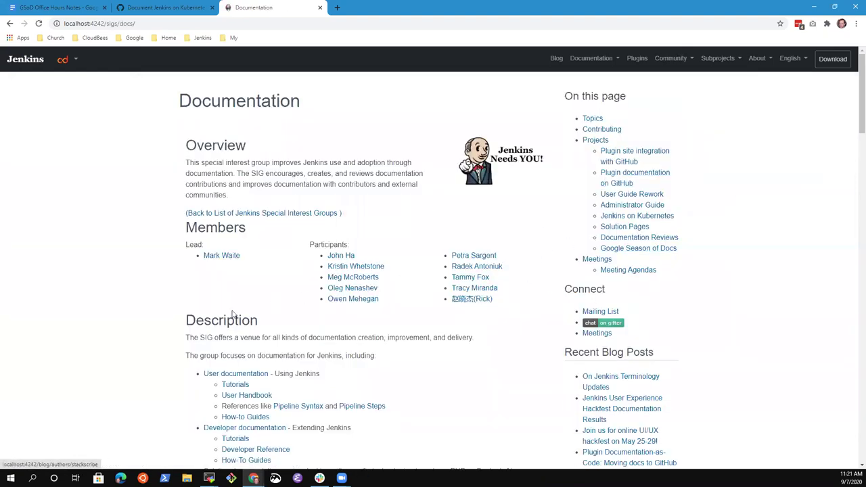
pyautogui.scroll(-4, 182, 336)
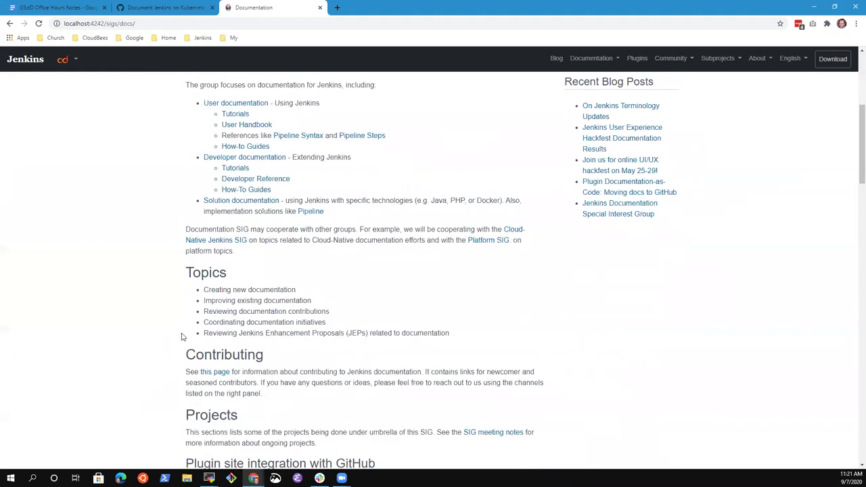
pyautogui.scroll(4, 191, 340)
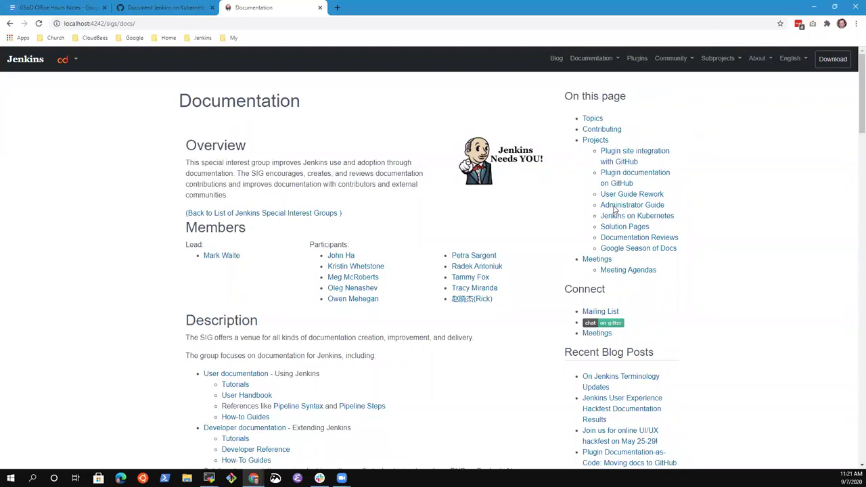
pyautogui.click(719, 59)
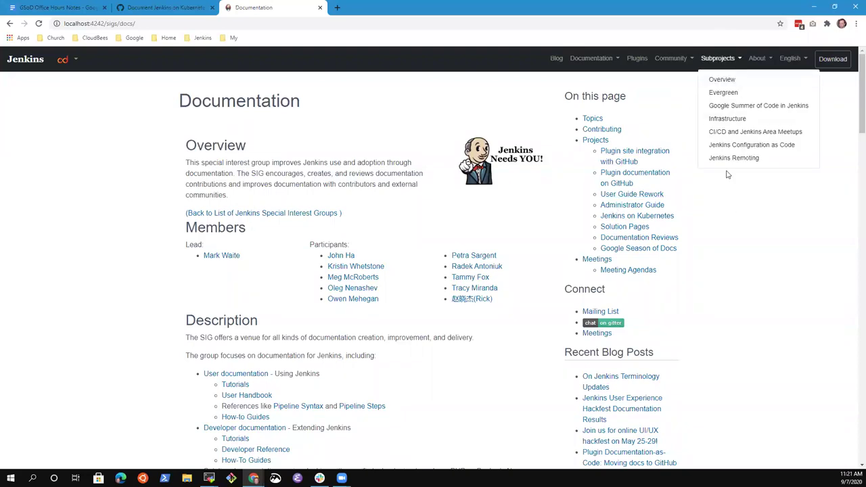
pyautogui.click(739, 295)
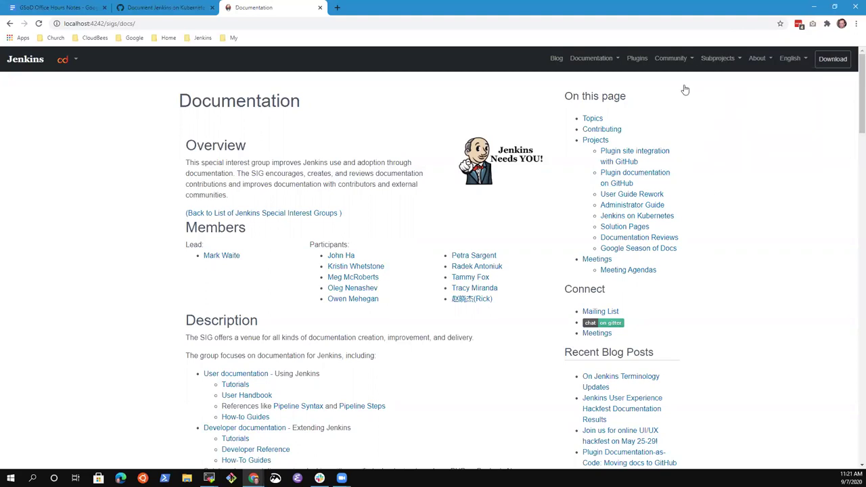
pyautogui.click(712, 61)
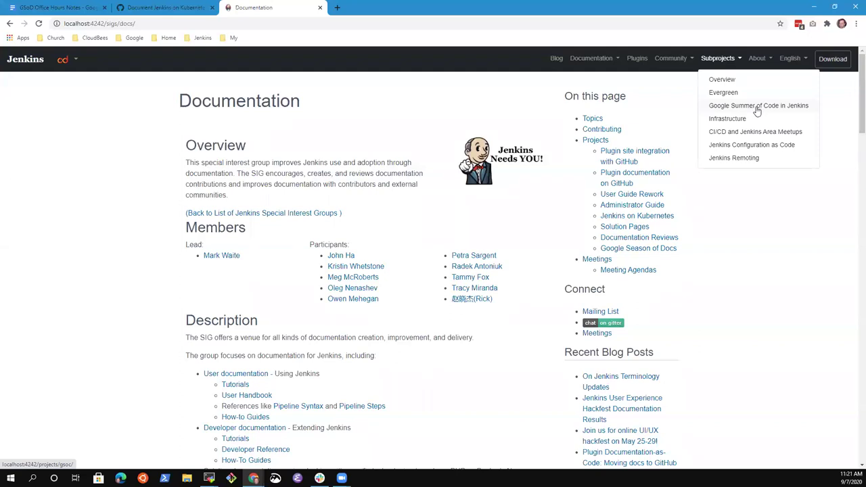
# Step: Go through Community > Documentation SIG to the Google Season of Docs in Jenkins page
pyautogui.click(671, 58)
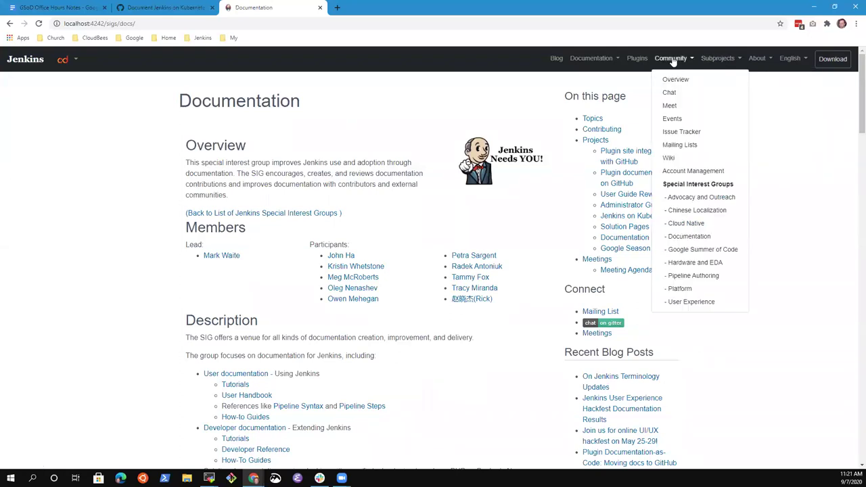
pyautogui.click(697, 239)
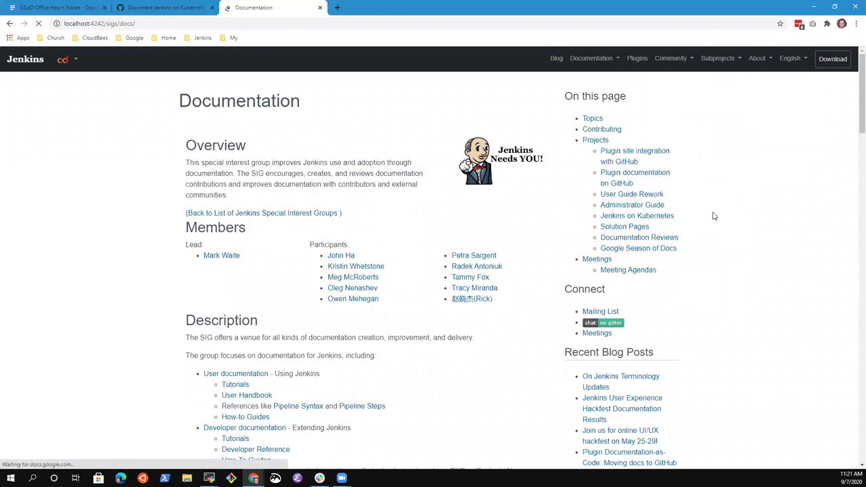
pyautogui.click(637, 249)
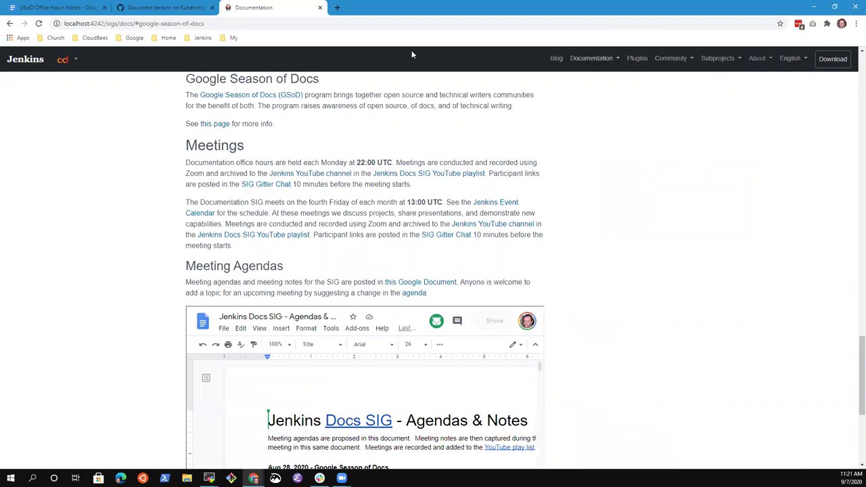
pyautogui.click(214, 125)
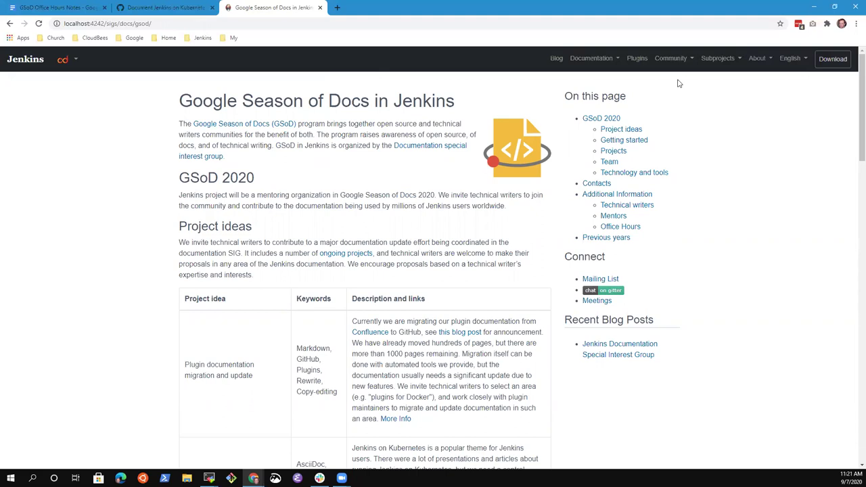
pyautogui.moveTo(171, 101); pyautogui.dragTo(416, 98)
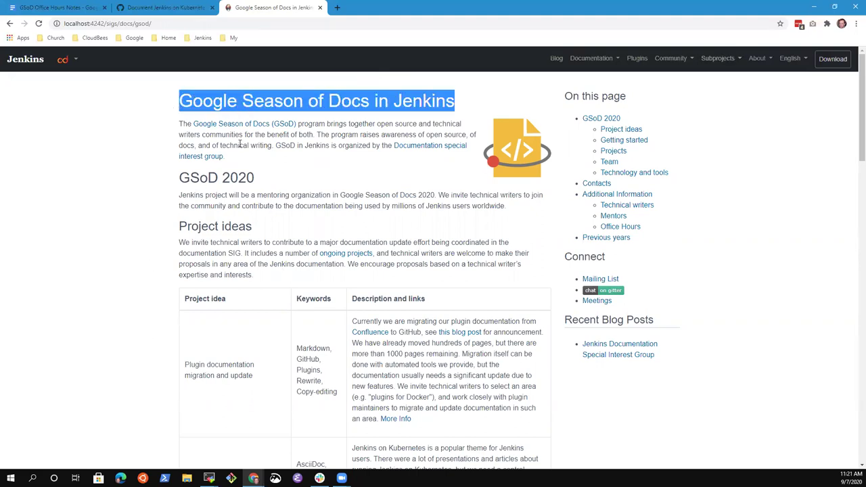
pyautogui.scroll(-1, 266, 145)
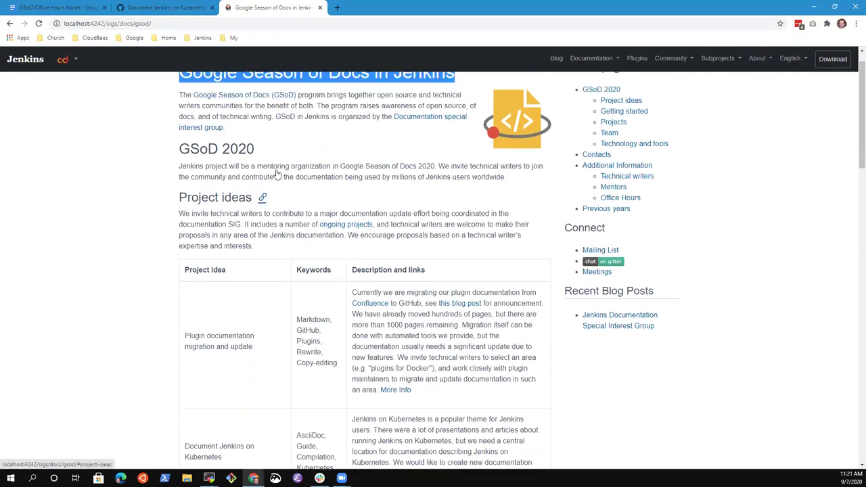
pyautogui.scroll(1, 262, 195)
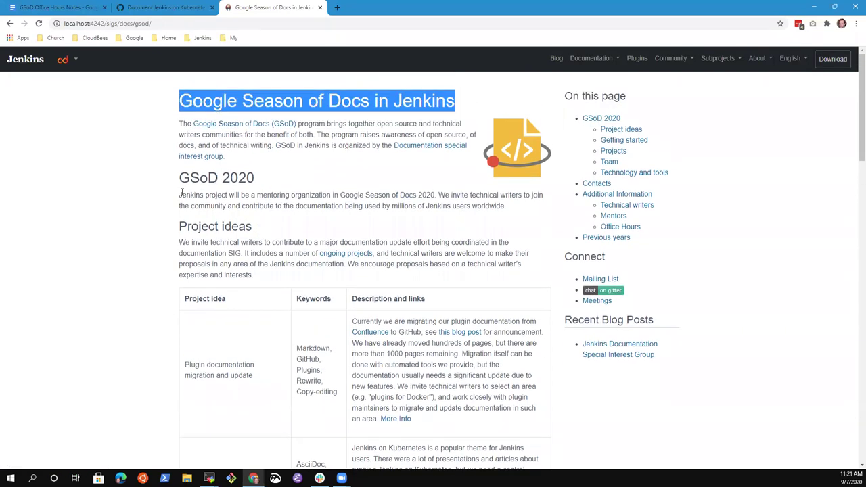
pyautogui.moveTo(181, 193); pyautogui.dragTo(513, 212)
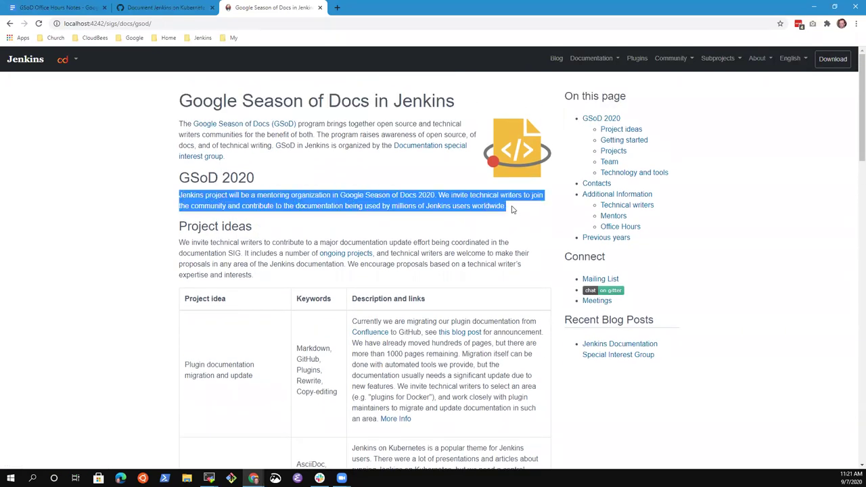
pyautogui.click(165, 8)
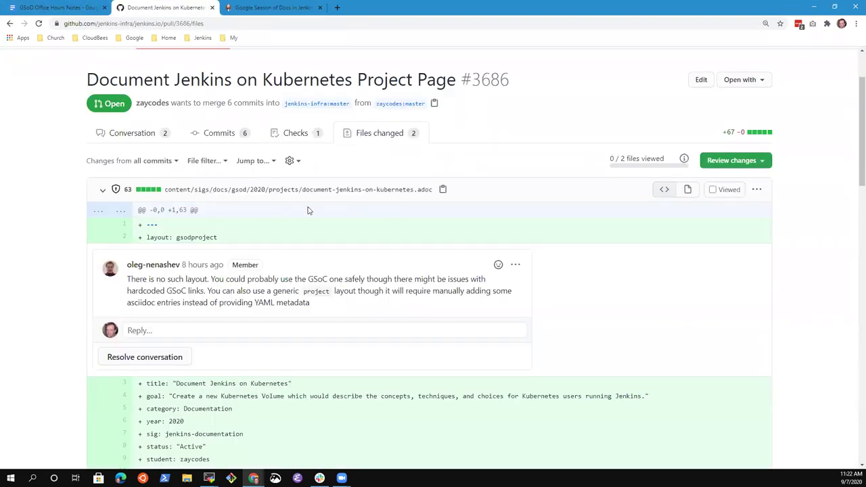
pyautogui.click(358, 192)
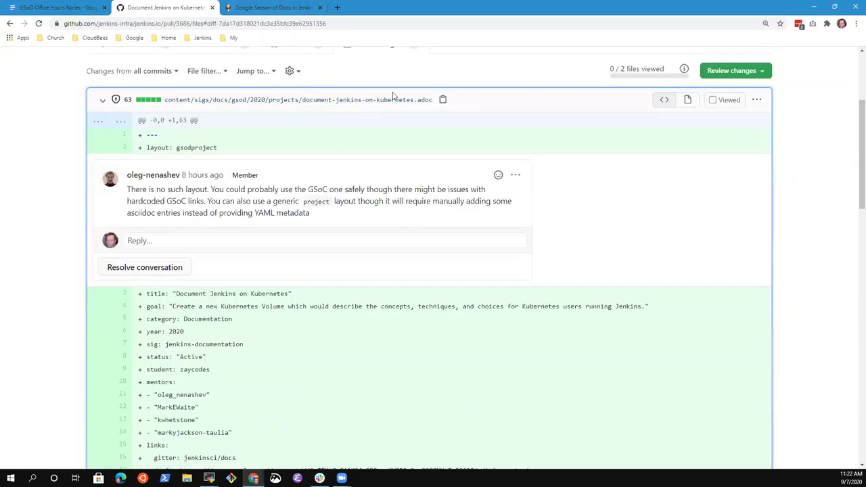
pyautogui.click(278, 7)
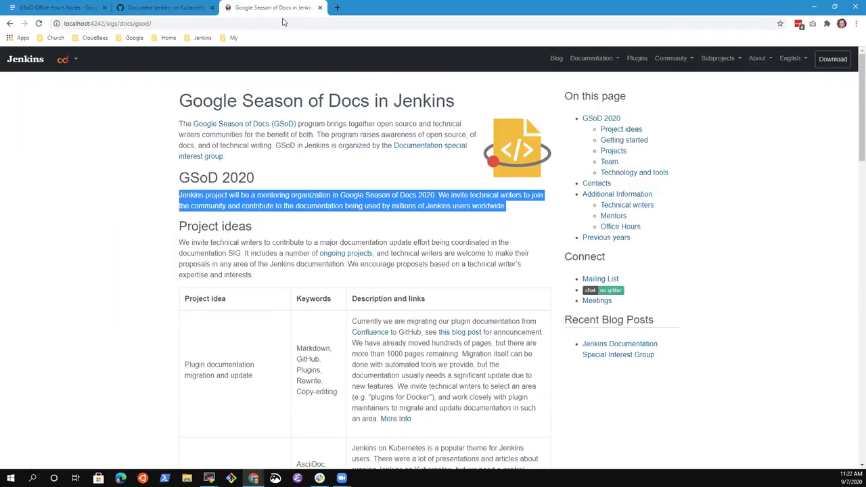
pyautogui.hotkey('ctrl', 'l')
pyautogui.click(166, 7)
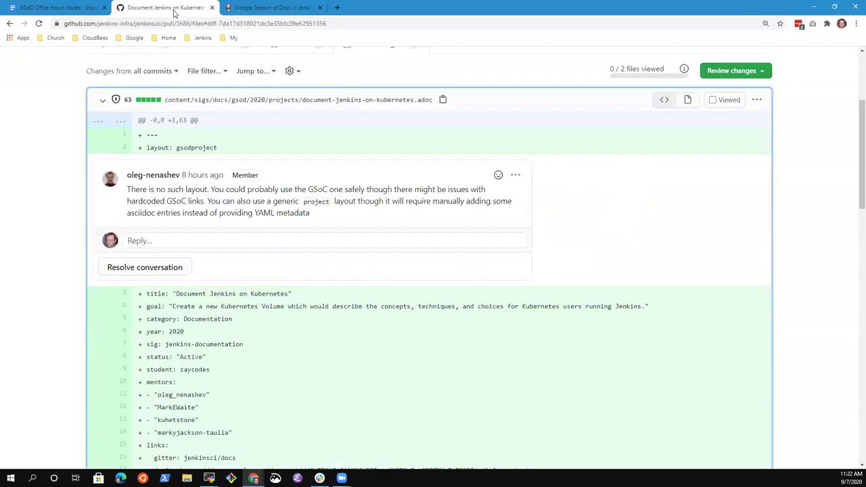
pyautogui.click(269, 8)
pyautogui.scroll(-5, 156, 305)
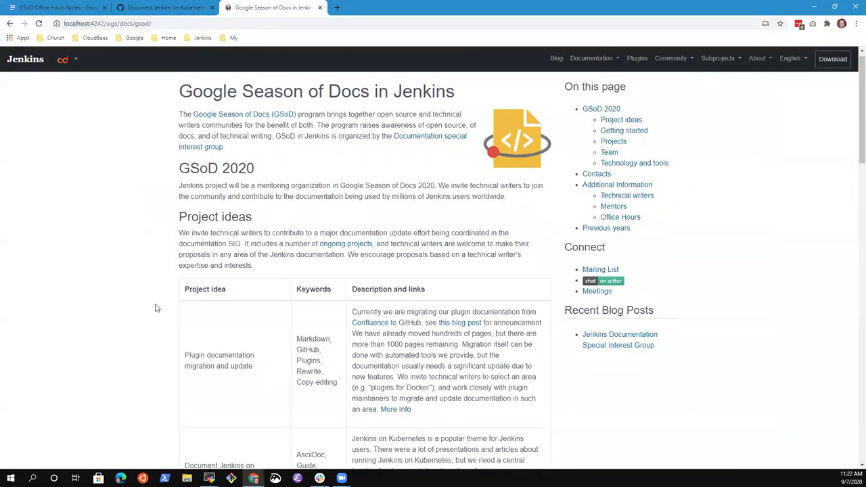
pyautogui.scroll(-8, 164, 310)
pyautogui.scroll(2, 264, 207)
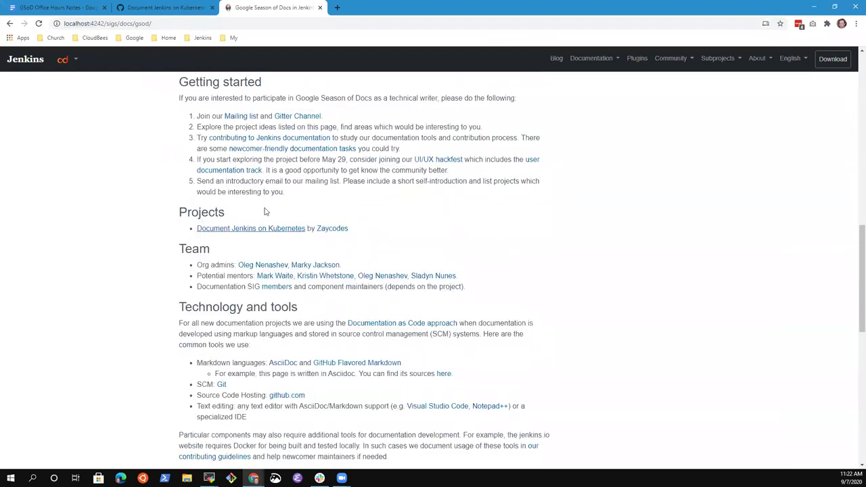
# Step: Open the Document Jenkins on Kubernetes project page and zoom it to 125% to read it
pyautogui.click(265, 230)
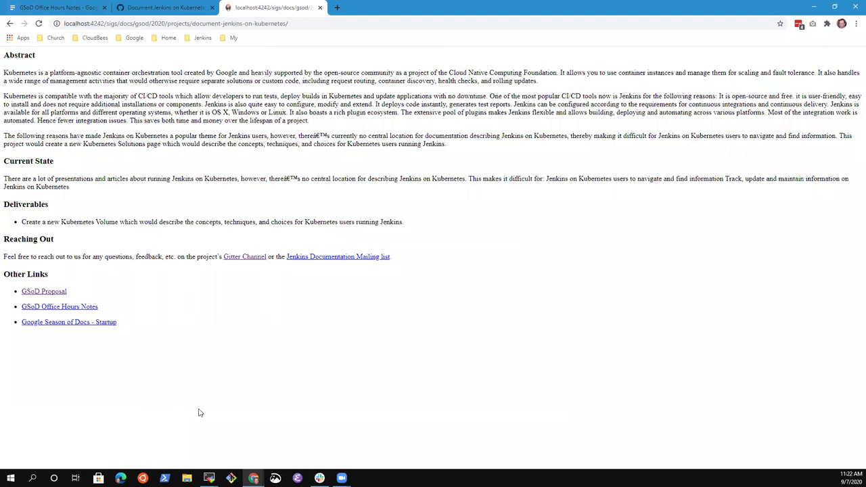
pyautogui.hotkey('ctrl', '+')
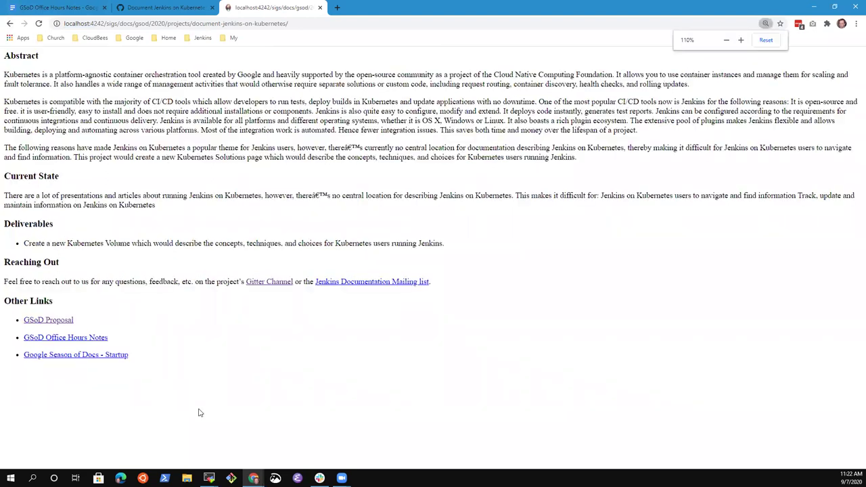
pyautogui.hotkey('ctrl', '+')
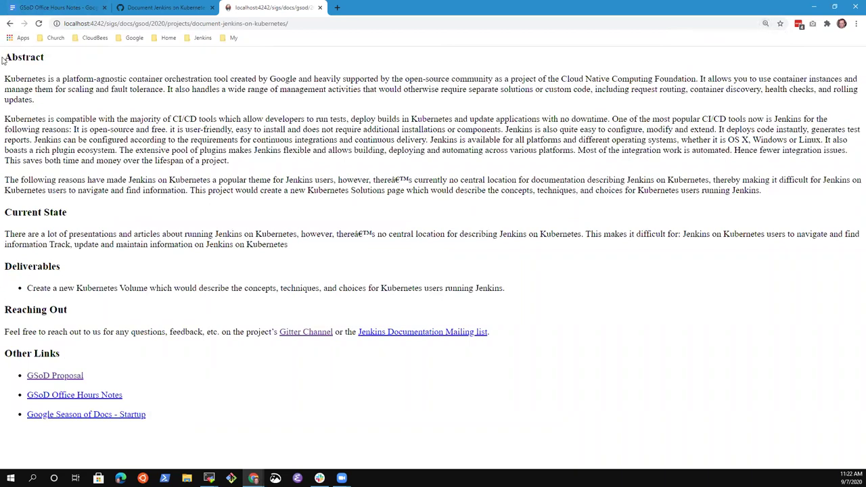
pyautogui.moveTo(2, 58); pyautogui.dragTo(252, 442)
pyautogui.click(252, 442)
# Step: Go back to the GSoD page, check the Subprojects and Community menus and the PR diff
pyautogui.click(10, 24)
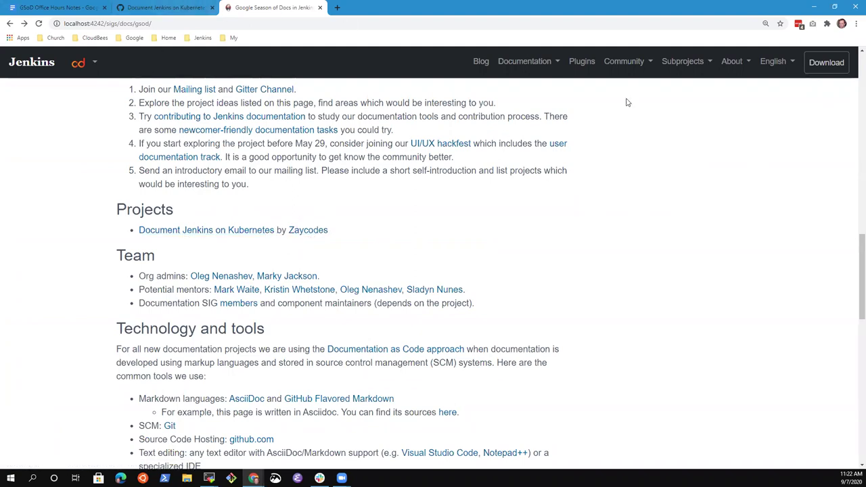
pyautogui.click(706, 65)
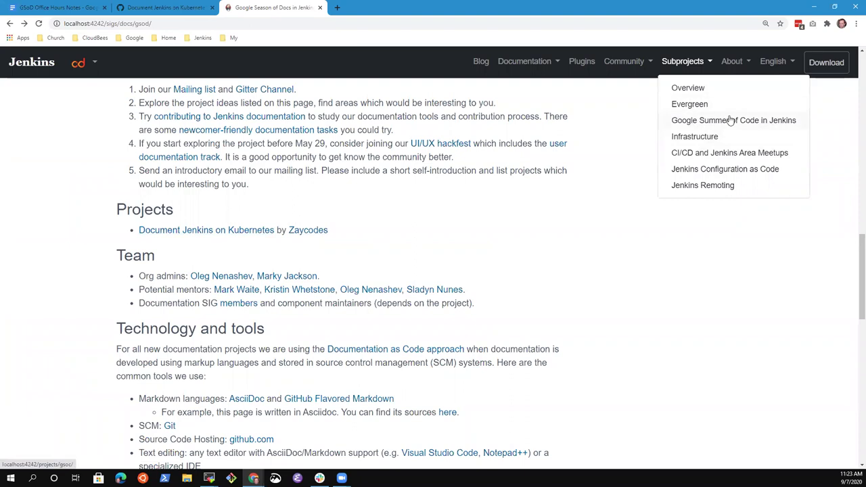
pyautogui.click(635, 64)
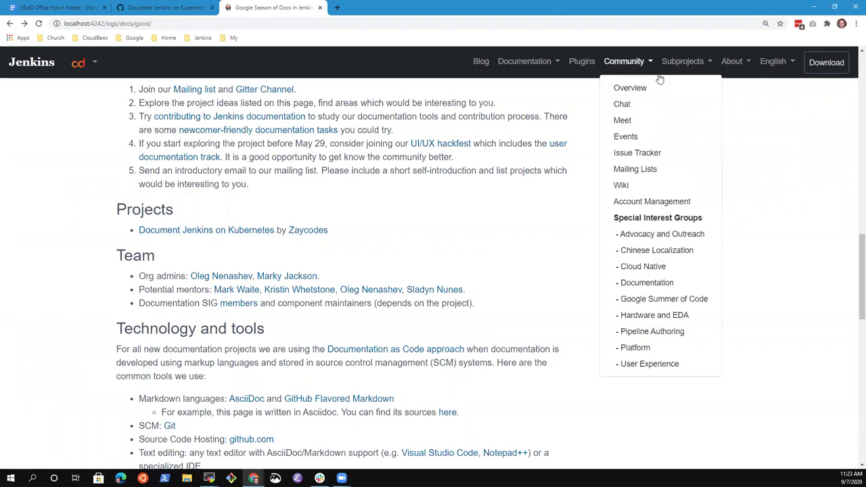
pyautogui.click(166, 8)
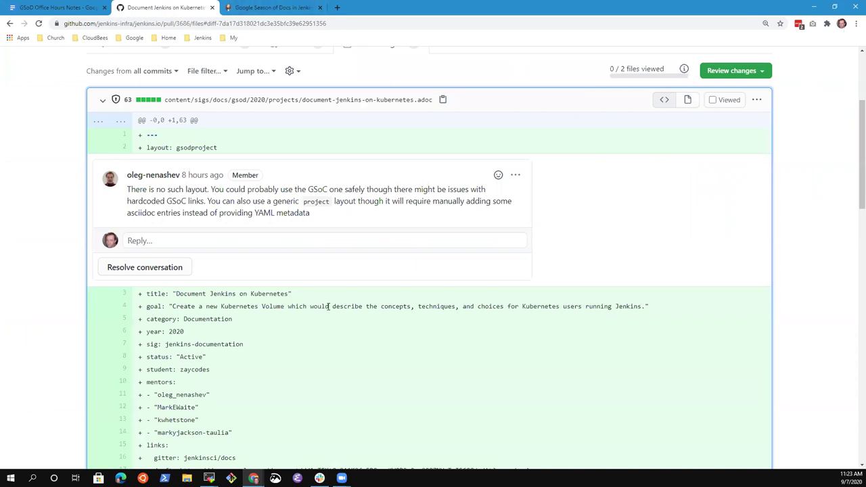
pyautogui.click(264, 8)
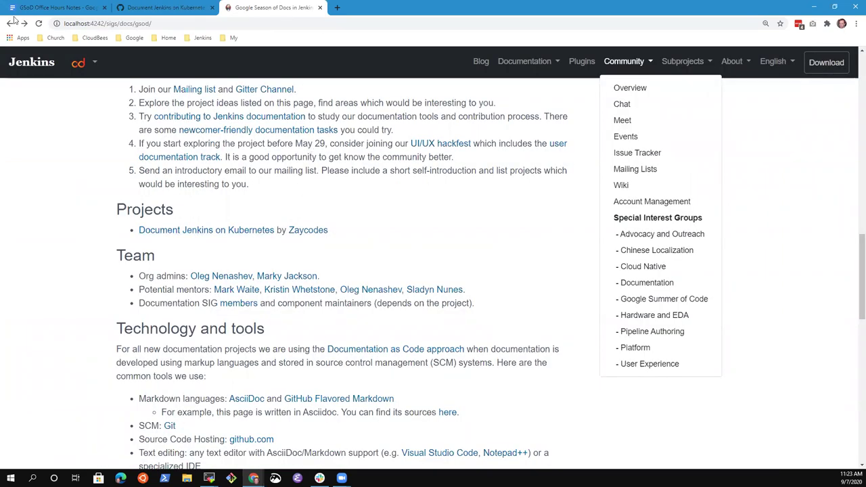
# Step: Add a sub-bullet recording a participant's recommendation under the Google Season of Docs subpage note
pyautogui.click(53, 10)
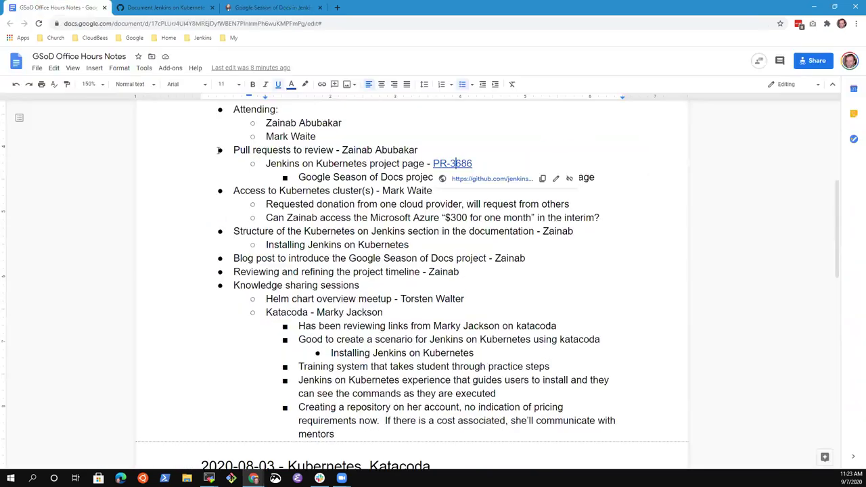
pyautogui.click(334, 178)
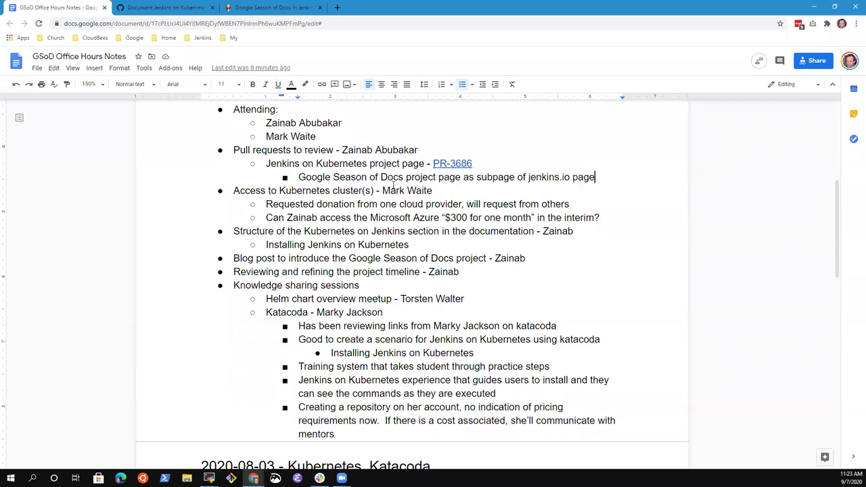
pyautogui.press('Return')
pyautogui.write('Nee to')
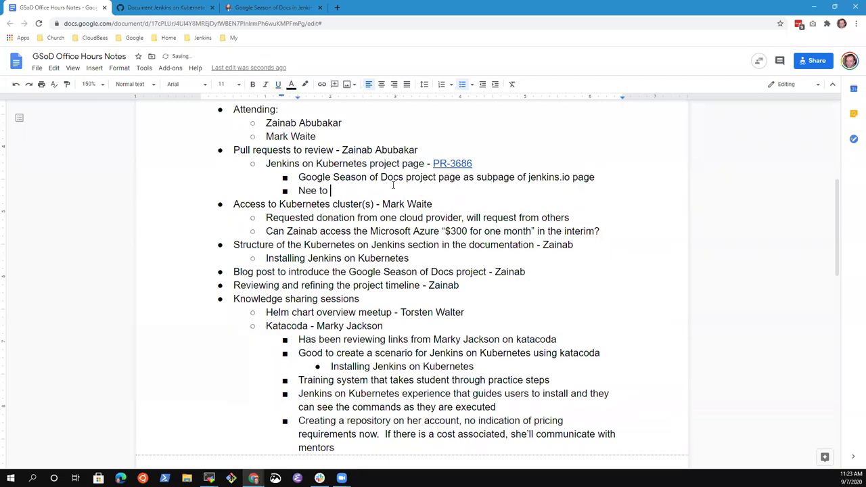
pyautogui.press('BackSpace')
pyautogui.press('BackSpace')
pyautogui.press('BackSpace')
pyautogui.press('BackSpace')
pyautogui.write('d to include')
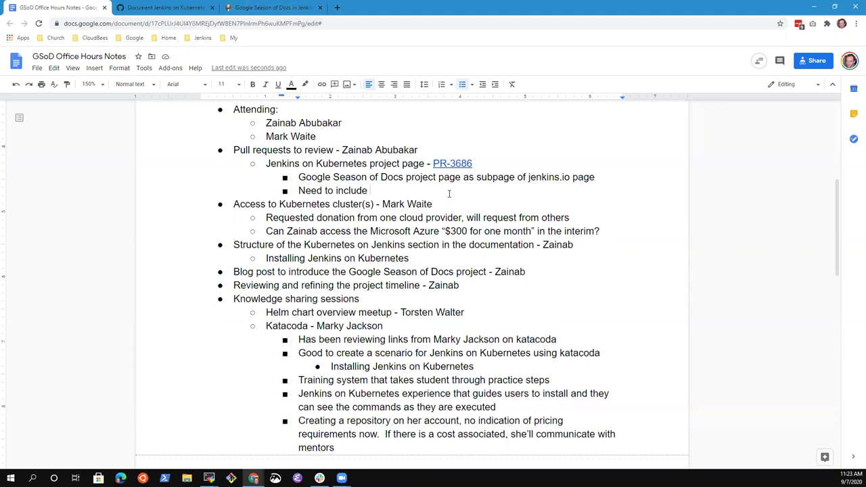
pyautogui.hotkey('ctrl', 'shift', 'Left')
pyautogui.hotkey('ctrl', 'shift', 'Left')
pyautogui.hotkey('ctrl', 'shift', 'Left')
pyautogui.press('BackSpace')
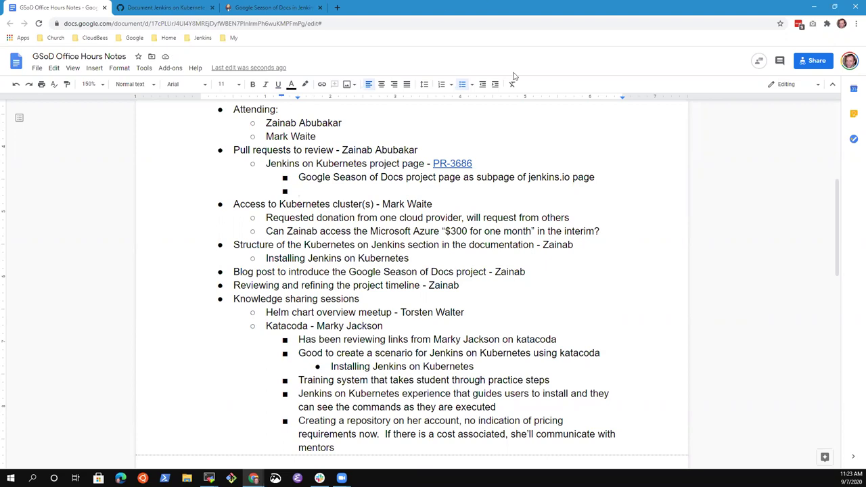
pyautogui.write('Mark recommends')
# Step: Add an indented bullet: Add "Google Season of Docs" to the subprojects menu above Google Summer of Code
pyautogui.press('Return')
pyautogui.press('Tab')
pyautogui.write('Add ')
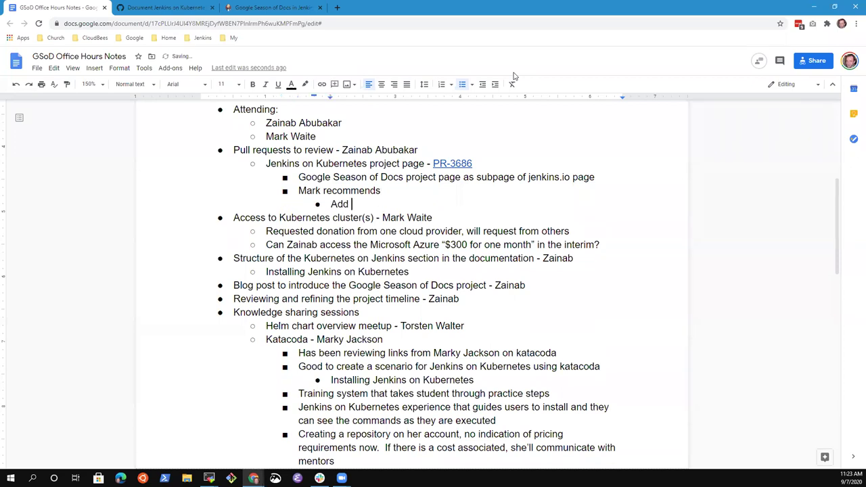
pyautogui.write('"Google Seasons')
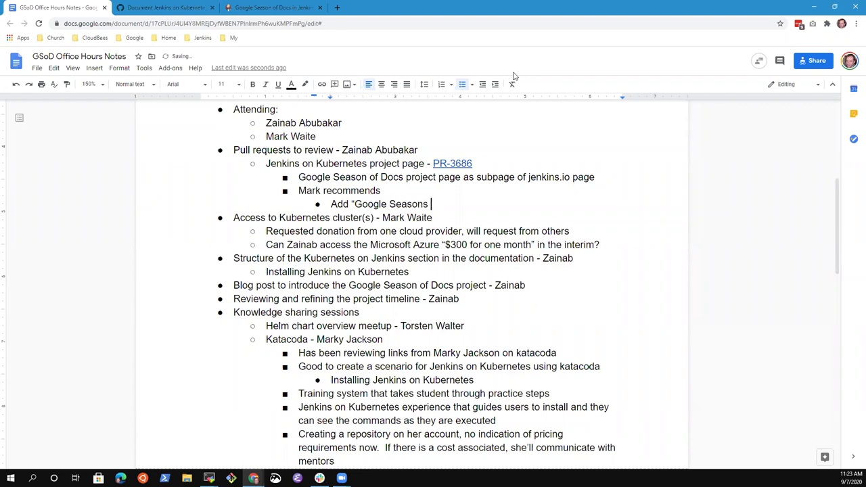
pyautogui.press('BackSpace')
pyautogui.press('BackSpace')
pyautogui.write('of Docs')
pyautogui.write('" to the subproject')
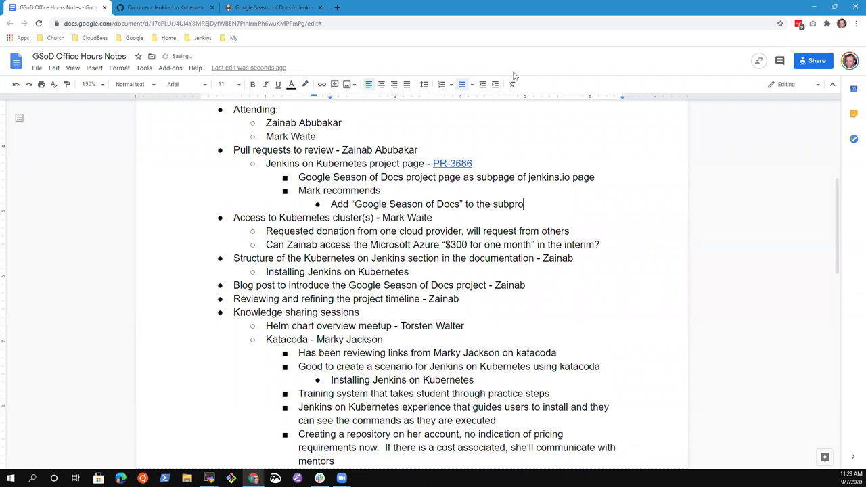
pyautogui.write('s men')
pyautogui.write('u below')
pyautogui.press('BackSpace')
pyautogui.press('BackSpace')
pyautogui.press('BackSpace')
pyautogui.press('BackSpace')
pyautogui.press('BackSpace')
pyautogui.press('BackSpace')
pyautogui.write('above Google')
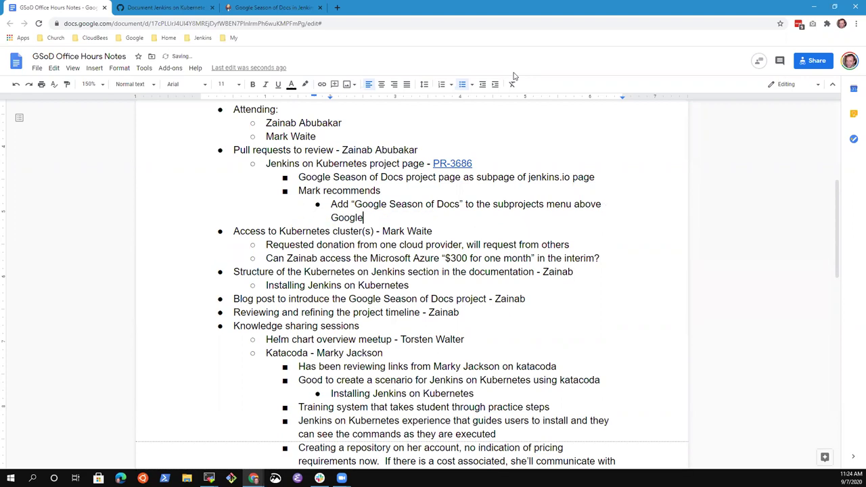
pyautogui.write(' Summer of Code')
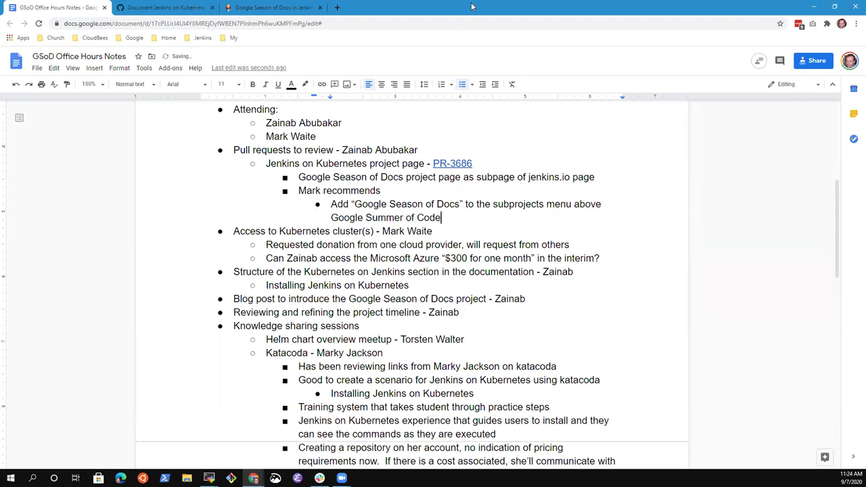
pyautogui.write(' -0')
pyautogui.write('that')
pyautogui.write(' link to the')
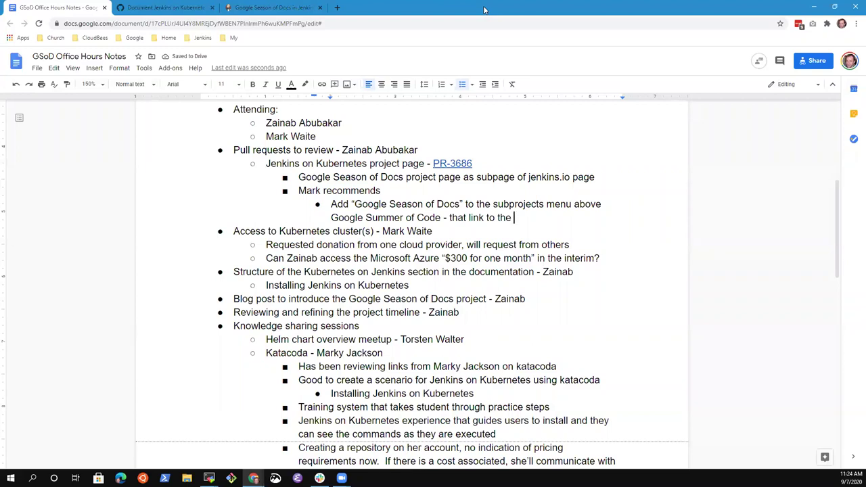
pyautogui.write(' Google ES')
pyautogui.press('BackSpace')
pyautogui.press('BackSpace')
pyautogui.write('Season')
pyautogui.hotkey('ctrl', 'BackSpace')
pyautogui.hotkey('ctrl', 'BackSpace')
# Step: Open live jenkins.io in a new tab and reach its GSoD in Jenkins page via the Documentation SIG
pyautogui.click(295, 8)
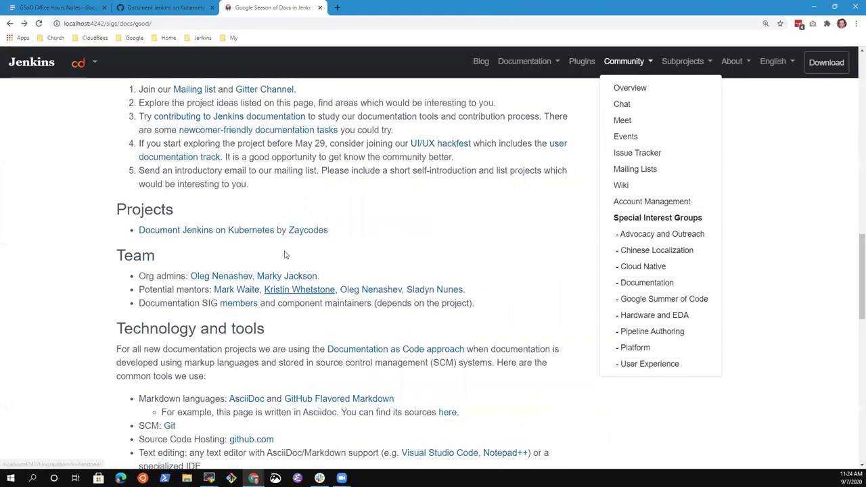
pyautogui.scroll(4, 285, 255)
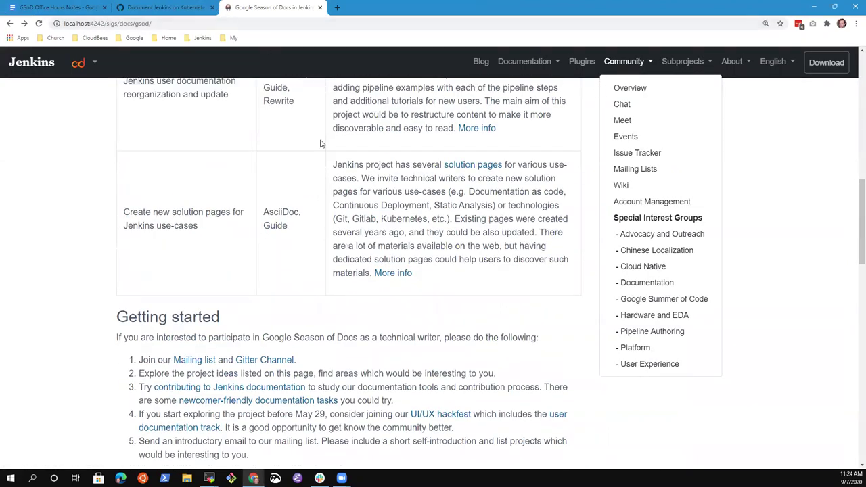
pyautogui.scroll(2, 198, 145)
pyautogui.click(180, 26)
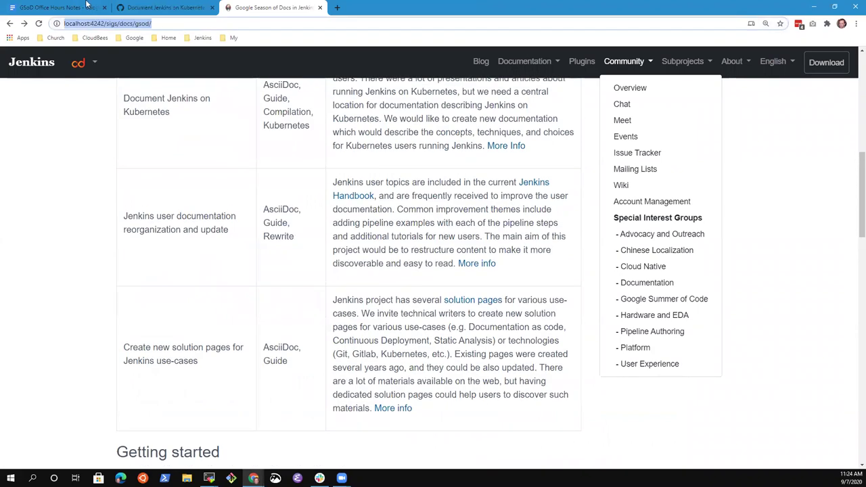
pyautogui.click(337, 8)
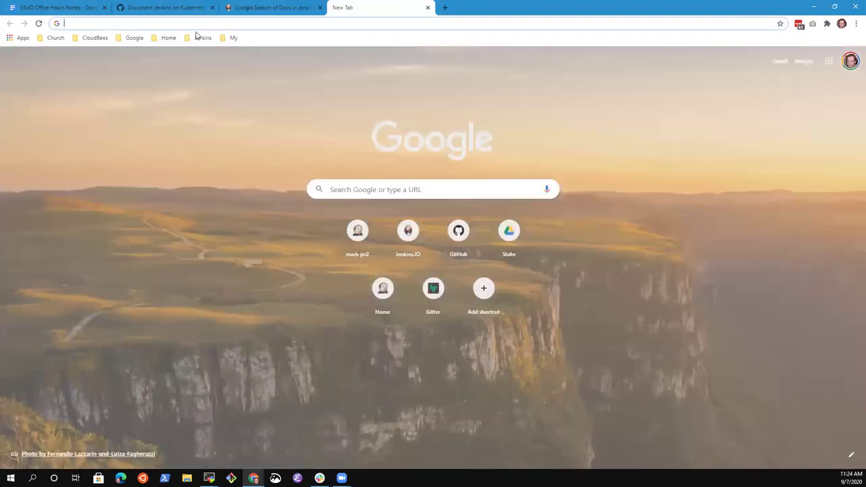
pyautogui.click(198, 37)
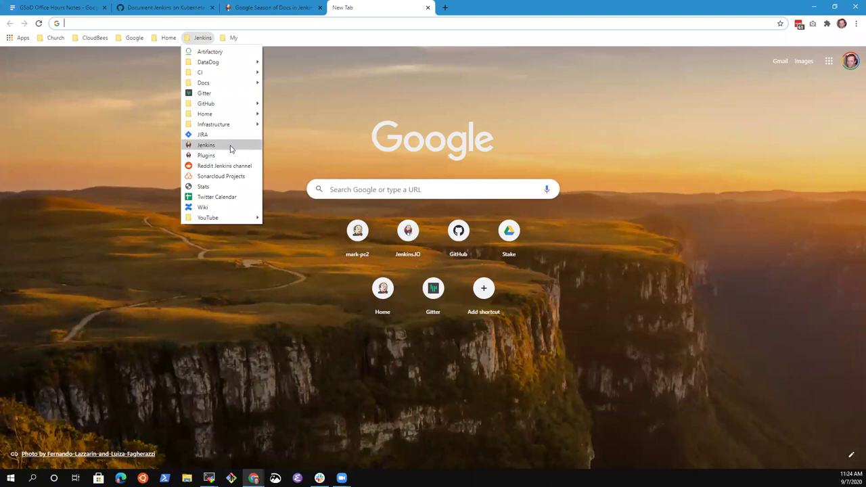
pyautogui.click(206, 145)
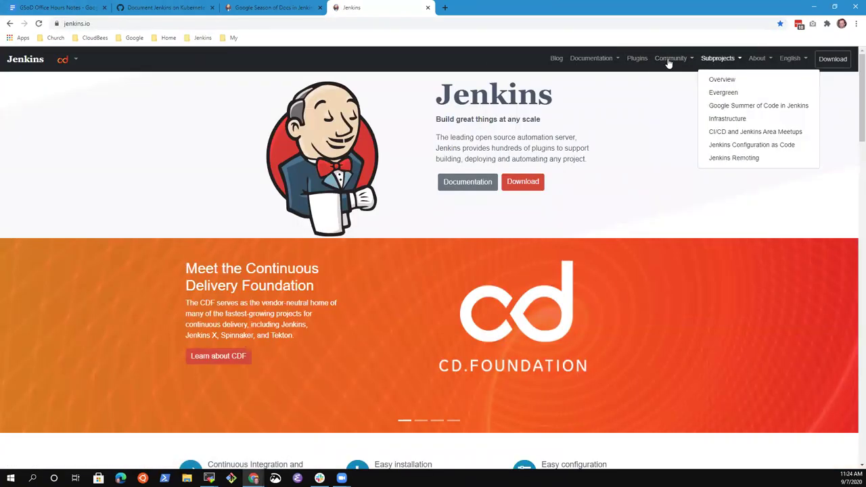
pyautogui.click(703, 237)
pyautogui.click(623, 248)
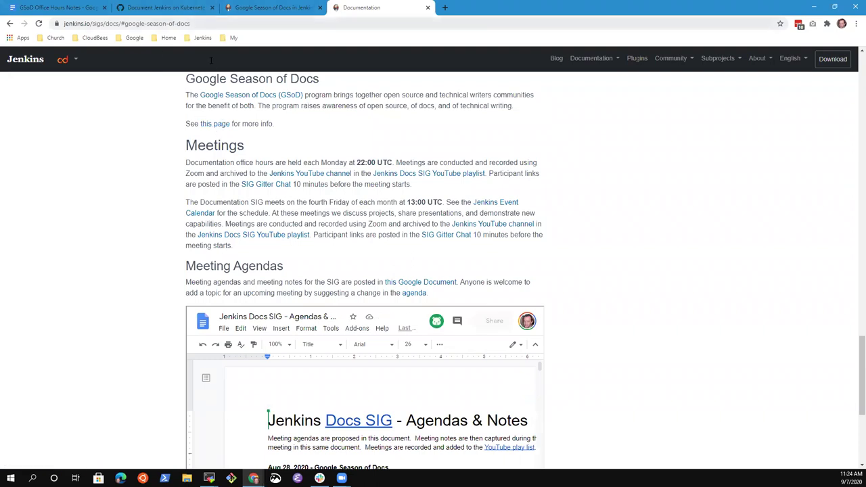
pyautogui.click(222, 122)
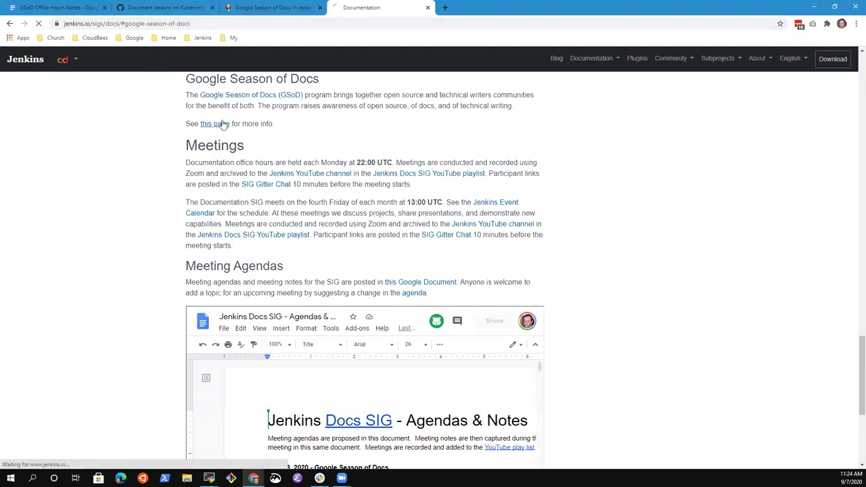
# Step: Compare the live page's Project ideas with the local preview's Projects section and GSoD 2020 heading
pyautogui.click(738, 61)
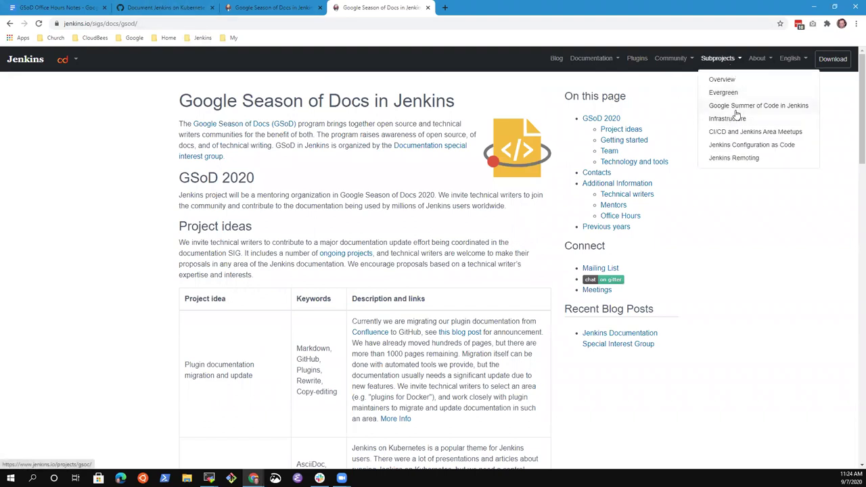
pyautogui.click(284, 233)
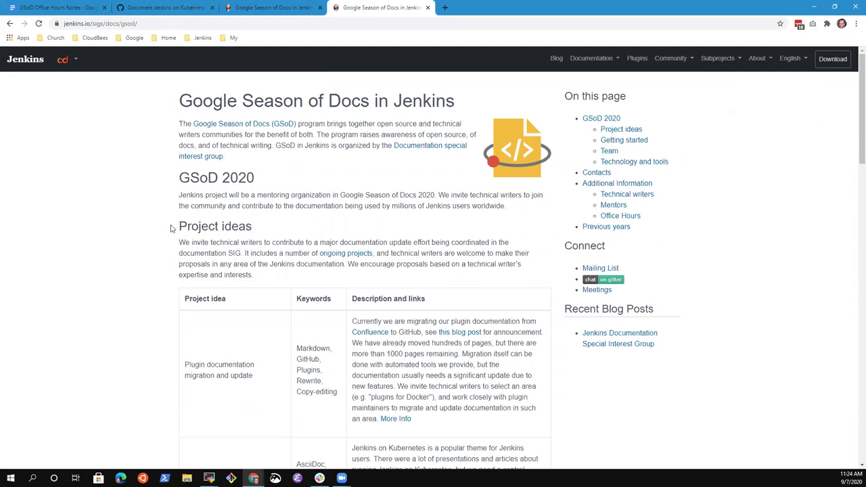
pyautogui.moveTo(175, 226); pyautogui.dragTo(122, 225)
pyautogui.scroll(-2, 213, 187)
pyautogui.scroll(2, 207, 191)
pyautogui.scroll(-10, 149, 239)
pyautogui.scroll(1, 233, 212)
pyautogui.scroll(2, 233, 212)
pyautogui.scroll(-3, 224, 228)
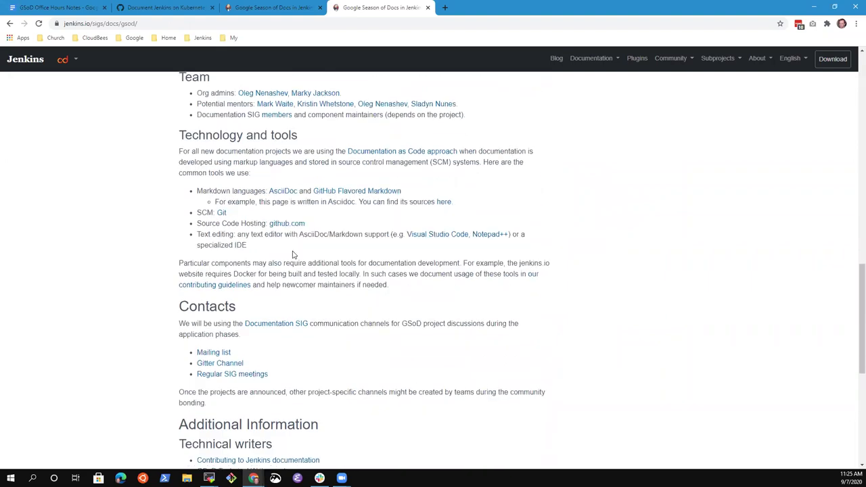
pyautogui.scroll(2, 293, 254)
pyautogui.scroll(-2, 293, 254)
pyautogui.click(274, 8)
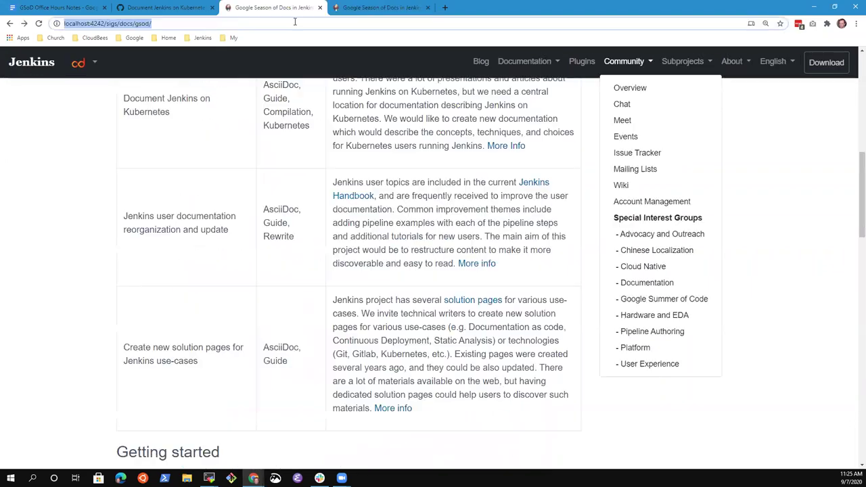
pyautogui.scroll(-3, 169, 436)
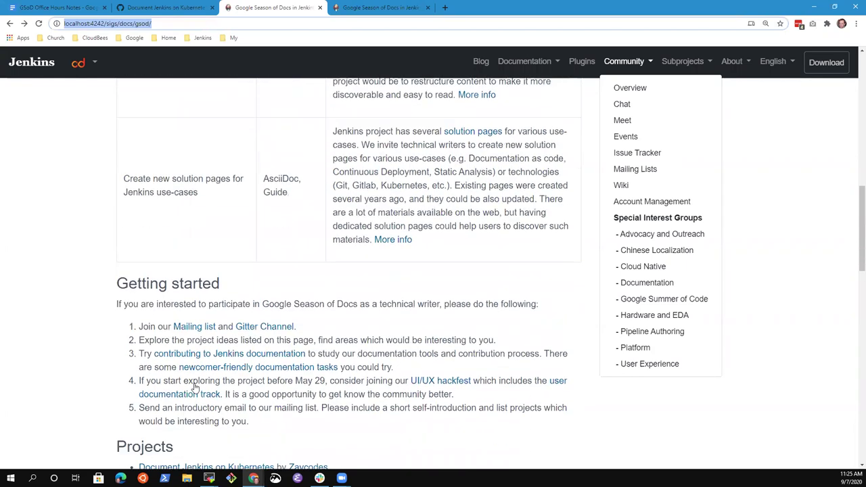
pyautogui.scroll(-2, 194, 388)
pyautogui.moveTo(120, 299); pyautogui.dragTo(333, 327)
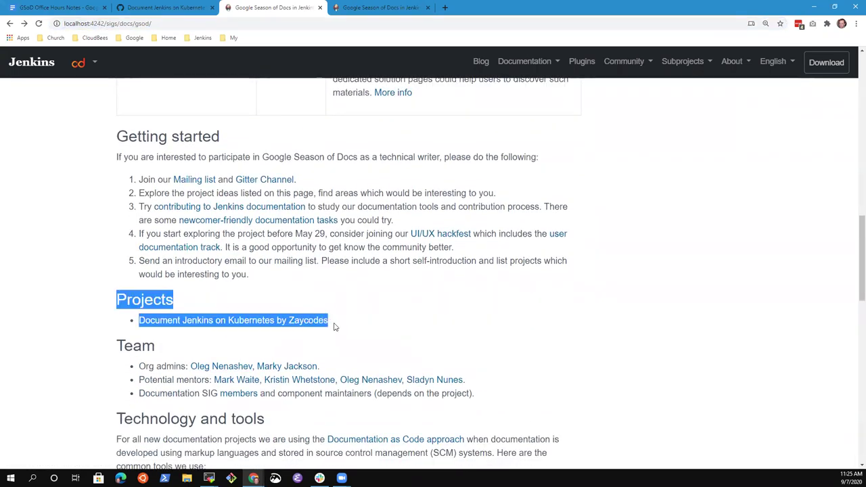
pyautogui.click(329, 344)
pyautogui.scroll(5, 330, 223)
pyautogui.scroll(8, 330, 224)
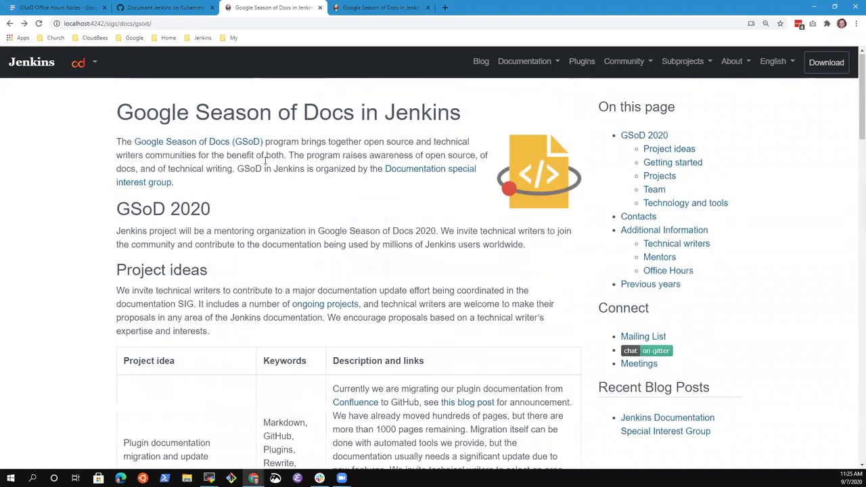
pyautogui.moveTo(117, 211); pyautogui.dragTo(224, 210)
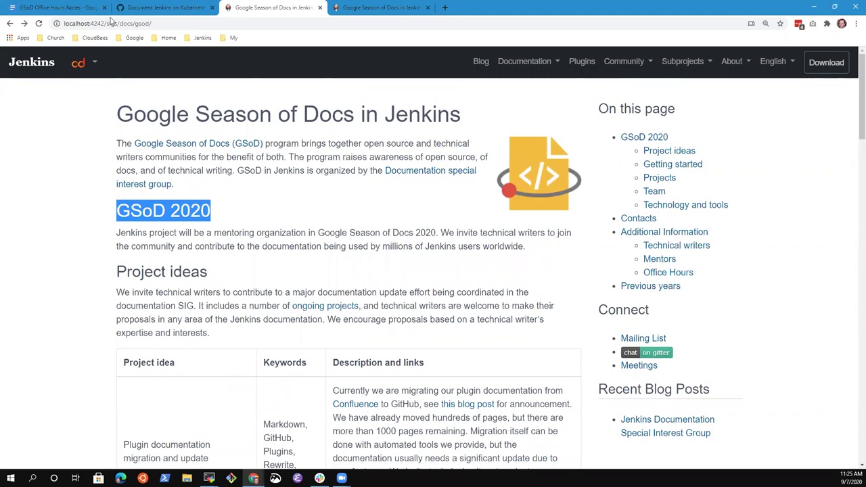
# Step: Check the Kubernetes pull request, copy the live GSoD page address, and return to the notes
pyautogui.click(201, 11)
pyautogui.scroll(-2, 291, 257)
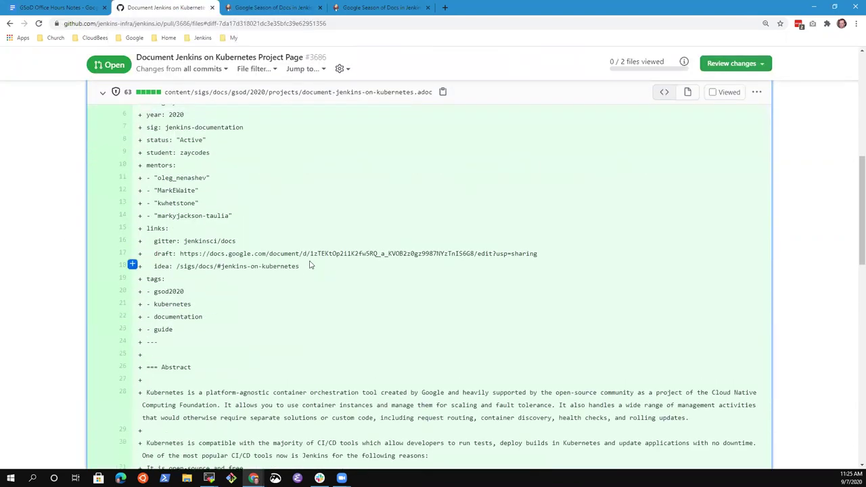
pyautogui.scroll(4, 315, 265)
pyautogui.click(387, 8)
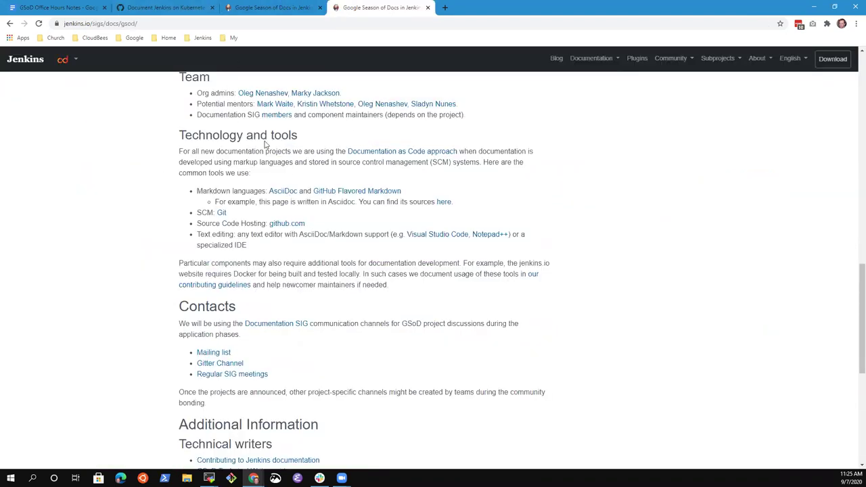
pyautogui.click(163, 23)
pyautogui.hotkey('ctrl', 'c')
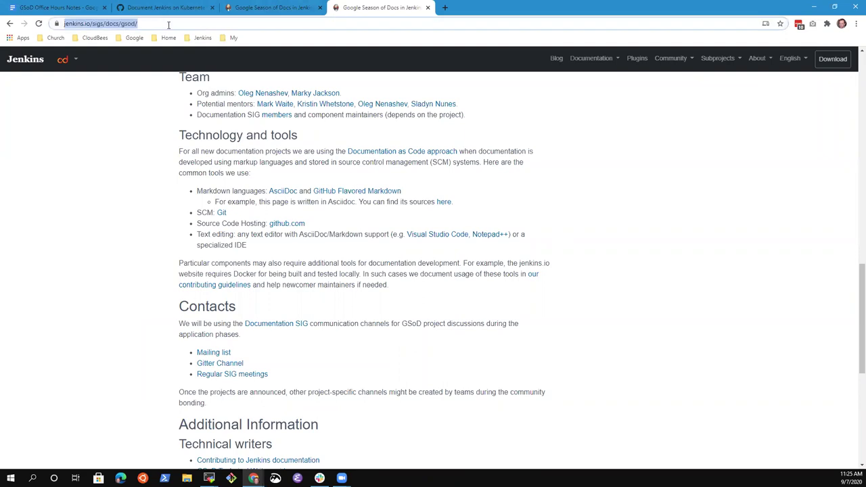
pyautogui.click(263, 8)
pyautogui.click(173, 7)
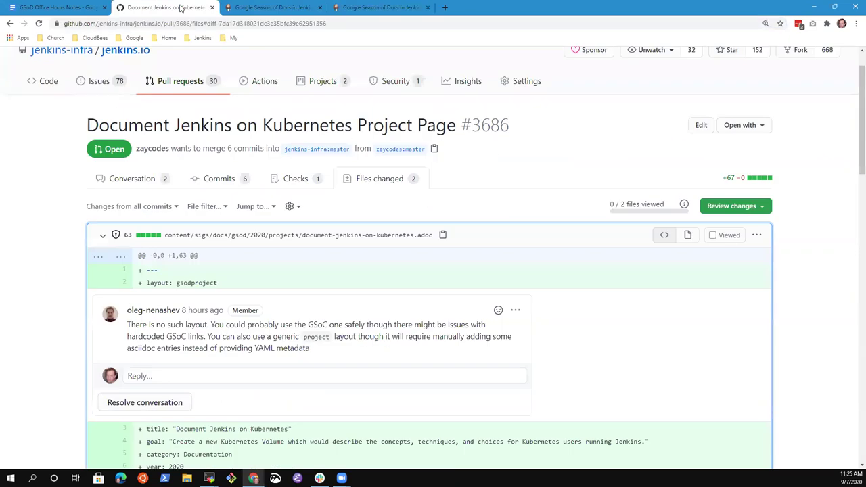
pyautogui.click(57, 7)
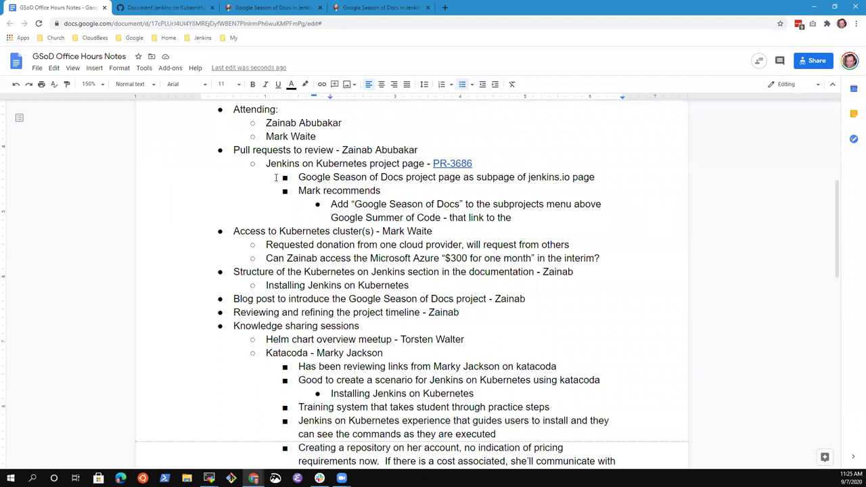
# Step: Type 'Google Season of Docs' and link it to the copied live jenkins.io page address
pyautogui.write('Google Season of Docs')
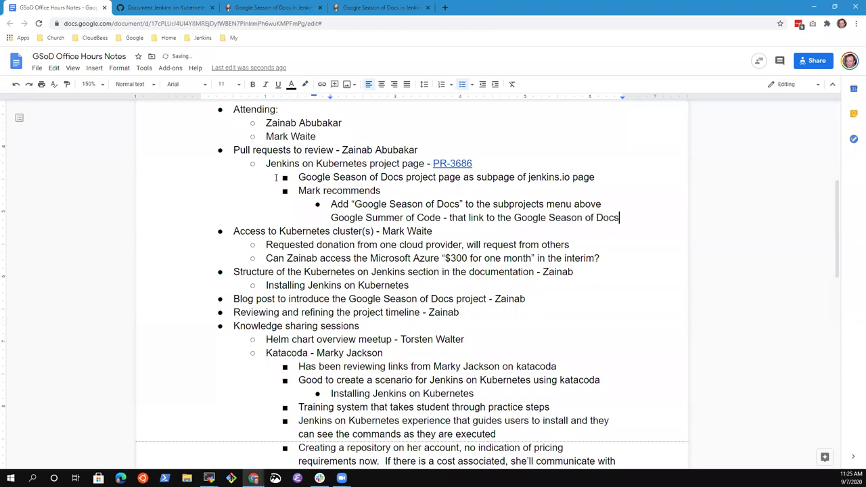
pyautogui.hotkey('ctrl', 'shift', 'Left')
pyautogui.hotkey('ctrl', 'shift', 'Left')
pyautogui.hotkey('ctrl', 'shift', 'Left')
pyautogui.hotkey('ctrl', 'shift', 'Left')
pyautogui.hotkey('ctrl', 'k')
pyautogui.hotkey('ctrl', 'v')
pyautogui.press('Return')
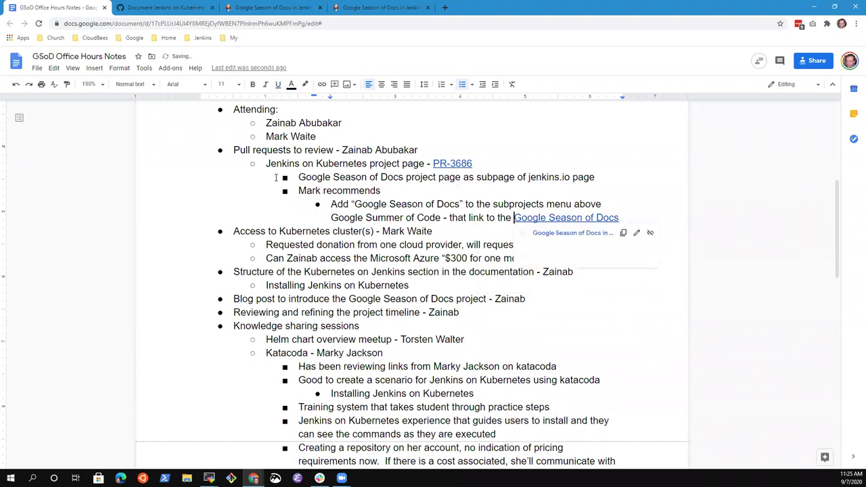
pyautogui.press('BackSpace')
pyautogui.press('BackSpace')
pyautogui.press('BackSpace')
pyautogui.press('BackSpace')
pyautogui.press('End')
pyautogui.press('Return')
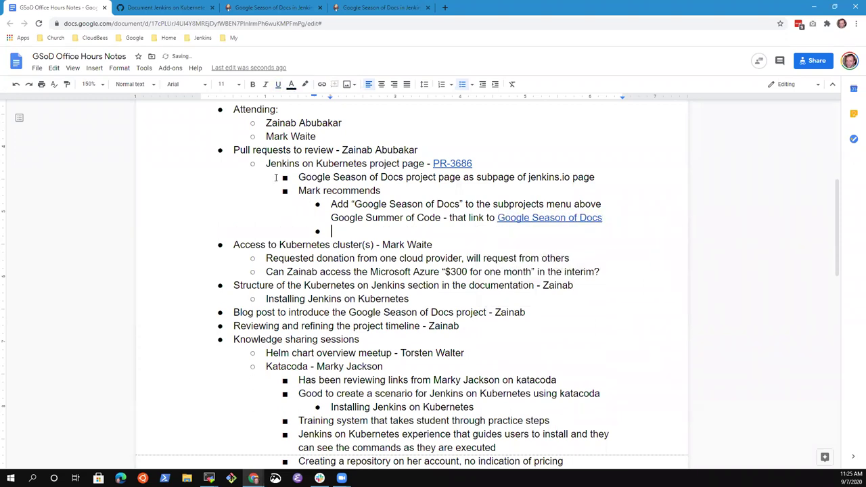
# Step: Add the bullet 'Move the "Projects" paragraph to near the top of GSoD page', linking 'GSoD page'
pyautogui.write('Move the "Projects" paragraph to the top')
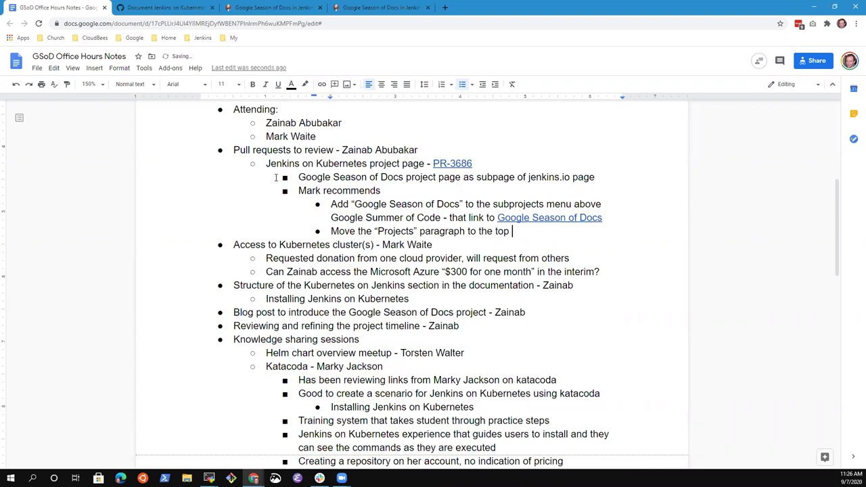
pyautogui.write('of')
pyautogui.press('BackSpace')
pyautogui.press('BackSpace')
pyautogui.press('BackSpace')
pyautogui.press('BackSpace')
pyautogui.press('BackSpace')
pyautogui.press('BackSpace')
pyautogui.press('BackSpace')
pyautogui.press('BackSpace')
pyautogui.press('BackSpace')
pyautogui.press('BackSpace')
pyautogui.write('near the top')
pyautogui.press('BackSpace')
pyautogui.write('of GOS')
pyautogui.press('BackSpace')
pyautogui.press('BackSpace')
pyautogui.write('SoD ')
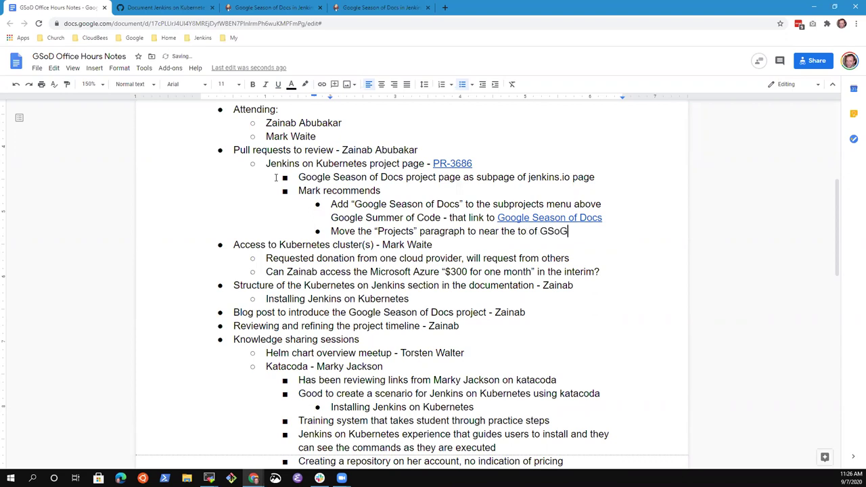
pyautogui.write('page')
pyautogui.hotkey('ctrl', 'shift', 'Left')
pyautogui.hotkey('ctrl', 'shift', 'Left')
pyautogui.hotkey('ctrl', 'k')
pyautogui.hotkey('ctrl', 'v')
pyautogui.press('Return')
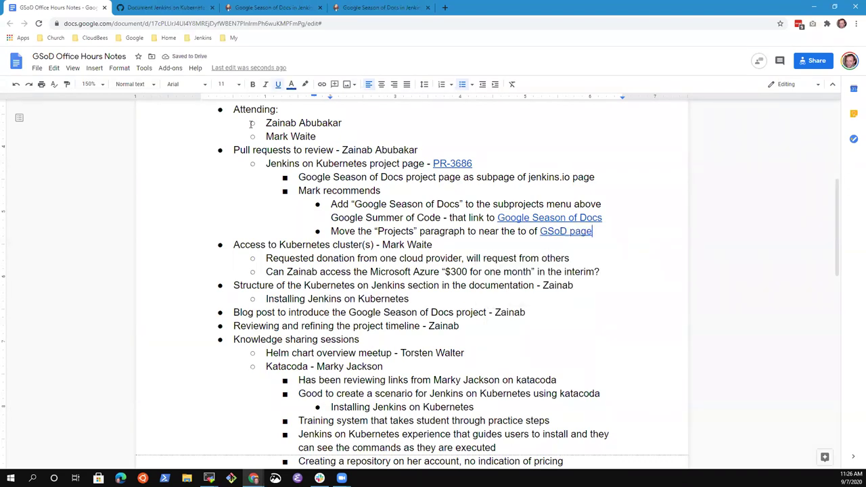
# Step: Review the live GSoD page, the local preview, and the new GSoD page bullet in the notes
pyautogui.click(381, 14)
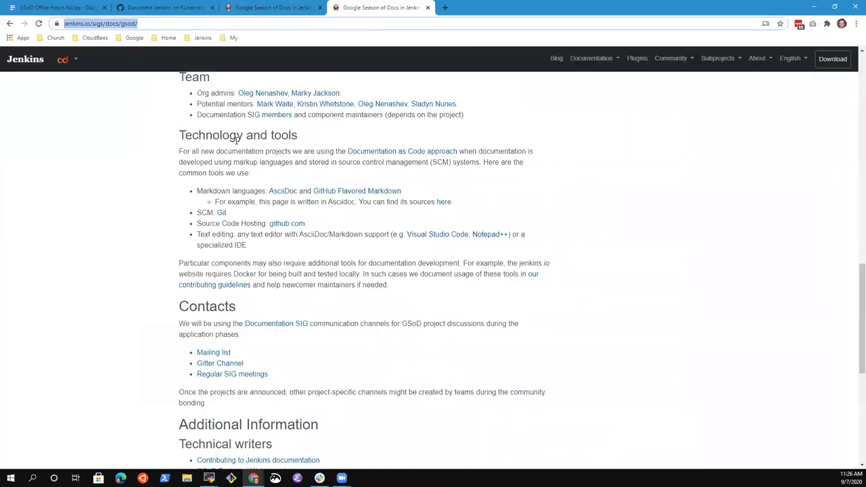
pyautogui.scroll(10, 343, 242)
pyautogui.scroll(3, 343, 241)
pyautogui.scroll(-3, 313, 256)
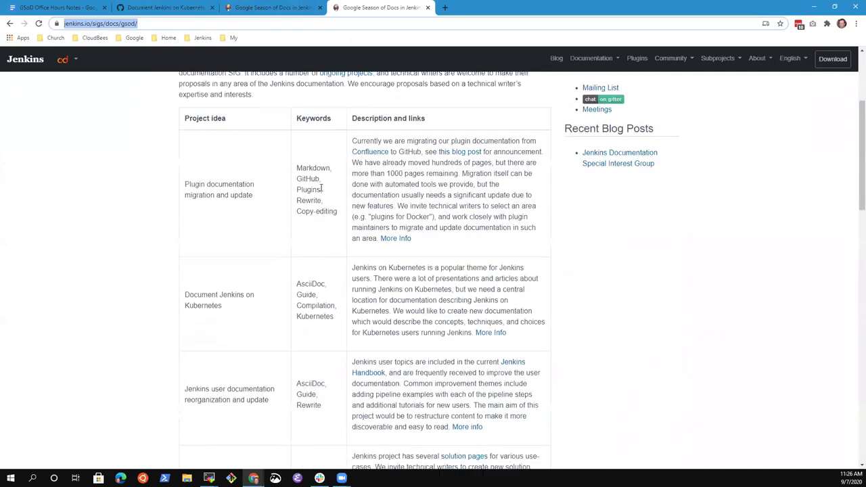
pyautogui.scroll(2, 329, 155)
pyautogui.click(300, 7)
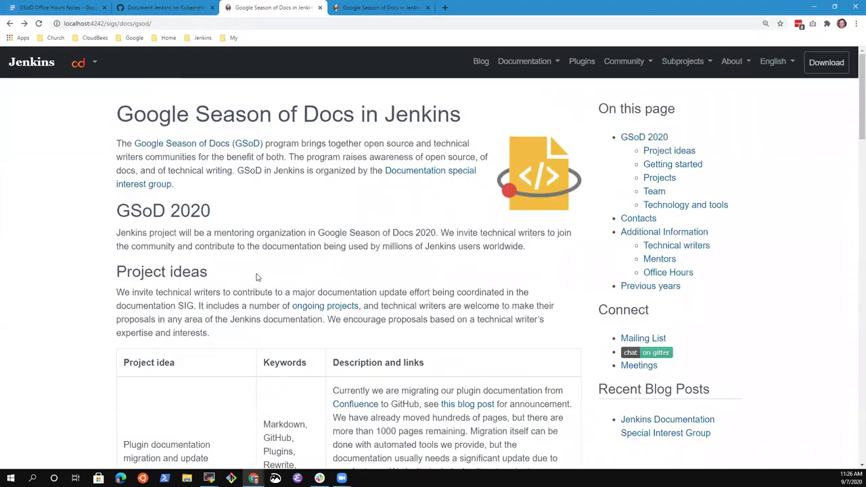
pyautogui.click(161, 7)
pyautogui.hotkey('ctrl', 'pageup')
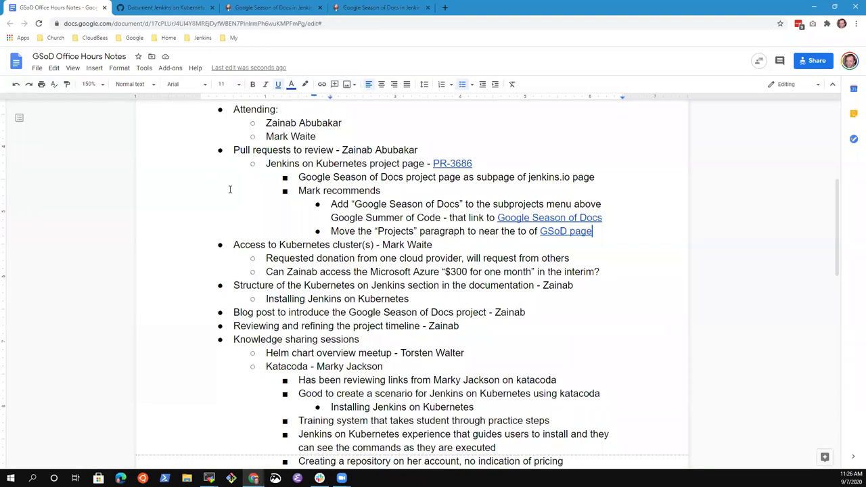
pyautogui.press('Up')
pyautogui.press('Up')
pyautogui.press('Down')
pyautogui.press('Down')
pyautogui.press('Down')
# Step: On the live GSoD page, check Subprojects, then open Community > Documentation SIG
pyautogui.click(382, 8)
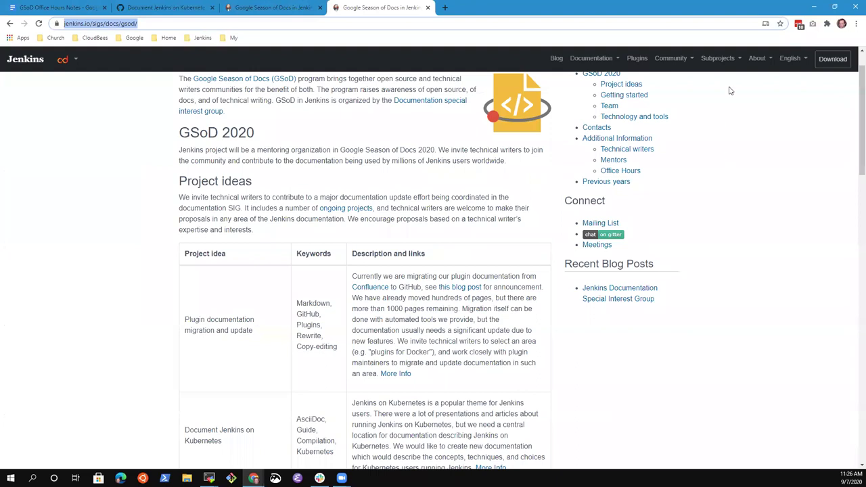
pyautogui.click(719, 59)
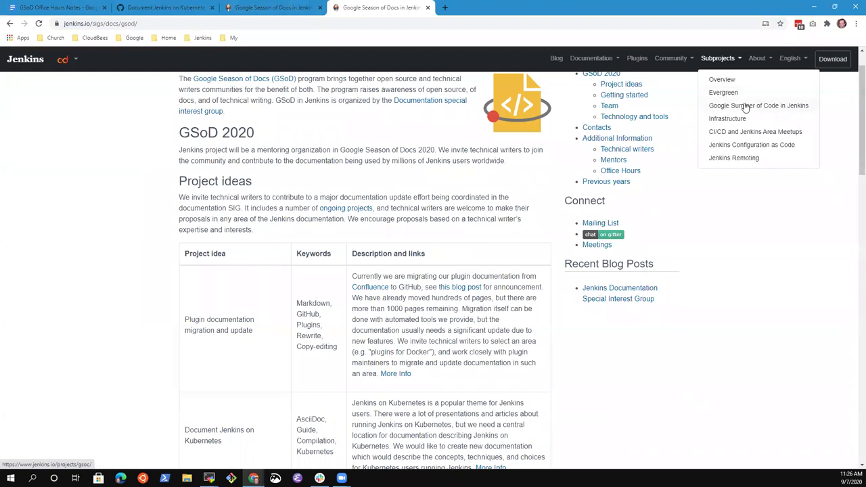
pyautogui.click(677, 58)
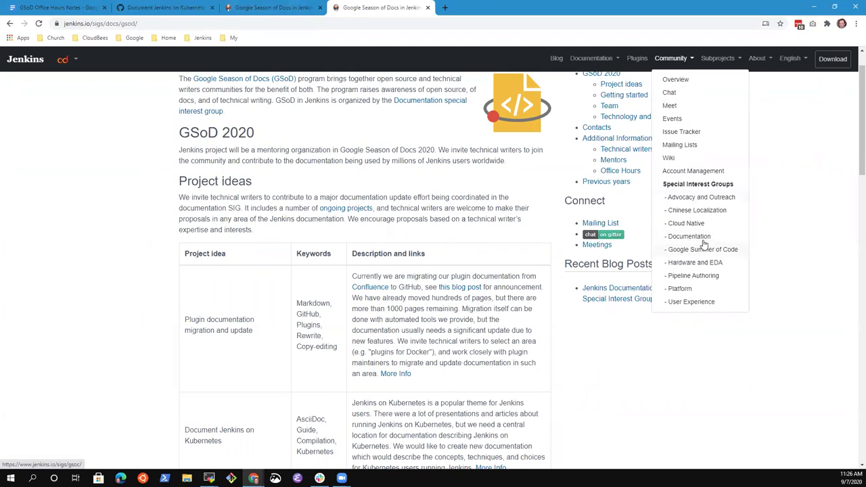
pyautogui.click(693, 237)
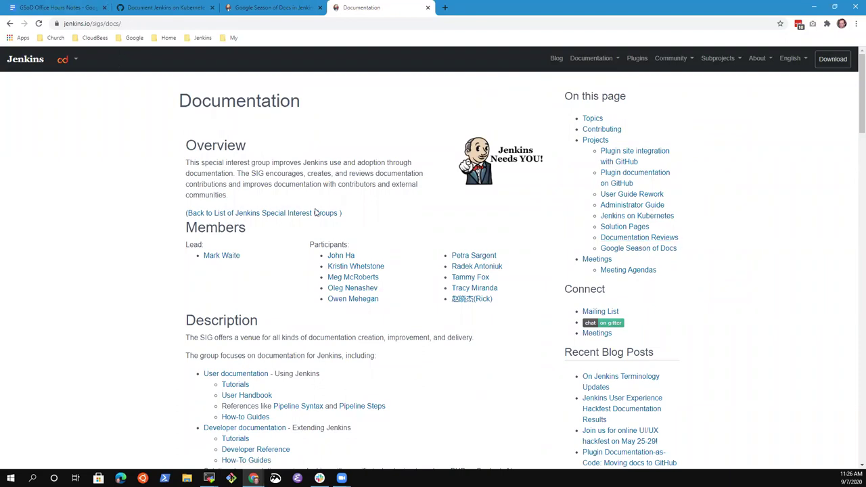
# Step: Jump to the Projects section of the Documentation SIG page and highlight the Jenkins on Kubernetes section
pyautogui.scroll(-6, 271, 383)
pyautogui.scroll(6, 304, 365)
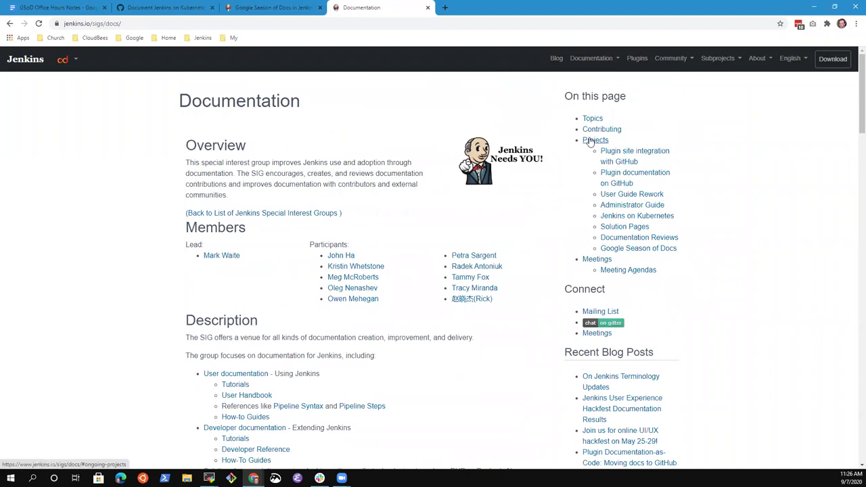
pyautogui.click(590, 141)
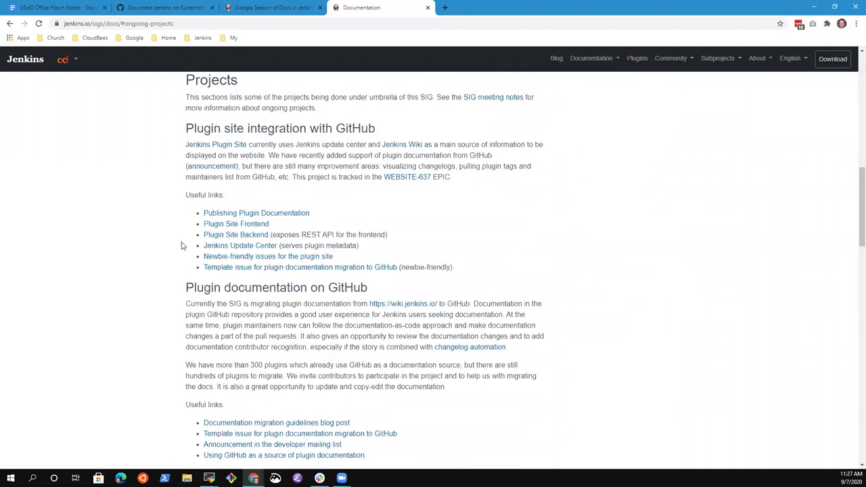
pyautogui.moveTo(187, 286); pyautogui.dragTo(388, 292)
pyautogui.click(108, 246)
pyautogui.scroll(-10, 99, 241)
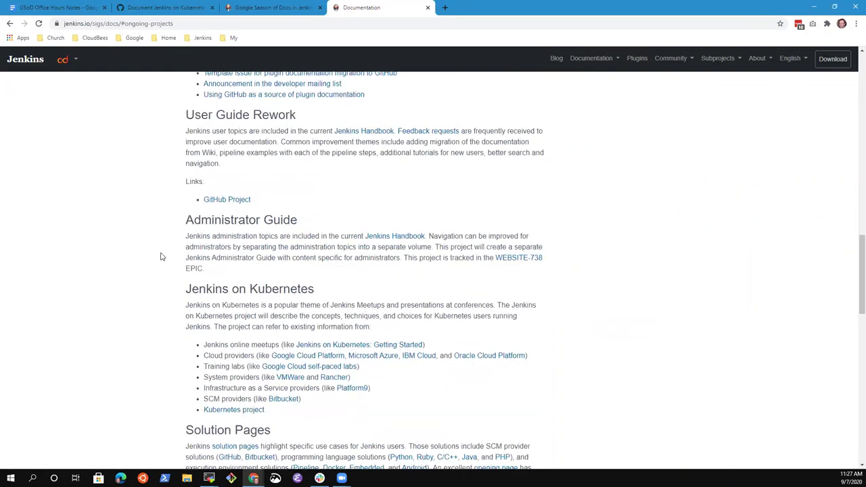
pyautogui.moveTo(192, 108); pyautogui.dragTo(333, 221)
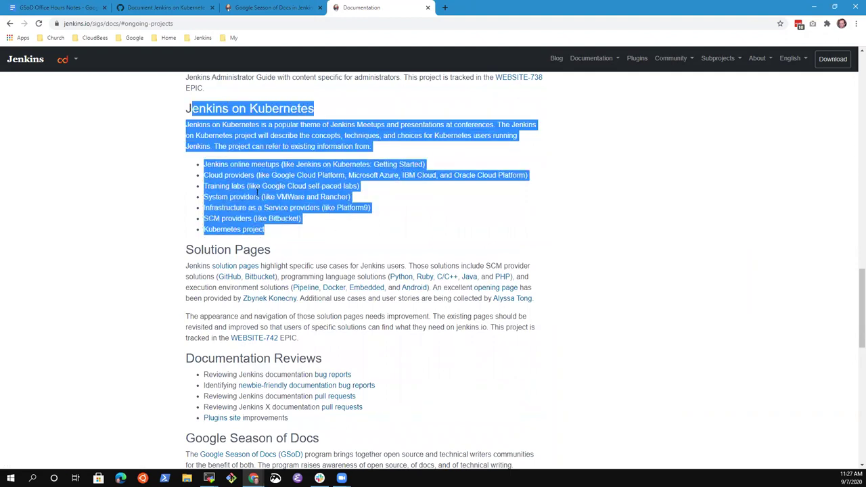
pyautogui.scroll(5, 332, 299)
pyautogui.scroll(5, 332, 298)
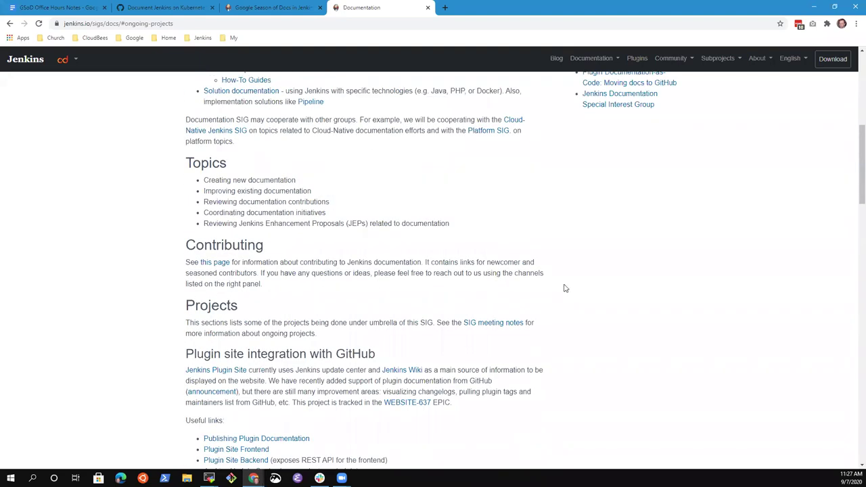
pyautogui.scroll(-10, 390, 270)
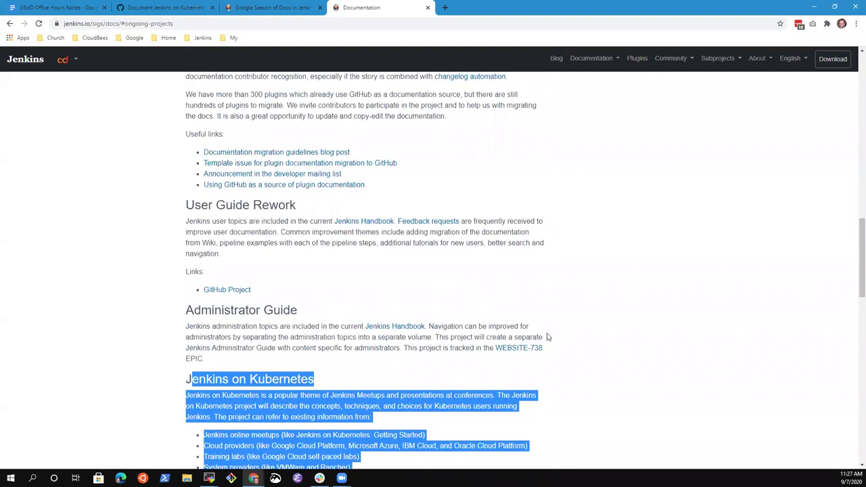
pyautogui.click(561, 334)
# Step: Reread the Jenkins on Kubernetes section text, including its Jenkins online meetups bullet
pyautogui.scroll(-3, 495, 290)
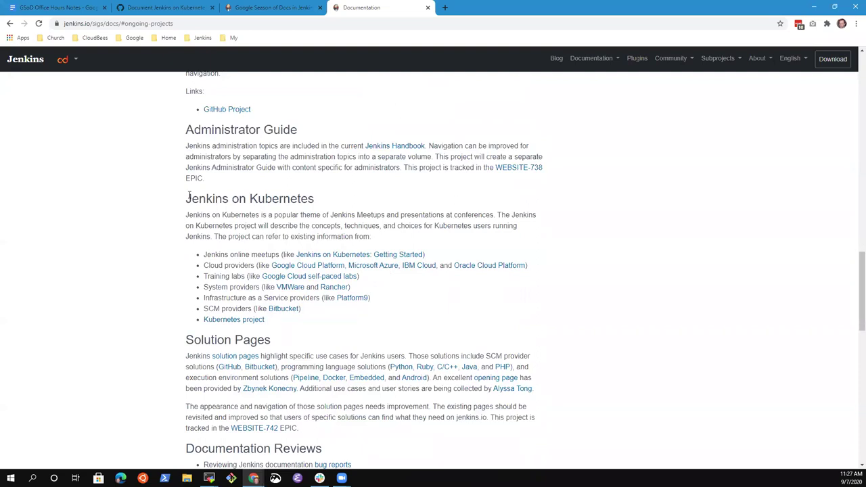
pyautogui.scroll(-2, 424, 228)
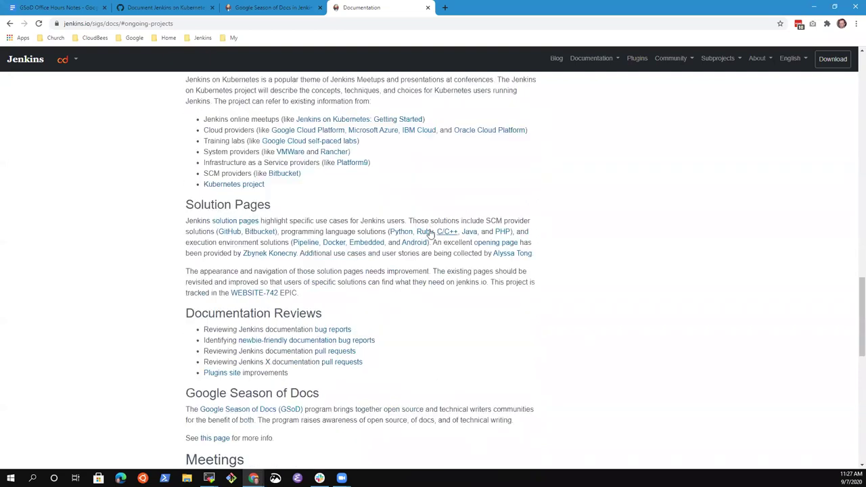
pyautogui.scroll(3, 338, 233)
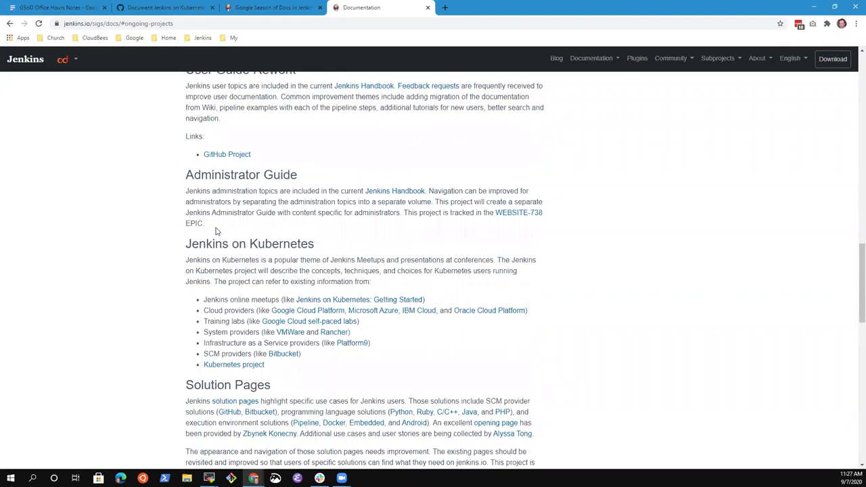
pyautogui.scroll(-1, 198, 222)
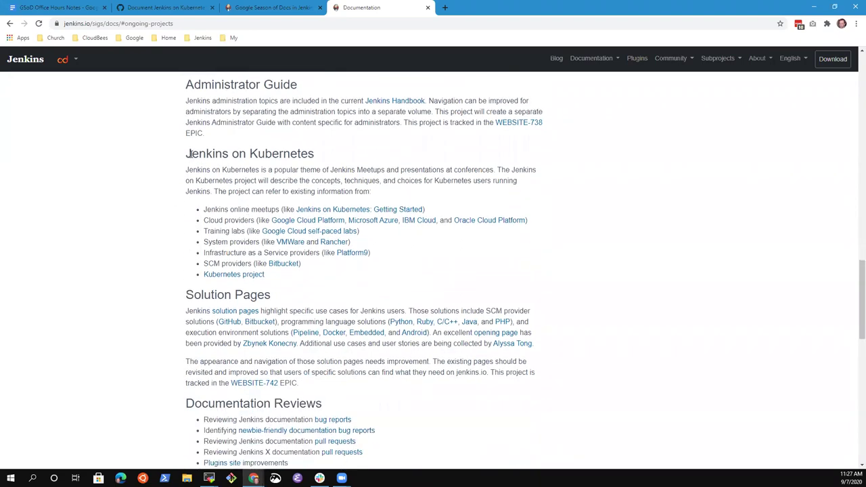
pyautogui.moveTo(185, 154); pyautogui.dragTo(380, 286)
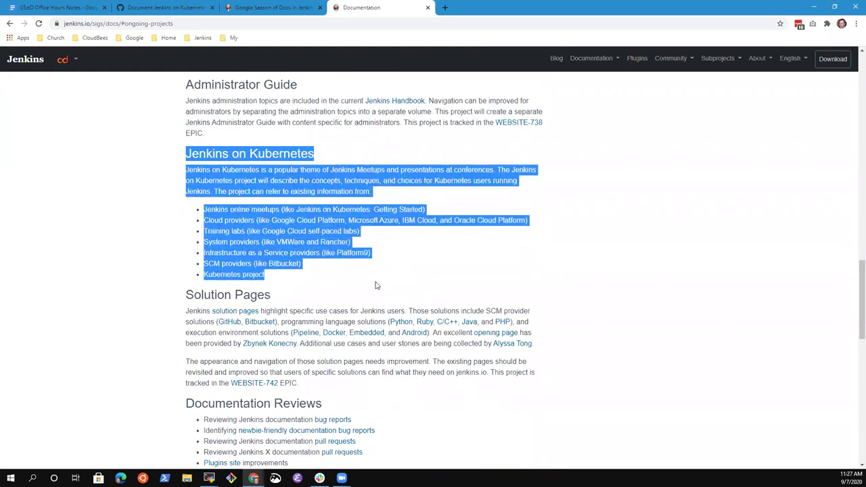
pyautogui.click(377, 285)
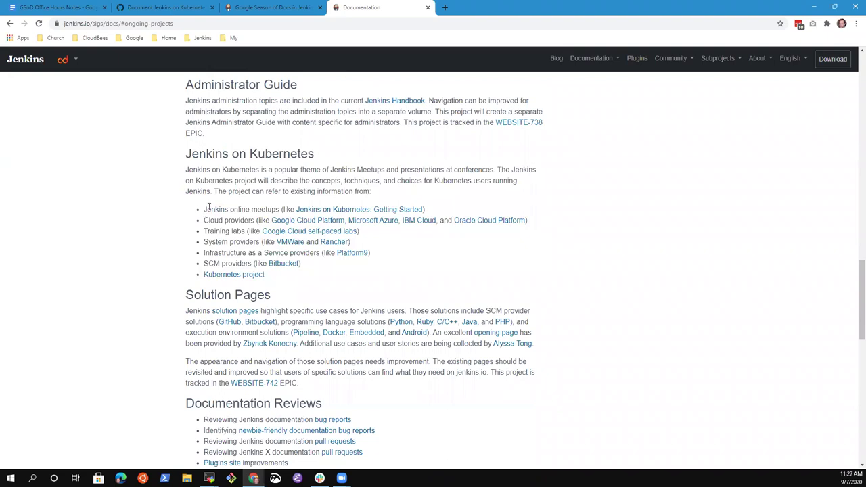
pyautogui.moveTo(208, 210); pyautogui.dragTo(447, 215)
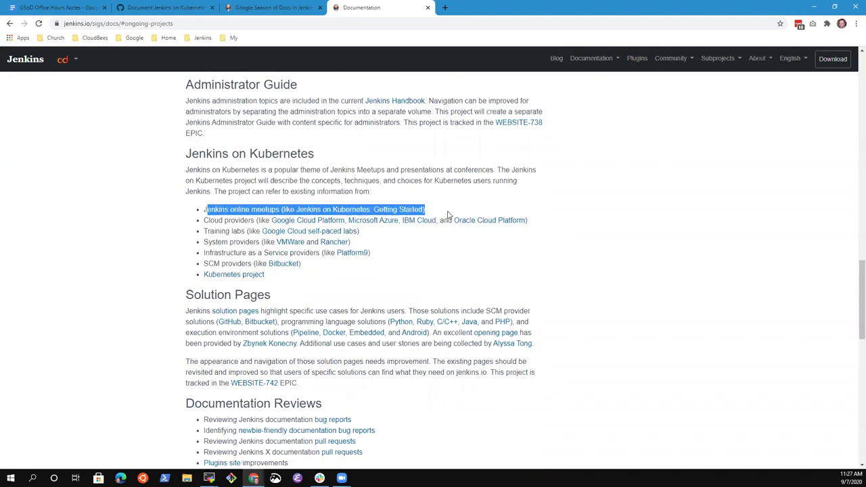
pyautogui.click(212, 212)
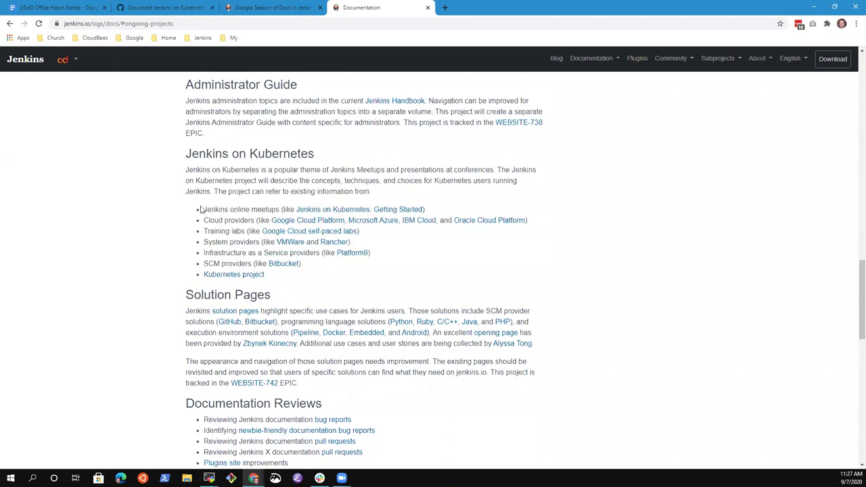
pyautogui.moveTo(205, 207); pyautogui.dragTo(428, 211)
pyautogui.click(204, 209)
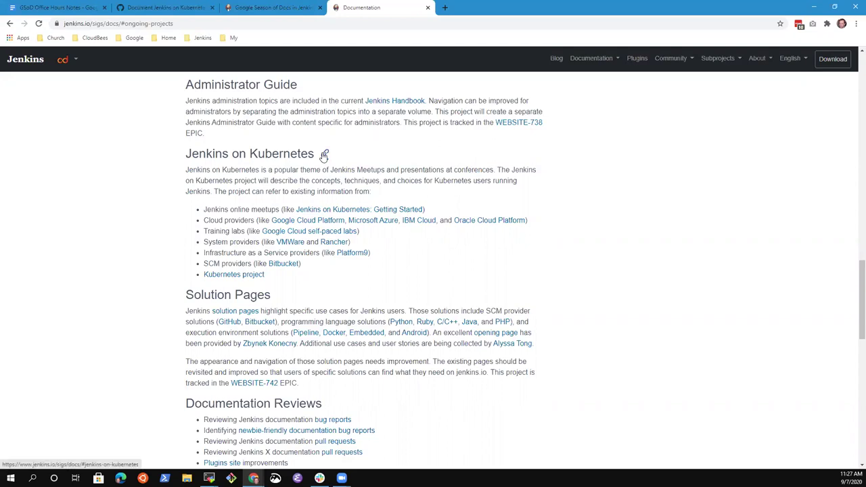
# Step: Open the Jenkins on Kubernetes heading anchor, select its full URL, and go back to PR #3686
pyautogui.click(323, 157)
pyautogui.click(218, 22)
pyautogui.hotkey('ctrl', 'c')
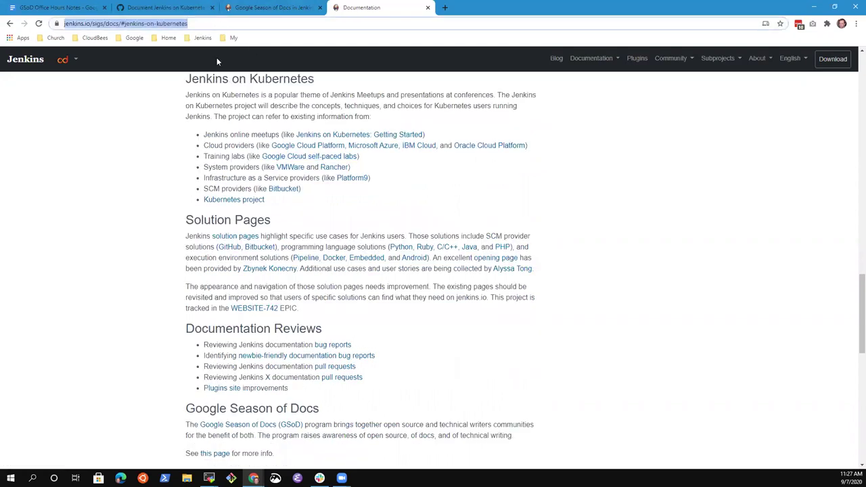
pyautogui.click(174, 7)
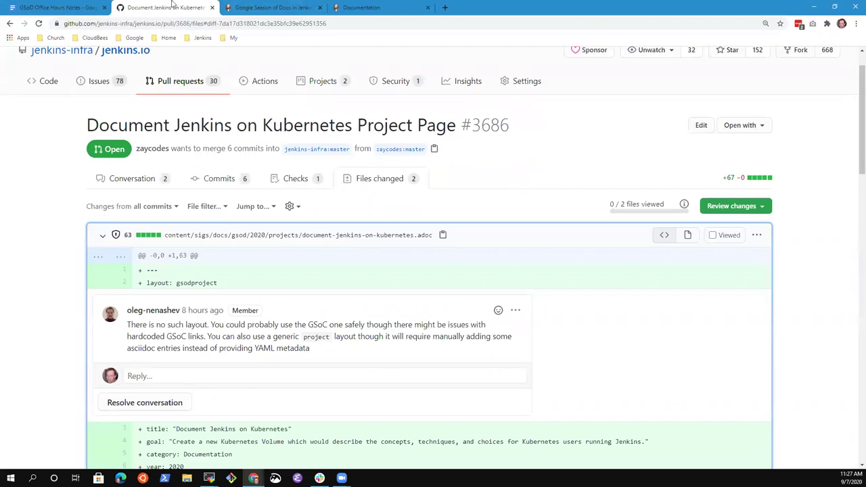
# Step: Start a new action item reading 'Add “Jenkins on Kubernetes” GSoD project link to'
pyautogui.click(280, 11)
pyautogui.click(78, 10)
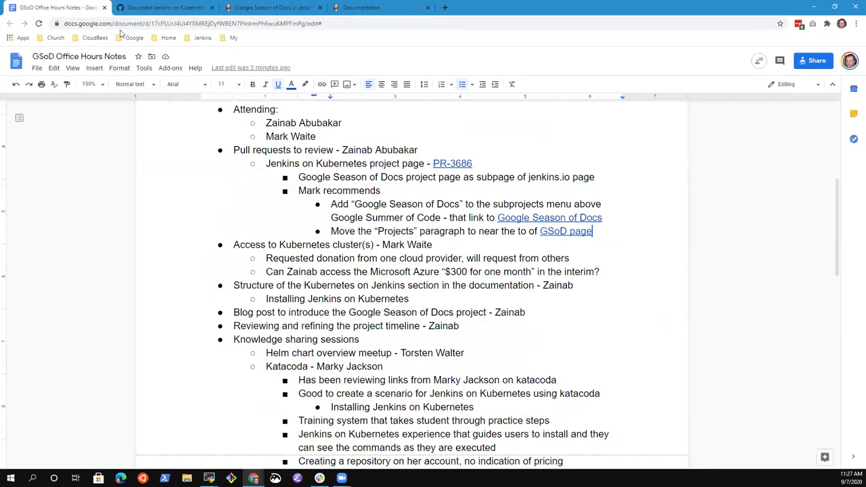
pyautogui.press('Return')
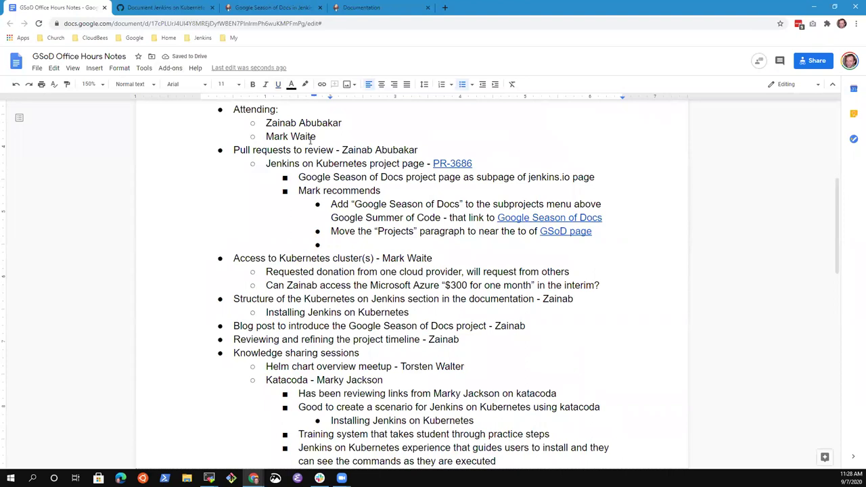
pyautogui.write('Add “Jenkins on Kubernetes')
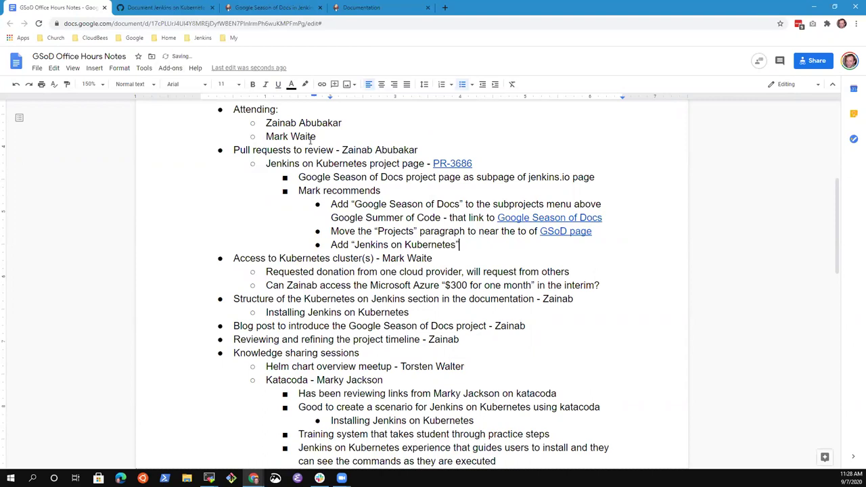
pyautogui.write('” GSoD project link to')
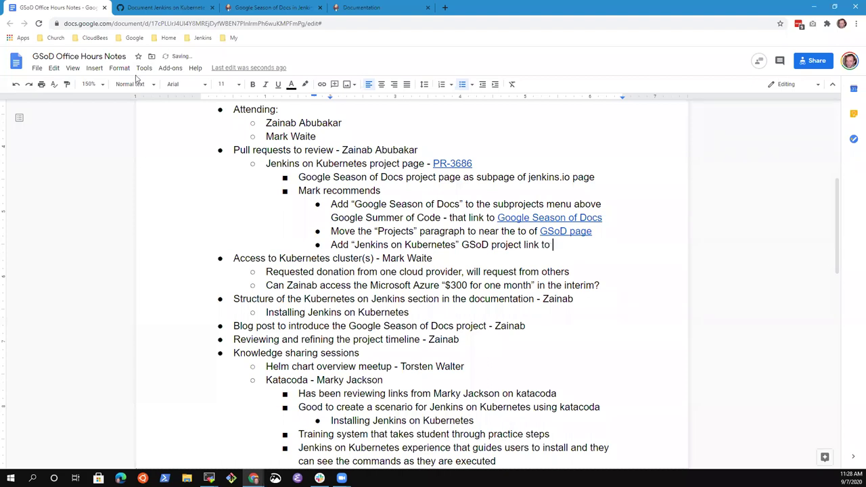
# Step: End the bullet with 'Docs Projects' and link those words to the copied jenkins.io docs URL
pyautogui.click(373, 8)
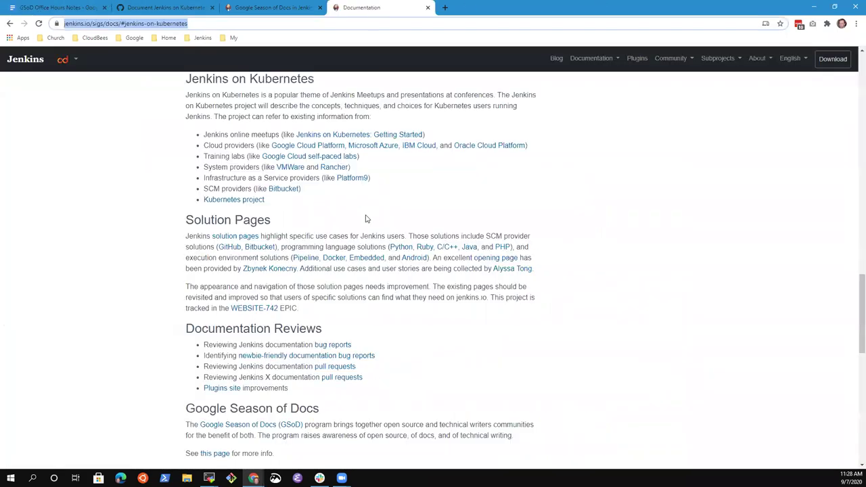
pyautogui.scroll(3, 367, 219)
pyautogui.click(85, 12)
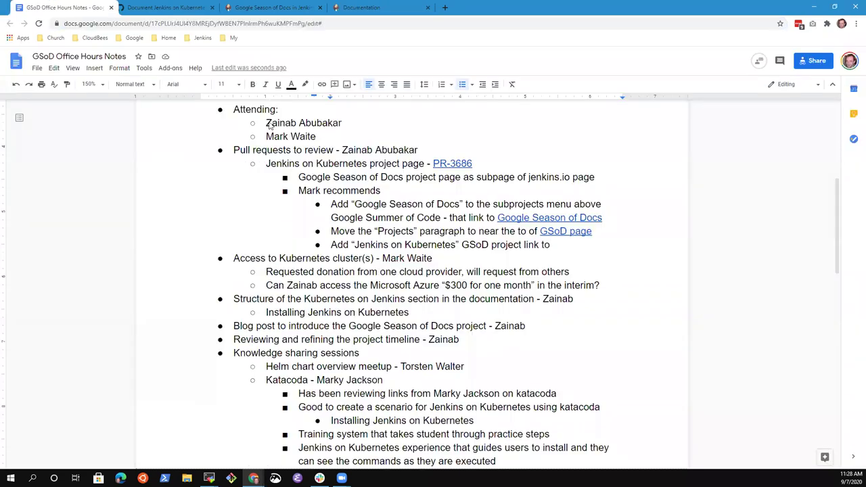
pyautogui.write('Docs Projects')
pyautogui.hotkey('ctrl', 'shift', 'Left')
pyautogui.hotkey('ctrl', 'shift', 'Left')
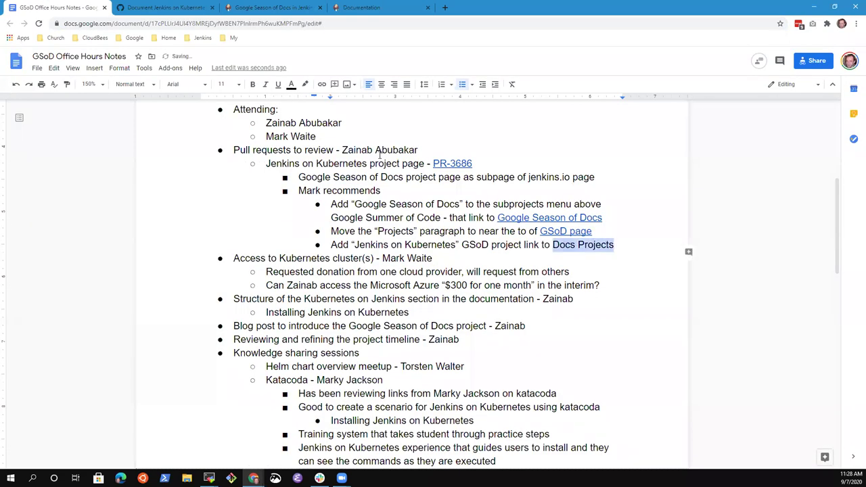
pyautogui.hotkey('ctrl', 'k')
pyautogui.hotkey('ctrl', 'v')
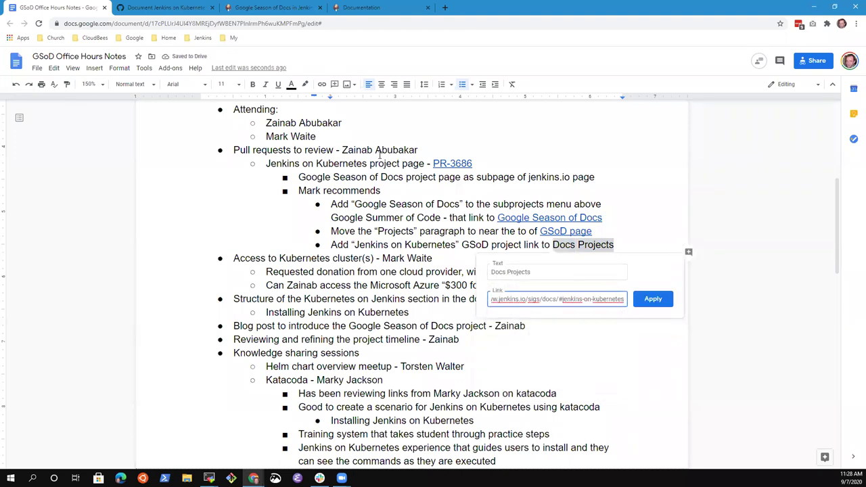
pyautogui.click(653, 299)
# Step: Complete the Docs Projects bullet with 'and move it to the top of the projects section'
pyautogui.write('and m')
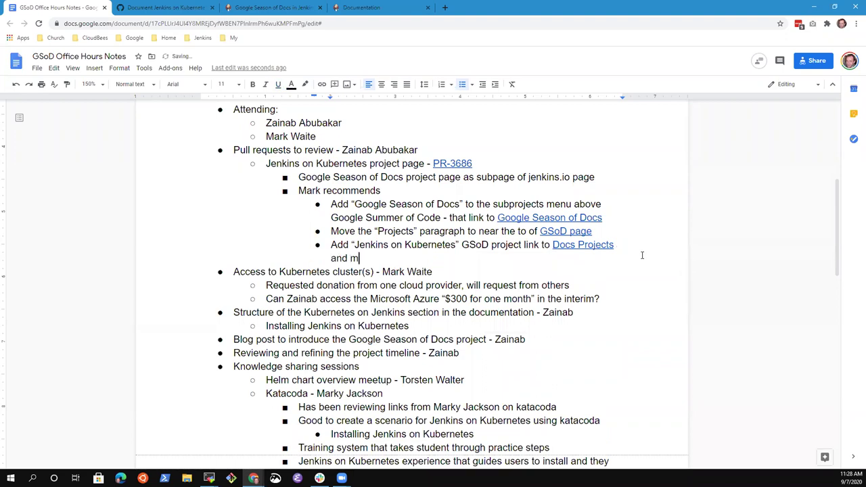
pyautogui.write('ove it to the top of hte')
pyautogui.press('BackSpace')
pyautogui.press('BackSpace')
pyautogui.press('BackSpace')
pyautogui.press('BackSpace')
pyautogui.write('the project')
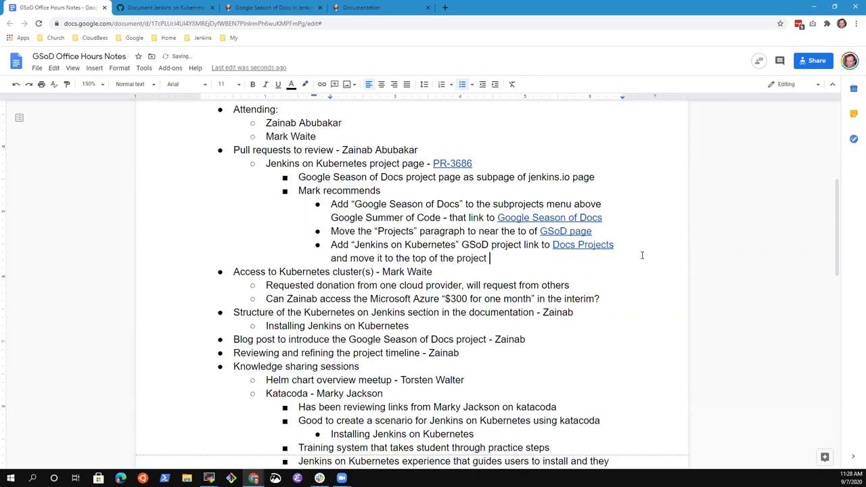
pyautogui.write('s section')
pyautogui.press('Up')
pyautogui.press('Up')
pyautogui.press('Up')
pyautogui.press('Up')
pyautogui.press('Down')
pyautogui.press('Down')
pyautogui.press('Down')
pyautogui.press('Down')
# Step: Change 'recommends' to 'ideas' and 'Pull requests' to 'Pull request'
pyautogui.press('Up')
pyautogui.press('Up')
pyautogui.press('Up')
pyautogui.press('Up')
pyautogui.hotkey('ctrl', 'shift', 'Left')
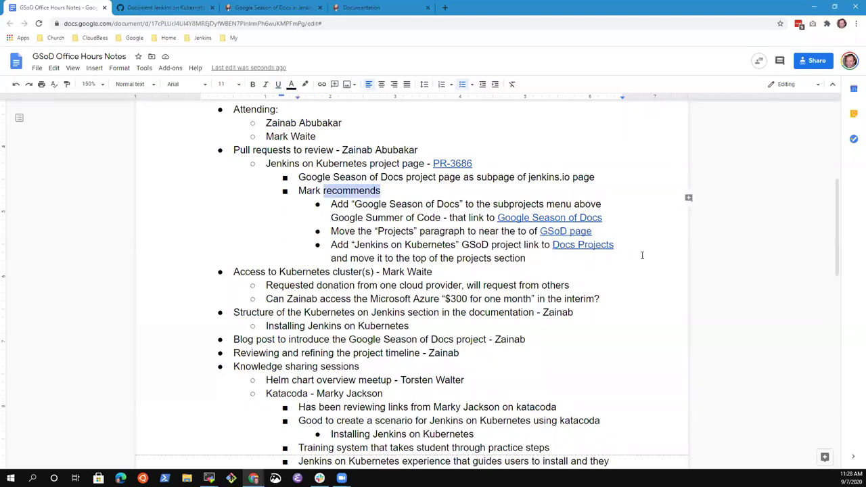
pyautogui.write('ideas')
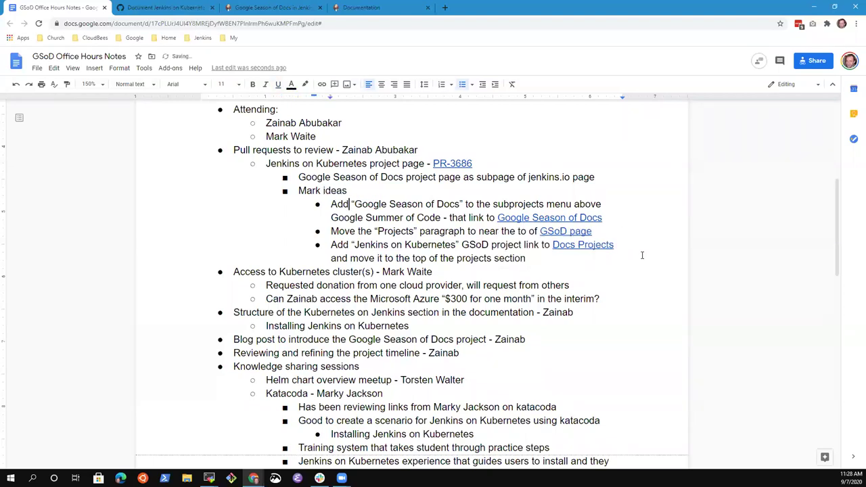
pyautogui.press('Up')
pyautogui.press('Up')
pyautogui.press('Up')
pyautogui.press('Home')
pyautogui.press('BackSpace')
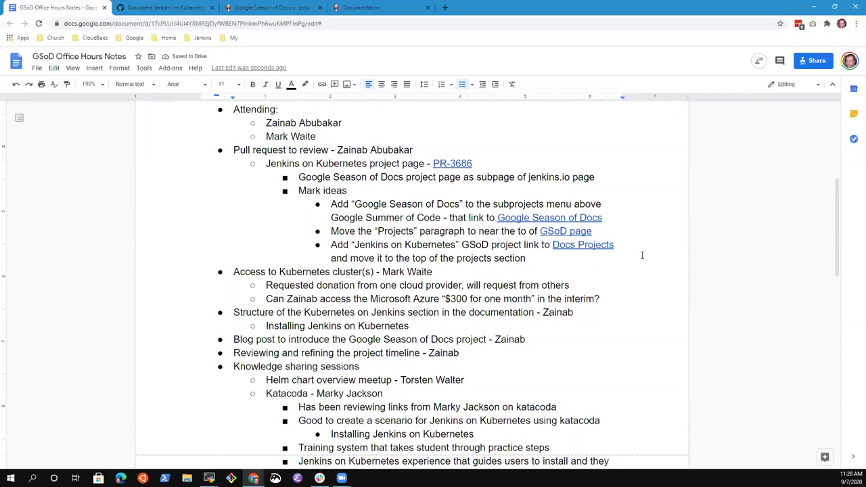
pyautogui.hotkey('shift', 'End')
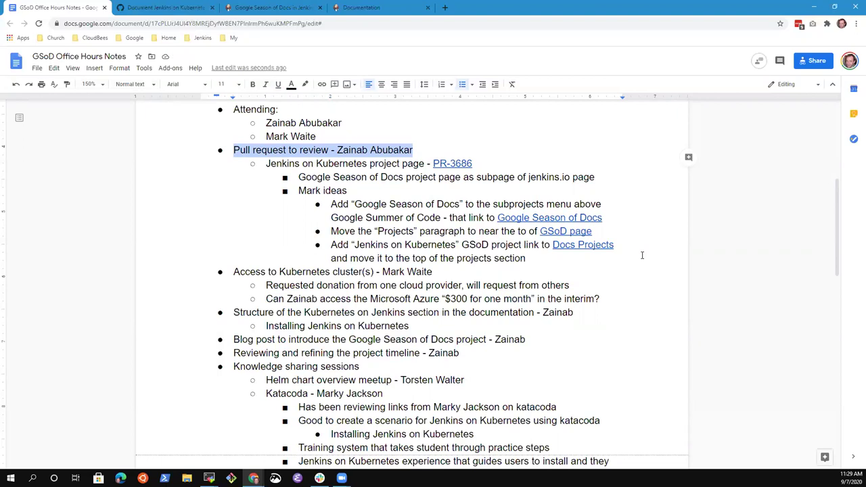
pyautogui.press('Down')
pyautogui.press('Down')
pyautogui.press('Down')
pyautogui.press('Down')
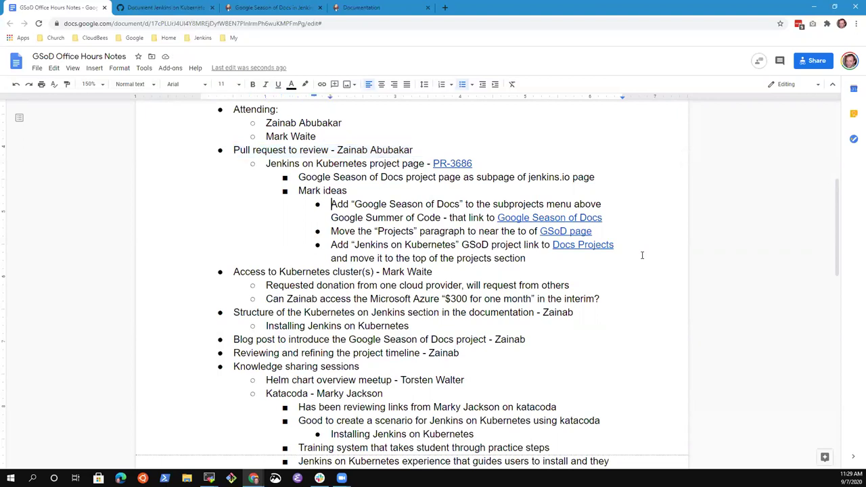
# Step: Add a new empty bullet below the Docs Projects item
pyautogui.press('Return')
pyautogui.press('Up')
pyautogui.press('Delete')
pyautogui.press('Down')
pyautogui.press('Down')
pyautogui.press('Down')
pyautogui.press('Down')
pyautogui.press('Left')
pyautogui.press('Down')
pyautogui.press('Return')
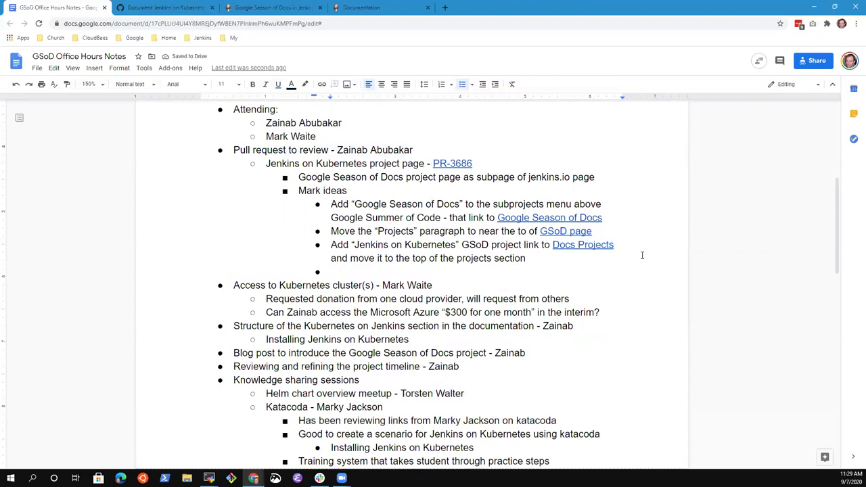
# Step: Add an action item for the writer to review the layouts and create new one or choose existing
pyautogui.write('Zainab review the layouts and choose')
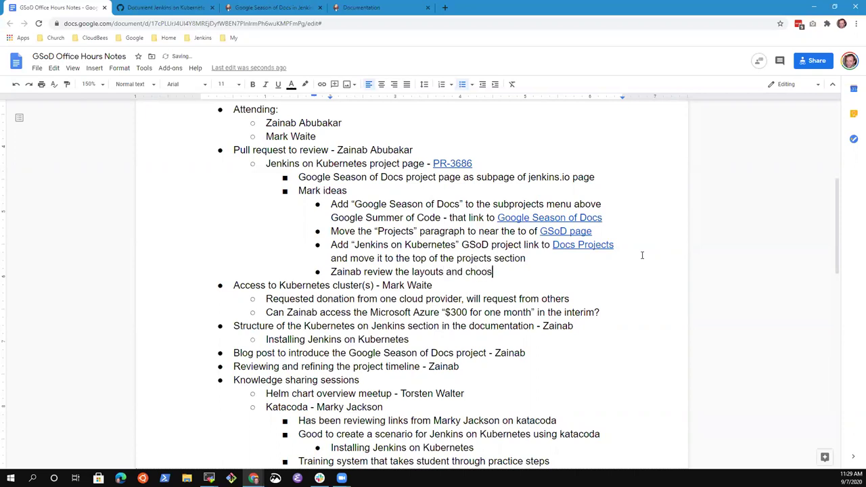
pyautogui.hotkey('ctrl', 'BackSpace')
pyautogui.write('create a new one or choose existing')
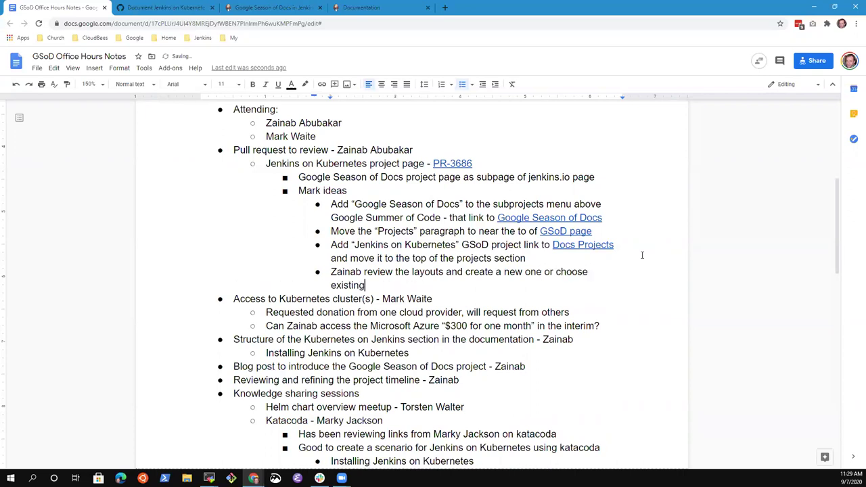
pyautogui.press('Up')
pyautogui.hotkey('ctrl', 'Right')
pyautogui.hotkey('ctrl', 'Right')
pyautogui.hotkey('ctrl', 'Right')
pyautogui.hotkey('ctrl', 'Right')
pyautogui.hotkey('ctrl', 'shift', 'Left')
pyautogui.press('BackSpace')
pyautogui.hotkey('ctrl', 'Right')
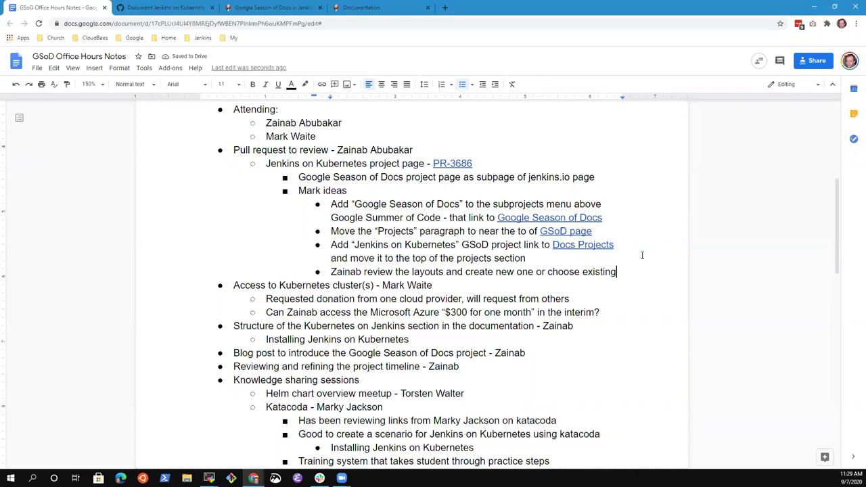
# Step: Move the 'Blog post to introduce…' line above the Access item
pyautogui.press('Up')
pyautogui.press('Up')
pyautogui.press('Up')
pyautogui.press('Up')
pyautogui.press('Up')
pyautogui.press('Up')
pyautogui.hotkey('shift', 'Home')
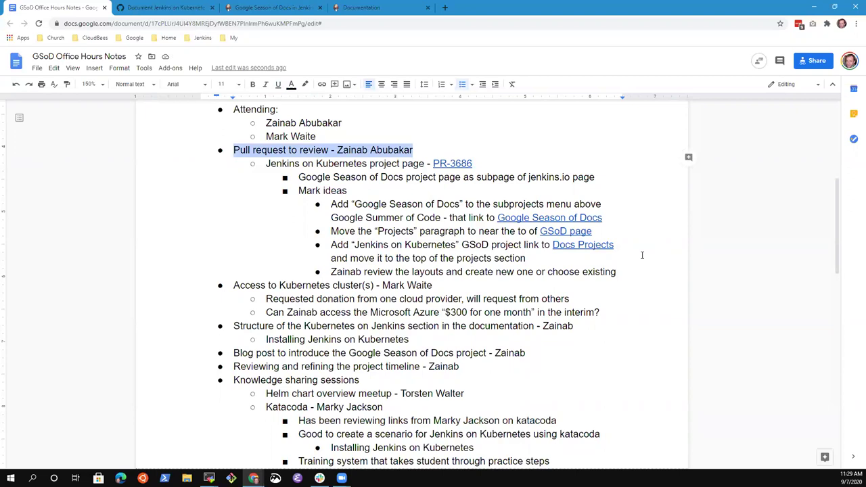
pyautogui.press('Down')
pyautogui.press('Down')
pyautogui.press('Down')
pyautogui.press('Down')
pyautogui.press('Down')
pyautogui.press('Down')
pyautogui.press('Down')
pyautogui.press('Down')
pyautogui.press('Down')
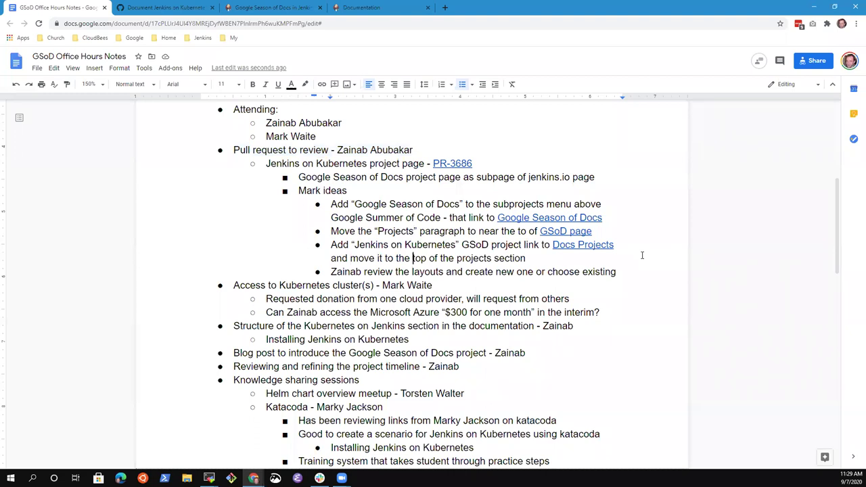
pyautogui.press('Down')
pyautogui.press('Down')
pyautogui.press('Down')
pyautogui.press('Down')
pyautogui.press('Home')
pyautogui.hotkey('shift', 'Down')
pyautogui.hotkey('ctrl', 'c')
pyautogui.press('Delete')
pyautogui.press('Up')
pyautogui.press('Up')
pyautogui.press('Up')
pyautogui.press('Up')
pyautogui.press('Up')
pyautogui.hotkey('ctrl', 'v')
# Step: Start an indented sub-bullet under the Blog post item
pyautogui.press('Up')
pyautogui.press('End')
pyautogui.press('Return')
pyautogui.press('Tab')
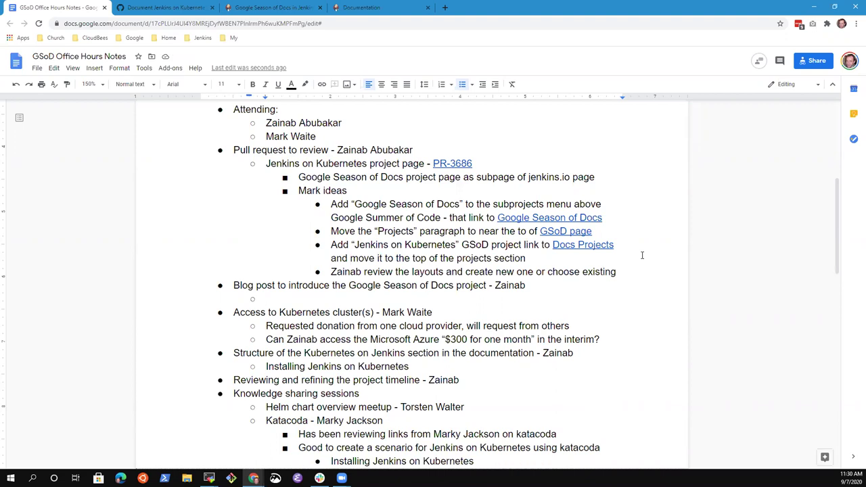
# Step: Ask 'What should be the content of the blog post?' and indent an answer bullet below it
pyautogui.write('What ')
pyautogui.write('y')
pyautogui.write('hould be th')
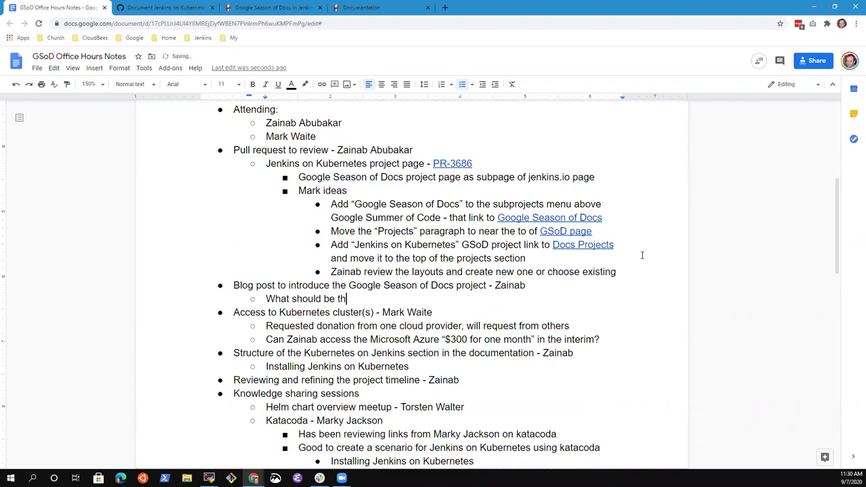
pyautogui.write('e content of the blog post')
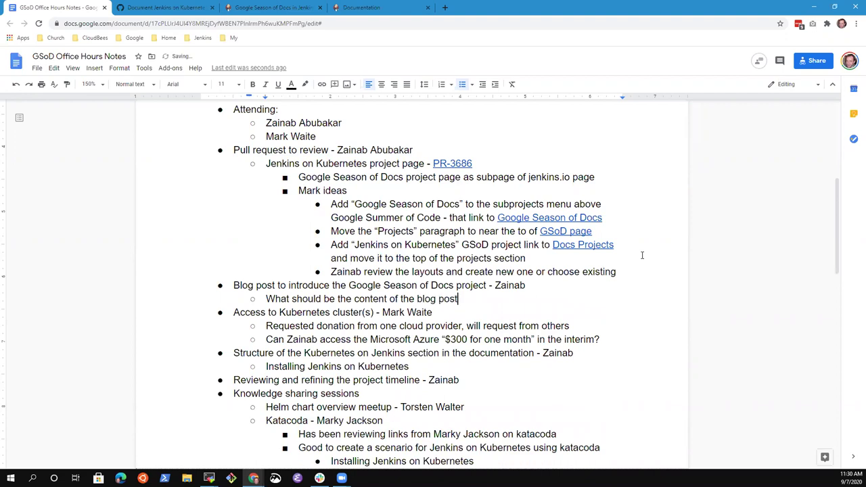
pyautogui.write('?')
pyautogui.press('Return')
pyautogui.press('Tab')
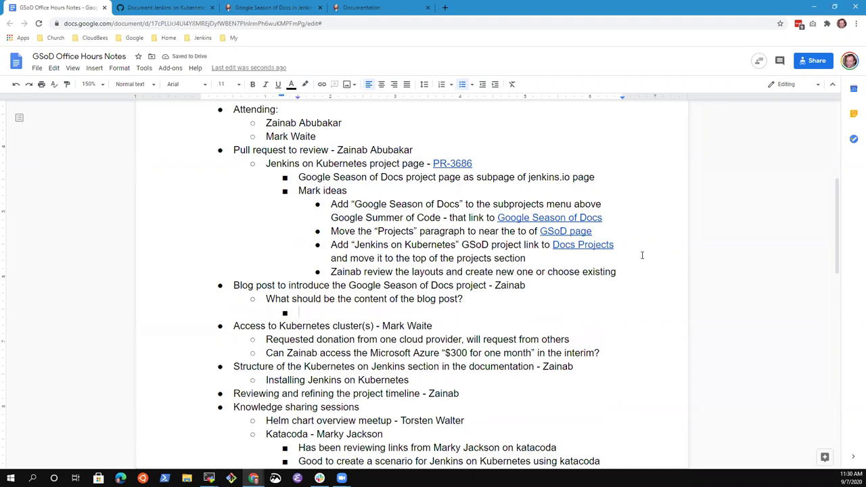
# Step: Answer with 'Jenkins on Kubernetes introduce and invite others to assist'
pyautogui.write('Jenkins on Ku')
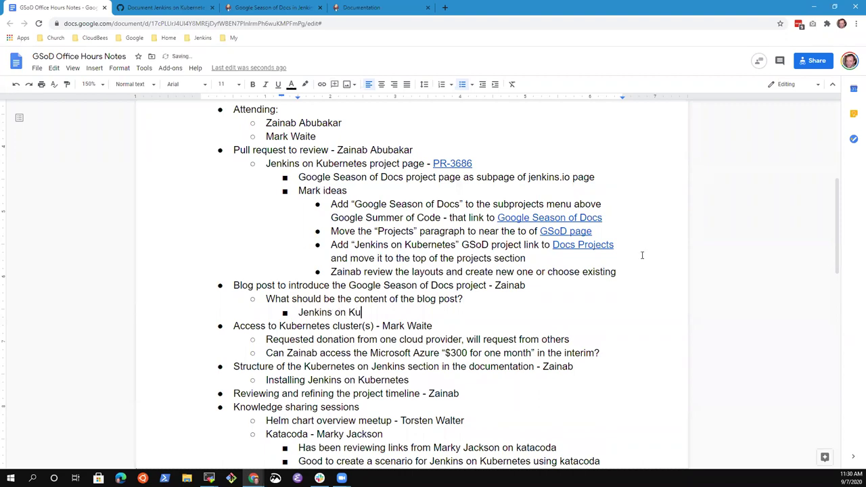
pyautogui.write('bernetes intro duce')
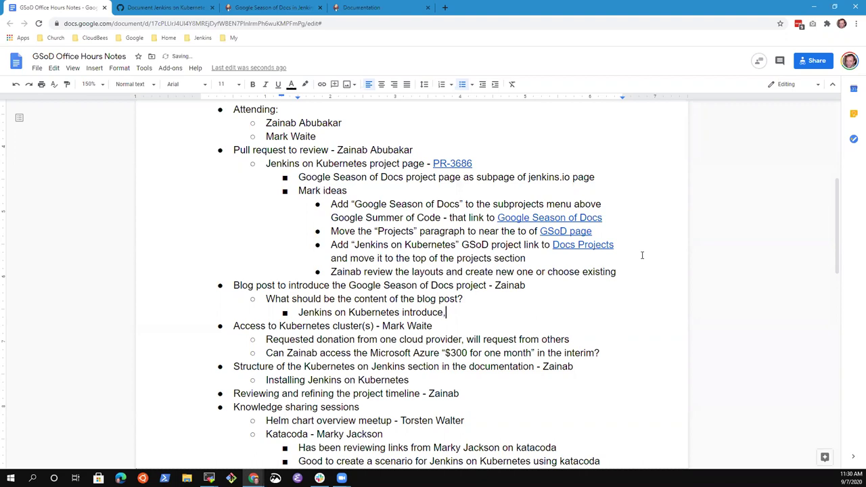
pyautogui.write(' a')
pyautogui.press('BackSpace')
pyautogui.press('BackSpace')
pyautogui.write('and invite aothe')
pyautogui.press('BackSpace')
pyautogui.press('BackSpace')
pyautogui.press('BackSpace')
pyautogui.press('BackSpace')
pyautogui.press('BackSpace')
pyautogui.write('others to assist')
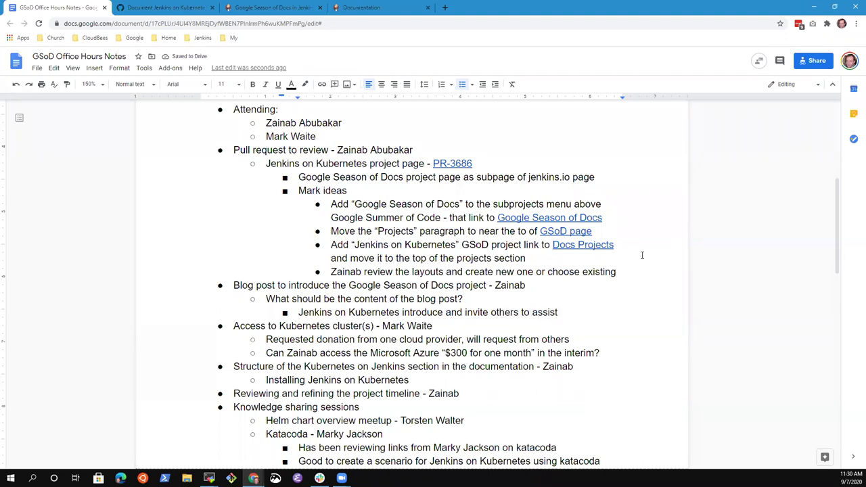
pyautogui.hotkey('ctrl', 'shift', 'Right')
pyautogui.hotkey('ctrl', 'shift', 'Right')
pyautogui.hotkey('ctrl', 'shift', 'Right')
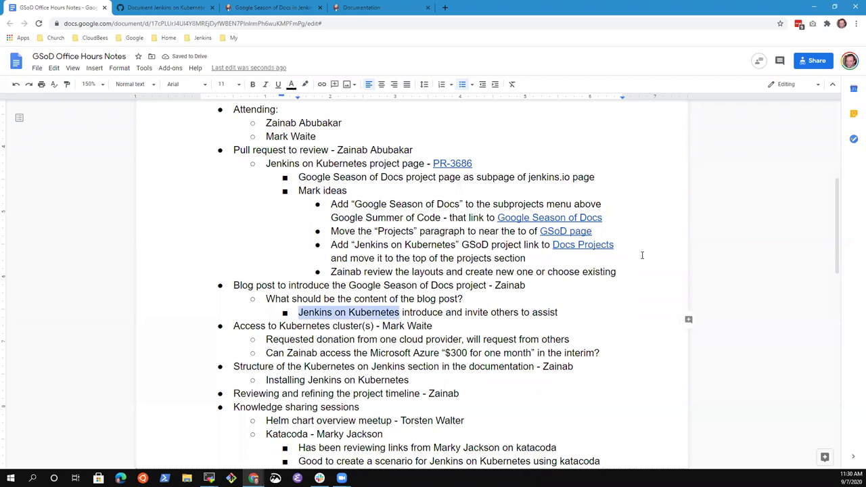
pyautogui.press('End')
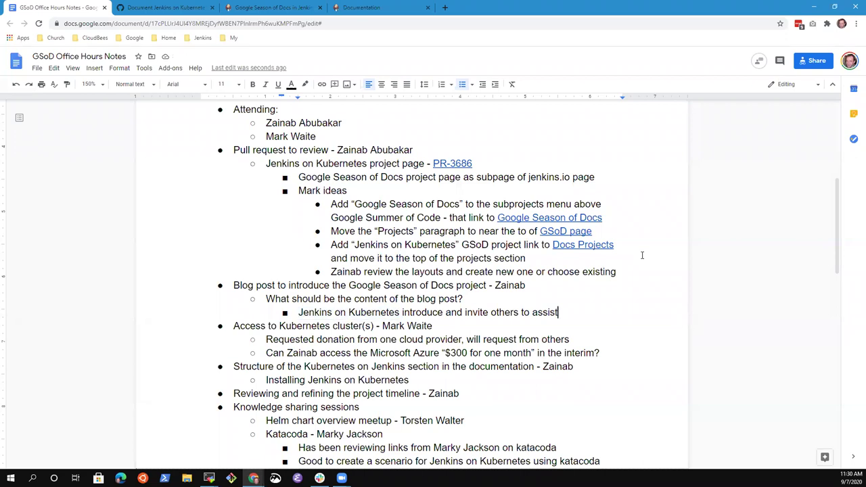
# Step: Search in a new tab for the writer's CDF blog post and browse the CD Foundation blog page
pyautogui.click(445, 8)
pyautogui.write('CDF ')
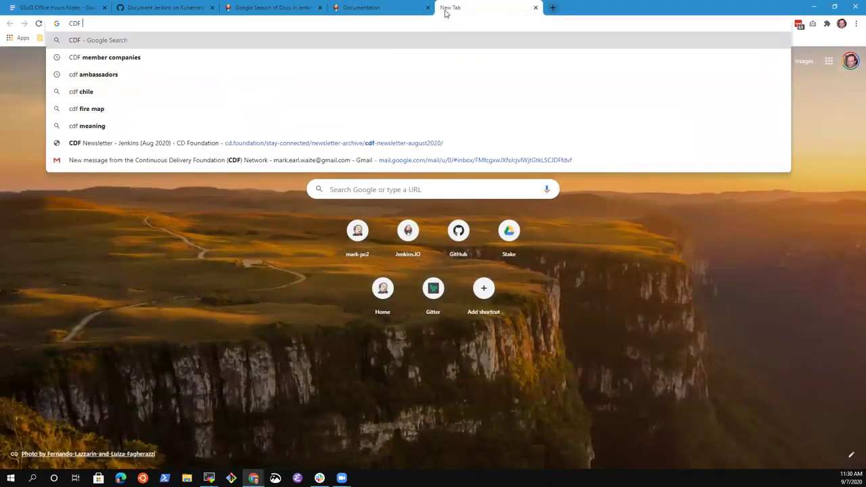
pyautogui.write('blog ')
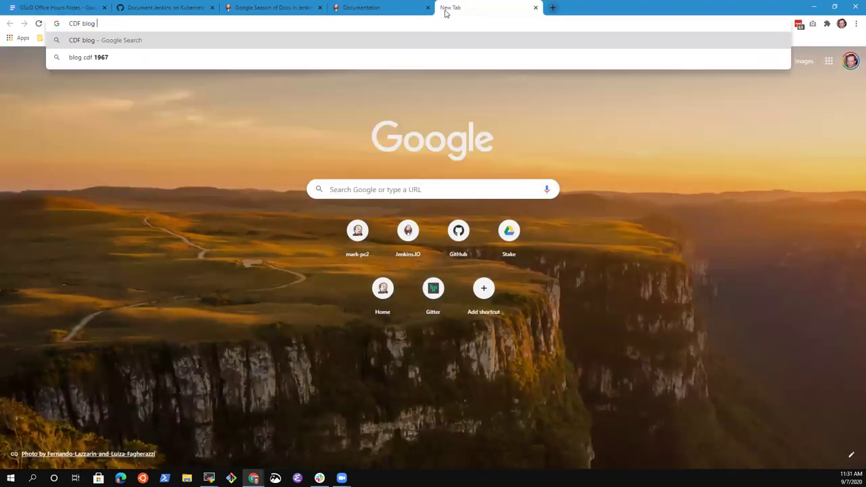
pyautogui.write('post Zainab')
pyautogui.press('Return')
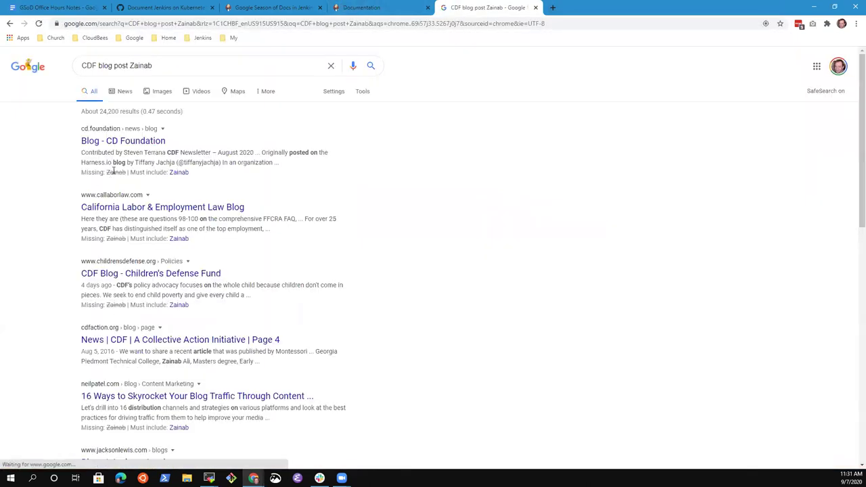
pyautogui.click(146, 141)
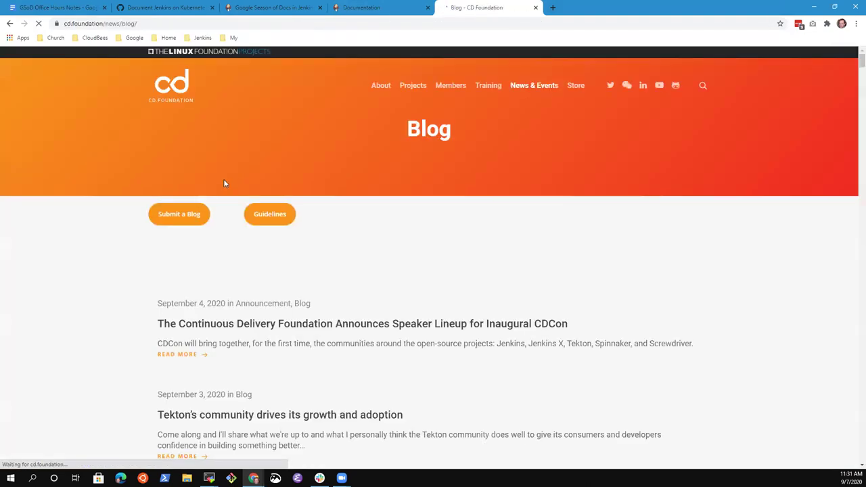
pyautogui.scroll(-4, 280, 335)
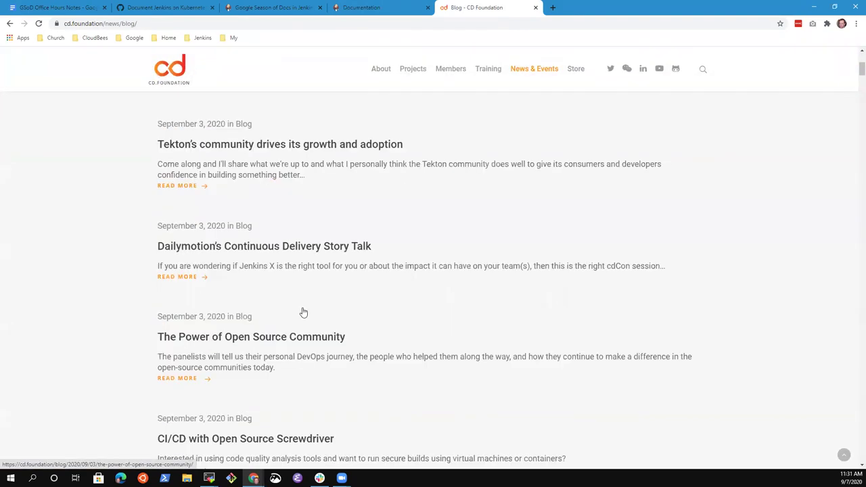
pyautogui.scroll(-3, 285, 252)
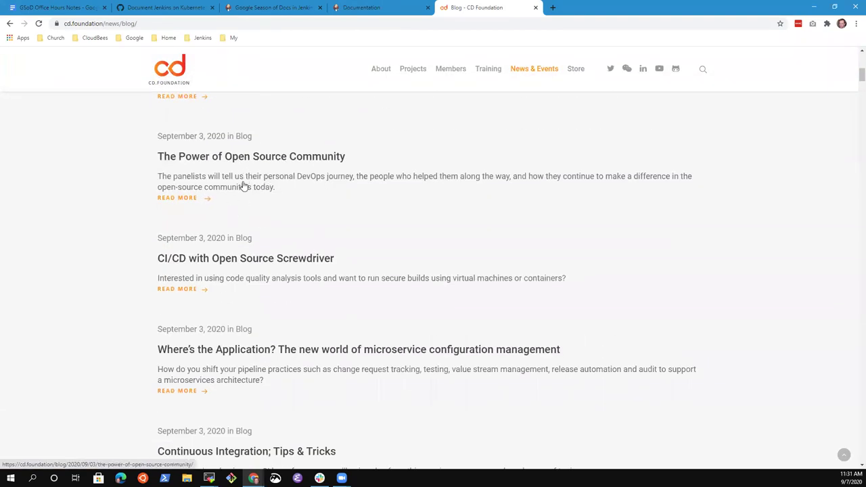
pyautogui.scroll(7, 228, 70)
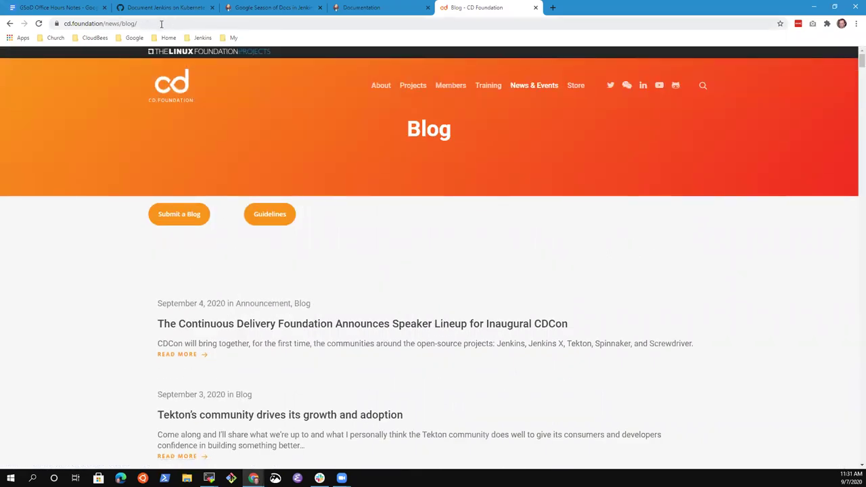
# Step: Run a web search for the writer's personal blog
pyautogui.click(159, 23)
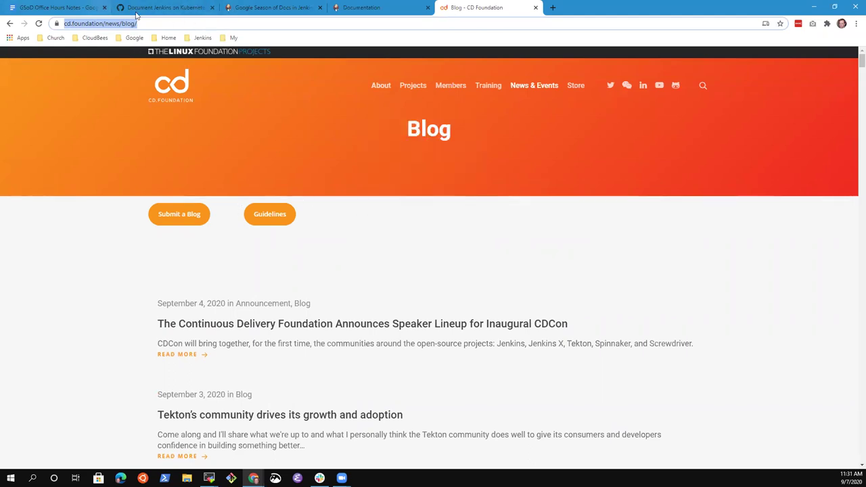
pyautogui.write('Zainab ')
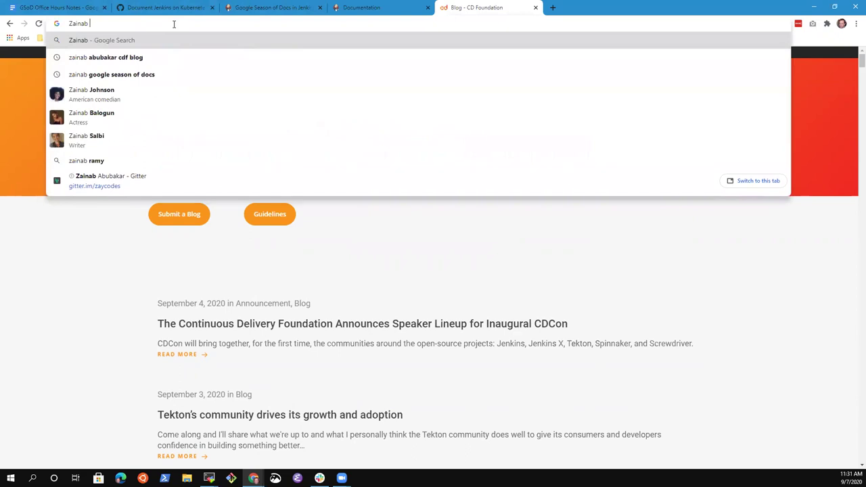
pyautogui.write('blog')
pyautogui.press('Return')
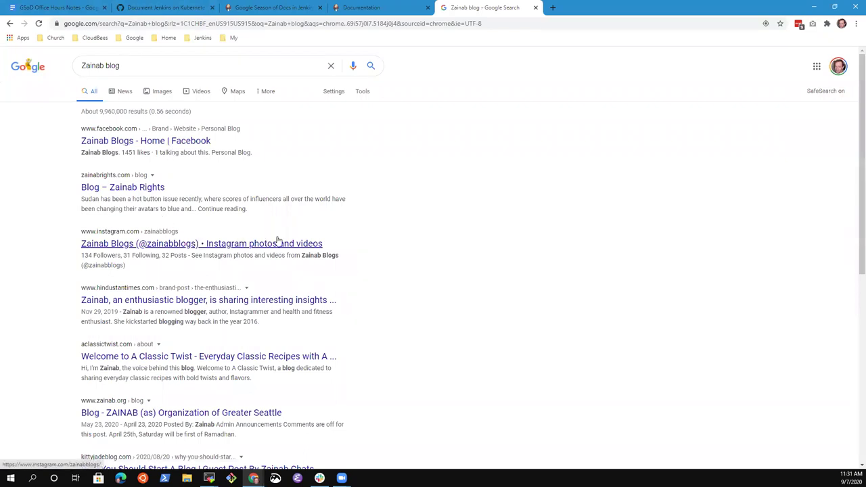
# Step: Glance over the Jenkins documentation, GSoD preview and Kubernetes PR tabs, then return to the notes
pyautogui.click(366, 8)
pyautogui.click(269, 8)
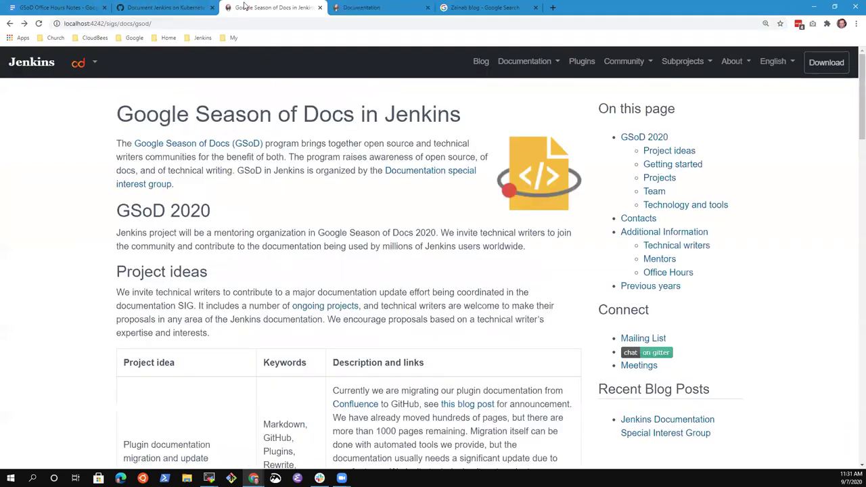
pyautogui.click(196, 10)
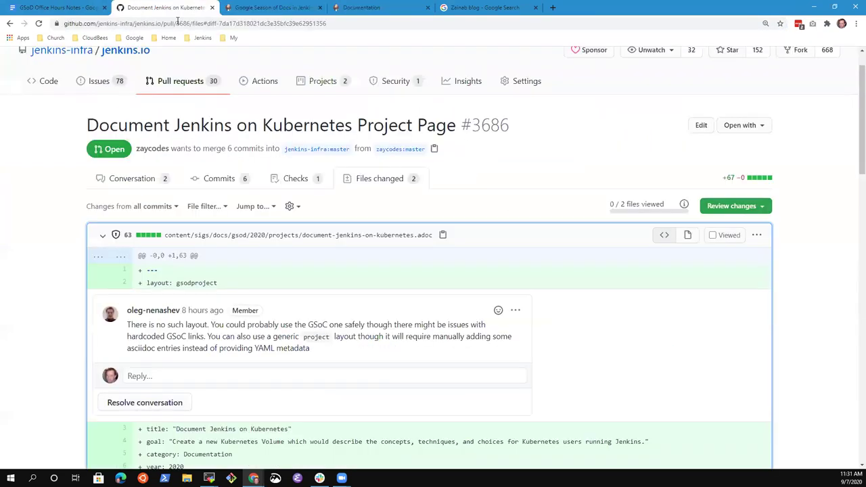
pyautogui.click(76, 8)
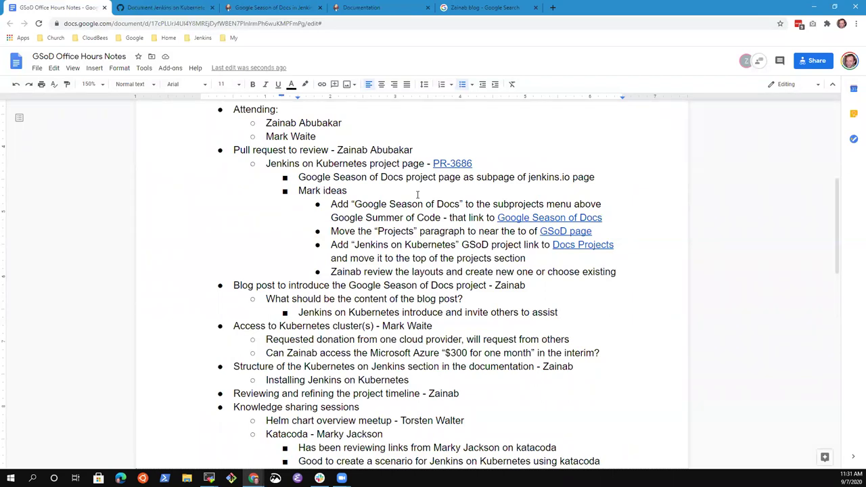
# Step: Add a sub-bullet 'Summarize the timeline (community bonding phase now, start Sep 14'
pyautogui.press('Home')
pyautogui.hotkey('ctrl', 'shift', 'Right')
pyautogui.hotkey('ctrl', 'shift', 'Right')
pyautogui.hotkey('ctrl', 'shift', 'Right')
pyautogui.hotkey('shift', 'Left')
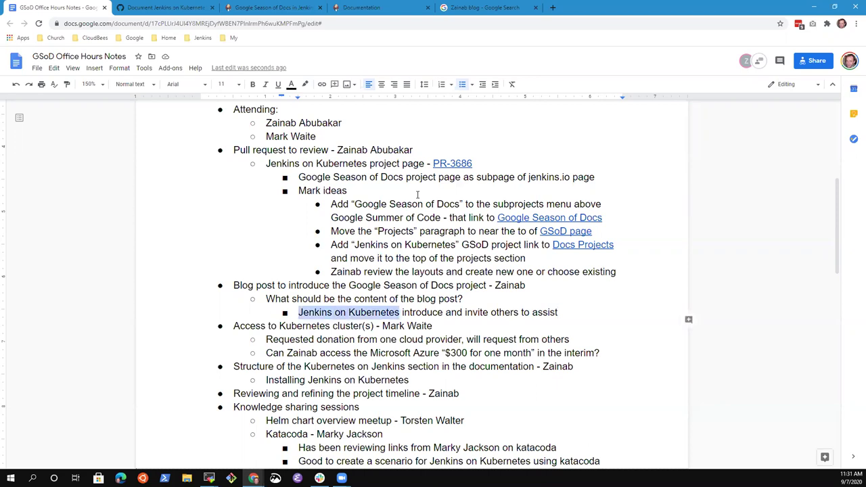
pyautogui.press('End')
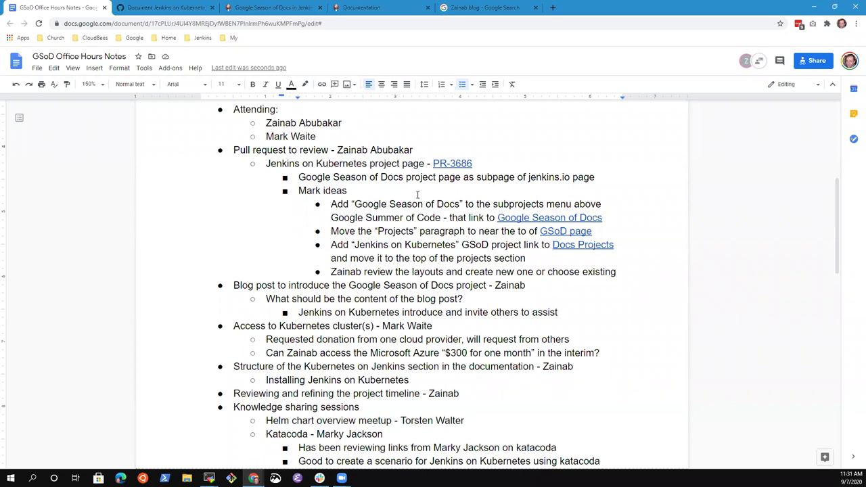
pyautogui.press('Return')
pyautogui.press('BackSpace')
pyautogui.press('BackSpace')
pyautogui.press('BackSpace')
pyautogui.press('Return')
pyautogui.write('Summarize')
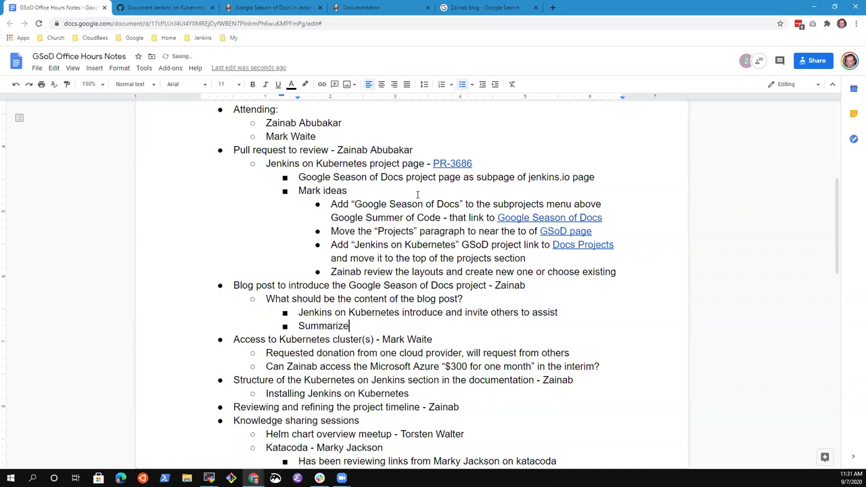
pyautogui.write(' the timeline (commun')
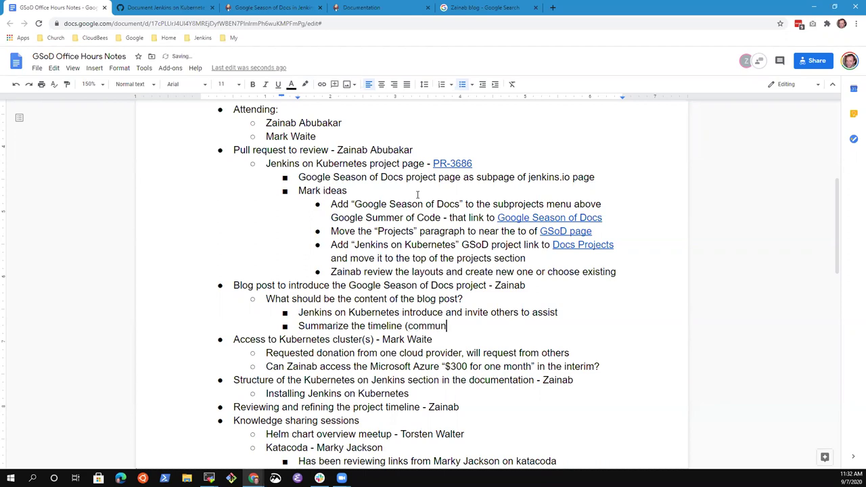
pyautogui.write('ity bonding phase now, start writing')
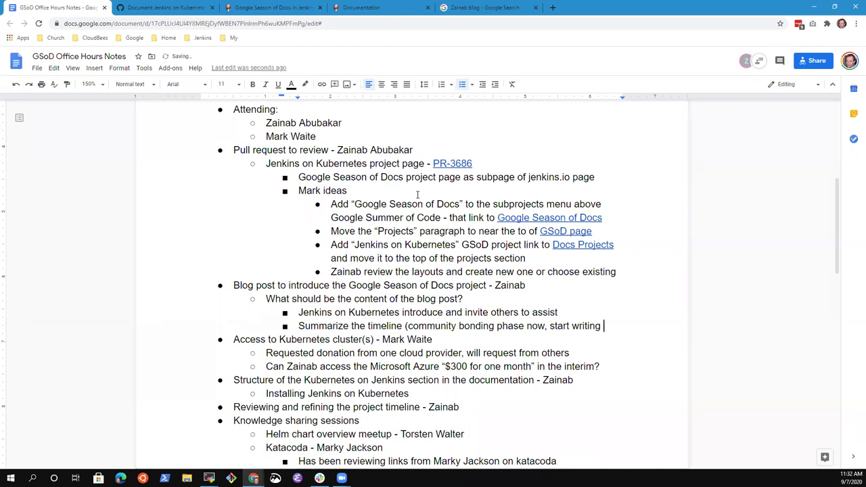
pyautogui.write(' Sep XX')
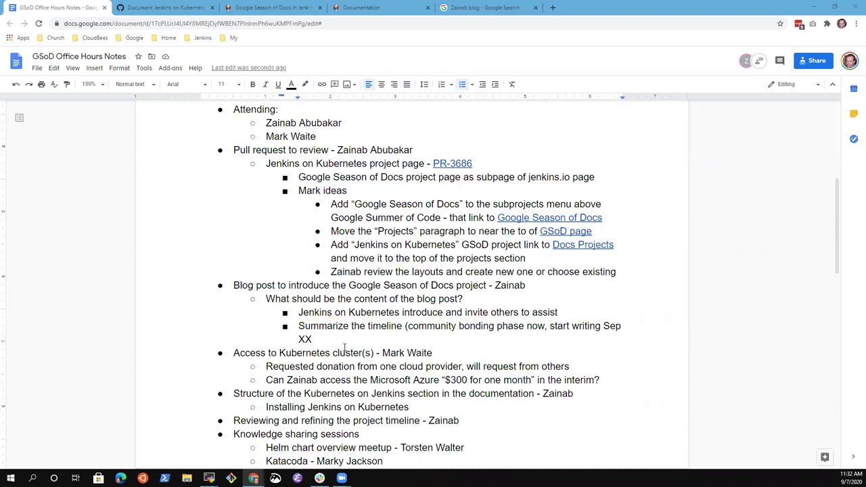
pyautogui.hotkey('ctrl', 'shift', 'Left')
pyautogui.write('14')
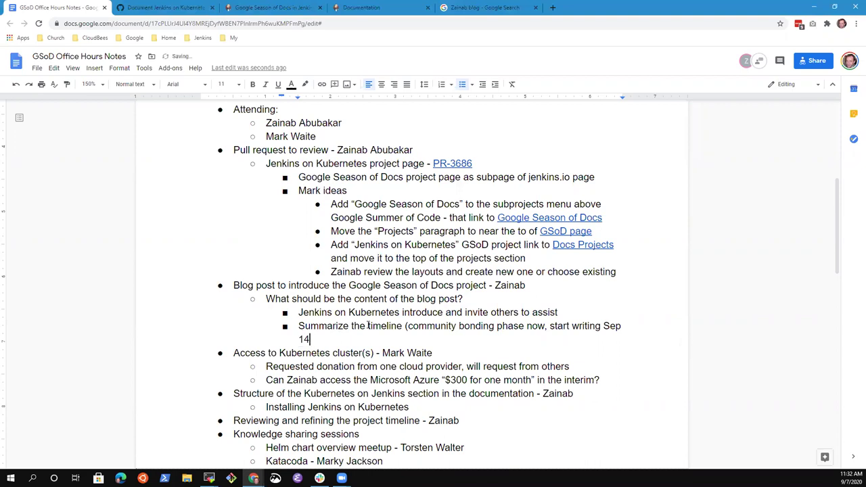
# Step: Finish the timeline with '), last for 3 months, looking to enjoy working together' and start a new bullet
pyautogui.hotkey('ctrl', 'Left')
pyautogui.hotkey('ctrl', 'Left')
pyautogui.hotkey('ctrl', 'Left')
pyautogui.hotkey('ctrl', 'Left')
pyautogui.hotkey('ctrl', 'Right')
pyautogui.hotkey('ctrl', 'Right')
pyautogui.hotkey('ctrl', 'shift', 'Left')
pyautogui.press('BackSpace')
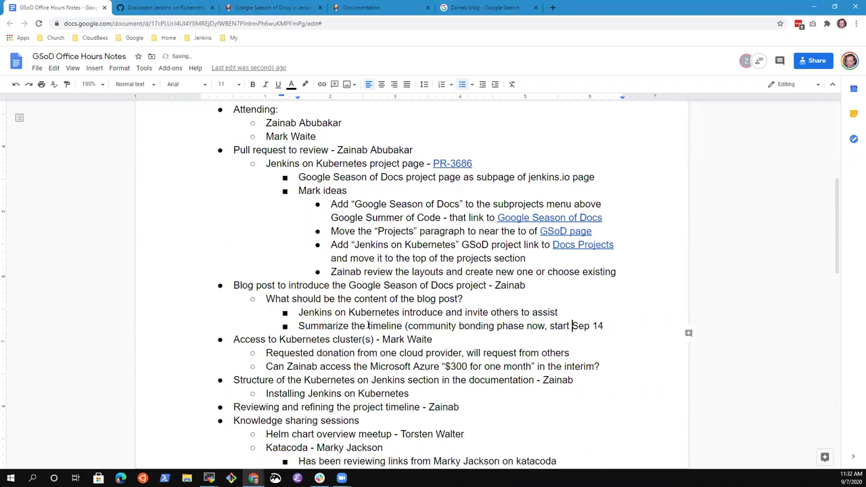
pyautogui.press('End')
pyautogui.write(')')
pyautogui.write(', last for 3')
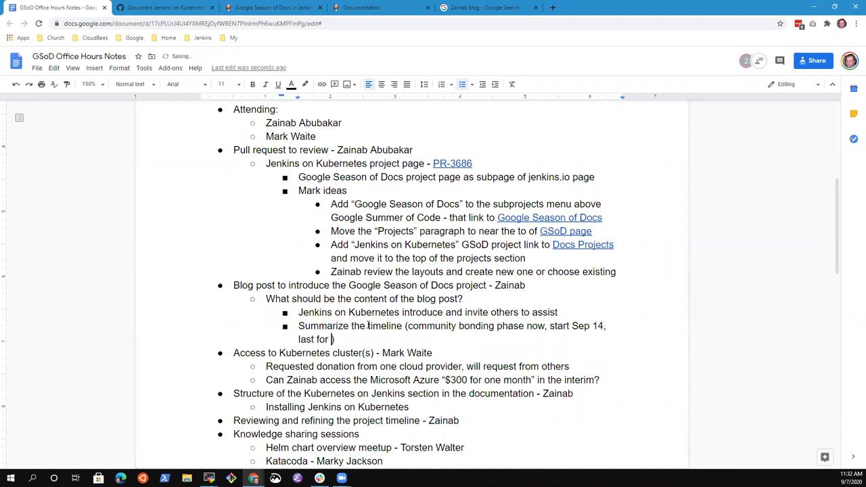
pyautogui.write(' months')
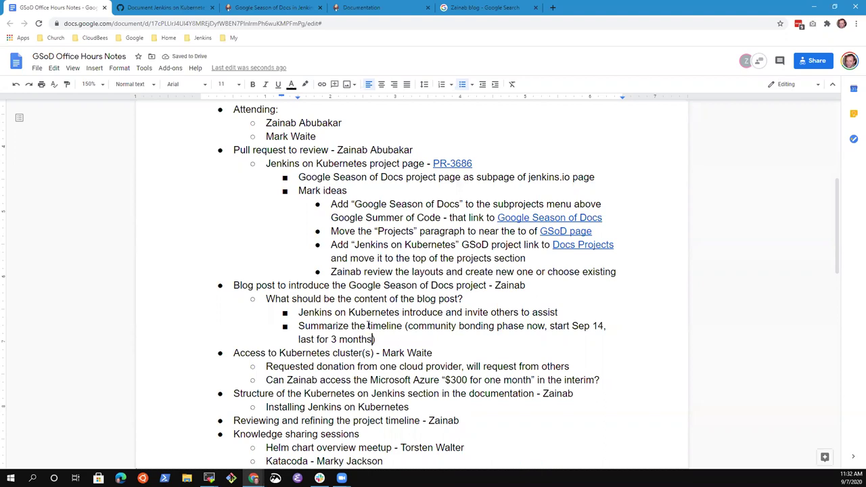
pyautogui.write(', lookgin')
pyautogui.press('BackSpace')
pyautogui.press('BackSpace')
pyautogui.press('BackSpace')
pyautogui.write('ing to')
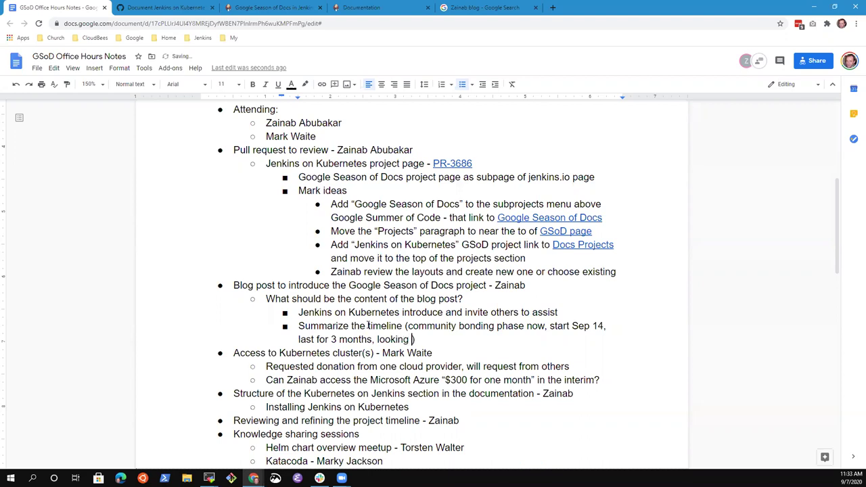
pyautogui.press('BackSpace')
pyautogui.press('BackSpace')
pyautogui.press('BackSpace')
pyautogui.write('to enh')
pyautogui.press('BackSpace')
pyautogui.write('joy working together')
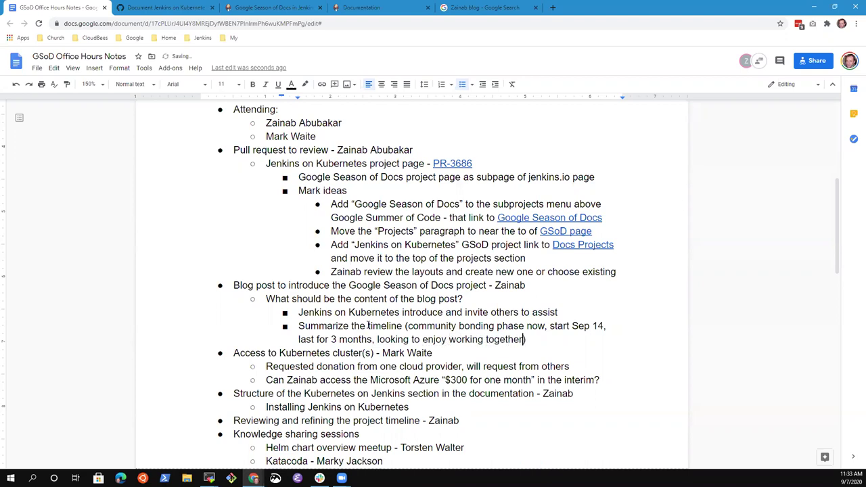
pyautogui.press('End')
pyautogui.press('Return')
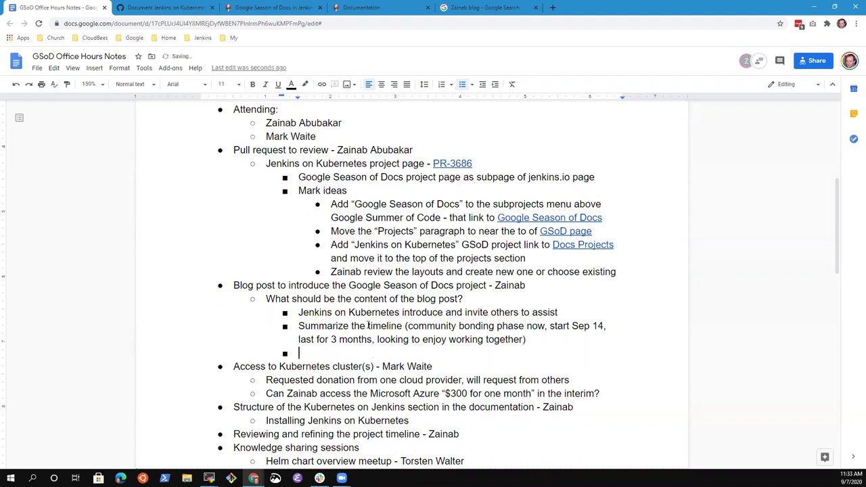
# Step: Type 'Links to the project pages, etc.' as the third blog-content item
pyautogui.write('Links to the project')
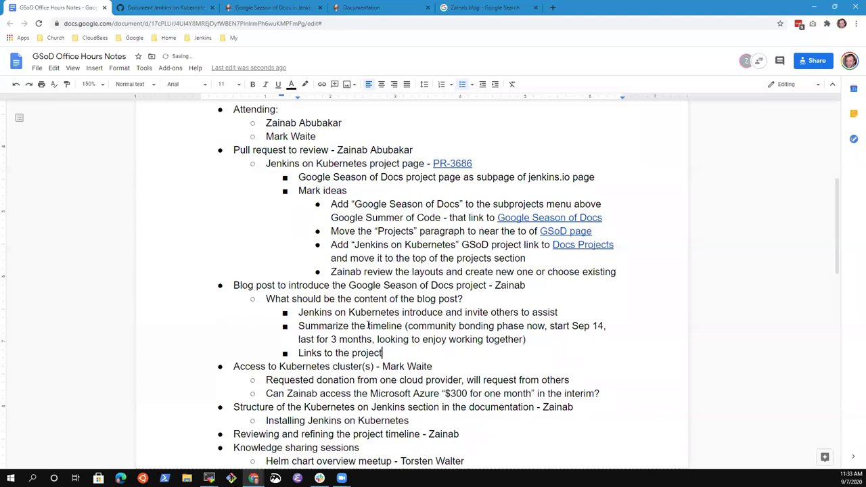
pyautogui.write(' pages, etc.')
pyautogui.press('Up')
pyautogui.press('Up')
pyautogui.hotkey('ctrl', 'Left')
pyautogui.hotkey('ctrl', 'Left')
pyautogui.hotkey('ctrl', 'Left')
pyautogui.hotkey('ctrl', 'Left')
pyautogui.hotkey('ctrl', 'shift', 'Right')
pyautogui.hotkey('ctrl', 'shift', 'Right')
pyautogui.hotkey('ctrl', 'shift', 'Right')
pyautogui.hotkey('ctrl', 'shift', 'Right')
pyautogui.hotkey('ctrl', 'shift', 'Right')
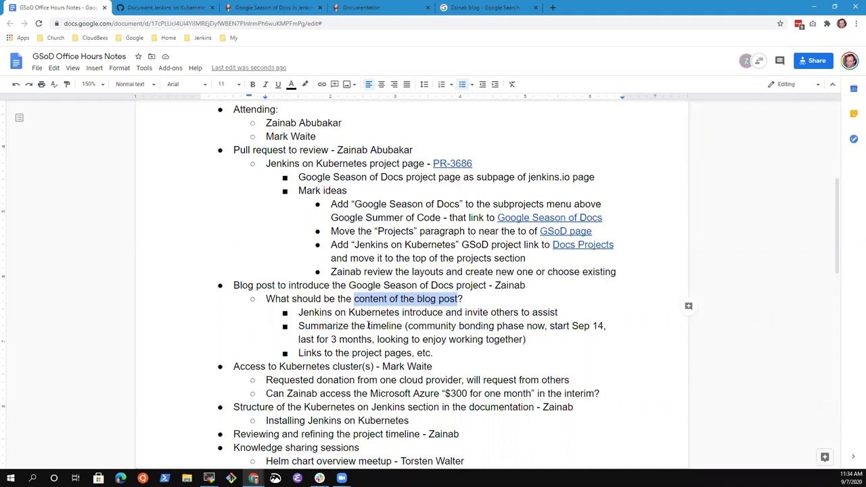
# Step: Remove the extra empty bullet left below the links item
pyautogui.press('End')
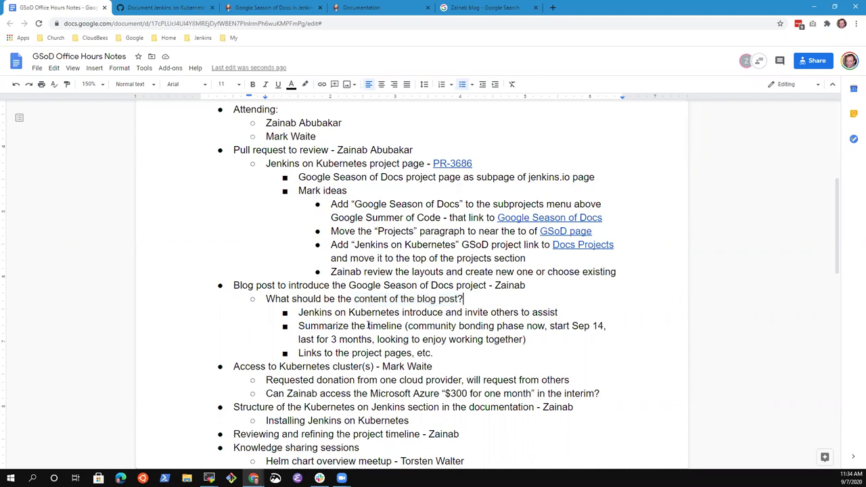
pyautogui.press('Down')
pyautogui.hotkey('ctrl', 'Left')
pyautogui.hotkey('ctrl', 'Left')
pyautogui.hotkey('ctrl', 'Left')
pyautogui.hotkey('ctrl', 'Right')
pyautogui.hotkey('ctrl', 'Left')
pyautogui.press('Down')
pyautogui.press('Down')
pyautogui.press('Down')
pyautogui.press('End')
pyautogui.press('Return')
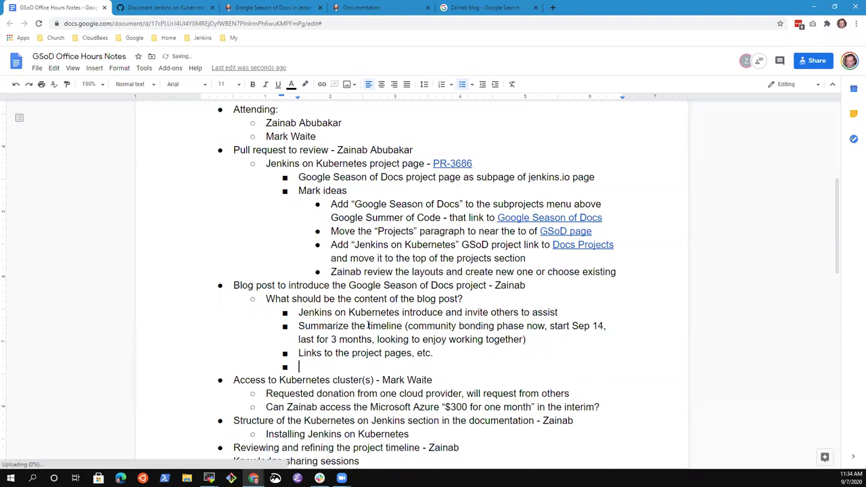
pyautogui.hotkey('shift', 'Tab')
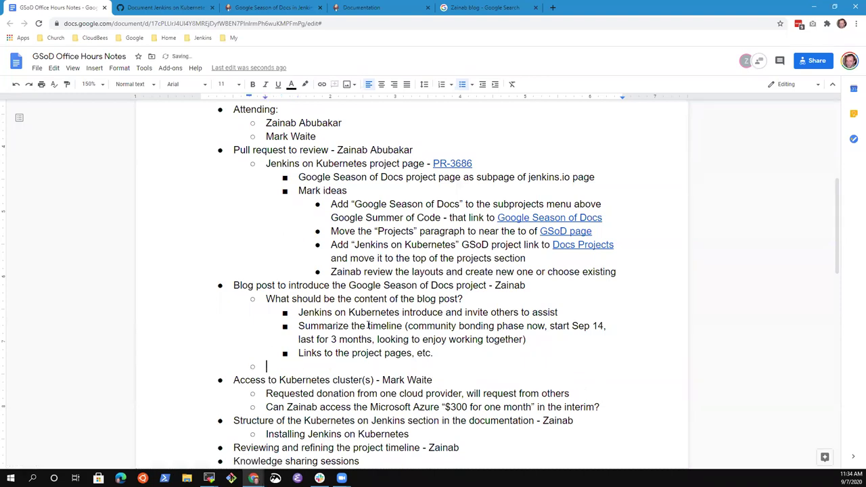
pyautogui.press('BackSpace')
pyautogui.press('BackSpace')
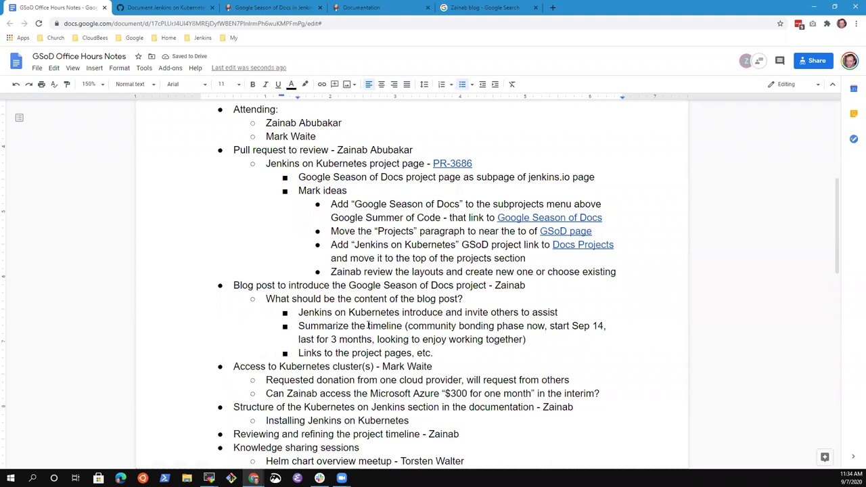
pyautogui.press('Up')
pyautogui.press('Up')
pyautogui.press('Up')
pyautogui.press('Up')
pyautogui.press('Up')
pyautogui.press('Home')
pyautogui.hotkey('ctrl', 'shift', 'Right')
pyautogui.hotkey('ctrl', 'shift', 'Right')
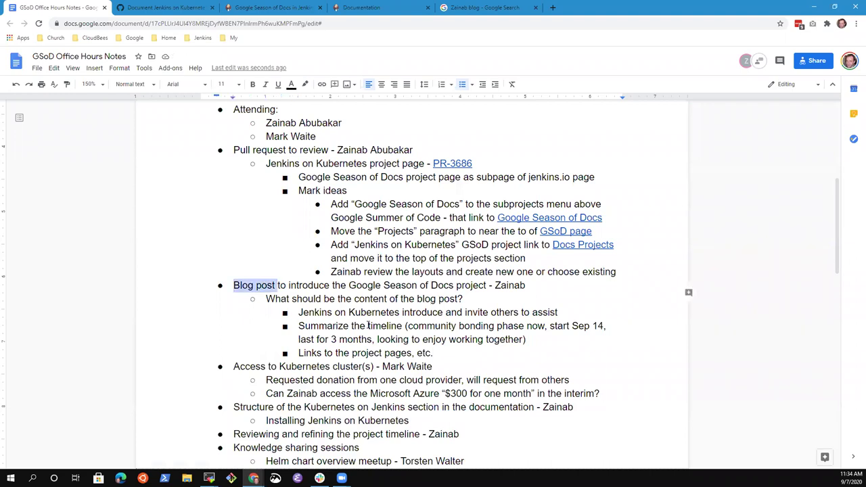
pyautogui.hotkey('ctrl', 'shift', 'Right')
pyautogui.hotkey('ctrl', 'shift', 'Right')
pyautogui.hotkey('ctrl', 'shift', 'Right')
pyautogui.hotkey('ctrl', 'shift', 'Right')
pyautogui.hotkey('ctrl', 'shift', 'Right')
pyautogui.hotkey('ctrl', 'shift', 'Right')
pyautogui.hotkey('ctrl', 'shift', 'Right')
pyautogui.hotkey('ctrl', 'shift', 'Right')
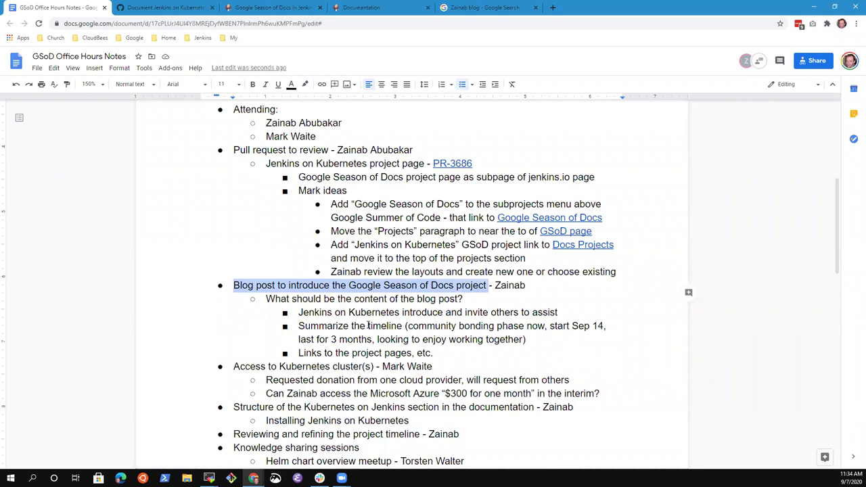
pyautogui.press('Down')
pyautogui.press('Down')
pyautogui.press('Down')
pyautogui.press('Down')
pyautogui.press('Down')
pyautogui.press('Down')
pyautogui.press('Down')
pyautogui.press('Down')
pyautogui.press('Down')
pyautogui.press('Down')
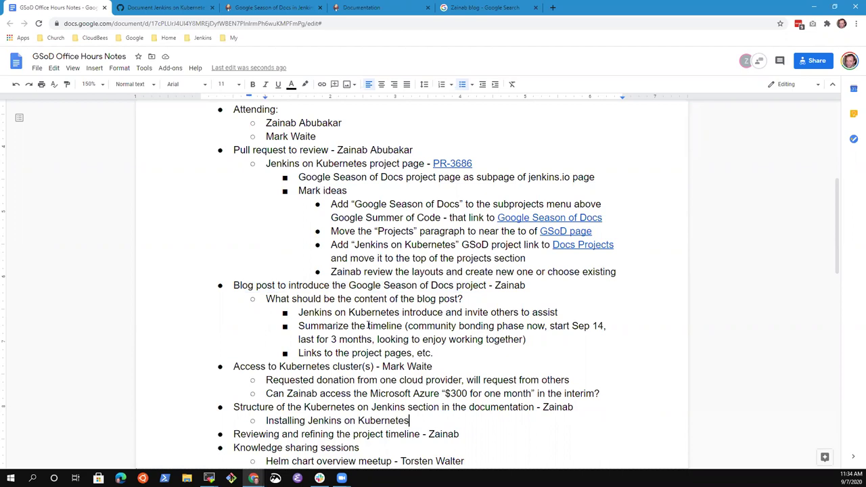
pyautogui.press('Up')
pyautogui.press('Up')
pyautogui.press('Up')
pyautogui.press('Up')
pyautogui.press('Home')
pyautogui.hotkey('shift', 'End')
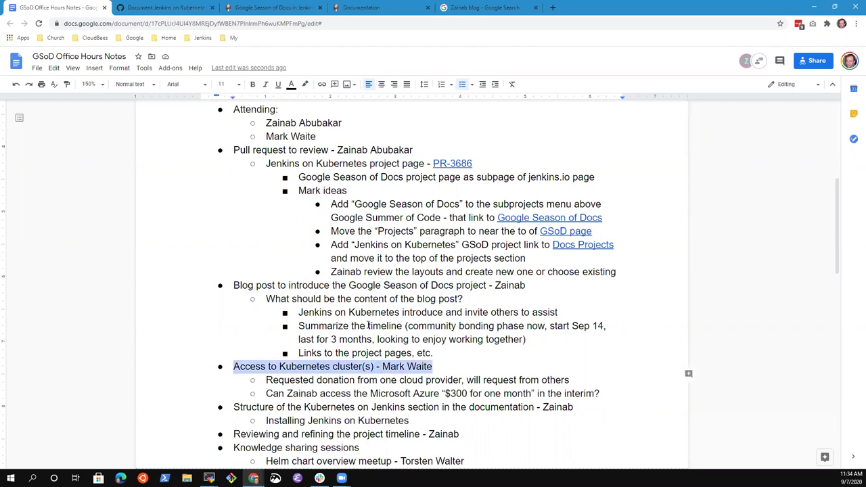
pyautogui.press('Right')
pyautogui.press('Right')
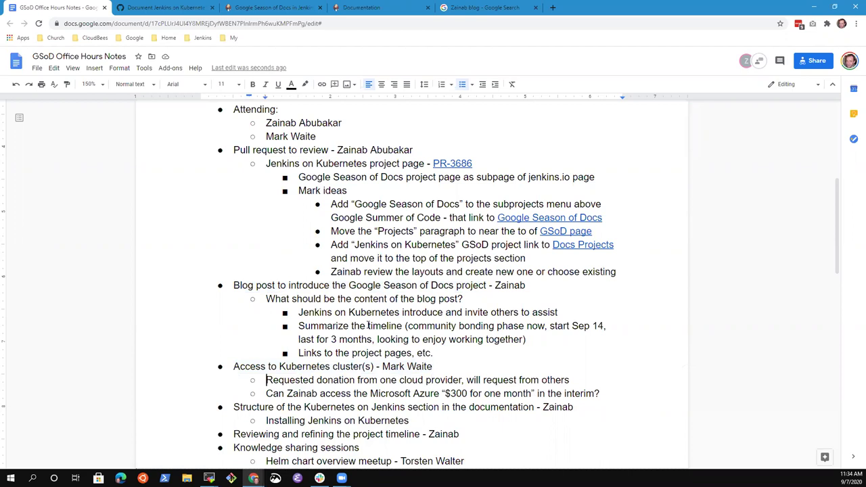
pyautogui.hotkey('shift', 'End')
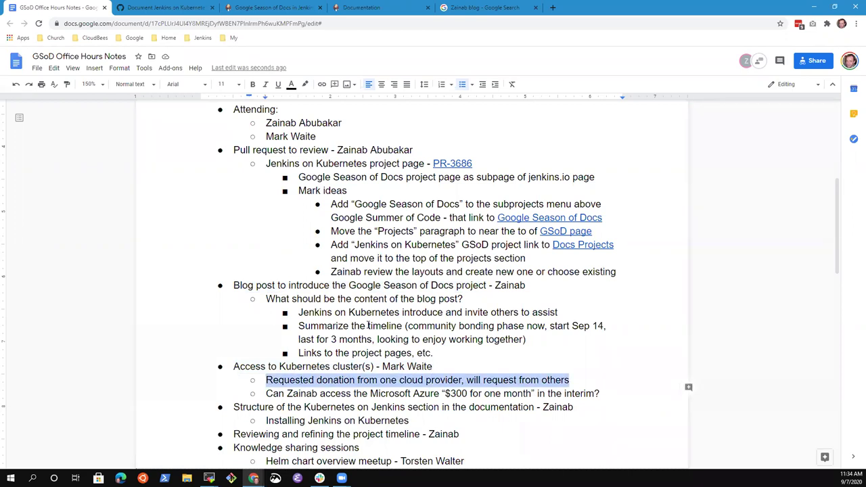
pyautogui.press('Right')
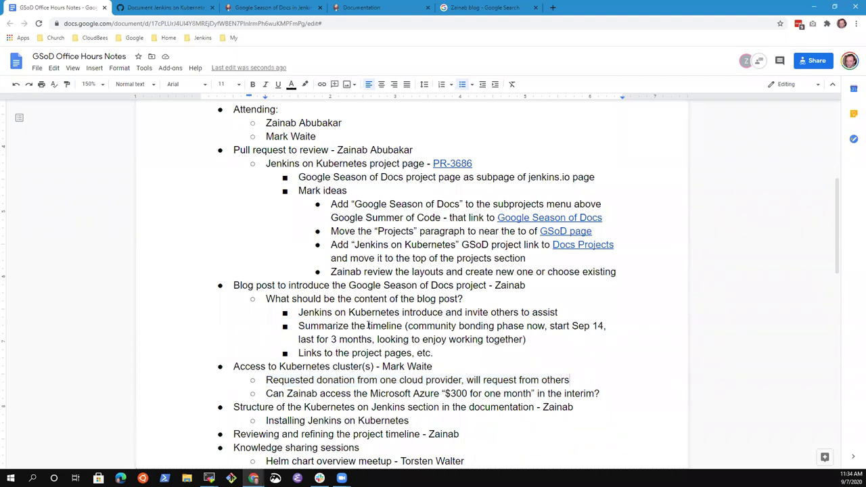
pyautogui.press('Down')
pyautogui.press('Home')
pyautogui.hotkey('shift', 'End')
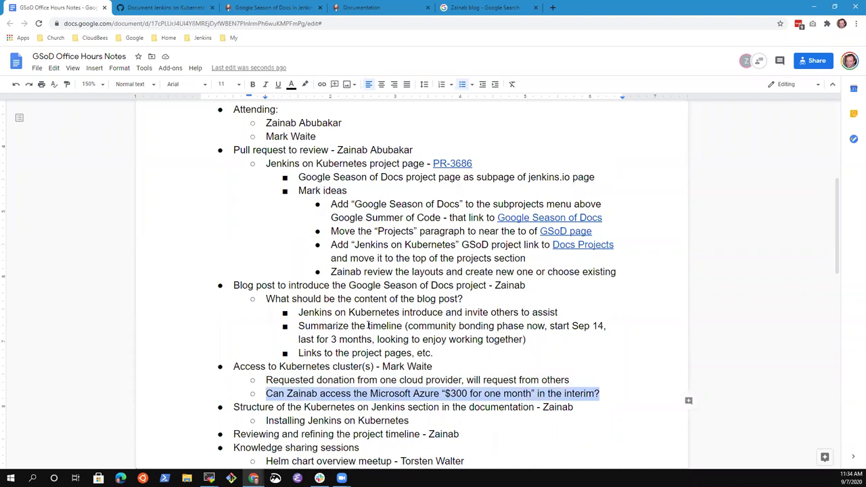
pyautogui.press('Right')
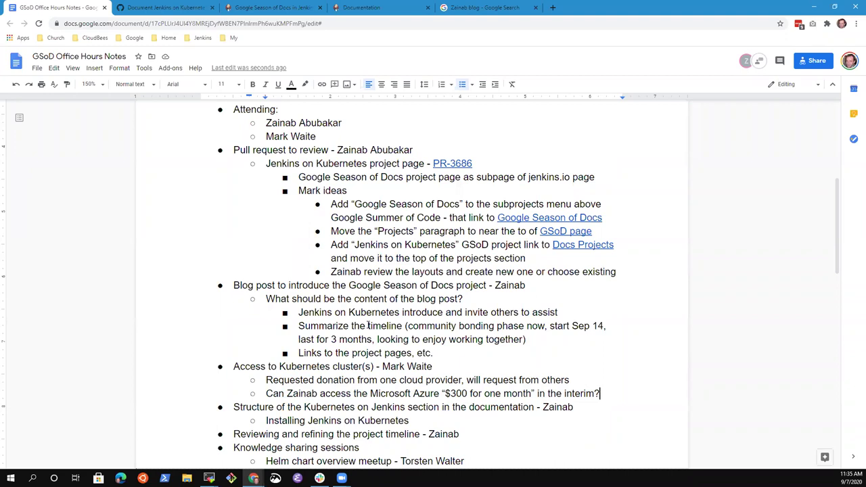
pyautogui.press('Return')
pyautogui.press('Tab')
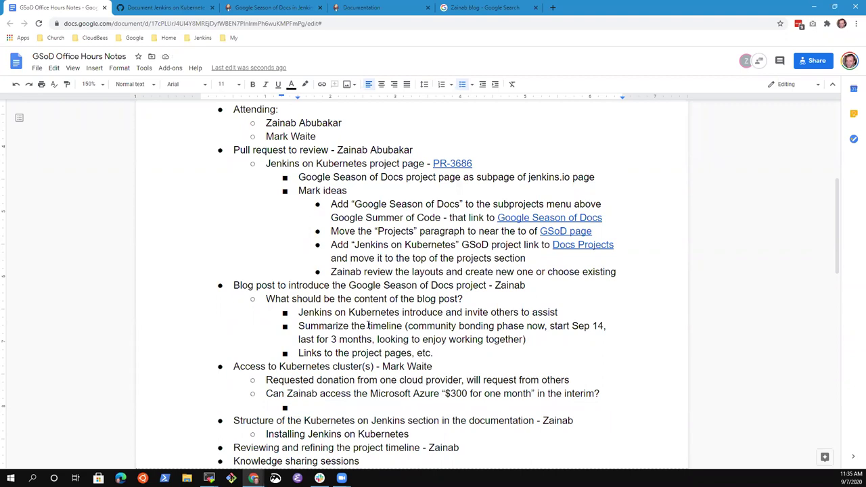
pyautogui.press('BackSpace')
pyautogui.press('BackSpace')
pyautogui.press('BackSpace')
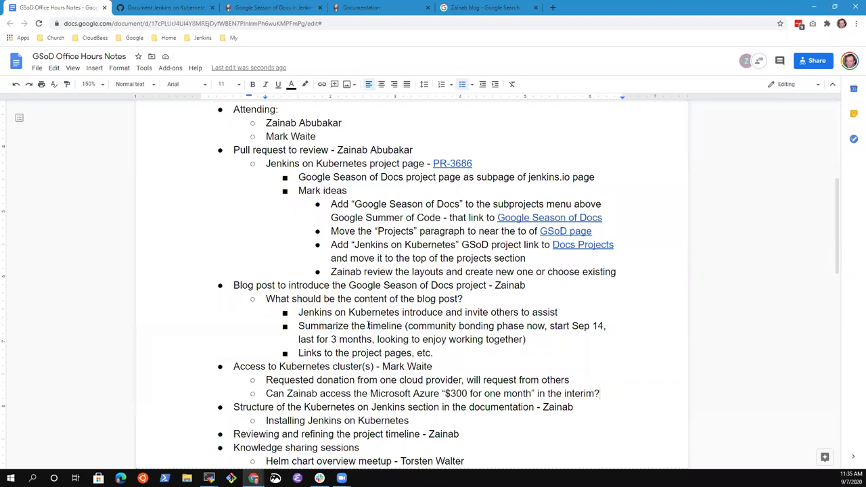
# Step: Start a 'Using mini…' note under the donation item, then discard it and delete the empty sub-point
pyautogui.press('Up')
pyautogui.press('Return')
pyautogui.write('Using mini')
pyautogui.press('BackSpace')
pyautogui.press('BackSpace')
pyautogui.press('BackSpace')
pyautogui.write('ini')
pyautogui.hotkey('shift', 'Home')
pyautogui.press('BackSpace')
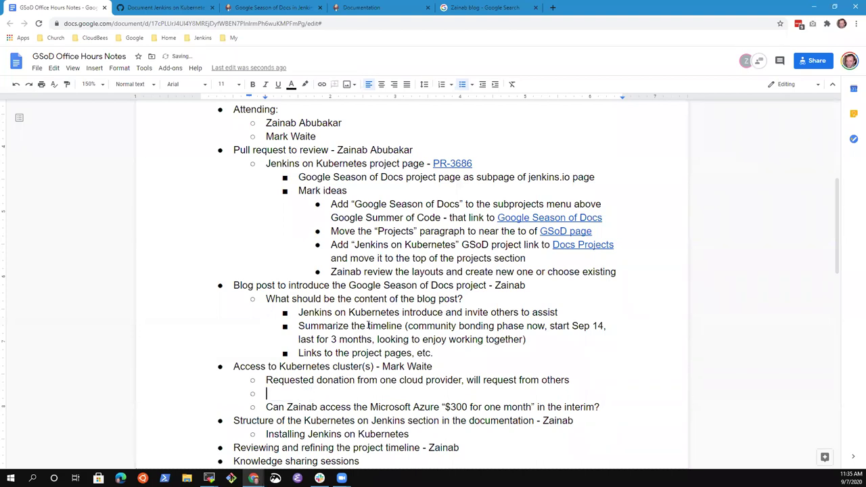
pyautogui.press('Down')
pyautogui.press('Up')
pyautogui.press('Delete')
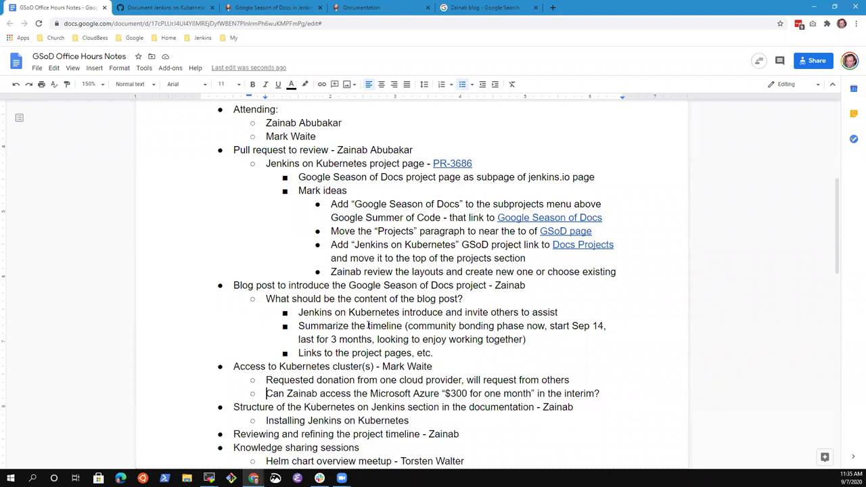
# Step: Under the Azure question, note that a participant mentioned other alternatives for local k8s cluster access
pyautogui.press('Down')
pyautogui.press('Down')
pyautogui.press('Down')
pyautogui.press('Down')
pyautogui.press('Down')
pyautogui.press('Down')
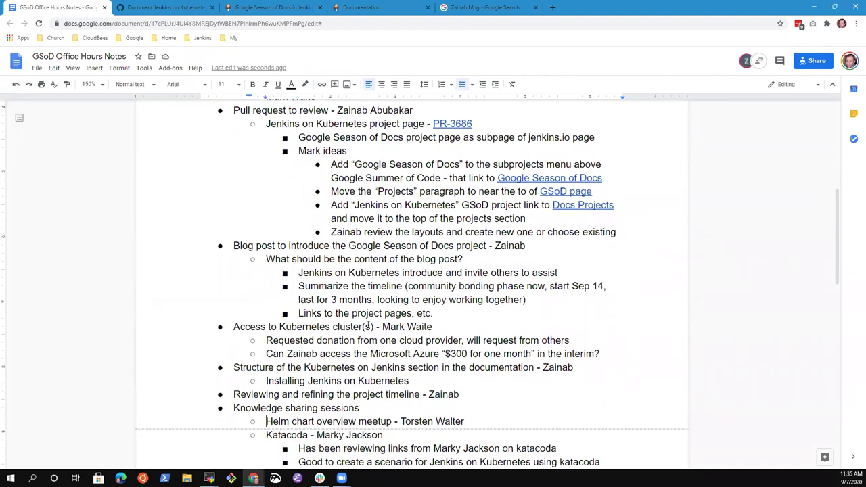
pyautogui.press('Down')
pyautogui.press('Down')
pyautogui.press('Down')
pyautogui.press('Down')
pyautogui.press('Down')
pyautogui.press('Down')
pyautogui.press('Down')
pyautogui.press('Down')
pyautogui.press('Down')
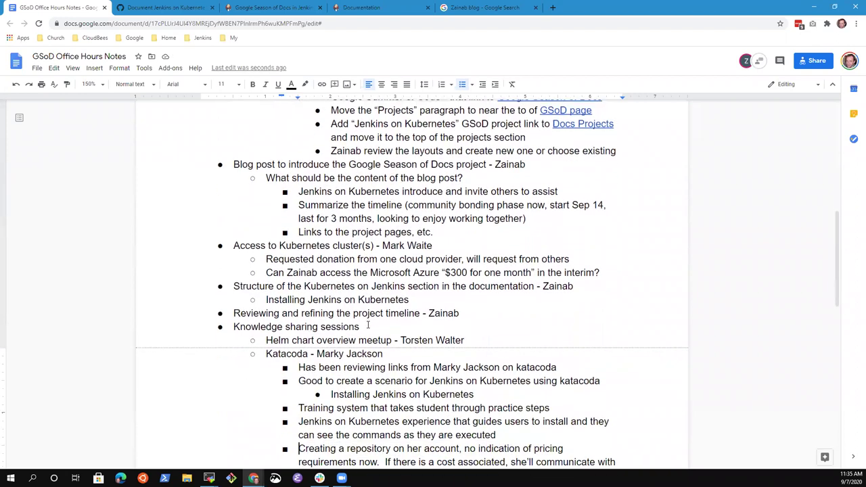
pyautogui.press('Up')
pyautogui.press('Up')
pyautogui.press('Up')
pyautogui.press('Up')
pyautogui.press('Up')
pyautogui.press('Up')
pyautogui.press('Up')
pyautogui.press('Up')
pyautogui.press('Up')
pyautogui.press('Up')
pyautogui.press('Up')
pyautogui.press('Up')
pyautogui.press('Up')
pyautogui.press('Up')
pyautogui.press('Up')
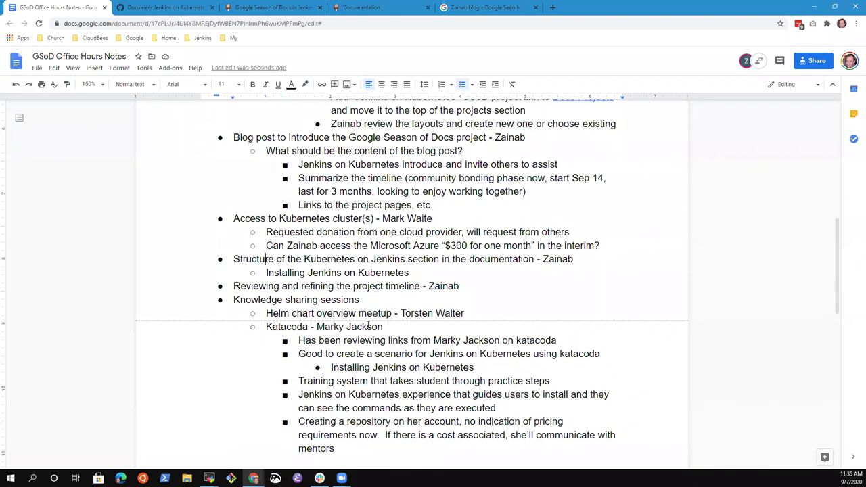
pyautogui.press('End')
pyautogui.press('Return')
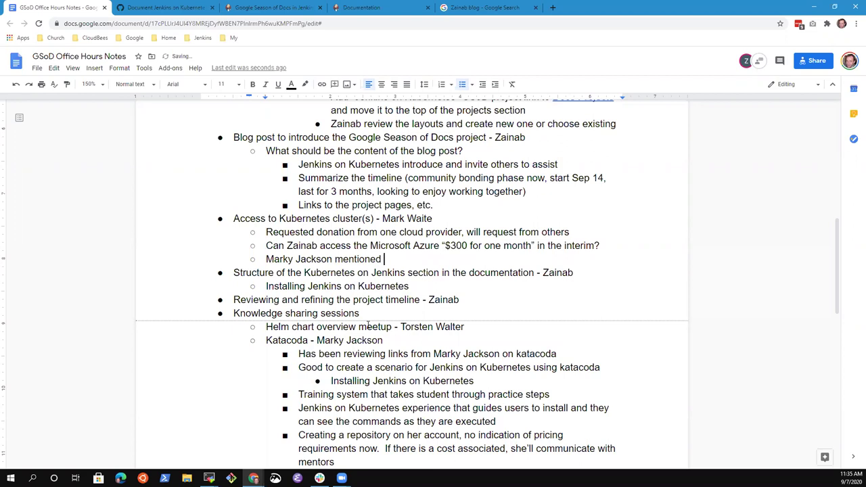
pyautogui.write('other alternatives for loc')
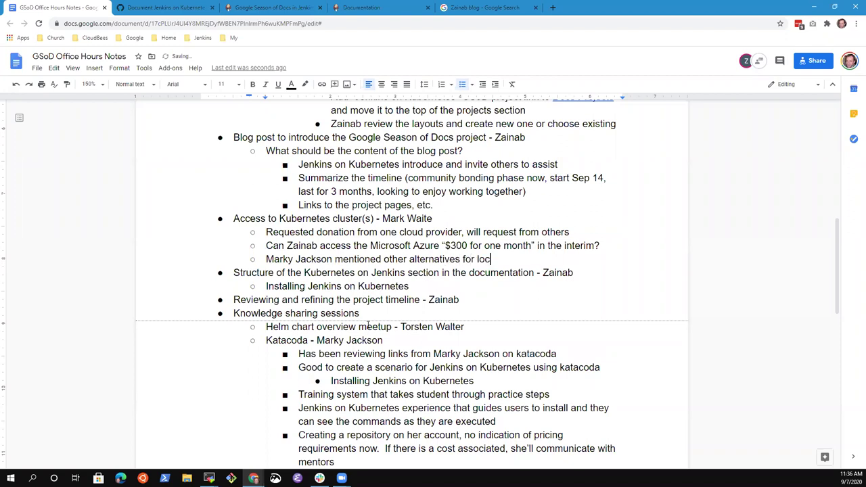
pyautogui.write('al k8s cluster access')
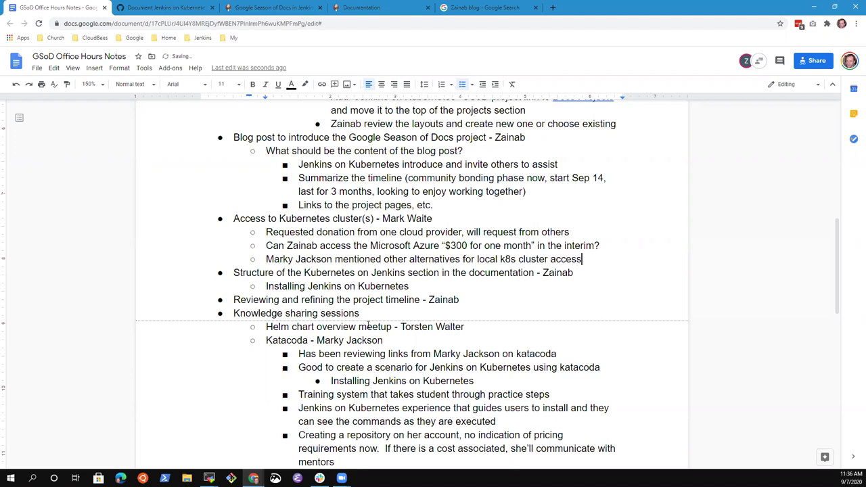
# Step: Add an indented follow-up: 'Knowledge sharing session to review and discuss' with that participant
pyautogui.press('Return')
pyautogui.press('Tab')
pyautogui.write('Knowledge sharing session to review ')
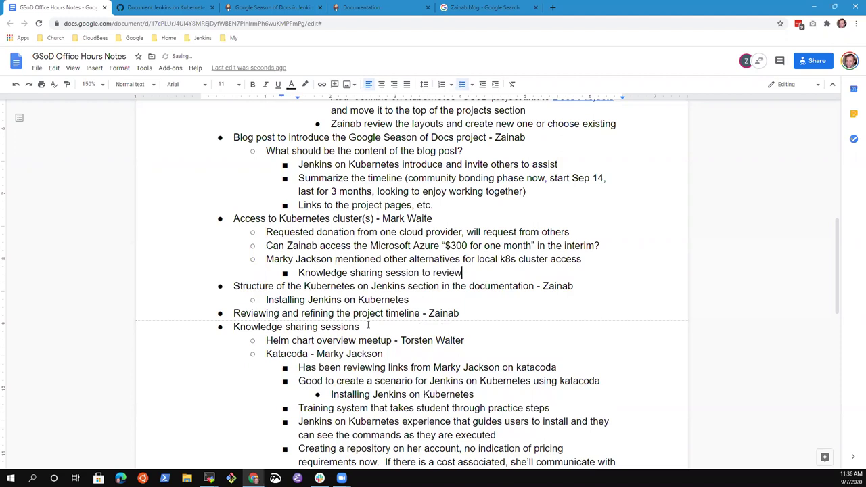
pyautogui.write('and discuss with Mark')
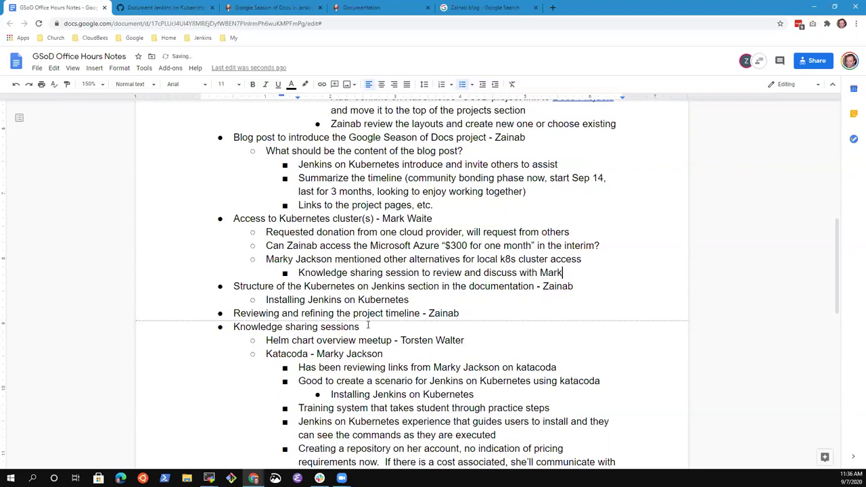
pyautogui.write('y')
pyautogui.press('Return')
pyautogui.write('Mark')
pyautogui.press('BackSpace')
pyautogui.press('BackSpace')
pyautogui.press('BackSpace')
pyautogui.press('BackSpace')
pyautogui.press('BackSpace')
pyautogui.press('BackSpace')
pyautogui.press('Down')
pyautogui.press('Down')
pyautogui.press('Down')
pyautogui.press('End')
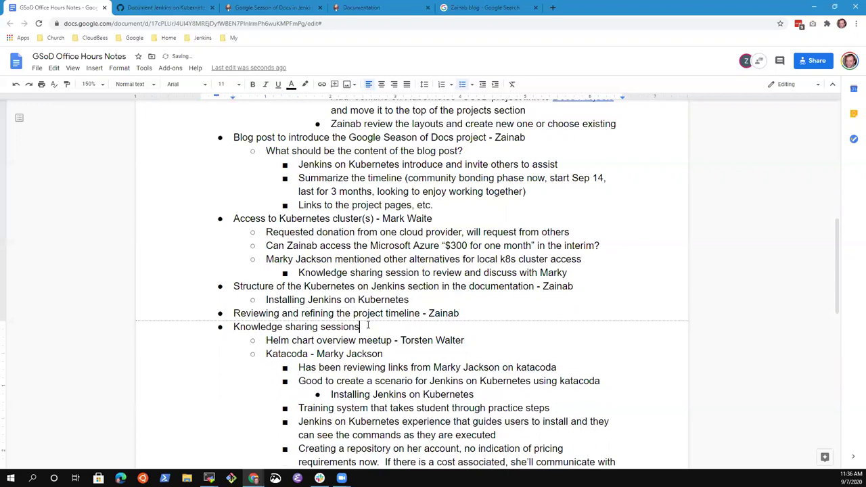
# Step: Append an action item for a participant to send "Doodle.com" proposals for times after 'Knowledge sharing sessions'
pyautogui.click(368, 325)
pyautogui.write('- Mark ')
pyautogui.write('to ')
pyautogui.write('send ')
pyautogui.write('"')
pyautogui.write('Doodle')
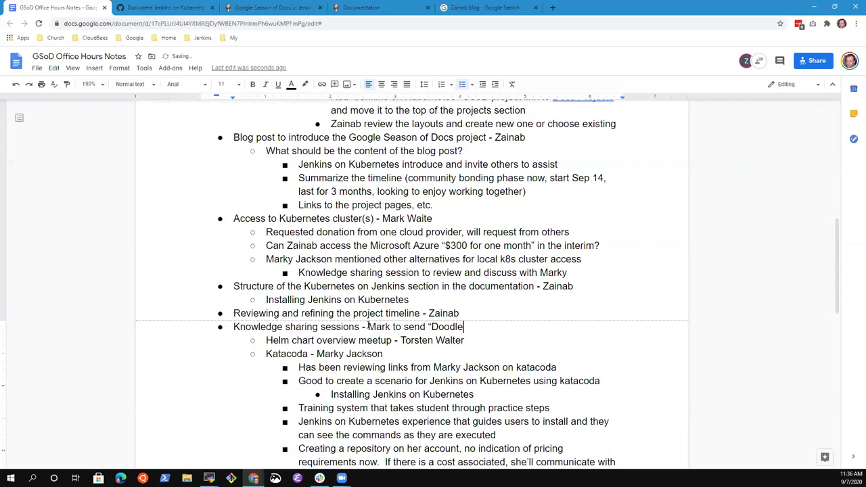
pyautogui.write('.com')
pyautogui.press('BackSpace')
pyautogui.press('BackSpace')
pyautogui.write('io')
pyautogui.press('BackSpace')
pyautogui.press('BackSpace')
pyautogui.write('om" ')
pyautogui.write('proposals for ')
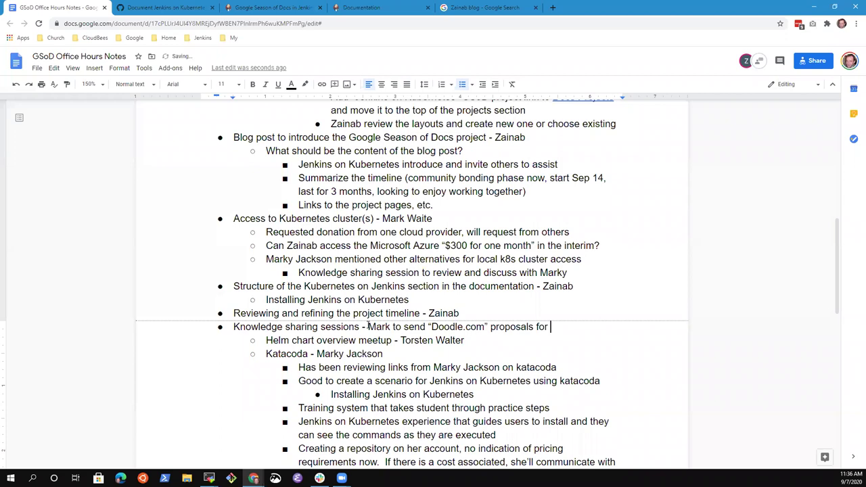
pyautogui.write('times')
# Step: Select the Katacoda, knowledge-sharing follow-up and alternatives lines in turn to review them
pyautogui.hotkey('ctrl', 'Left')
pyautogui.hotkey('ctrl', 'Down')
pyautogui.hotkey('ctrl', 'shift', 'Down')
pyautogui.press('Right')
pyautogui.hotkey('ctrl', 'shift', 'Down')
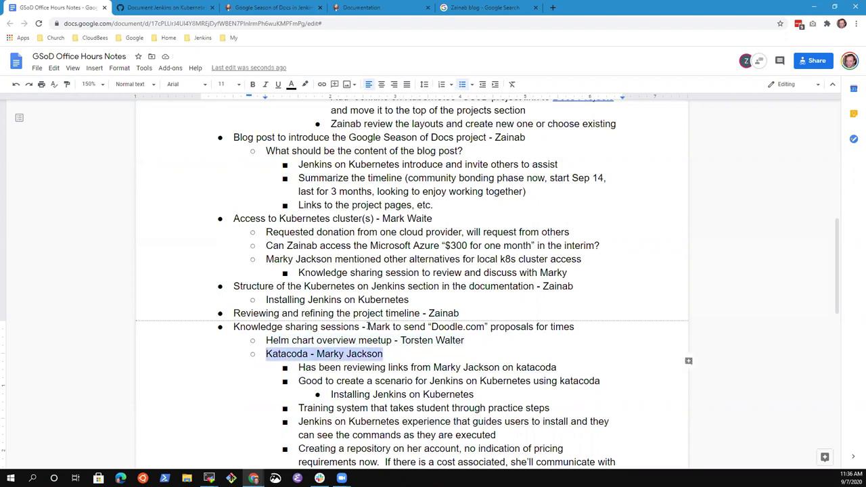
pyautogui.press('Up')
pyautogui.press('Up')
pyautogui.press('Up')
pyautogui.press('Up')
pyautogui.press('Up')
pyautogui.press('Up')
pyautogui.press('Up')
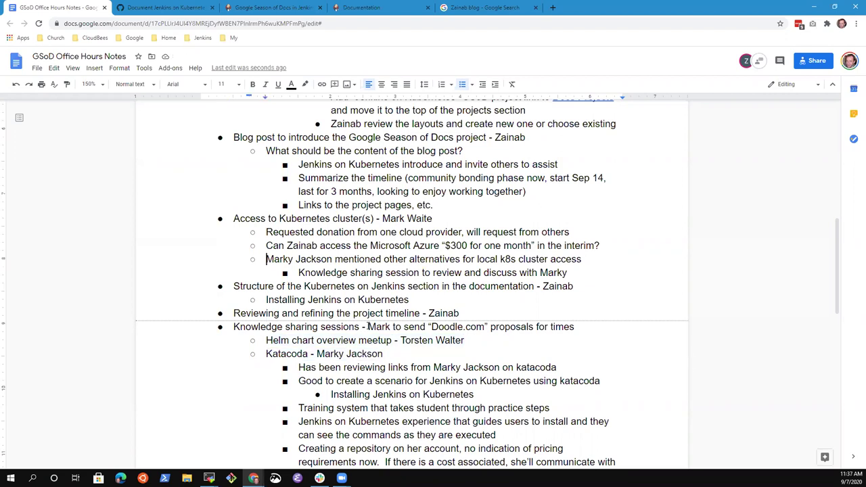
pyautogui.press('Down')
pyautogui.hotkey('ctrl', 'shift', 'Down')
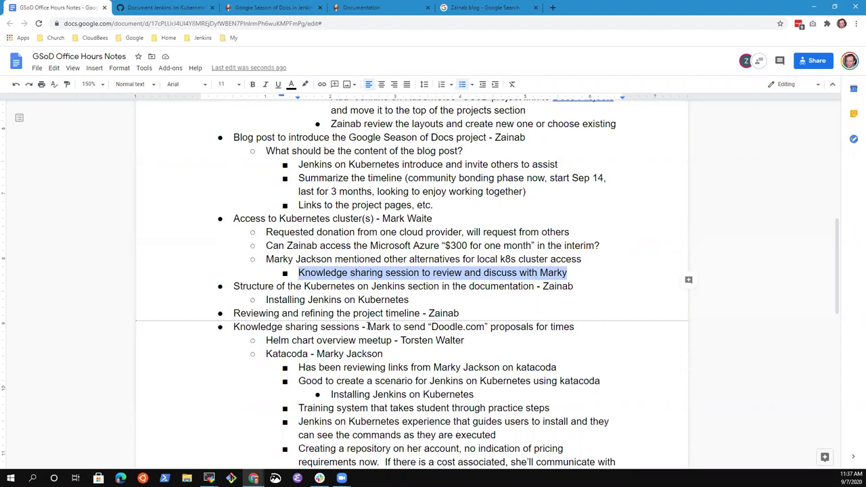
pyautogui.click(300, 259)
pyautogui.tripleClick(298, 272)
pyautogui.click(296, 259)
pyautogui.press('End')
pyautogui.hotkey('shift', 'Home')
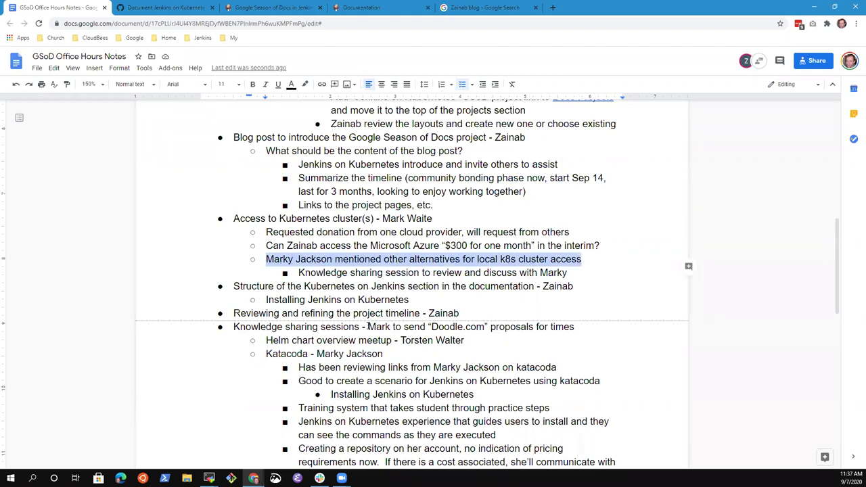
pyautogui.press('Down')
pyautogui.press('Down')
pyautogui.press('Home')
pyautogui.press('End')
pyautogui.press('Home')
pyautogui.hotkey('shift', 'End')
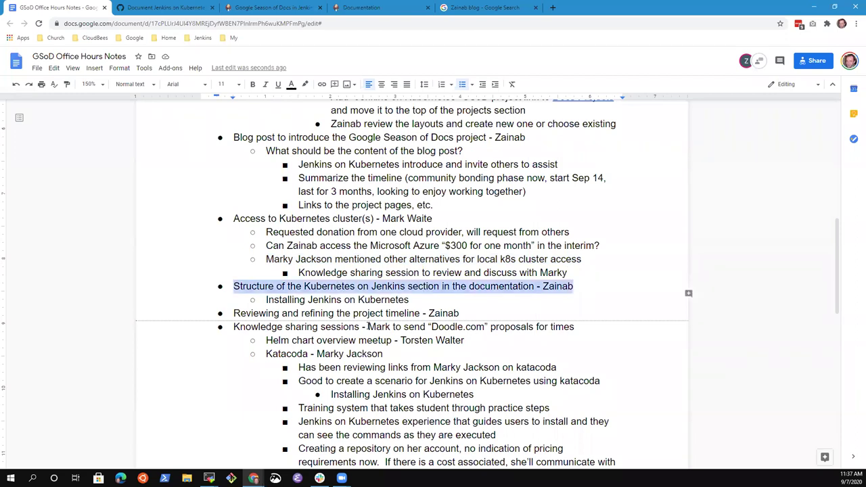
pyautogui.press('Home')
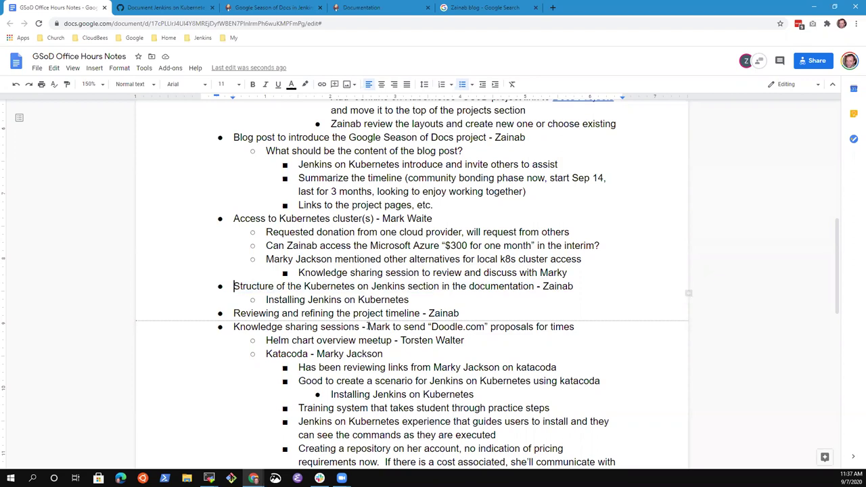
pyautogui.hotkey('shift', 'End')
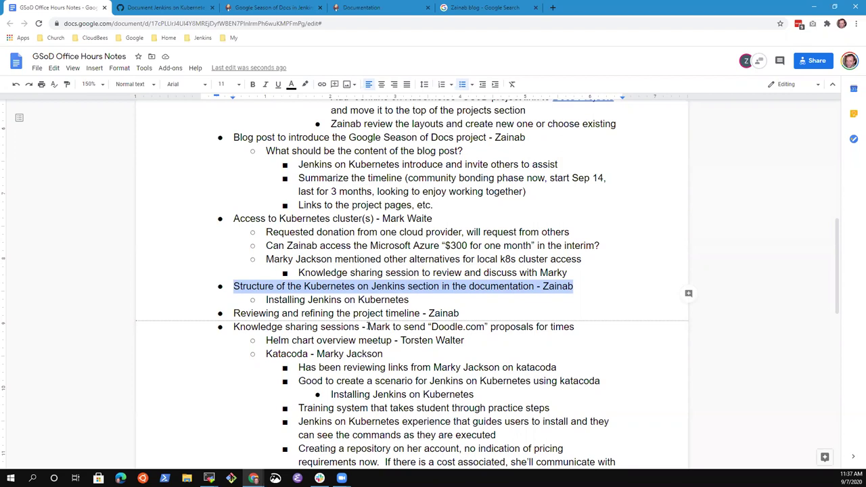
pyautogui.press('Down')
pyautogui.press('Down')
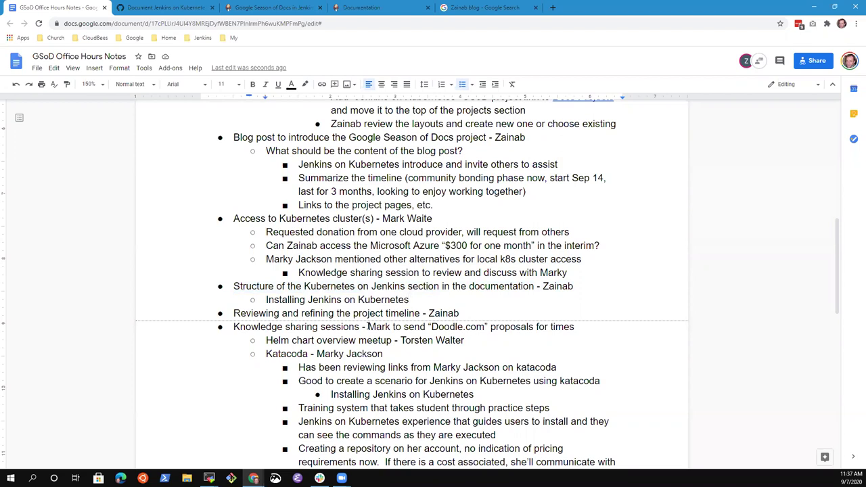
pyautogui.press('Up')
pyautogui.press('End')
pyautogui.press('Home')
pyautogui.press('End')
pyautogui.press('Home')
pyautogui.hotkey('shift', 'End')
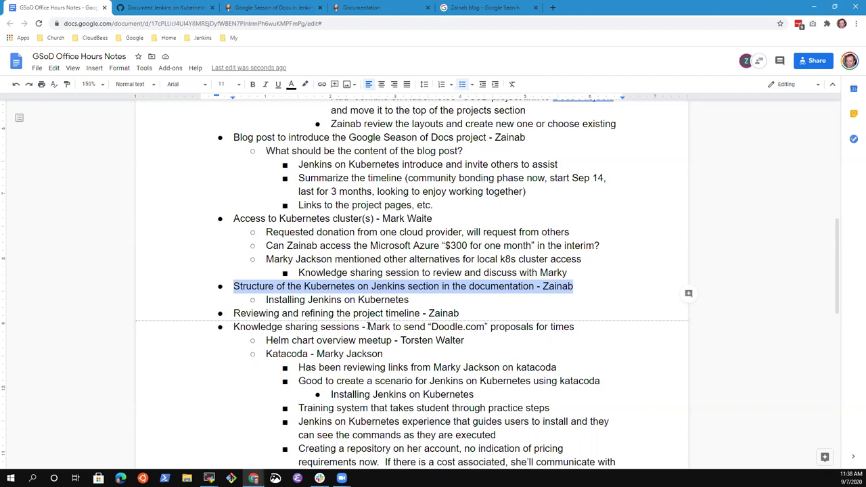
pyautogui.press('Down')
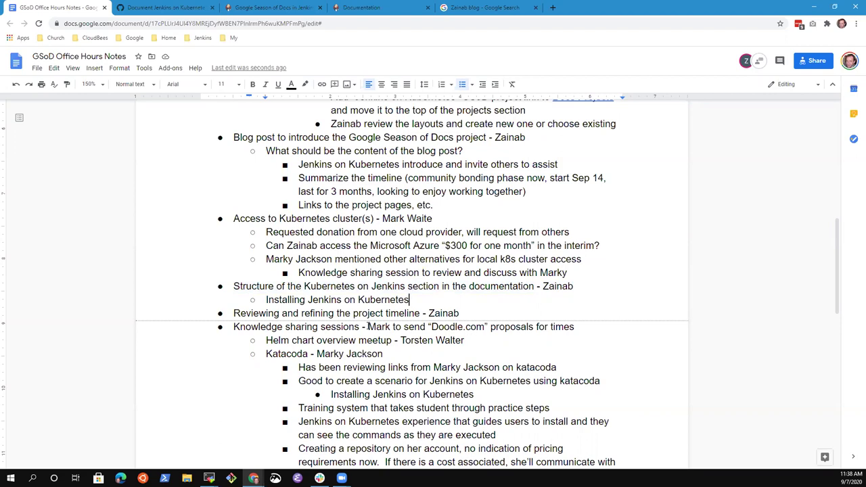
pyautogui.press('Up')
pyautogui.press('Home')
pyautogui.press('Down')
pyautogui.press('End')
pyautogui.press('End')
# Step: Add an indented sub-point under the structure item: 'Review proposal in next session, refine and update'
pyautogui.press('Return')
pyautogui.press('Tab')
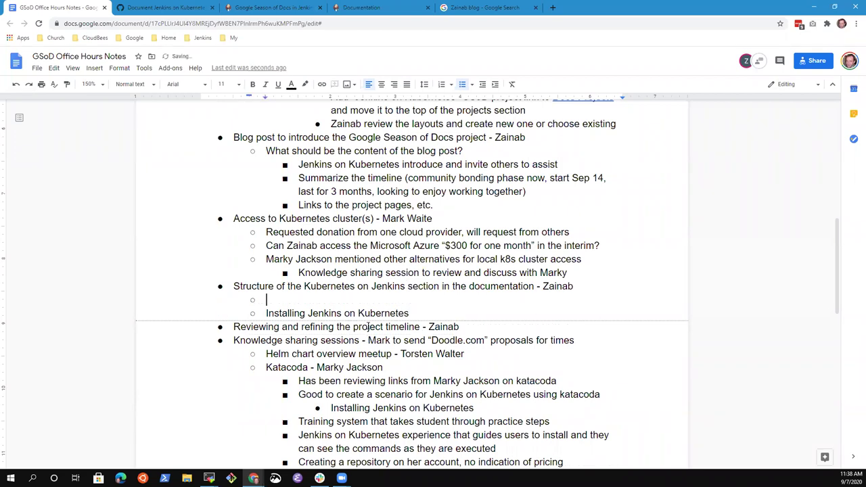
pyautogui.write('Review proposal in new')
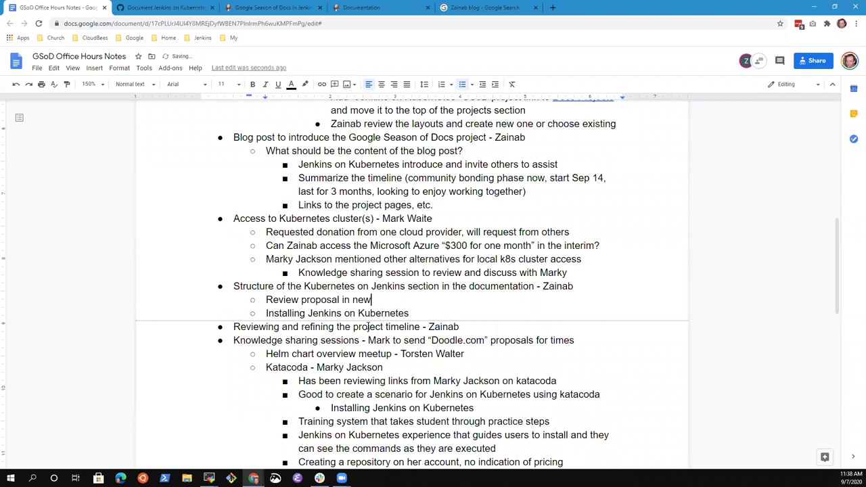
pyautogui.press('BackSpace')
pyautogui.write('xt session, refine and update')
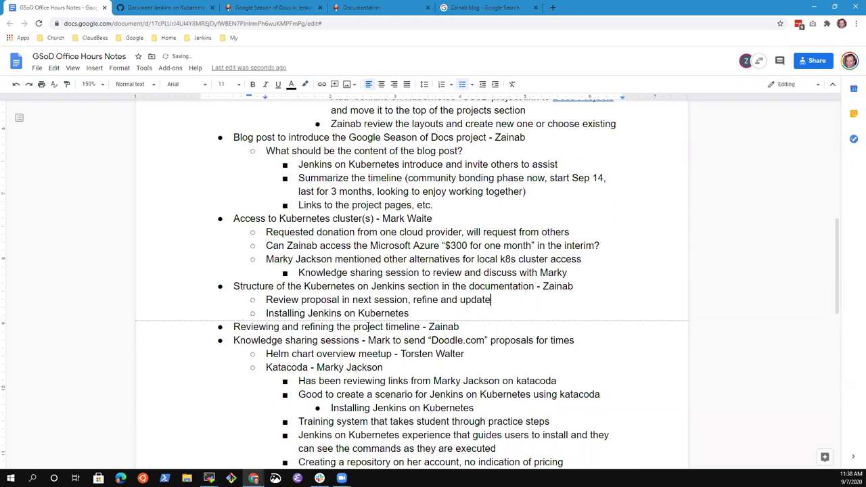
pyautogui.hotkey('ctrl', 'shift', 'Left')
pyautogui.hotkey('ctrl', 'shift', 'Left')
pyautogui.hotkey('ctrl', 'shift', 'Left')
pyautogui.hotkey('ctrl', 'shift', 'Left')
pyautogui.hotkey('ctrl', 'shift', 'Left')
pyautogui.hotkey('ctrl', 'shift', 'Left')
pyautogui.hotkey('ctrl', 'shift', 'Left')
pyautogui.hotkey('ctrl', 'shift', 'Left')
pyautogui.hotkey('ctrl', 'shift', 'Left')
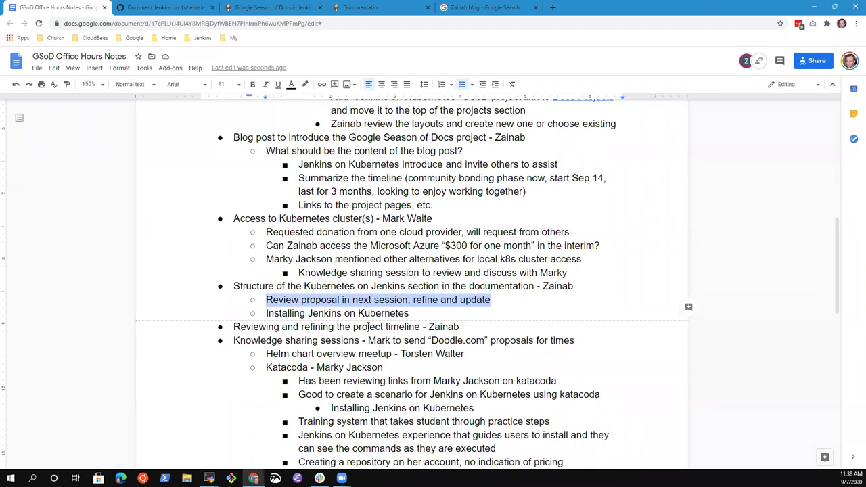
pyautogui.press('Right')
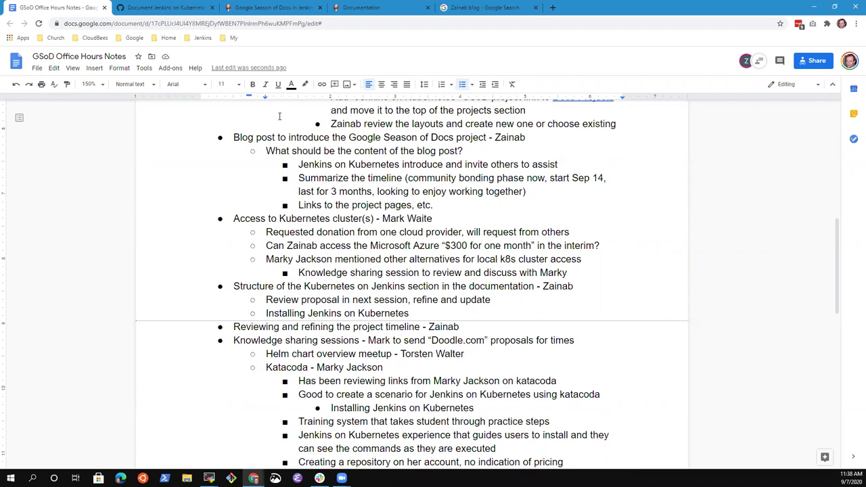
# Step: Go to the Document Jenkins on Kubernetes project page from the Google Season of Docs in Jenkins page
pyautogui.click(478, 8)
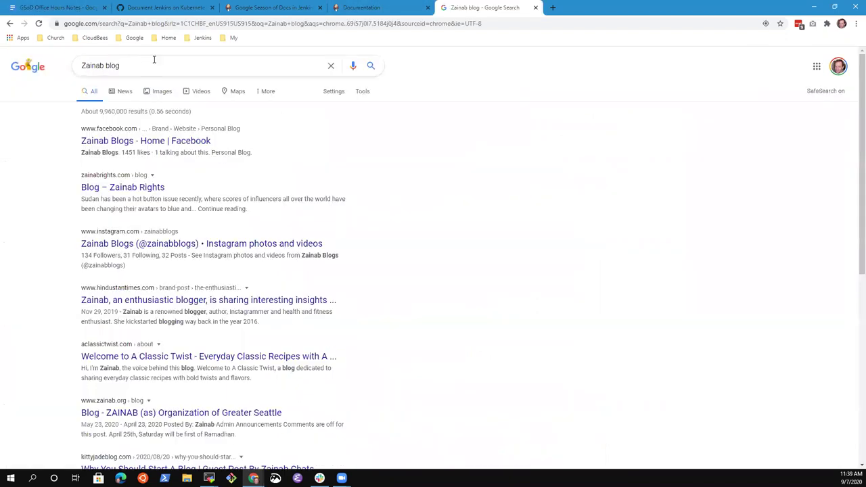
pyautogui.click(169, 25)
pyautogui.write('GSoD')
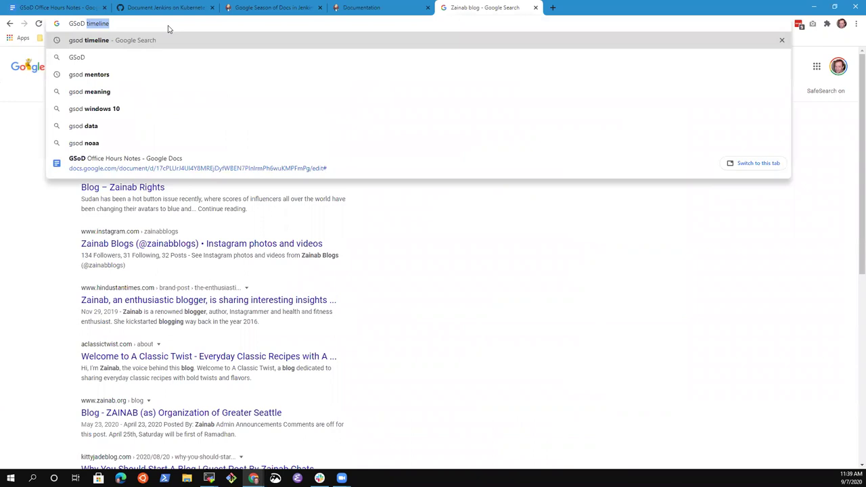
pyautogui.press('Escape')
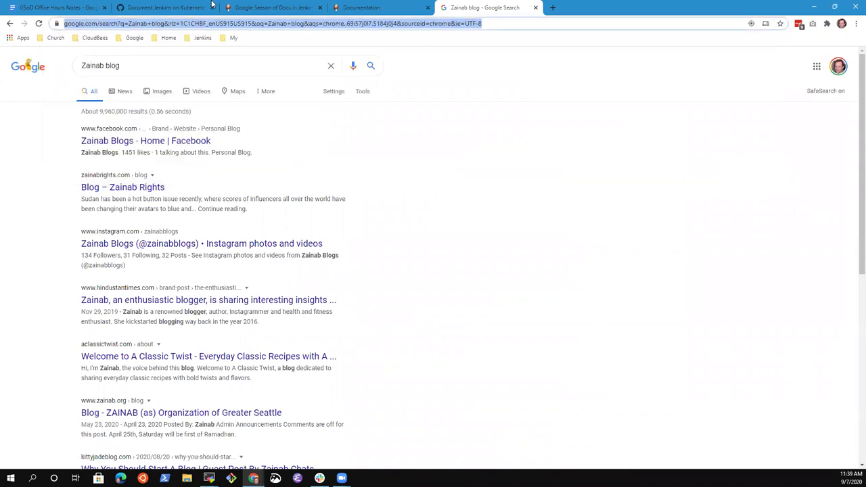
pyautogui.click(195, 7)
pyautogui.click(269, 7)
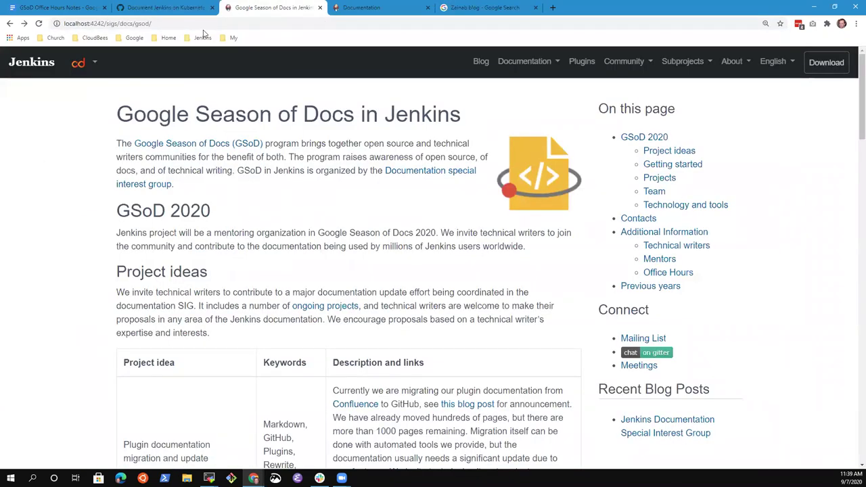
pyautogui.scroll(-4, 207, 210)
pyautogui.scroll(-10, 207, 209)
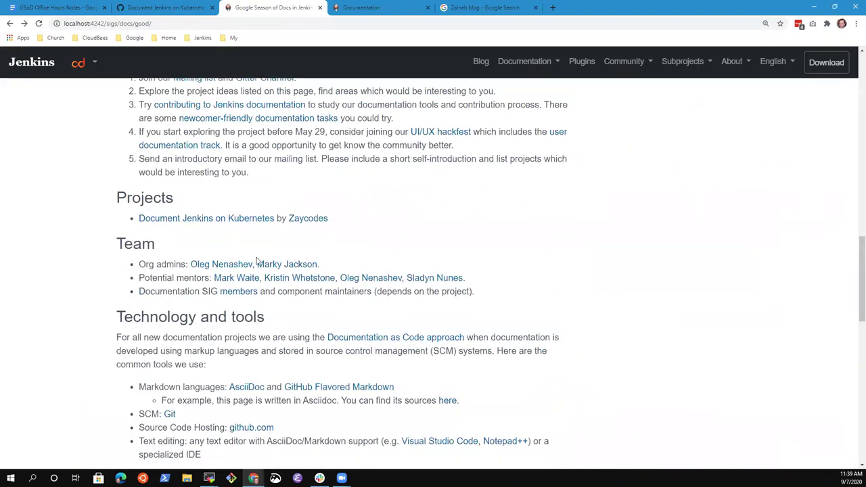
pyautogui.click(203, 220)
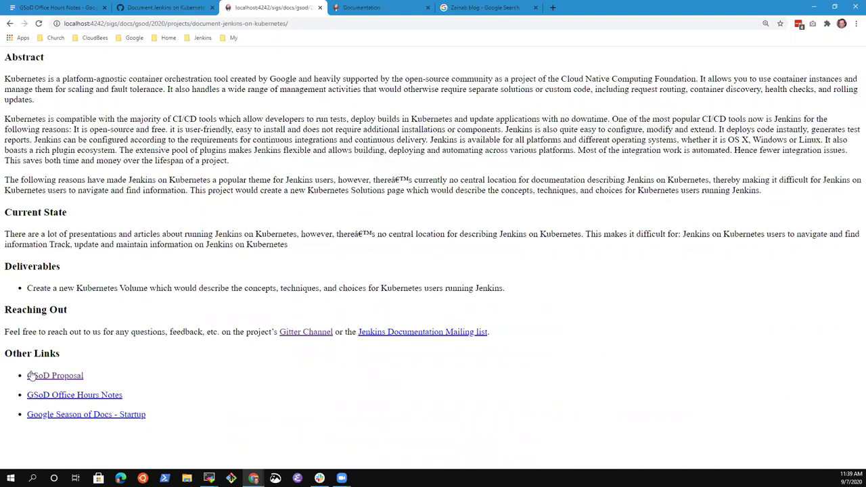
# Step: Open GSoD Proposal, GSoD Office Hours Notes and Google Season of Docs - Startup in new tabs
pyautogui.rightClick(51, 379)
pyautogui.click(81, 278)
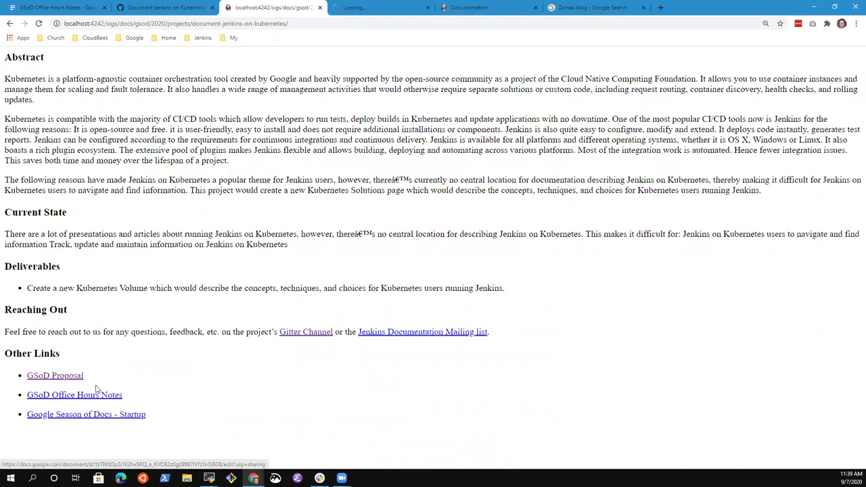
pyautogui.rightClick(97, 398)
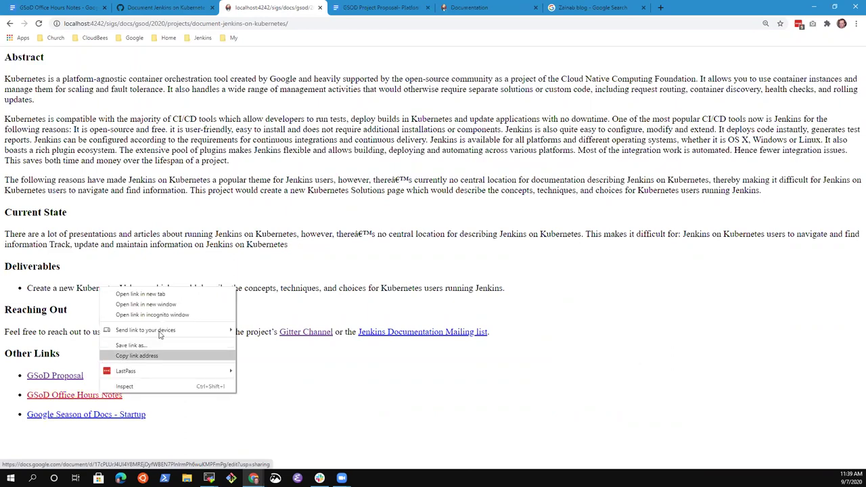
pyautogui.click(167, 293)
pyautogui.rightClick(110, 415)
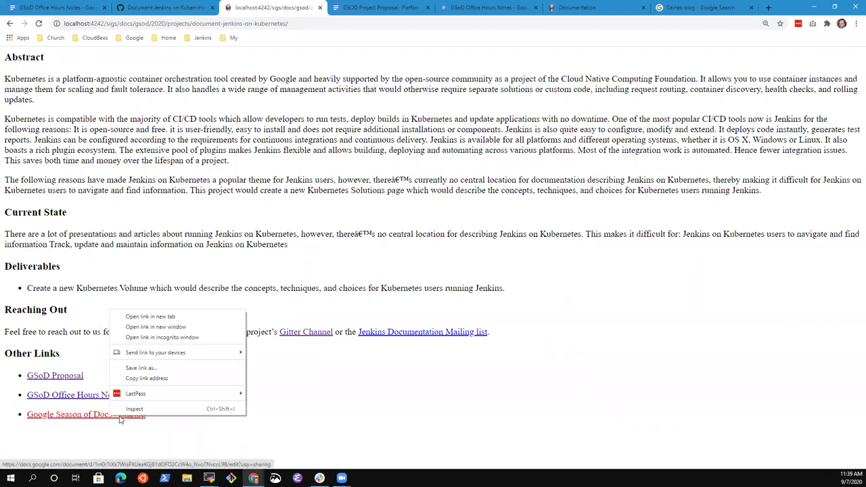
pyautogui.click(162, 317)
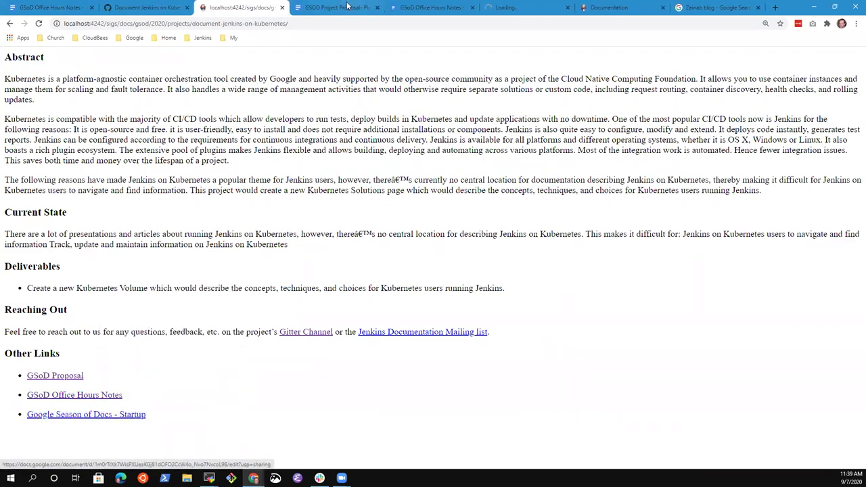
# Step: Look over the new tabs and copy the GSOD Project Proposal document's address
pyautogui.click(531, 9)
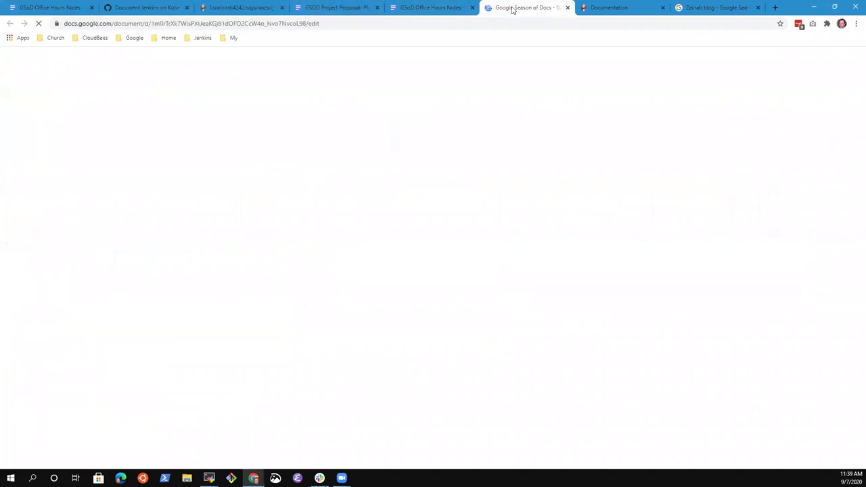
pyautogui.click(410, 7)
pyautogui.click(612, 8)
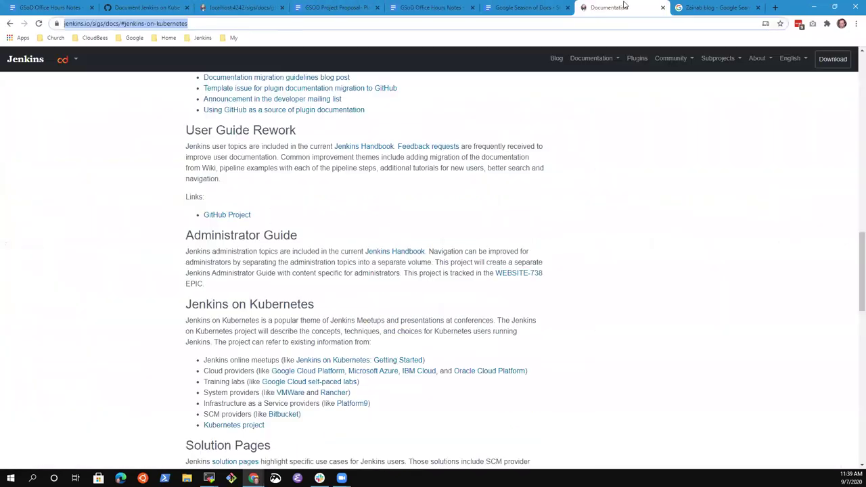
pyautogui.click(338, 9)
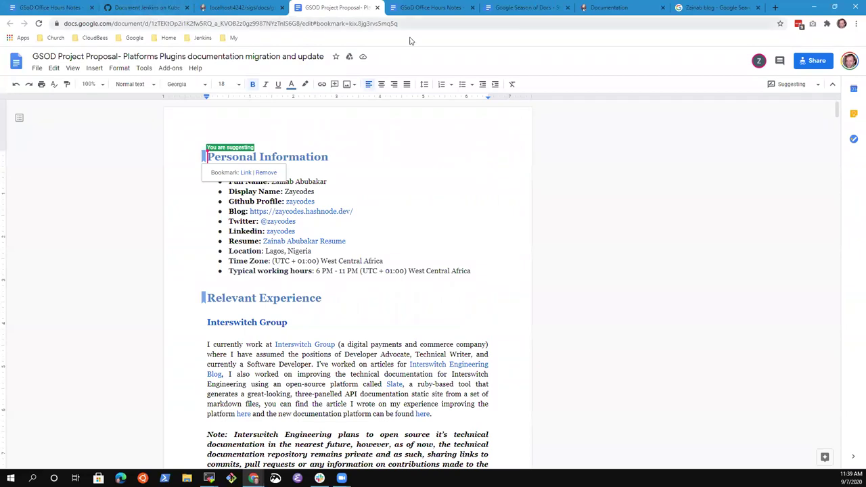
pyautogui.click(418, 24)
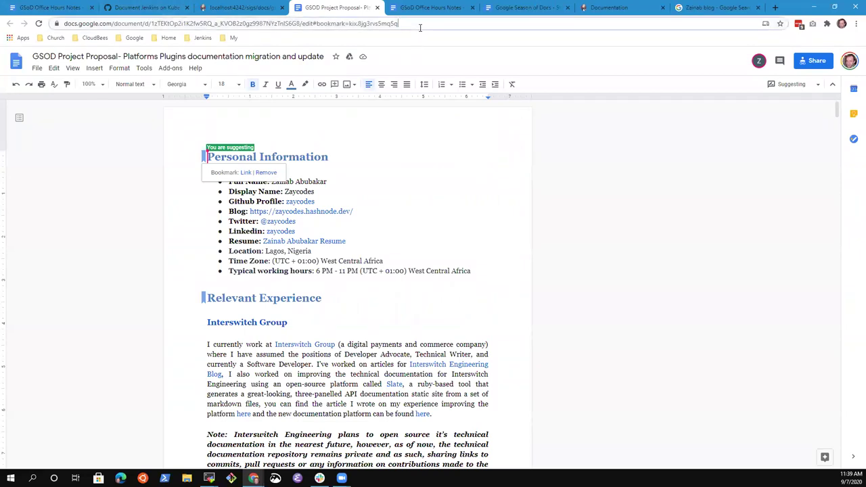
pyautogui.click(107, 8)
# Step: Link the word 'proposal' in the review follow-up to the copied GSOD Project Proposal address
pyautogui.click(34, 8)
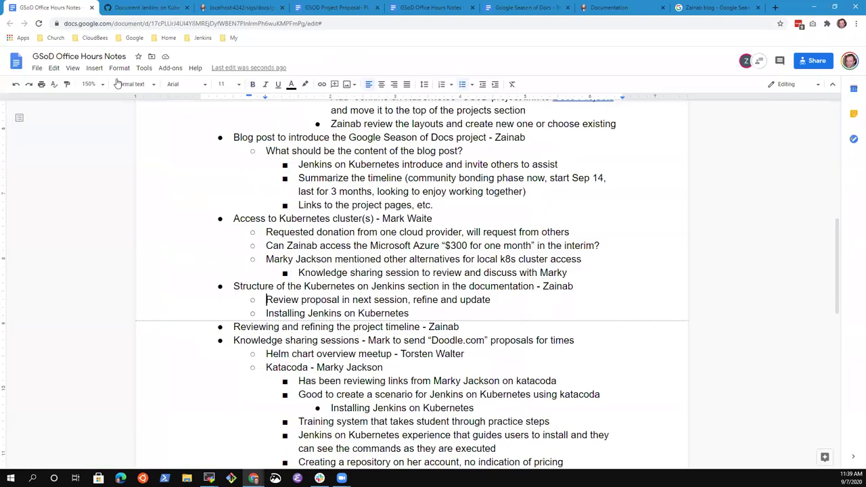
pyautogui.hotkey('ctrl', 'Right')
pyautogui.hotkey('ctrl', 'Right')
pyautogui.hotkey('ctrl', 'Left')
pyautogui.hotkey('ctrl', 'shift', 'Right')
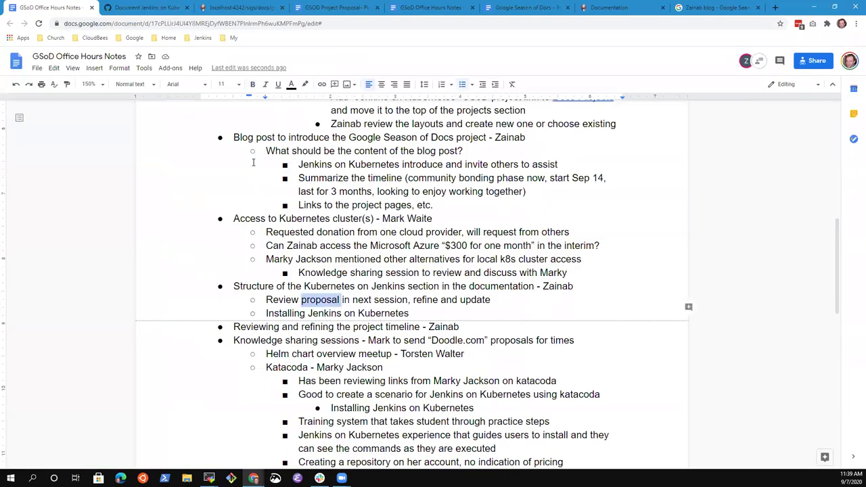
pyautogui.hotkey('ctrl', 'k')
pyautogui.hotkey('ctrl', 'v')
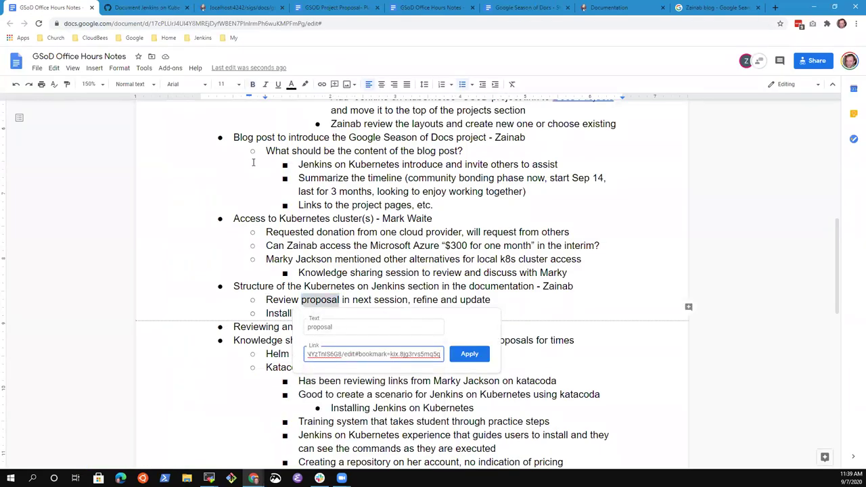
pyautogui.press('Return')
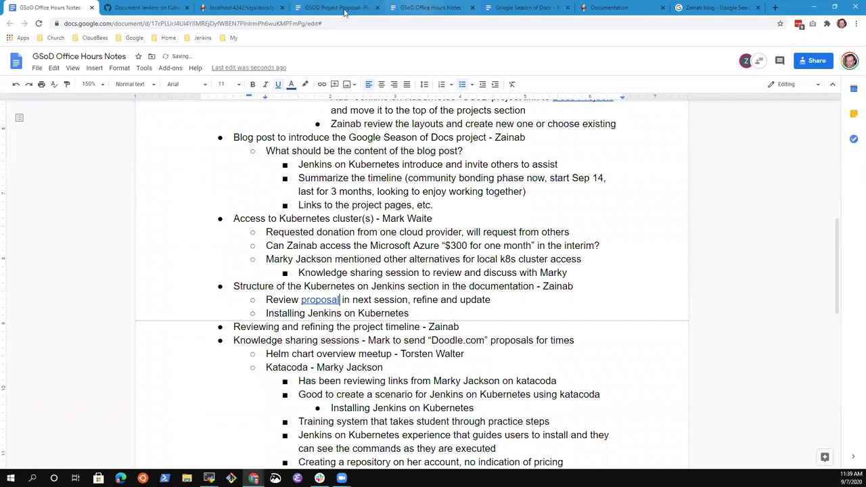
pyautogui.click(338, 9)
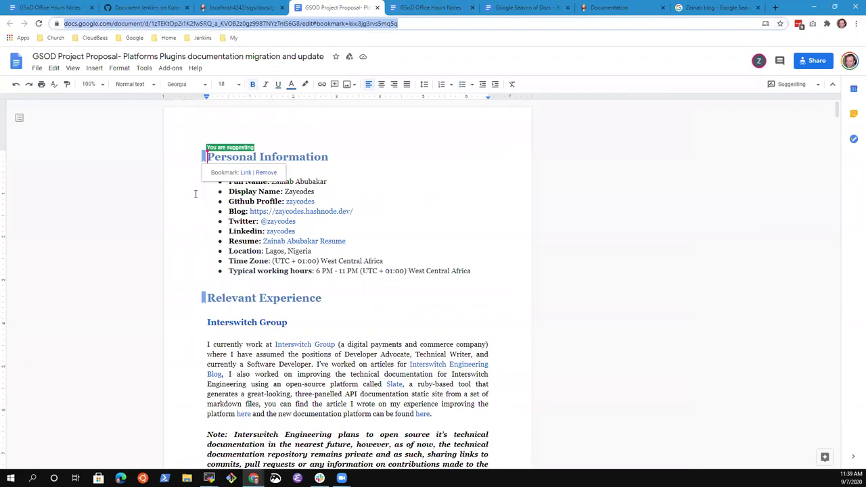
pyautogui.click(224, 241)
pyautogui.scroll(-10, 213, 268)
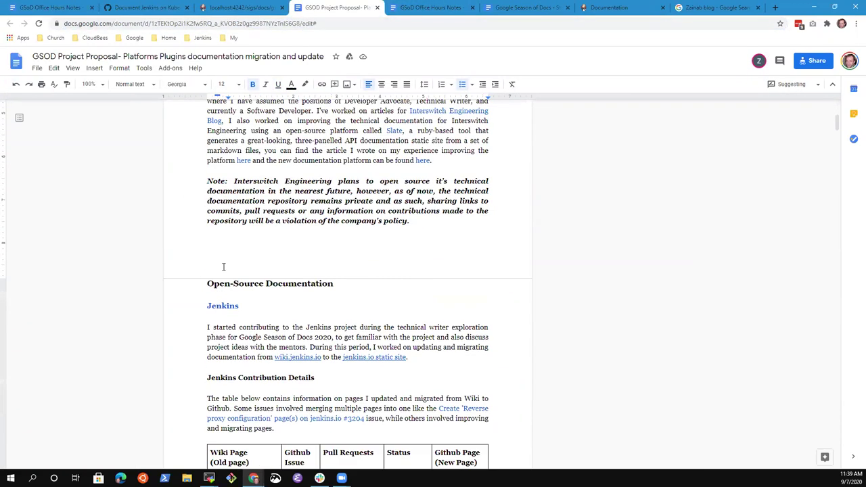
pyautogui.scroll(-15, 256, 237)
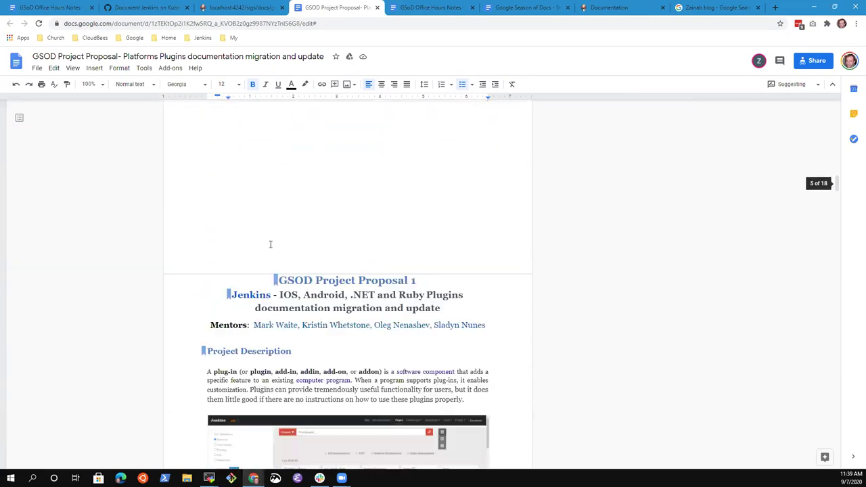
pyautogui.scroll(-15, 282, 244)
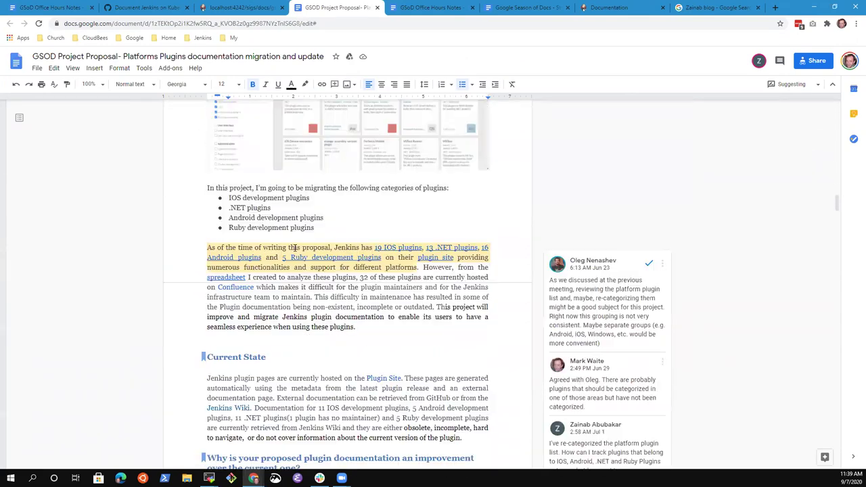
pyautogui.scroll(-15, 300, 254)
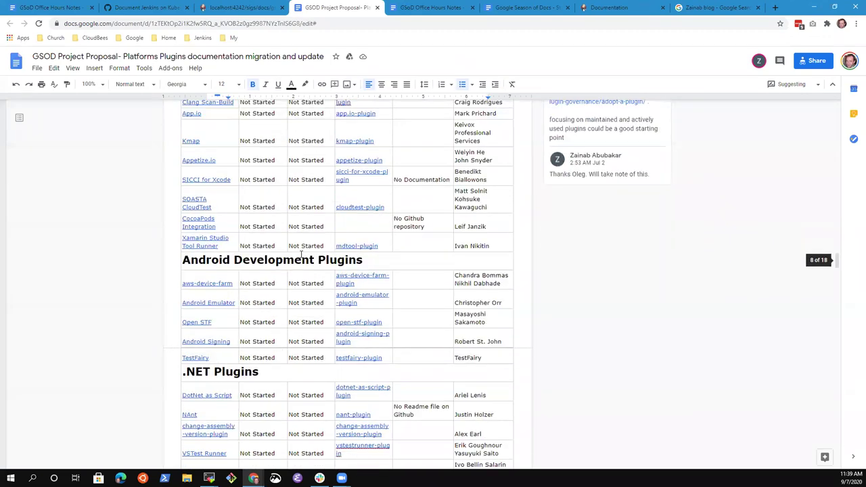
pyautogui.scroll(-3, 304, 255)
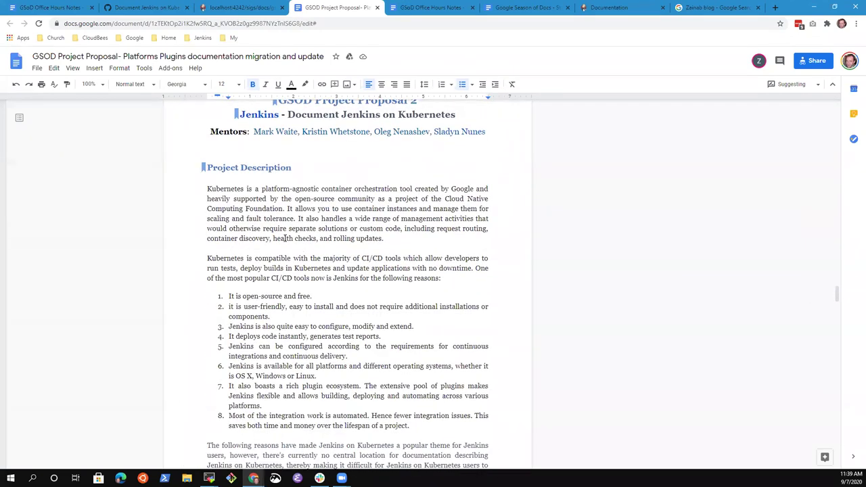
pyautogui.scroll(-8, 290, 239)
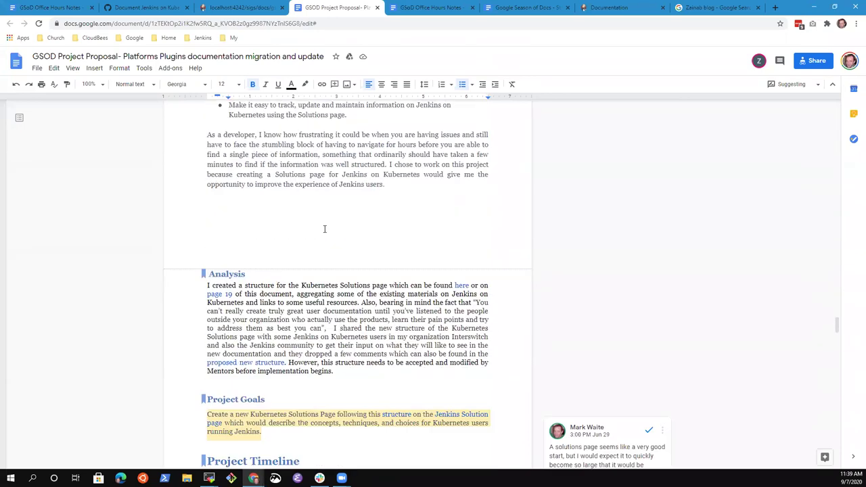
pyautogui.scroll(-6, 324, 229)
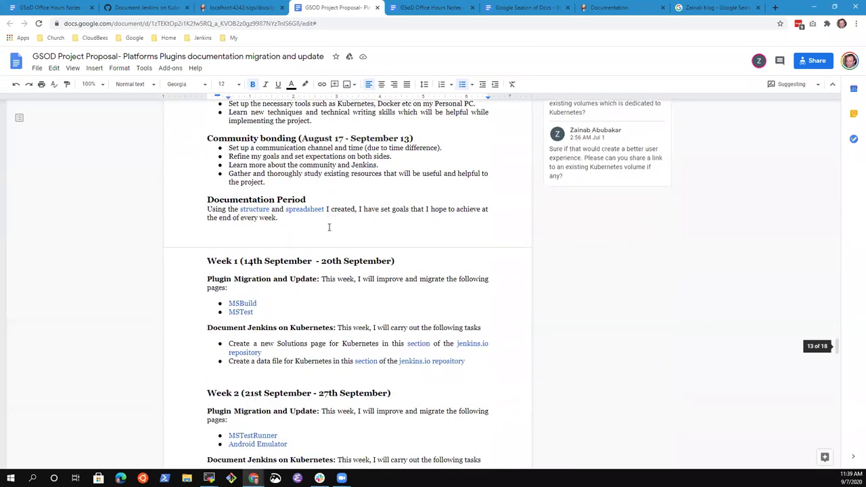
pyautogui.scroll(-3, 329, 226)
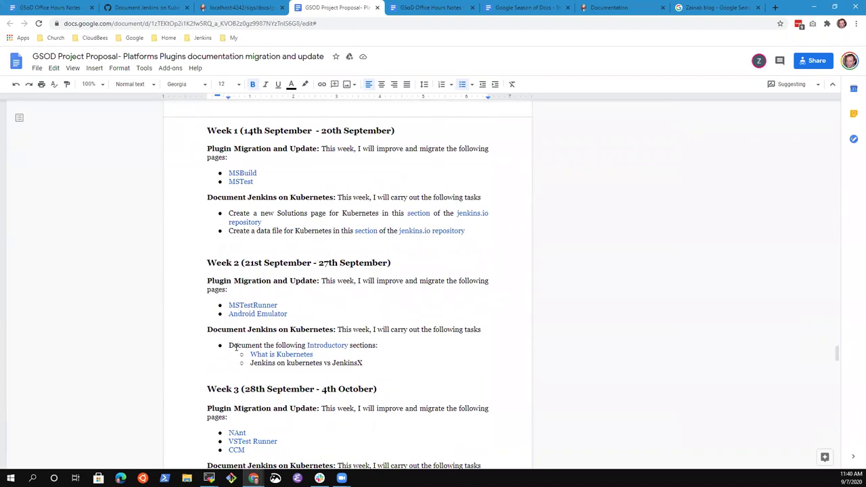
pyautogui.moveTo(231, 343); pyautogui.dragTo(399, 345)
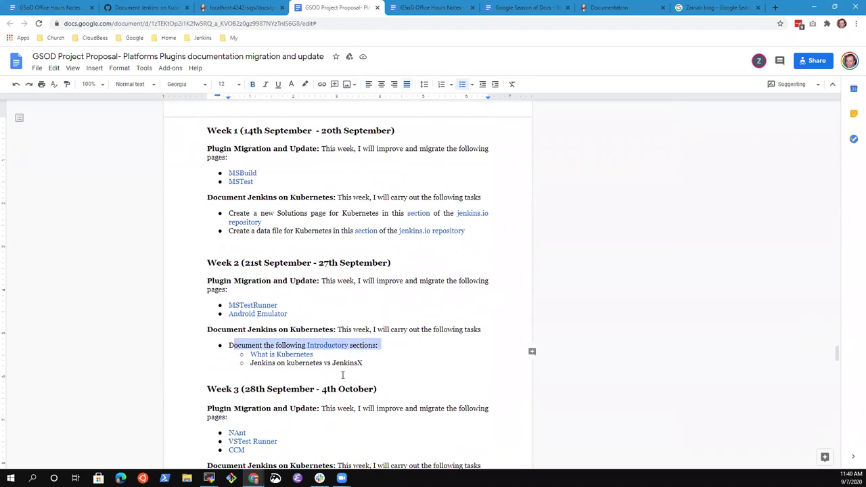
pyautogui.click(256, 364)
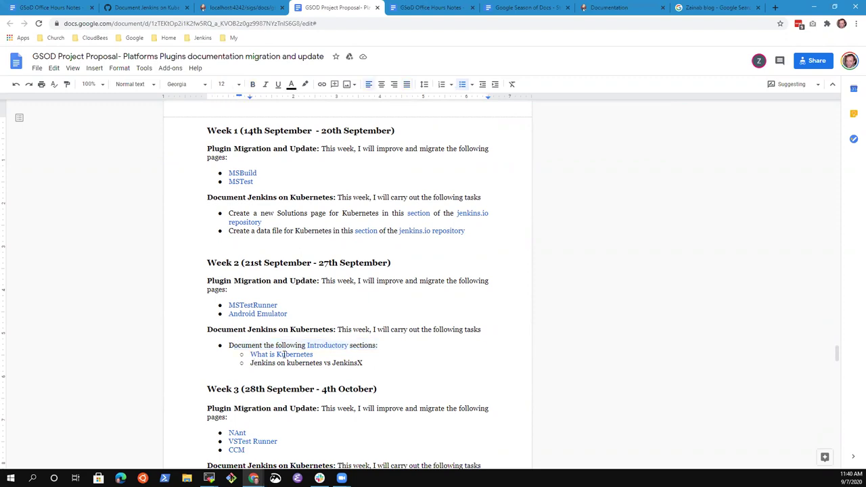
pyautogui.scroll(-4, 315, 345)
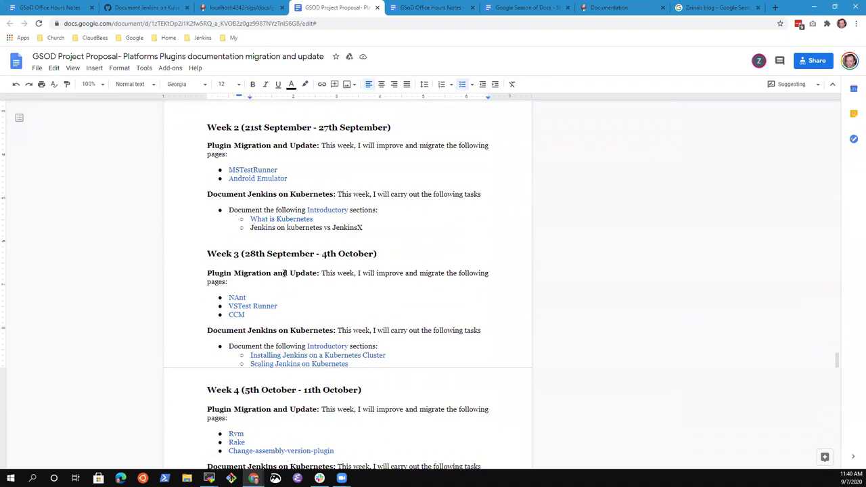
pyautogui.scroll(4, 345, 285)
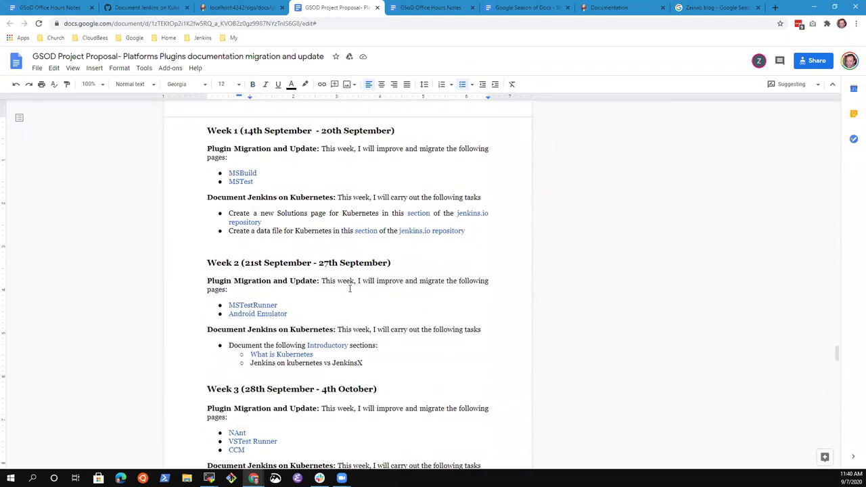
pyautogui.scroll(-6, 353, 288)
pyautogui.scroll(-8, 355, 290)
pyautogui.scroll(-14, 369, 293)
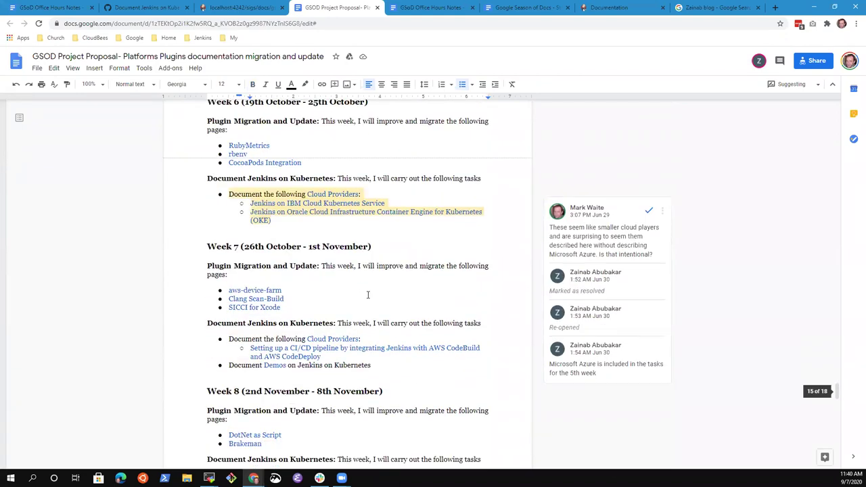
pyautogui.scroll(-3, 375, 293)
pyautogui.scroll(-4, 372, 298)
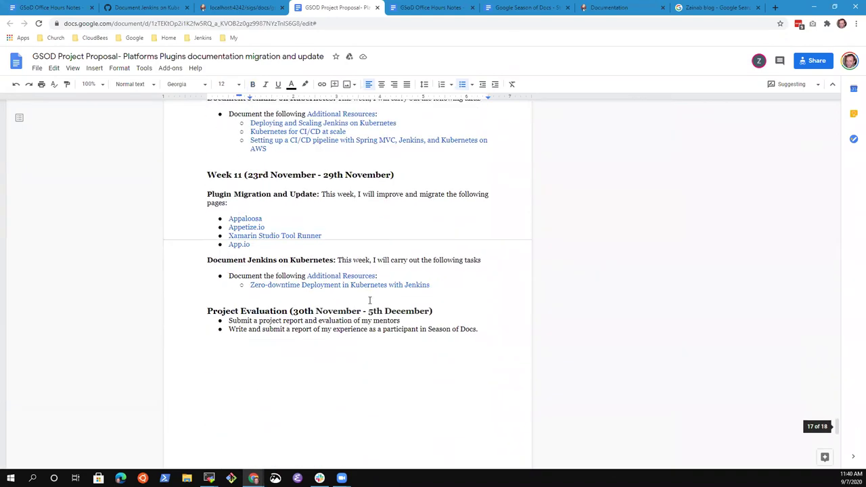
pyautogui.scroll(-8, 372, 299)
# Step: Copy the link address of the proposal's structure heading bookmark
pyautogui.scroll(1, 375, 299)
pyautogui.scroll(-1, 375, 299)
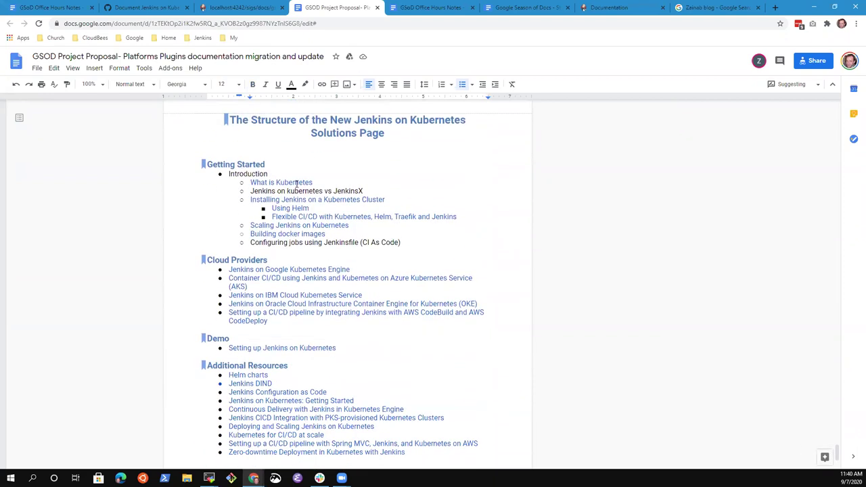
pyautogui.click(223, 125)
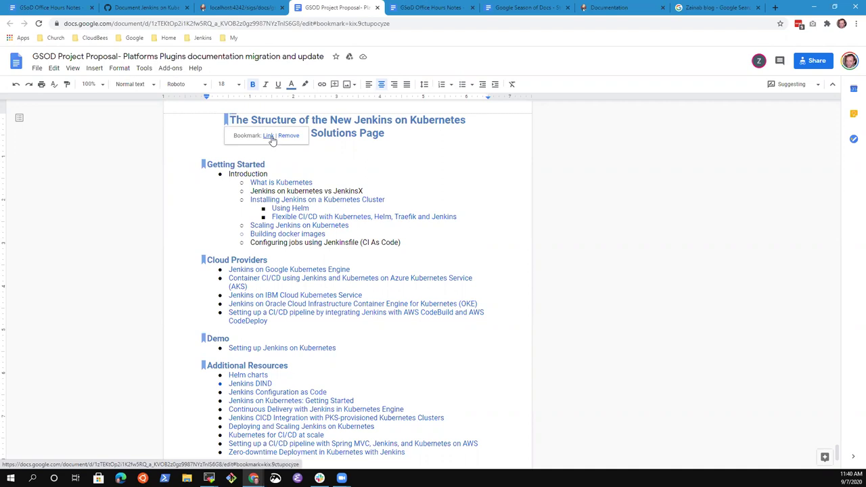
pyautogui.rightClick(271, 138)
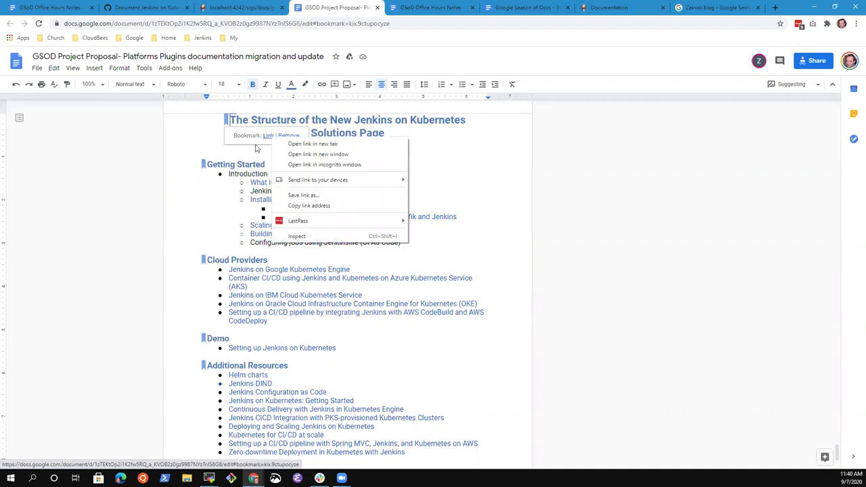
pyautogui.click(153, 7)
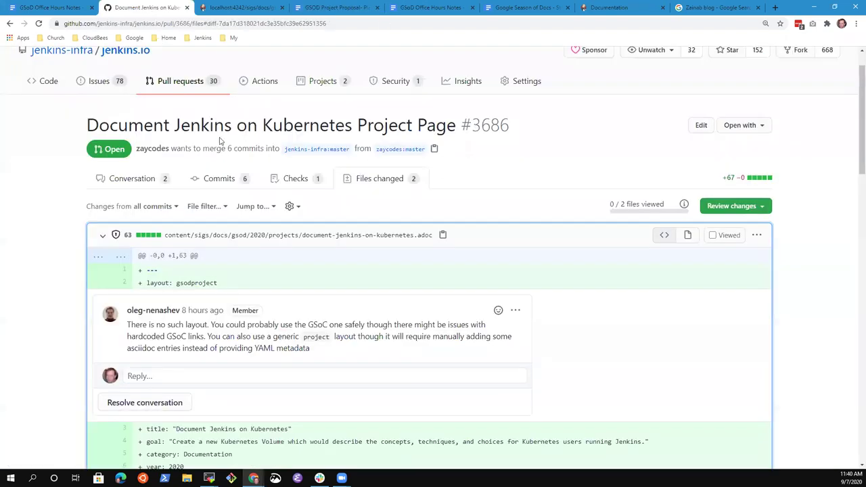
# Step: Append 'structure' to the Review line and link it to the copied heading bookmark
pyautogui.click(59, 10)
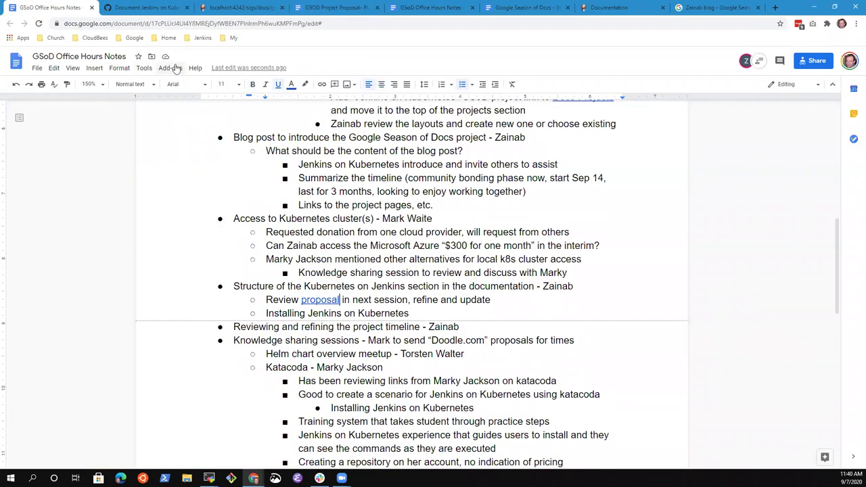
pyautogui.press('End')
pyautogui.write('structure')
pyautogui.hotkey('ctrl', 'shift', 'Left')
pyautogui.hotkey('ctrl', 'k')
pyautogui.hotkey('ctrl', 'v')
pyautogui.press('Return')
pyautogui.click(325, 8)
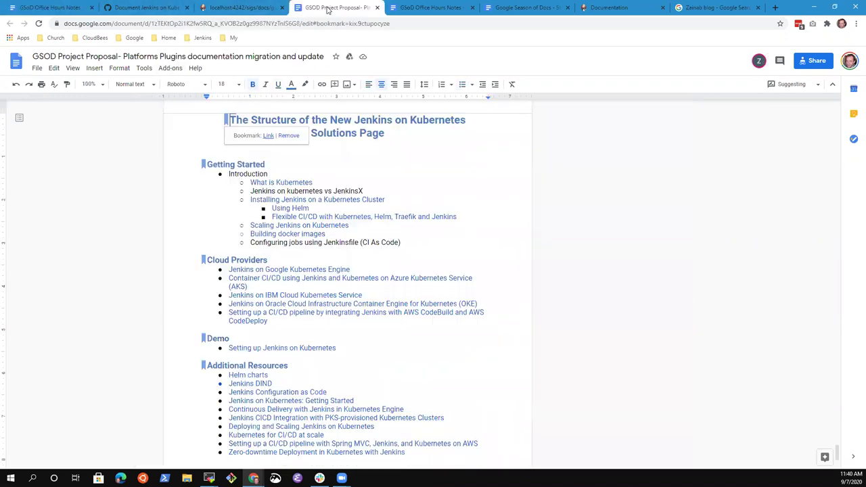
# Step: Select the Getting Started, Cloud Providers, Demo and Additional Resources sections in turn to review them
pyautogui.click(201, 164)
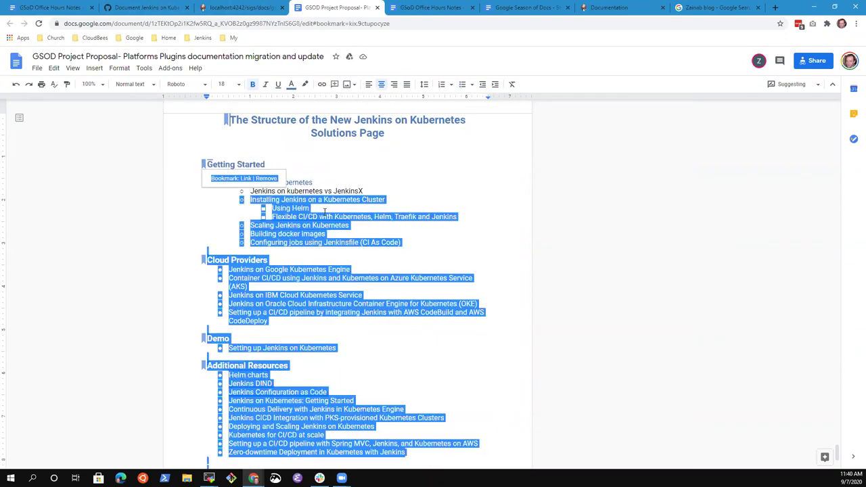
pyautogui.moveTo(402, 242); pyautogui.dragTo(215, 169)
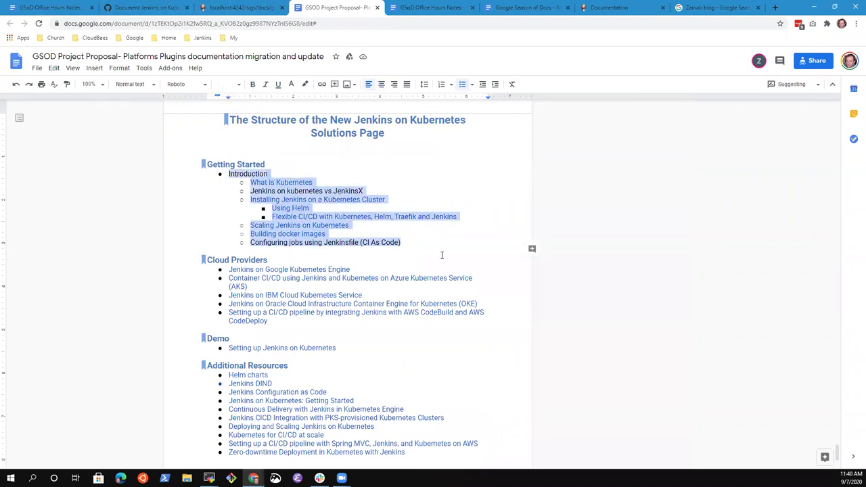
pyautogui.click(471, 220)
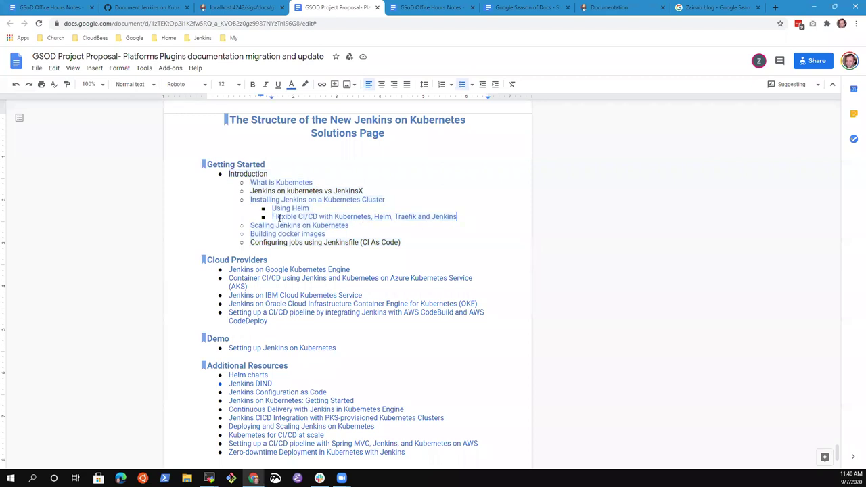
pyautogui.moveTo(294, 320); pyautogui.dragTo(210, 260)
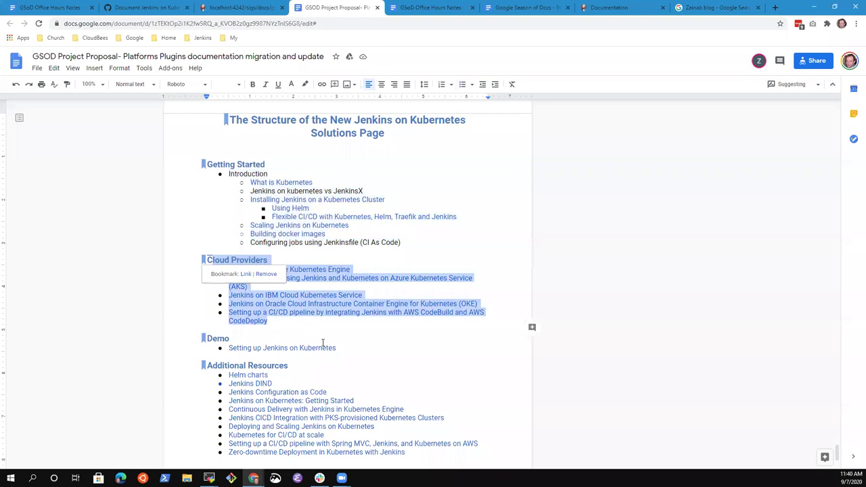
pyautogui.moveTo(347, 354); pyautogui.dragTo(198, 332)
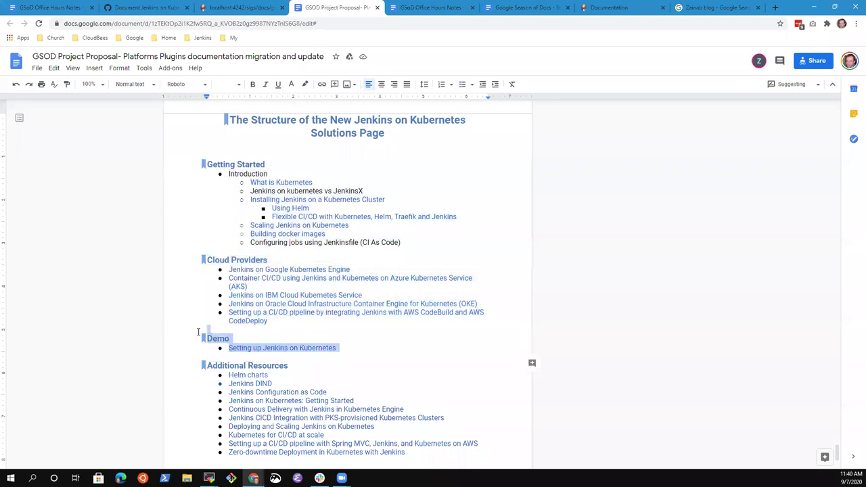
pyautogui.moveTo(444, 457); pyautogui.dragTo(274, 393)
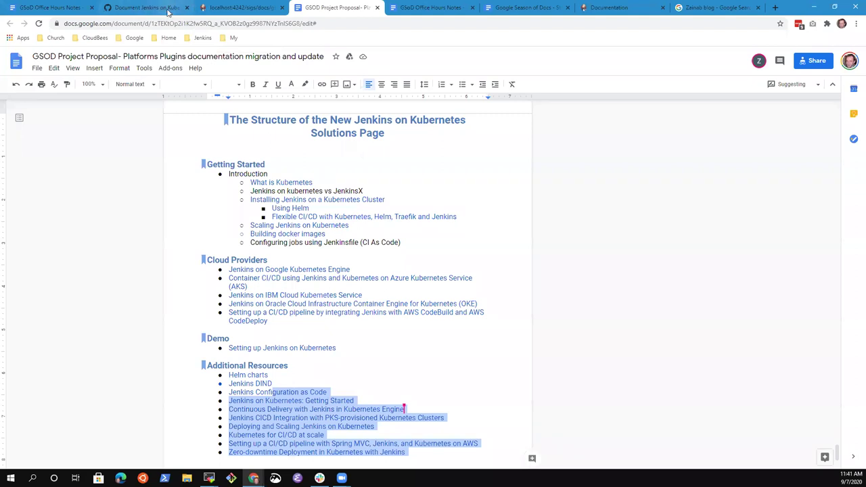
pyautogui.click(318, 264)
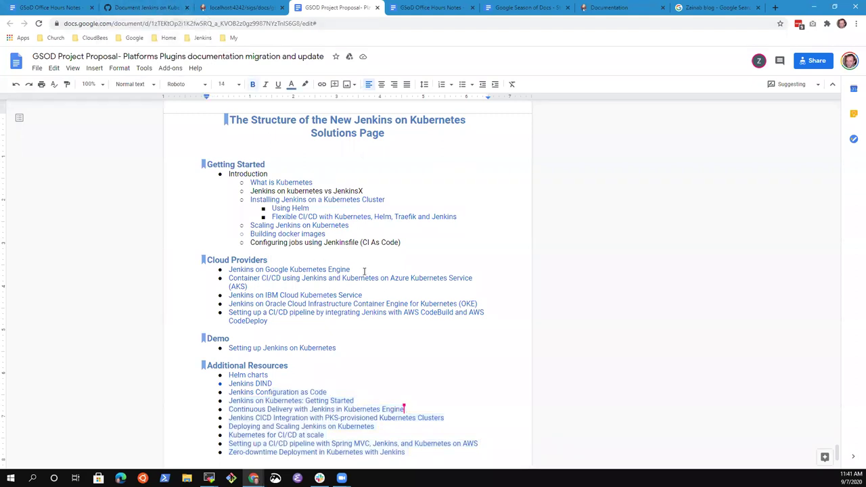
# Step: Set the proposal document's zoom to 150%
pyautogui.click(230, 8)
pyautogui.click(331, 8)
pyautogui.click(97, 84)
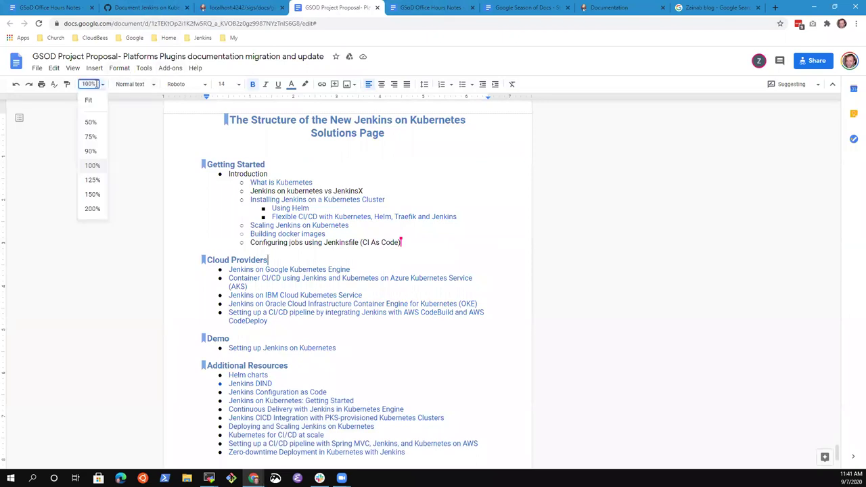
pyautogui.click(92, 194)
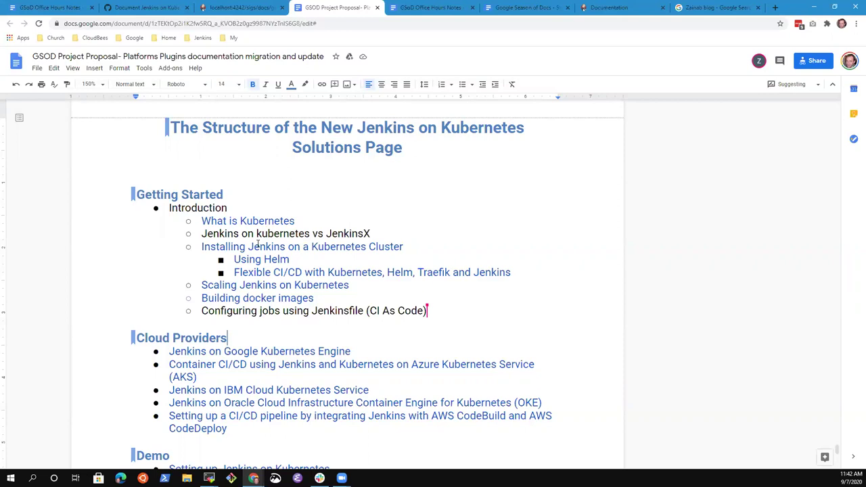
# Step: Add 'Using the Kubernetes plugin' as a new bullet below Installing Jenkins on Kubernetes
pyautogui.click(151, 10)
pyautogui.click(64, 7)
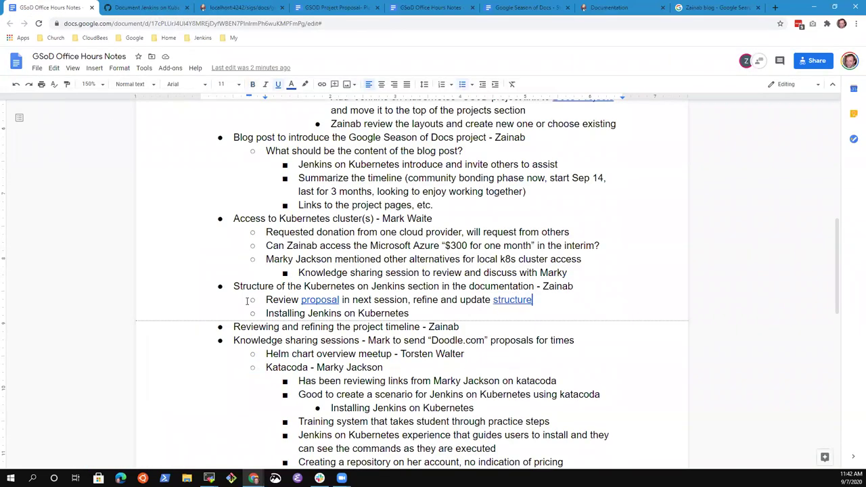
pyautogui.press('Return')
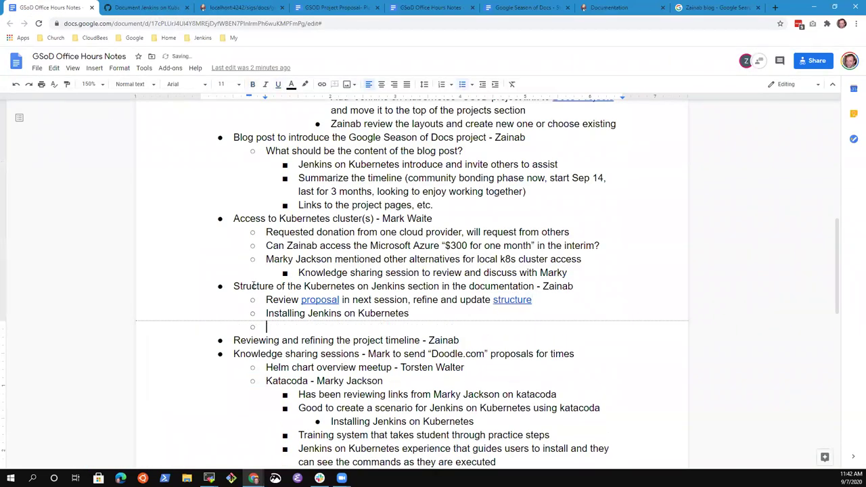
pyautogui.write('Using the Kubernetes plugin')
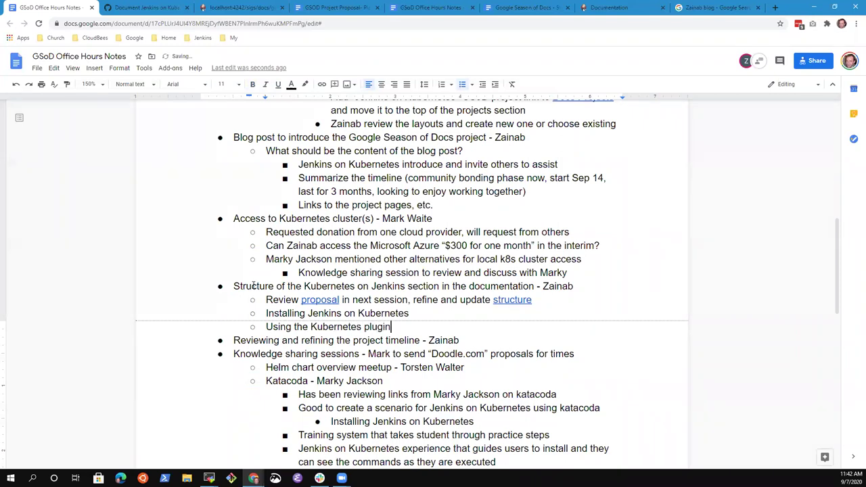
pyautogui.press('Return')
pyautogui.press('Tab')
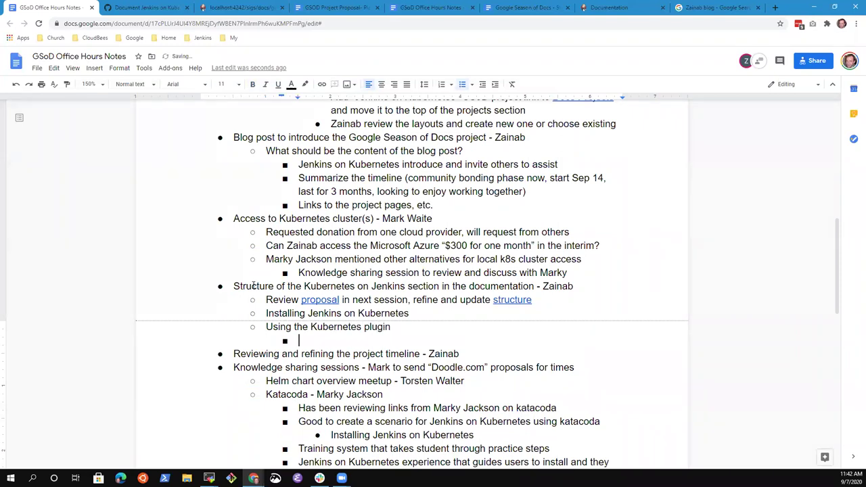
pyautogui.press('BackSpace')
pyautogui.press('Up')
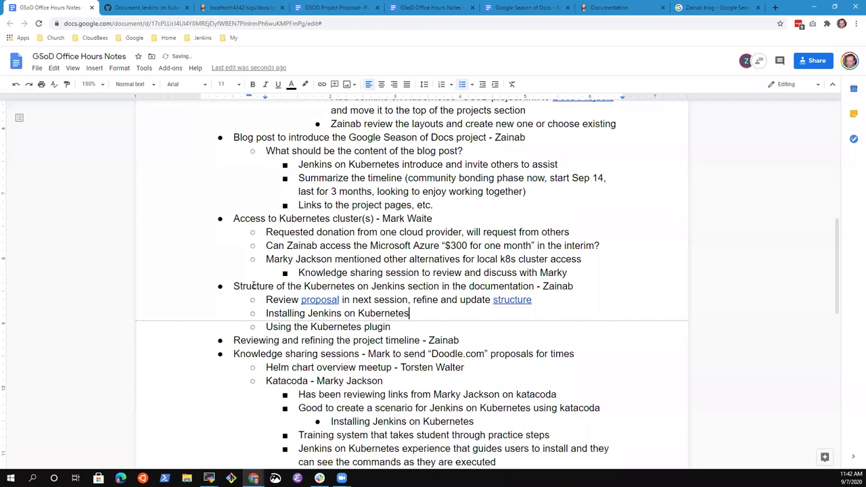
# Step: Discard a trial 'Doc' bullet and check the pull request, docs preview and proposal
pyautogui.press('Return')
pyautogui.write('Doc')
pyautogui.hotkey('shift', 'Home')
pyautogui.press('BackSpace')
pyautogui.press('BackSpace')
pyautogui.press('BackSpace')
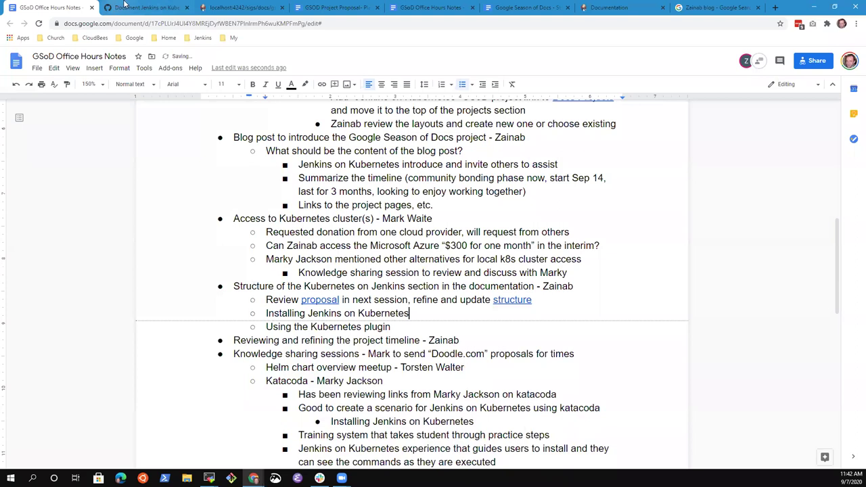
pyautogui.click(154, 7)
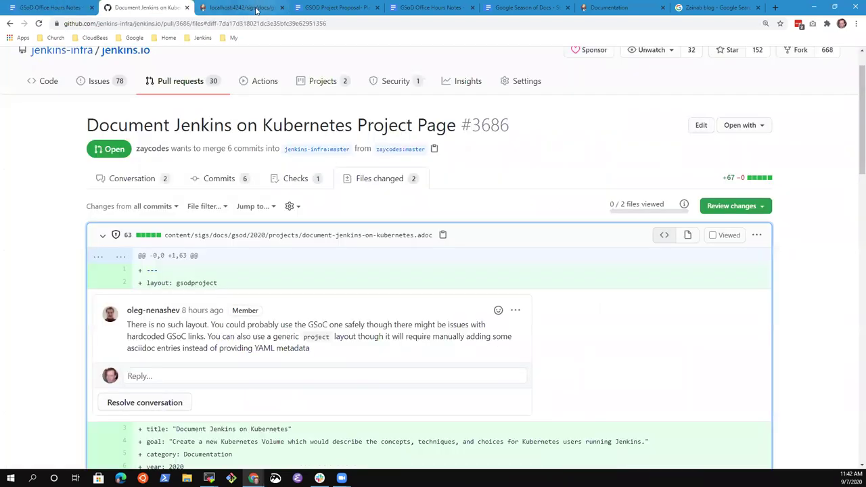
pyautogui.click(258, 9)
pyautogui.click(328, 9)
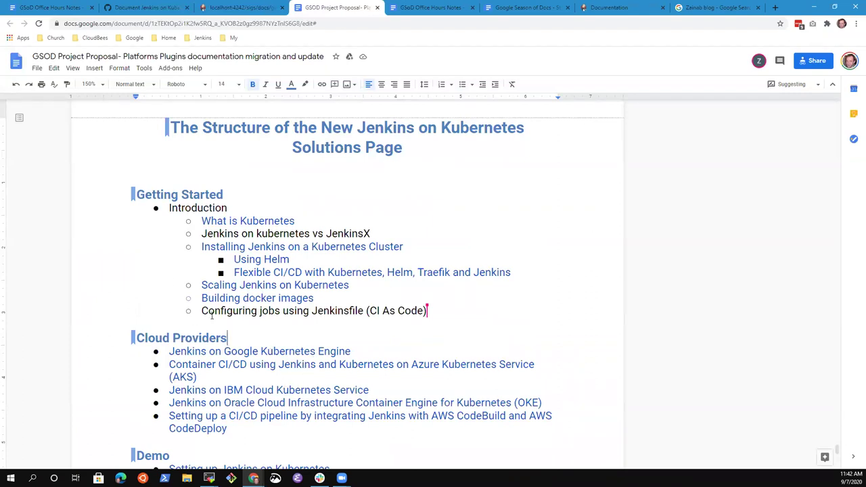
pyautogui.click(245, 7)
pyautogui.click(147, 8)
pyautogui.click(74, 12)
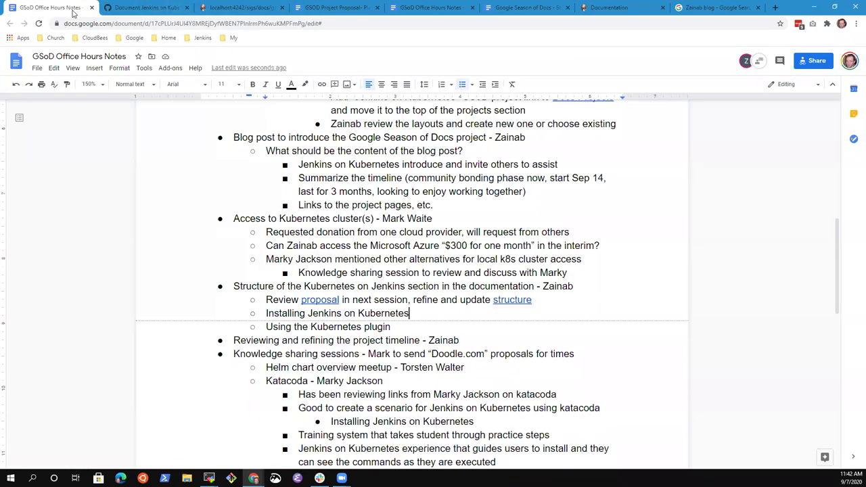
# Step: Insert 'Helm charts' below Installing Jenkins on Kubernetes, indented one level deeper
pyautogui.press('Down')
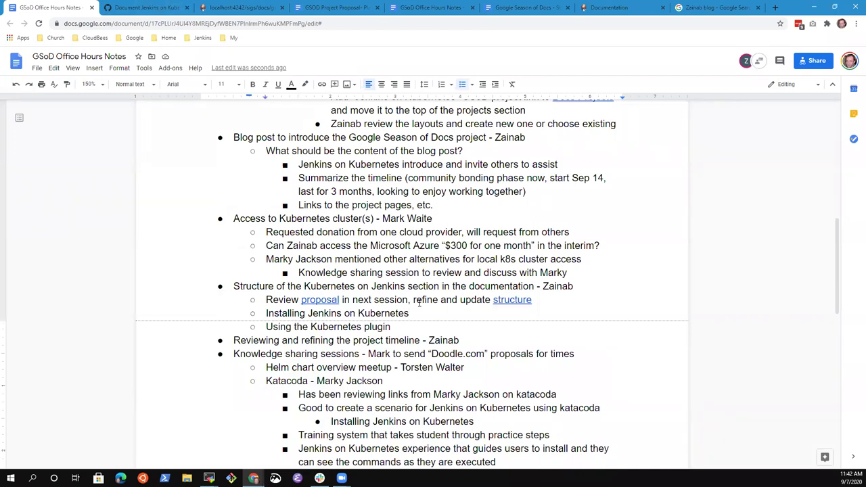
pyautogui.press('Up')
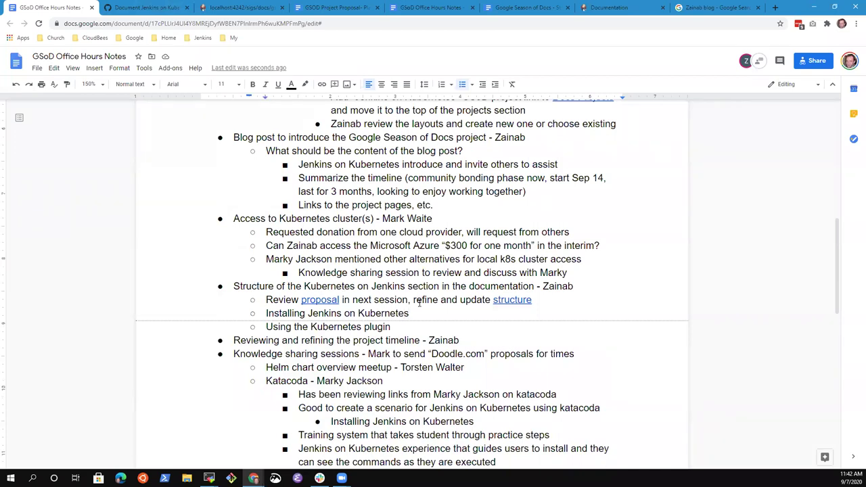
pyautogui.press('Down')
pyautogui.press('Up')
pyautogui.press('Return')
pyautogui.write('Helm charts')
pyautogui.press('Tab')
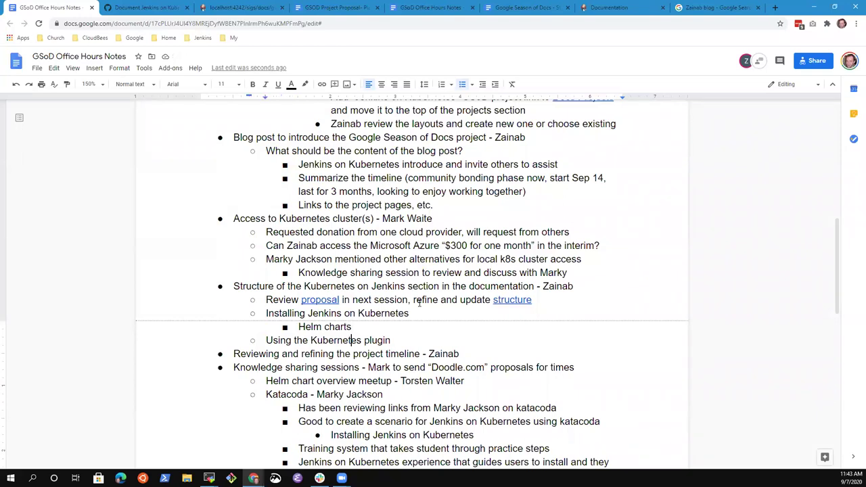
# Step: Add the item 'Using Microsoft Windows in Kubernetes' after Using the Kubernetes plugin
pyautogui.press('Return')
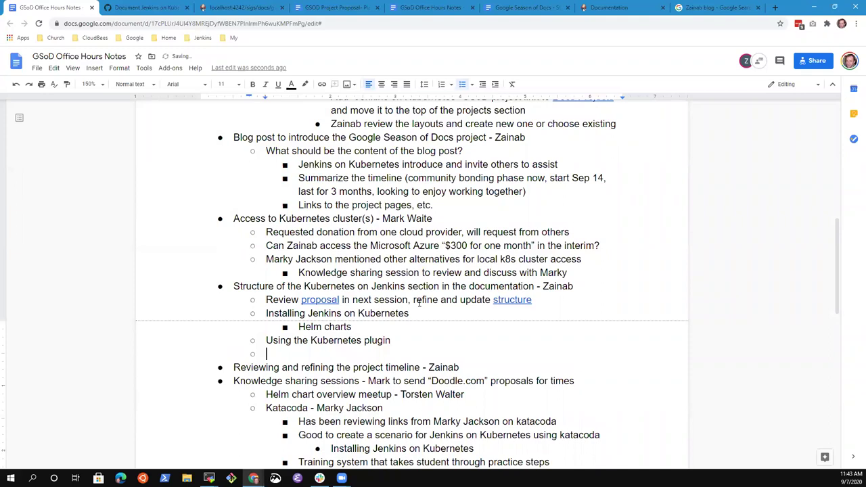
pyautogui.write('Windows')
pyautogui.hotkey('ctrl', 'BackSpace')
pyautogui.write('Windows')
pyautogui.hotkey('ctrl', 'BackSpace')
pyautogui.write('Using Windows in')
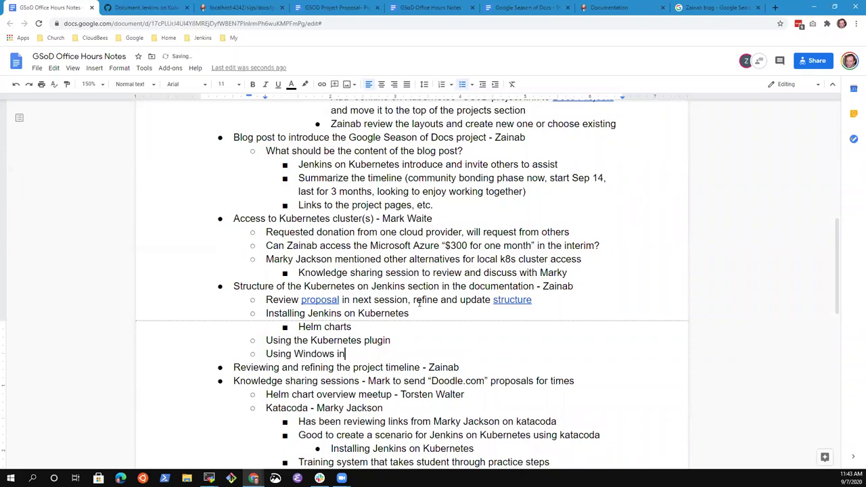
pyautogui.write(' Kubernetes')
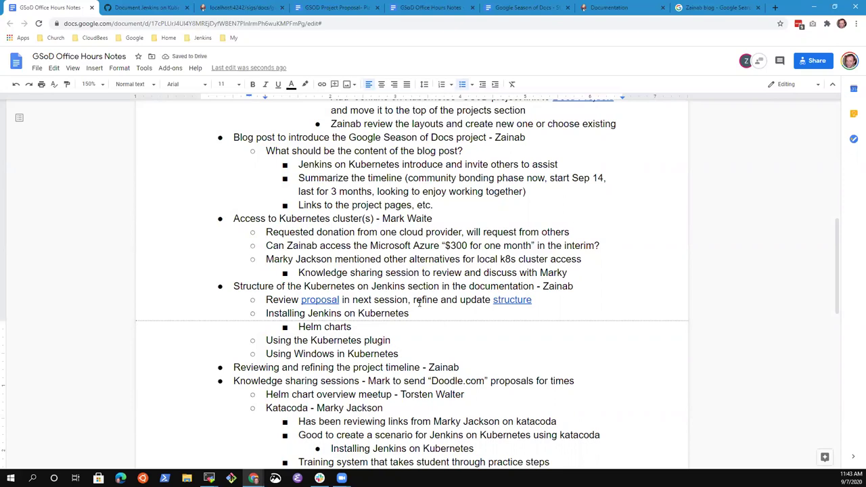
pyautogui.hotkey('ctrl', 'Left')
pyautogui.hotkey('ctrl', 'Left')
pyautogui.hotkey('ctrl', 'Left')
pyautogui.write('Microsoft')
pyautogui.press('BackSpace')
pyautogui.press('BackSpace')
pyautogui.press('BackSpace')
pyautogui.press('BackSpace')
pyautogui.press('BackSpace')
pyautogui.write('w')
pyautogui.press('BackSpace')
pyautogui.write('soft')
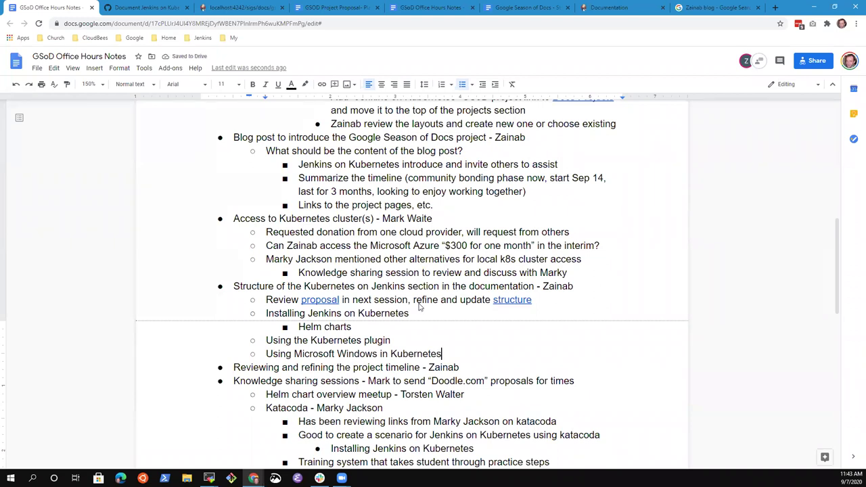
# Step: Nest 'Docker images for Windows' as a sub-point under the Windows item
pyautogui.press('Return')
pyautogui.press('Tab')
pyautogui.write('Agents')
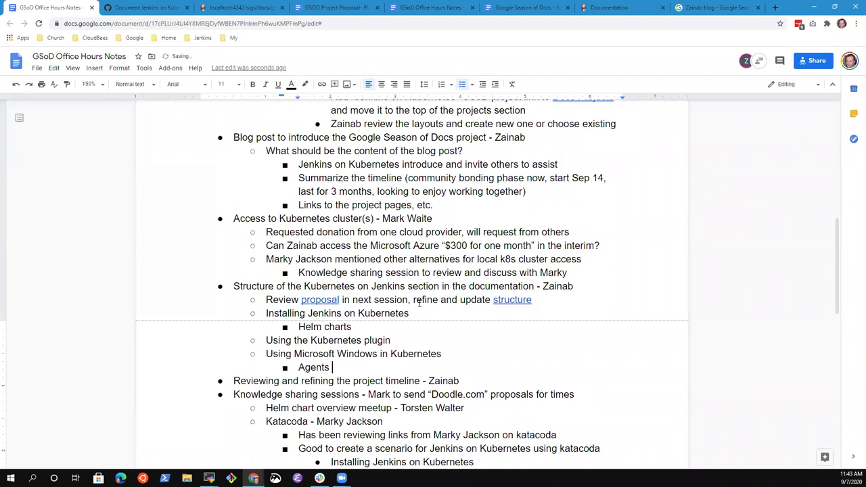
pyautogui.hotkey('shift', 'Home')
pyautogui.press('BackSpace')
# Step: Add 'Building for Windows' as the second sub-point below Docker images for Windows
pyautogui.press('BackSpace')
pyautogui.press('BackSpace')
pyautogui.press('Return')
pyautogui.press('Tab')
pyautogui.write('Docker images for Windows')
pyautogui.press('Return')
pyautogui.write('Build age')
pyautogui.press('BackSpace')
pyautogui.press('BackSpace')
pyautogui.press('BackSpace')
pyautogui.press('BackSpace')
pyautogui.press('BackSpace')
pyautogui.press('BackSpace')
pyautogui.press('BackSpace')
pyautogui.press('BackSpace')
pyautogui.press('BackSpace')
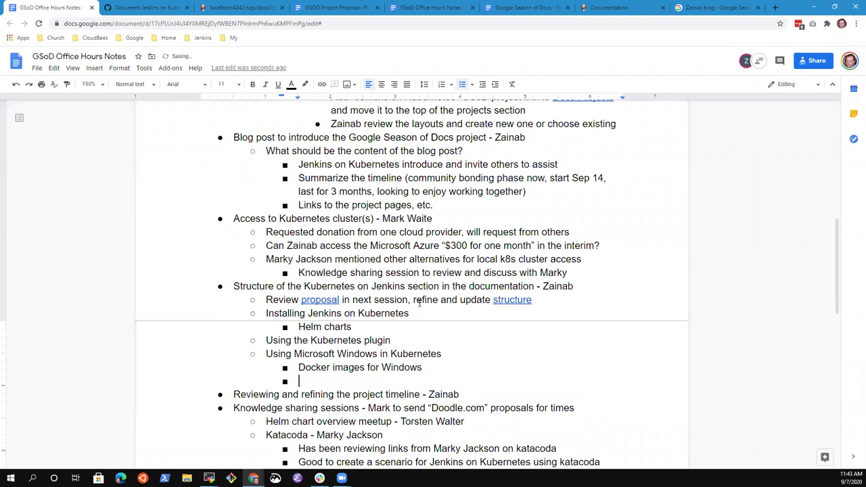
pyautogui.write('Building for Windows')
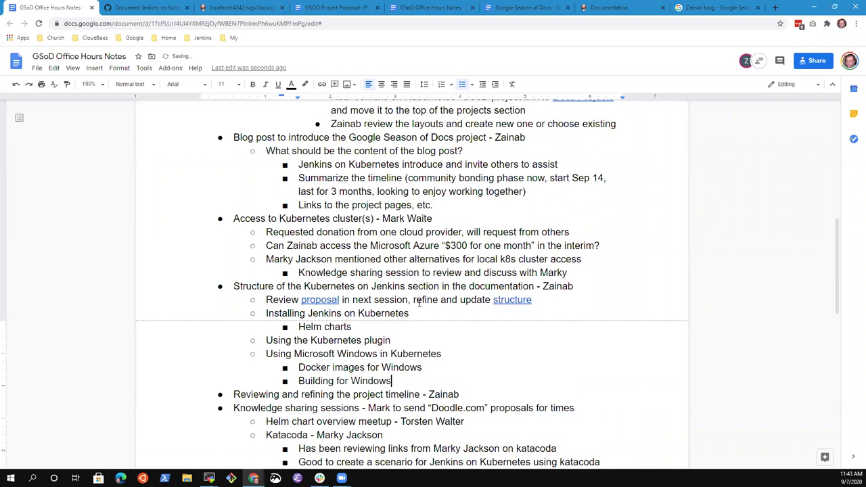
pyautogui.press('Up')
pyautogui.press('Up')
pyautogui.press('Up')
pyautogui.press('Up')
pyautogui.press('Up')
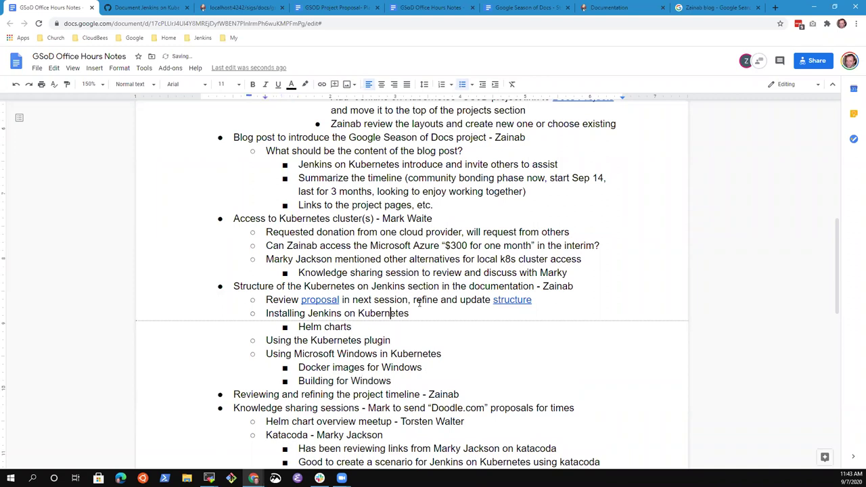
pyautogui.press('Down')
pyautogui.press('Down')
pyautogui.press('Down')
pyautogui.press('Up')
pyautogui.press('Up')
pyautogui.press('Up')
pyautogui.click(335, 7)
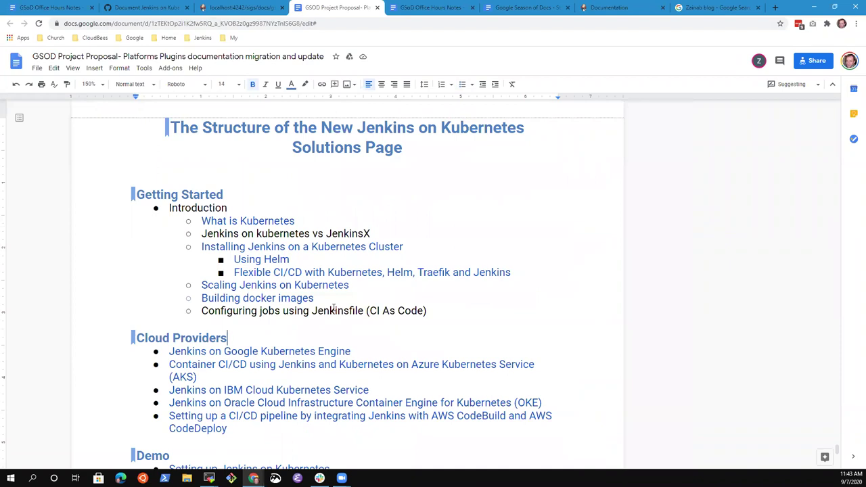
pyautogui.click(249, 10)
pyautogui.click(145, 7)
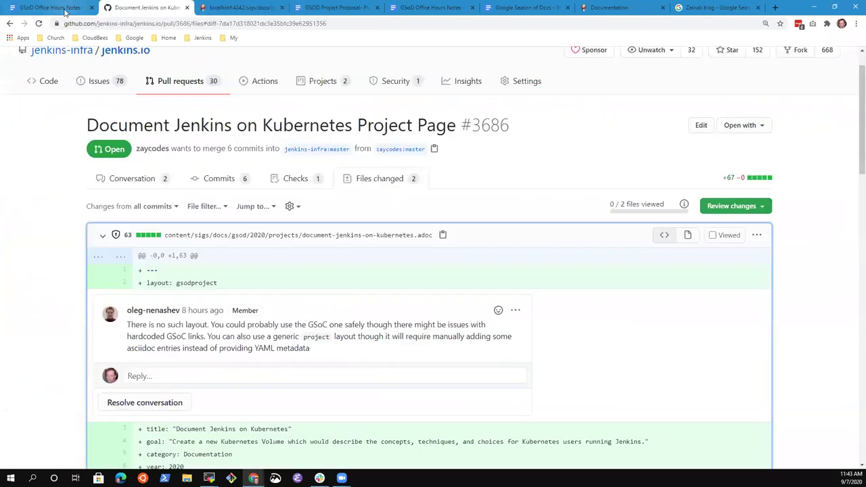
pyautogui.click(65, 8)
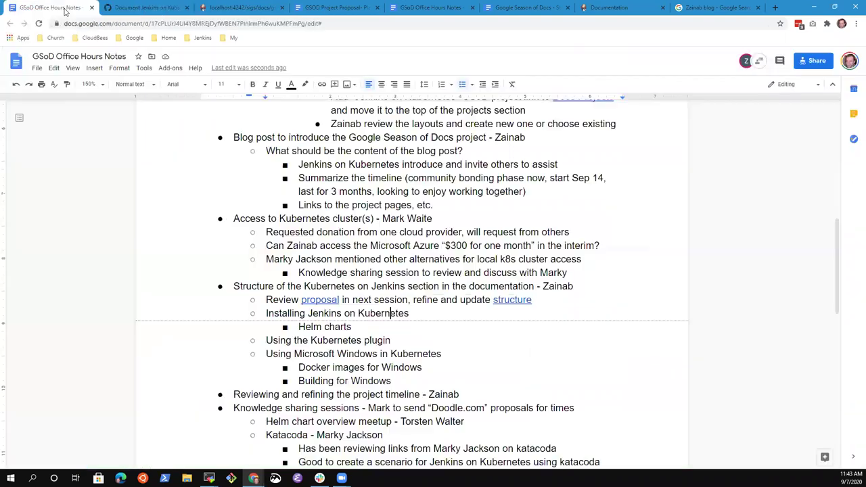
pyautogui.press('Up')
pyautogui.press('Up')
pyautogui.press('End')
pyautogui.hotkey('shift', 'End')
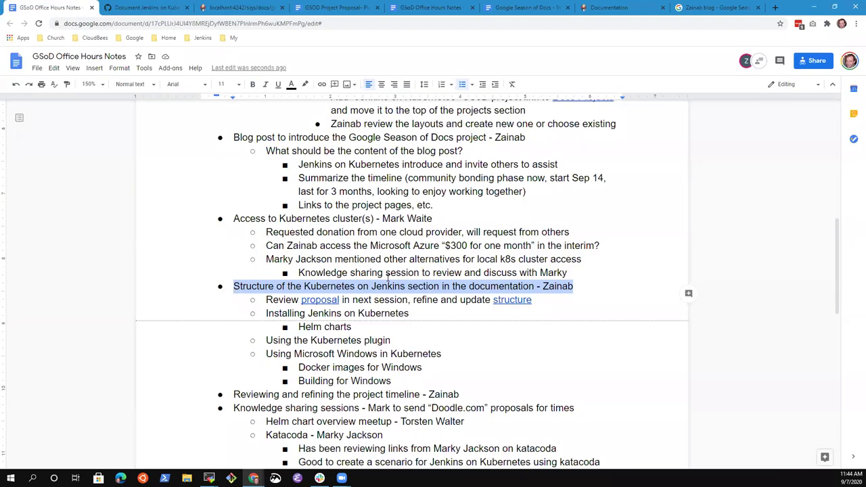
# Step: Comment on the Knowledge sharing sessions line, assigning a participant's e-mail to send a meeting-time poll
pyautogui.press('Down')
pyautogui.press('Down')
pyautogui.press('Down')
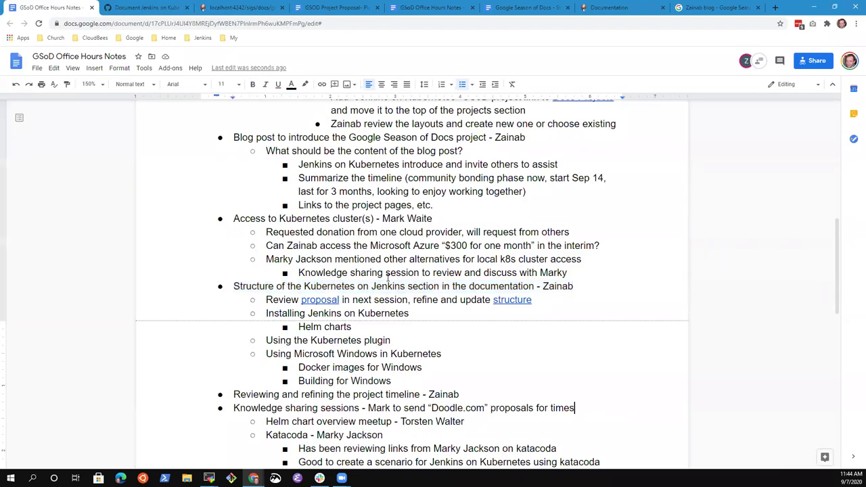
pyautogui.hotkey('shift', 'End')
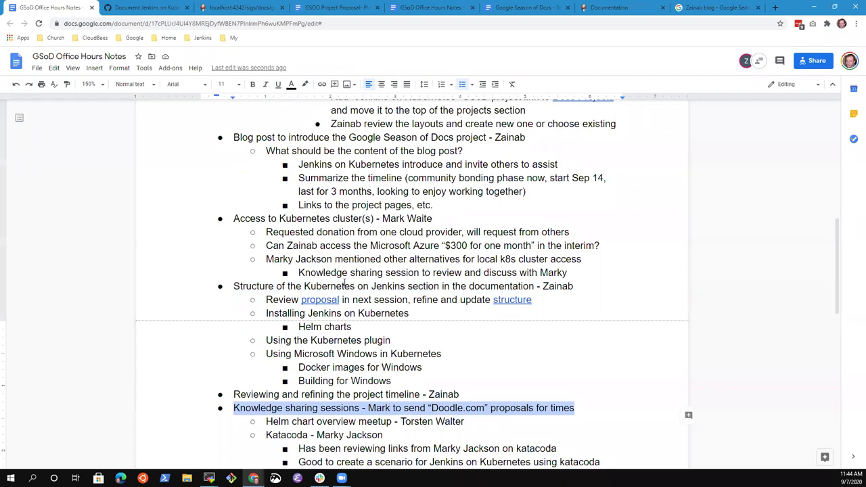
pyautogui.rightClick(470, 409)
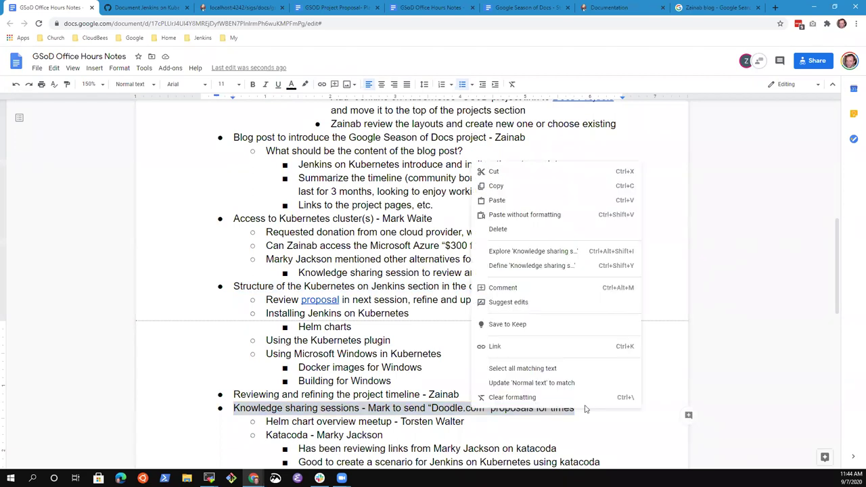
pyautogui.click(513, 288)
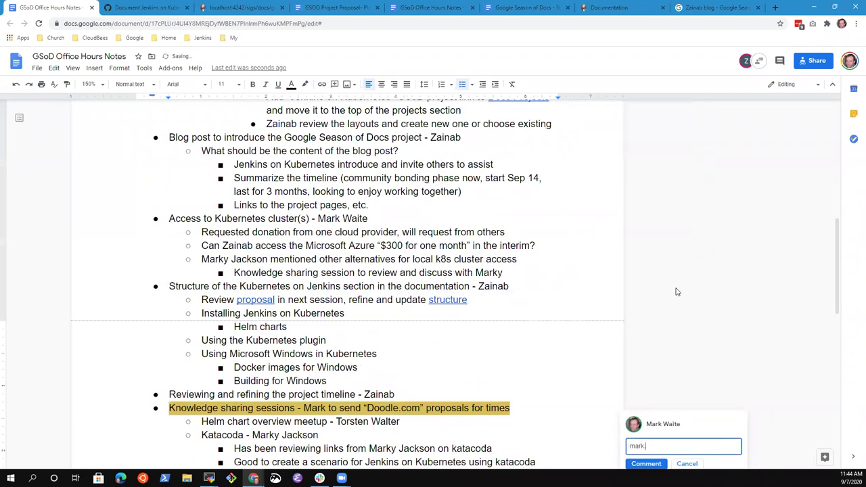
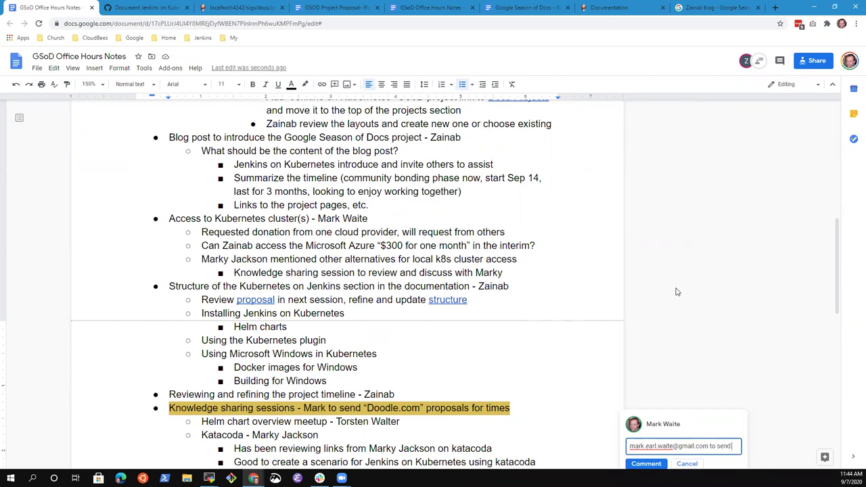
pyautogui.write(' poll for')
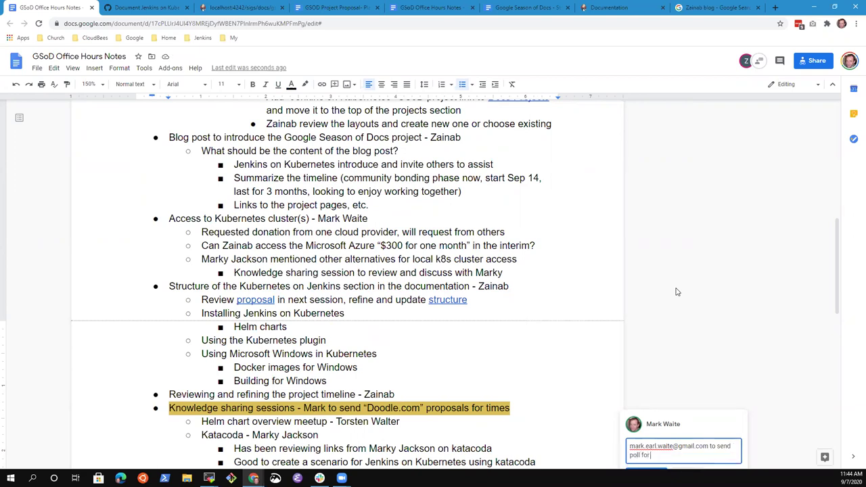
pyautogui.write(' meeting times')
pyautogui.scroll(-3, 692, 304)
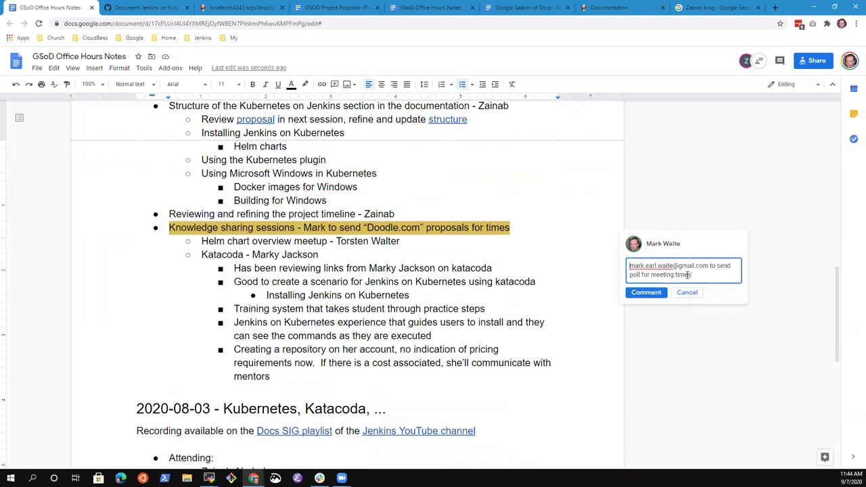
pyautogui.click(688, 275)
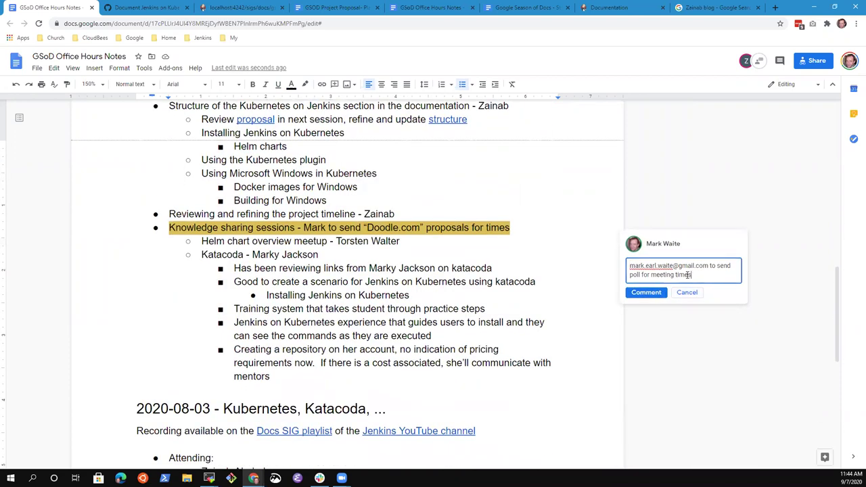
pyautogui.click(648, 294)
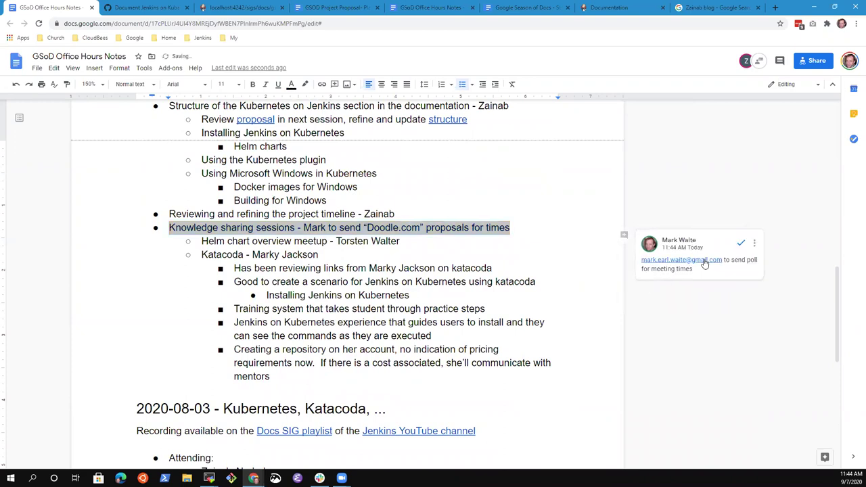
pyautogui.click(325, 227)
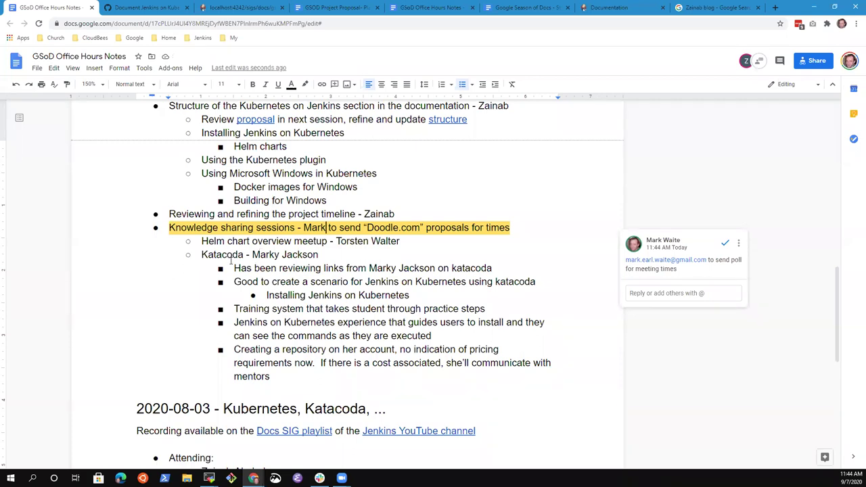
pyautogui.scroll(2, 263, 266)
pyautogui.scroll(3, 271, 267)
pyautogui.scroll(3, 283, 215)
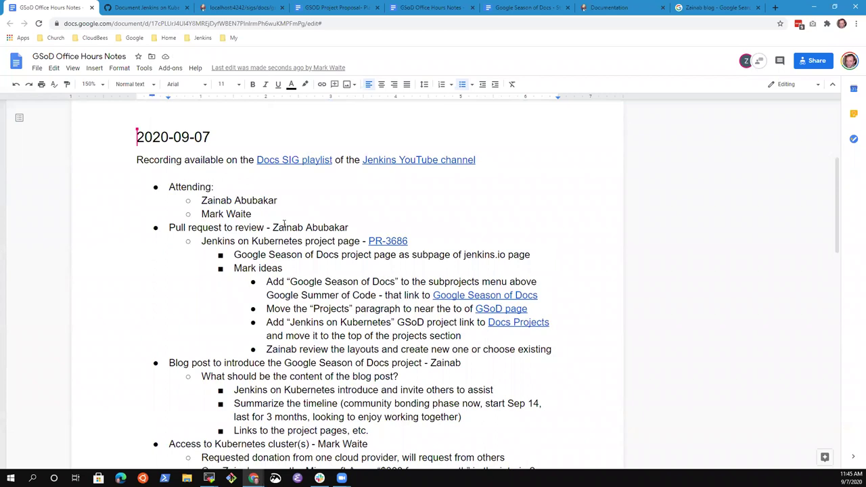
pyautogui.scroll(-5, 284, 224)
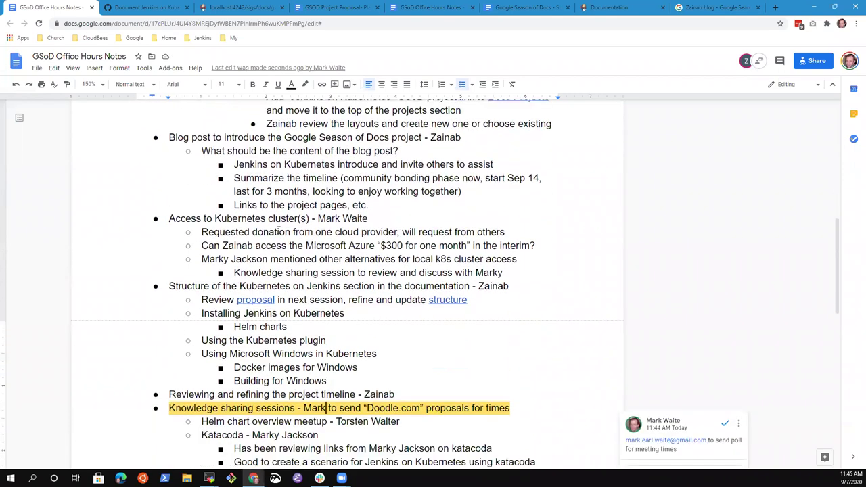
pyautogui.scroll(-1, 278, 230)
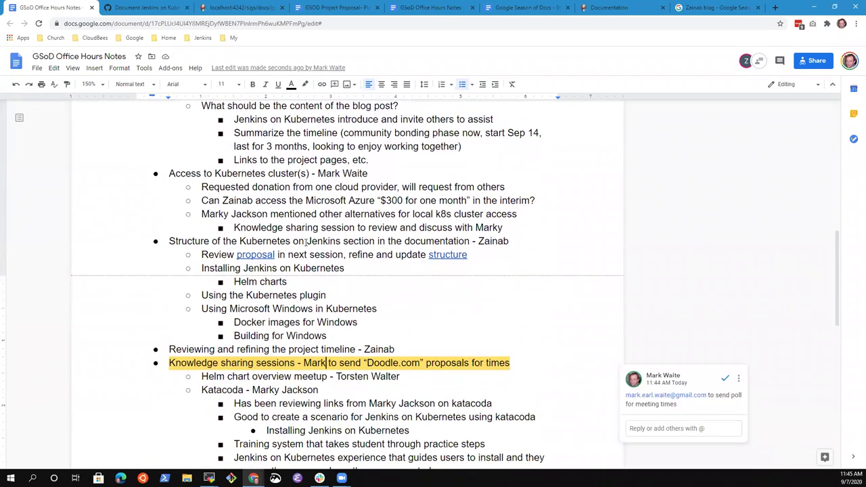
pyautogui.scroll(-1, 308, 251)
pyautogui.scroll(-2, 307, 251)
pyautogui.click(291, 214)
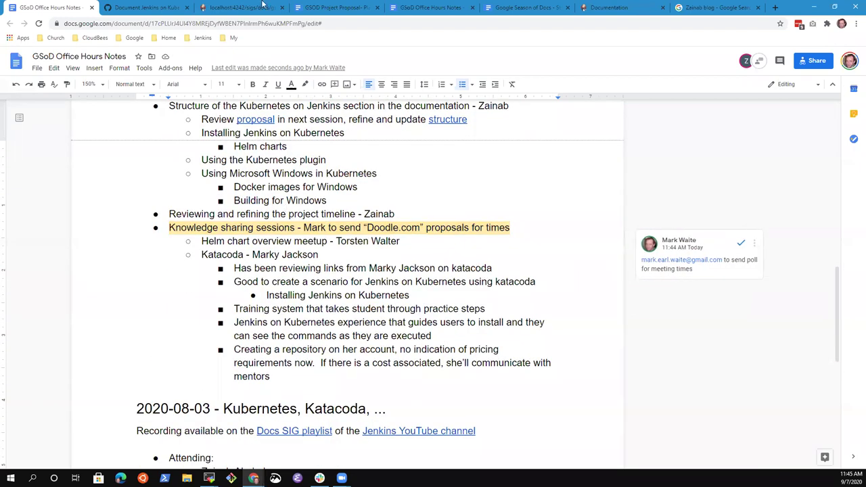
pyautogui.scroll(2, 239, 243)
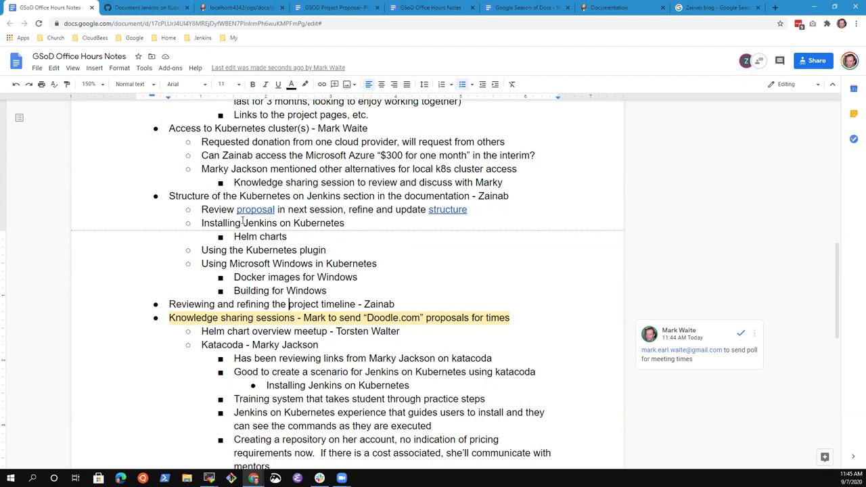
pyautogui.click(295, 224)
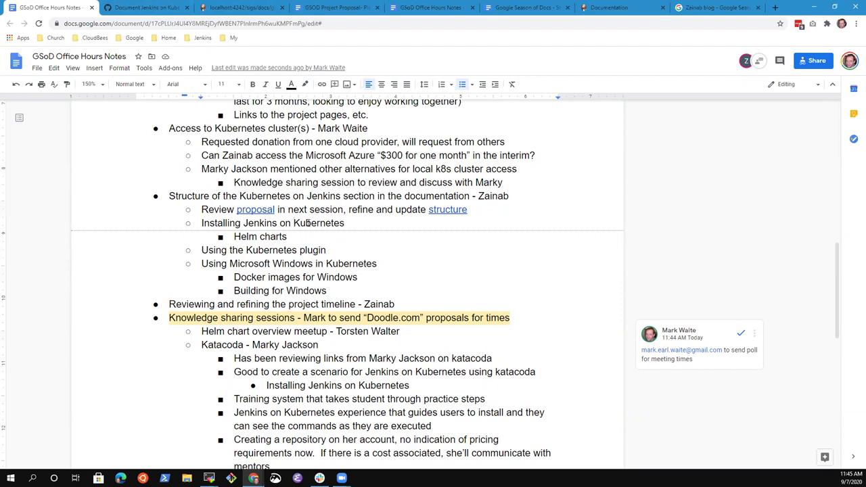
pyautogui.hotkey('shift', 'End')
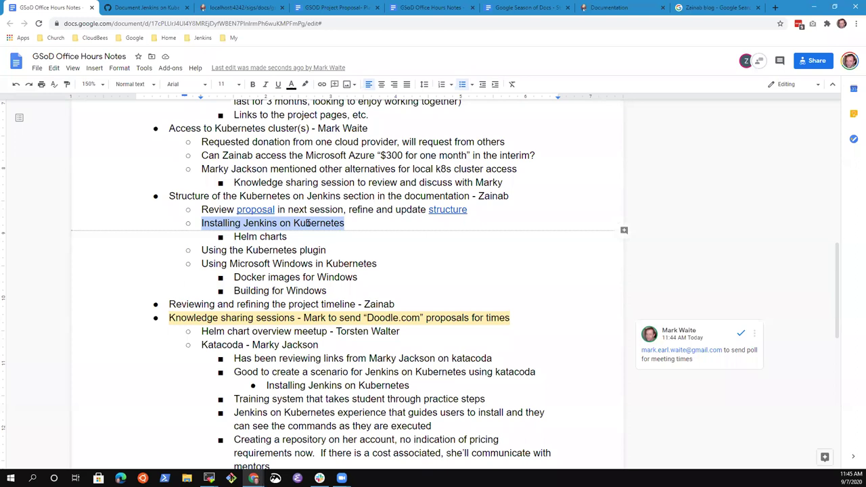
pyautogui.press('Up')
pyautogui.hotkey('ctrl', 'shift', 'Right')
pyautogui.hotkey('ctrl', 'shift', 'Right')
pyautogui.hotkey('ctrl', 'shift', 'Right')
pyautogui.hotkey('ctrl', 'shift', 'Right')
pyautogui.hotkey('ctrl', 'shift', 'Right')
pyautogui.hotkey('ctrl', 'shift', 'Left')
pyautogui.hotkey('shift', 'Left')
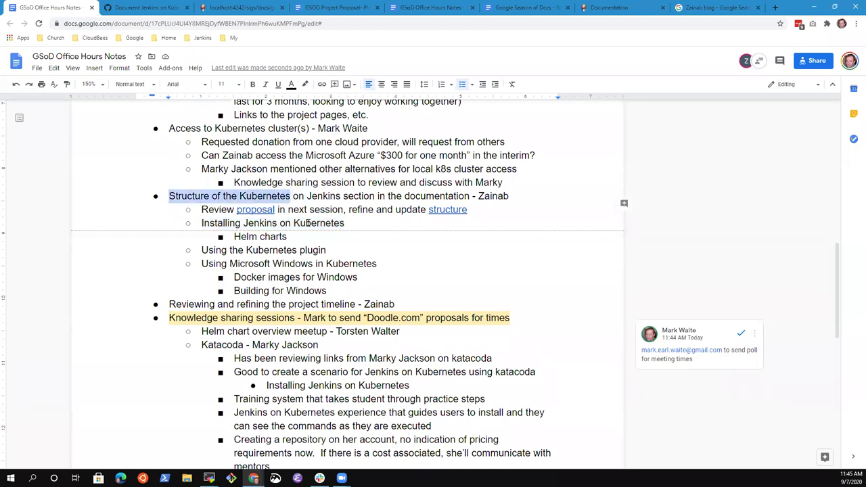
pyautogui.hotkey('ctrl', 'shift', 'Right')
pyautogui.hotkey('ctrl', 'shift', 'Right')
pyautogui.hotkey('ctrl', 'shift', 'Right')
pyautogui.hotkey('ctrl', 'shift', 'Left')
pyautogui.hotkey('ctrl', 'shift', 'Left')
pyautogui.hotkey('ctrl', 'shift', 'Right')
pyautogui.hotkey('shift', 'Left')
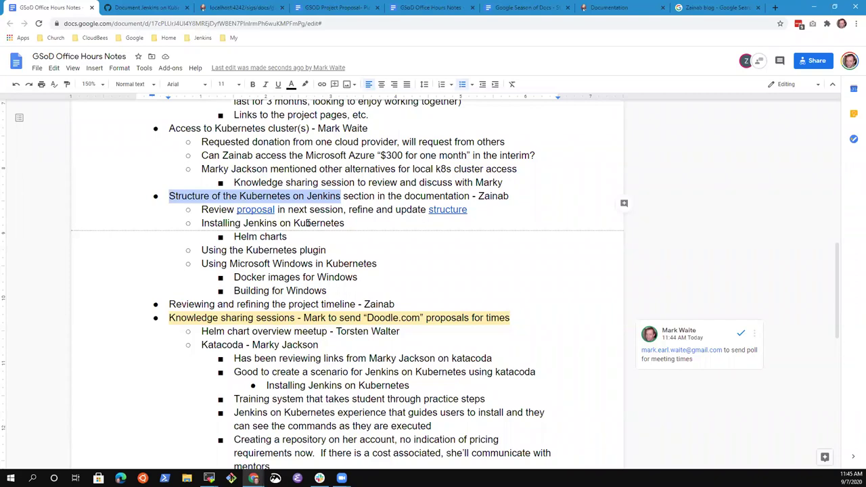
# Step: Comment on the Structure line asking two participants for more ideas of sections that might help
pyautogui.click(308, 222)
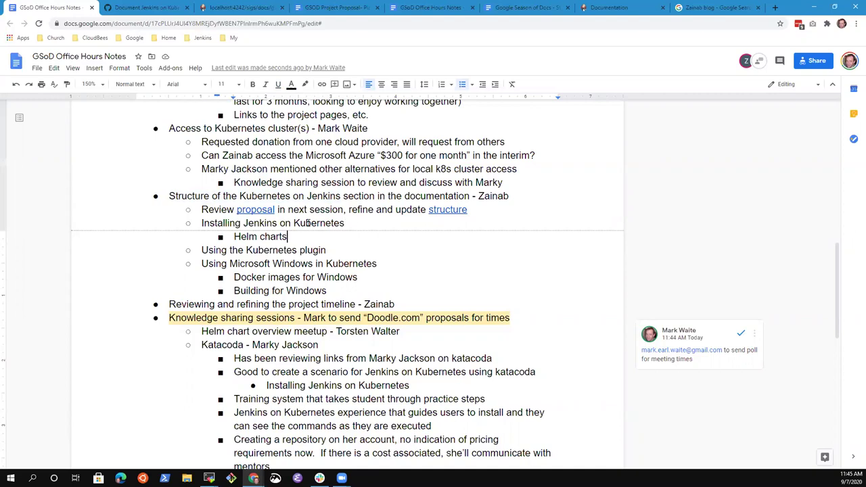
pyautogui.press('Up')
pyautogui.press('Up')
pyautogui.press('End')
pyautogui.hotkey('shift', 'End')
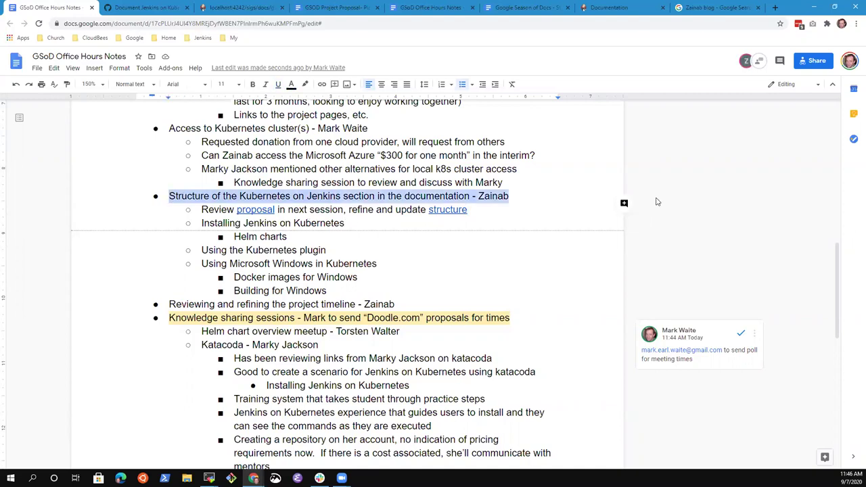
pyautogui.click(624, 202)
pyautogui.write('Zainab an d')
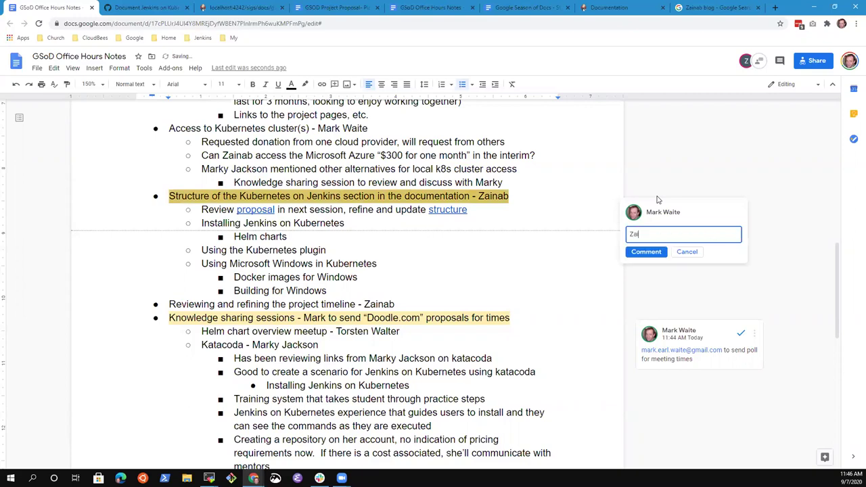
pyautogui.press('BackSpace')
pyautogui.press('BackSpace')
pyautogui.write('d Mark a')
pyautogui.write('n')
pyautogui.write('d')
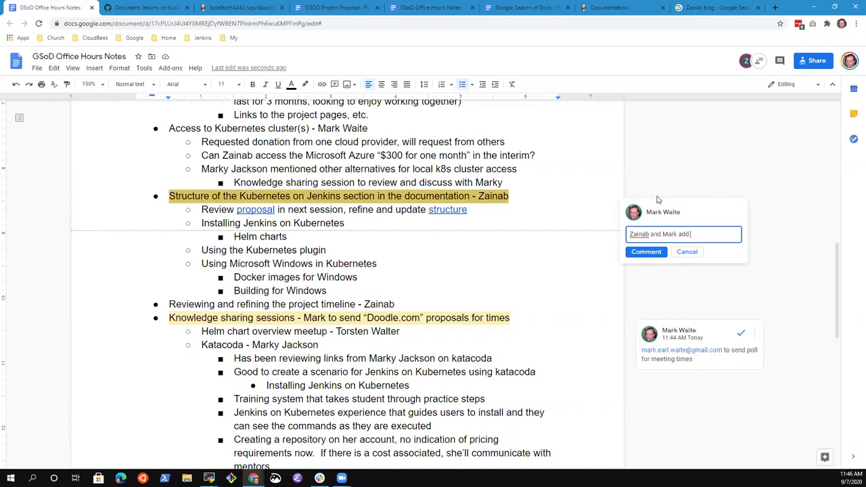
pyautogui.write(' more ideas here of sections that might help')
pyautogui.press('BackSpace')
pyautogui.press('BackSpace')
pyautogui.press('BackSpace')
pyautogui.press('BackSpace')
pyautogui.press('BackSpace')
pyautogui.press('BackSpace')
pyautogui.press('BackSpace')
pyautogui.press('BackSpace')
pyautogui.press('BackSpace')
pyautogui.press('BackSpace')
pyautogui.press('BackSpace')
pyautogui.press('BackSpace')
pyautogui.press('BackSpace')
pyautogui.press('BackSpace')
pyautogui.press('BackSpace')
pyautogui.press('BackSpace')
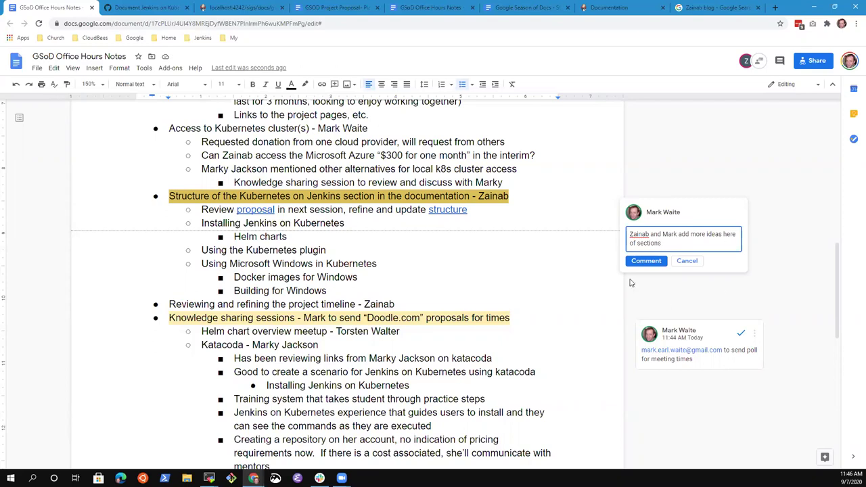
pyautogui.click(643, 263)
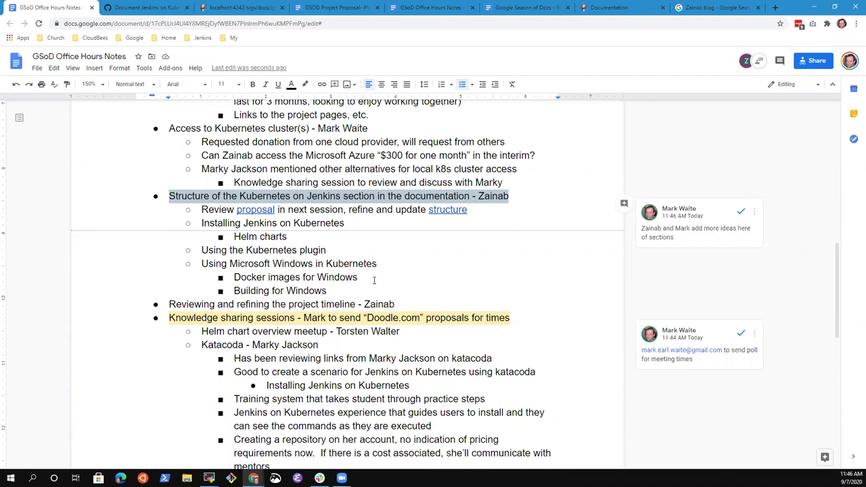
pyautogui.scroll(1, 272, 261)
pyautogui.scroll(5, 273, 260)
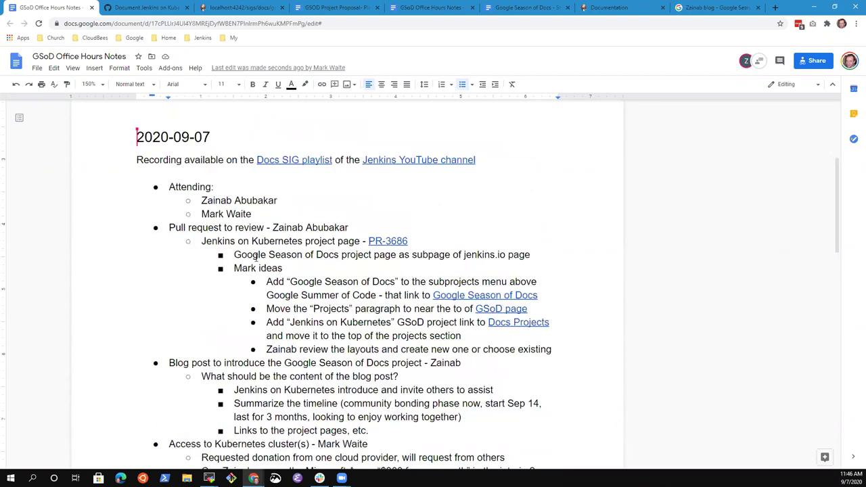
pyautogui.press('Down')
pyautogui.press('Home')
pyautogui.press('Down')
pyautogui.press('Down')
pyautogui.press('Down')
pyautogui.press('Down')
pyautogui.press('Down')
pyautogui.press('Down')
pyautogui.press('Down')
pyautogui.press('Down')
pyautogui.press('Down')
pyautogui.press('Down')
pyautogui.press('Down')
pyautogui.press('Down')
pyautogui.press('Down')
pyautogui.press('Down')
pyautogui.press('Down')
pyautogui.press('Down')
pyautogui.press('Down')
pyautogui.press('Down')
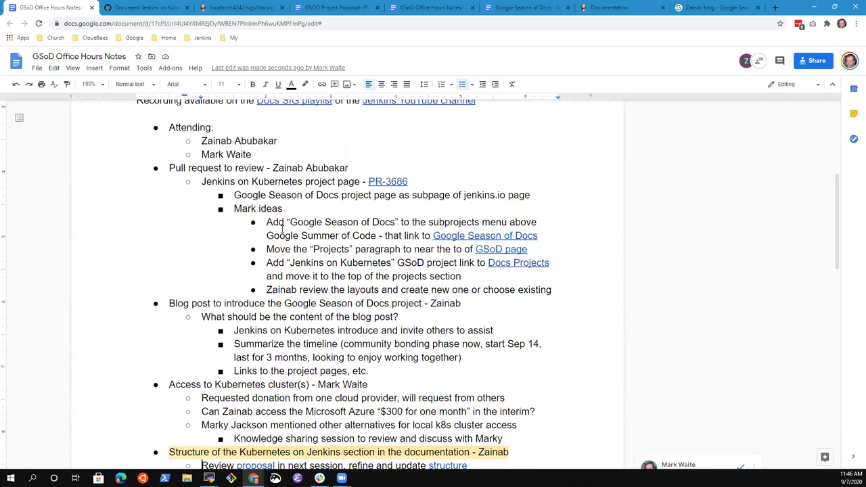
pyautogui.press('Down')
pyautogui.press('Down')
pyautogui.press('Down')
pyautogui.press('Down')
pyautogui.press('Down')
pyautogui.press('Down')
pyautogui.press('Down')
pyautogui.press('Down')
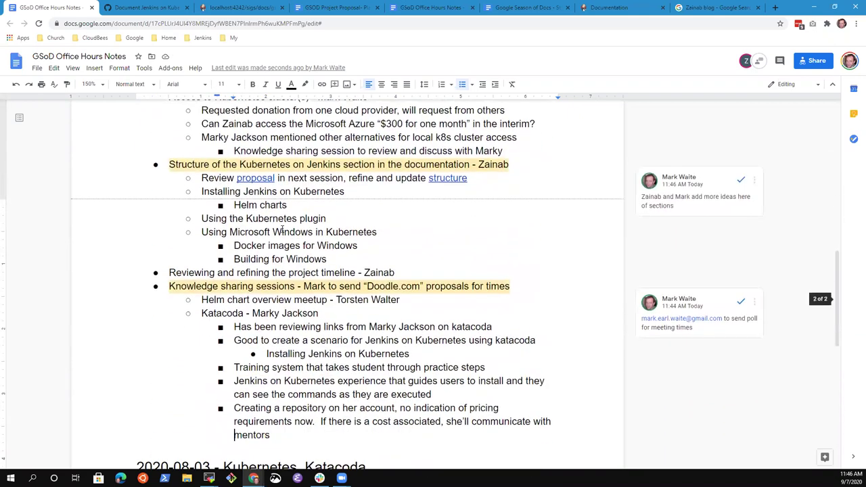
pyautogui.press('Up')
pyautogui.press('Up')
pyautogui.press('Up')
pyautogui.press('Up')
pyautogui.press('Up')
pyautogui.press('Up')
pyautogui.press('Up')
pyautogui.press('Up')
pyautogui.press('Up')
pyautogui.press('Up')
pyautogui.press('Up')
pyautogui.press('Up')
pyautogui.press('Up')
pyautogui.hotkey('shift', 'End')
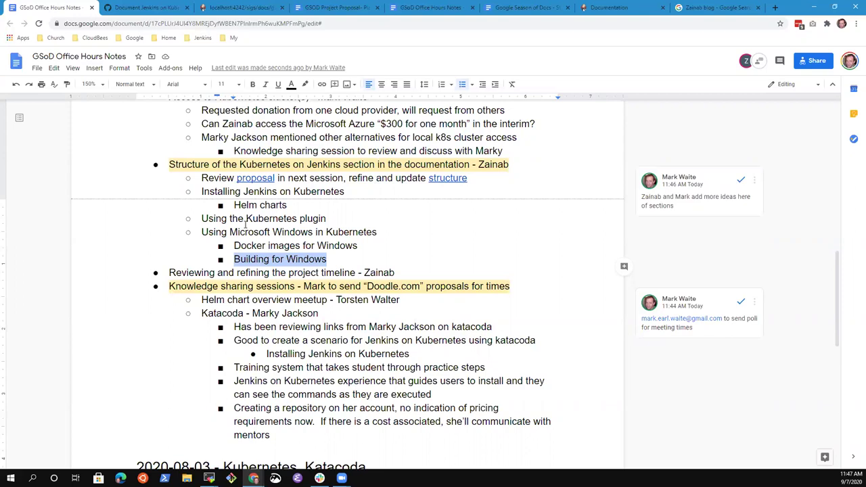
pyautogui.click(335, 258)
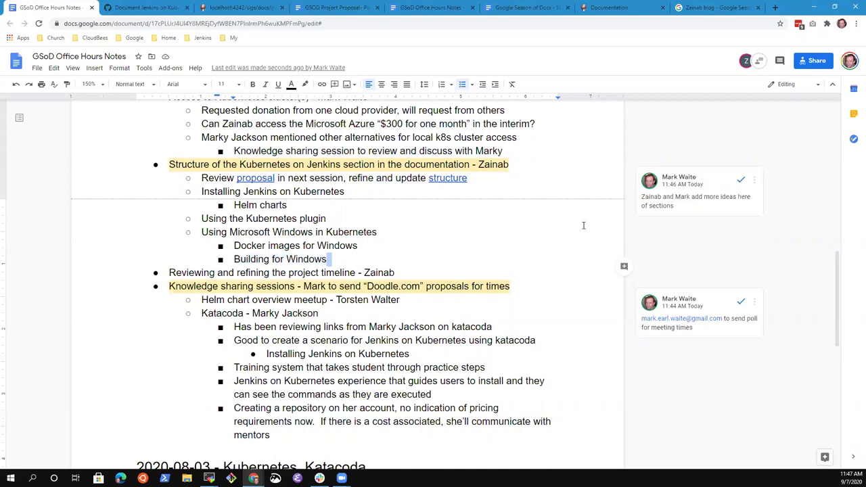
pyautogui.click(256, 245)
pyautogui.press('Down')
pyautogui.press('End')
pyautogui.scroll(-3, 297, 249)
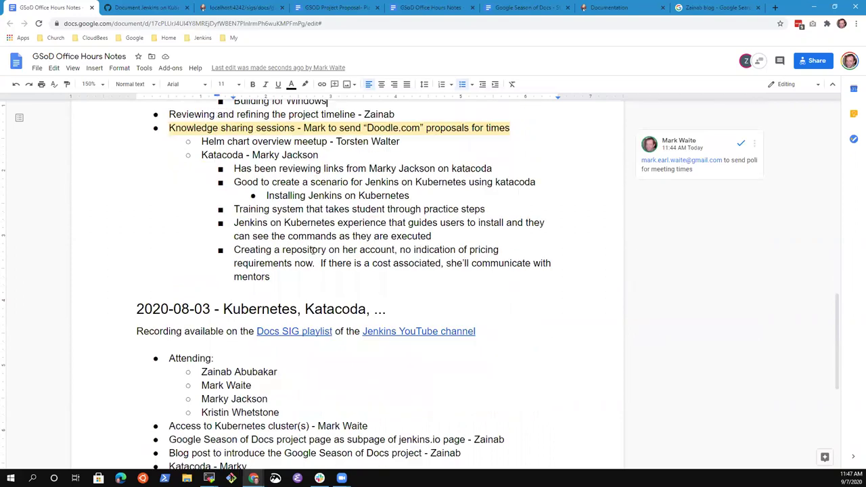
pyautogui.scroll(3, 314, 252)
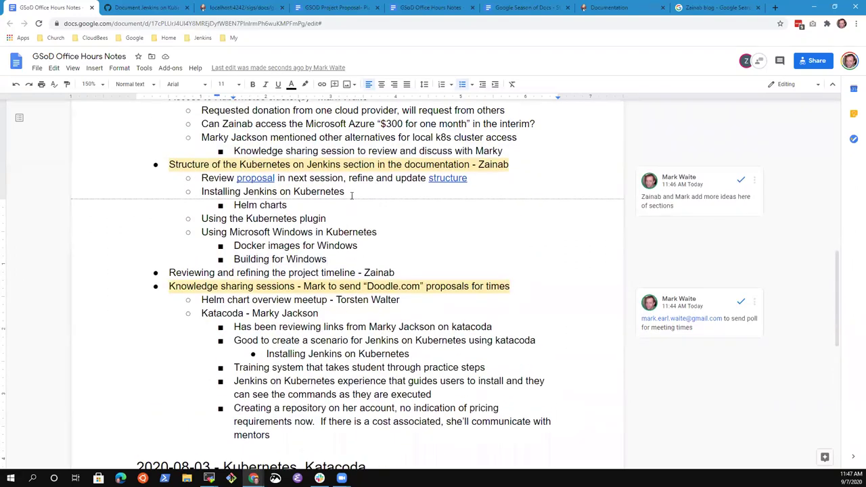
pyautogui.click(279, 138)
pyautogui.scroll(4, 278, 138)
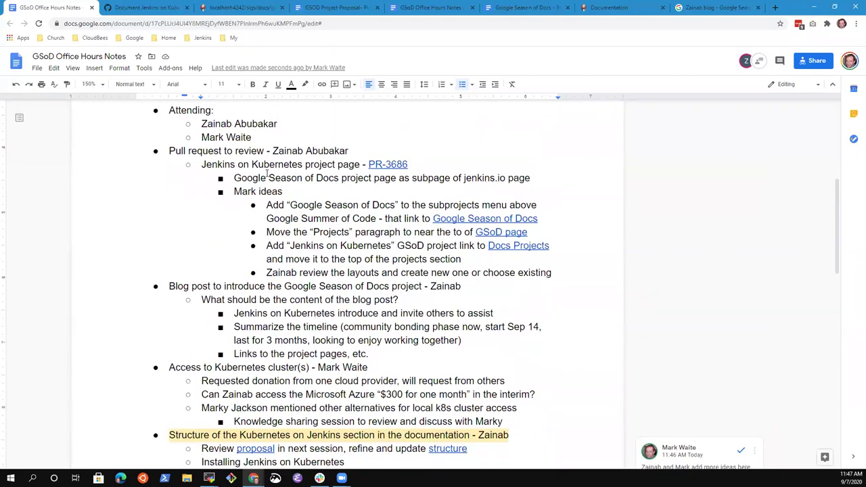
pyautogui.scroll(3, 240, 184)
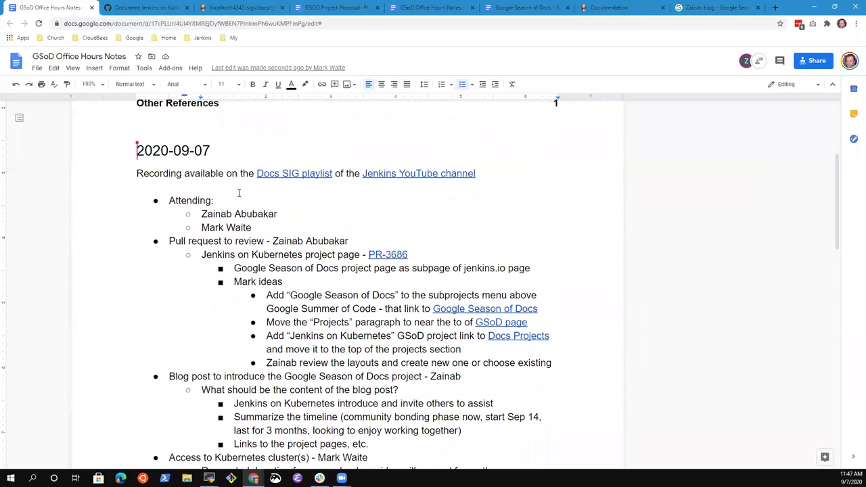
pyautogui.scroll(-2, 239, 193)
# Step: Insert a new '2020-09-10' heading above the 2020-09-07 meeting heading
pyautogui.scroll(1, 245, 145)
pyautogui.click(246, 149)
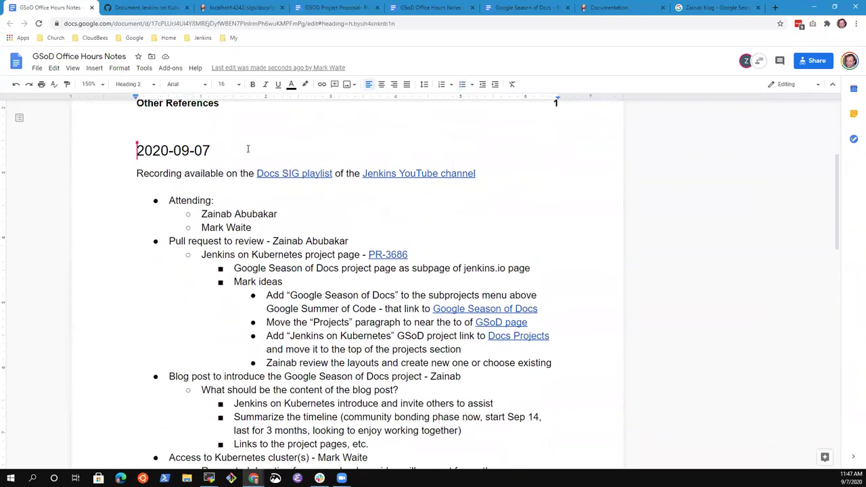
pyautogui.press('Return')
pyautogui.press('Up')
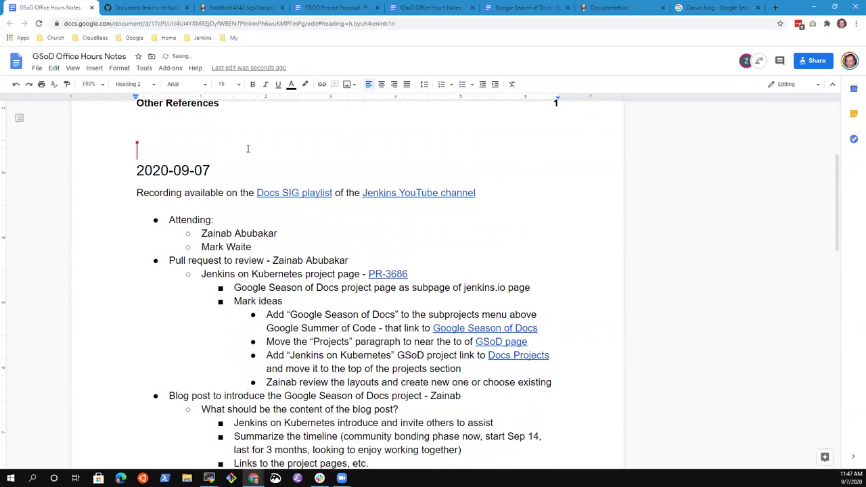
pyautogui.write('2020-09-')
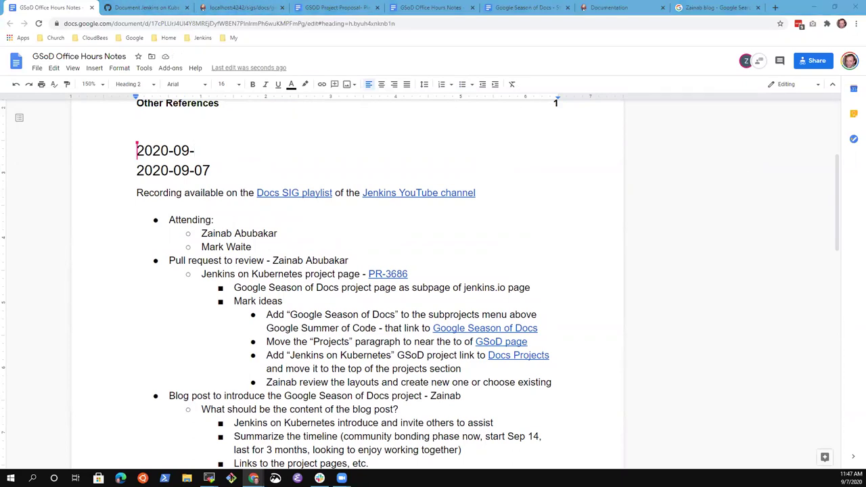
pyautogui.doubleClick(202, 145)
pyautogui.write('102020-09-07')
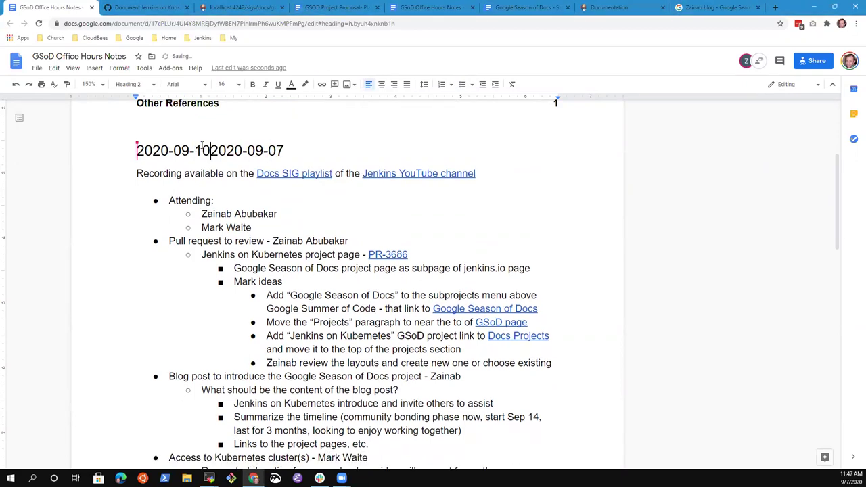
pyautogui.press('Return')
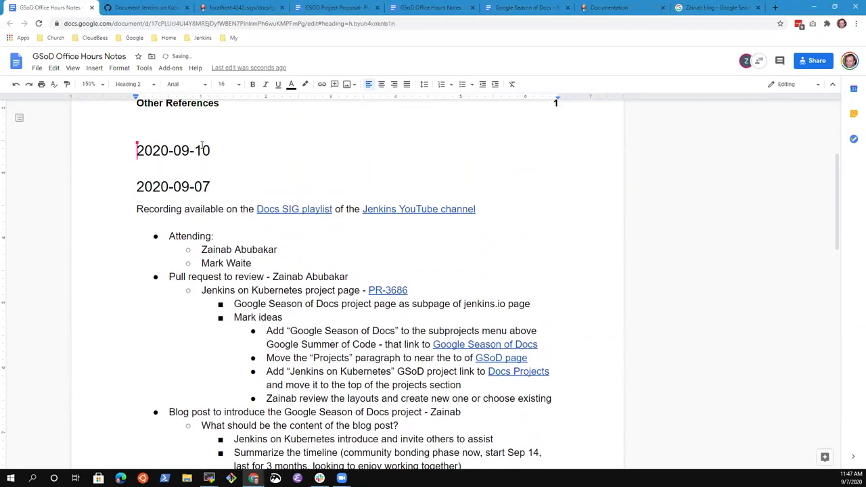
pyautogui.press('End')
pyautogui.write('-')
pyautogui.press('Up')
pyautogui.press('Down')
pyautogui.press('Down')
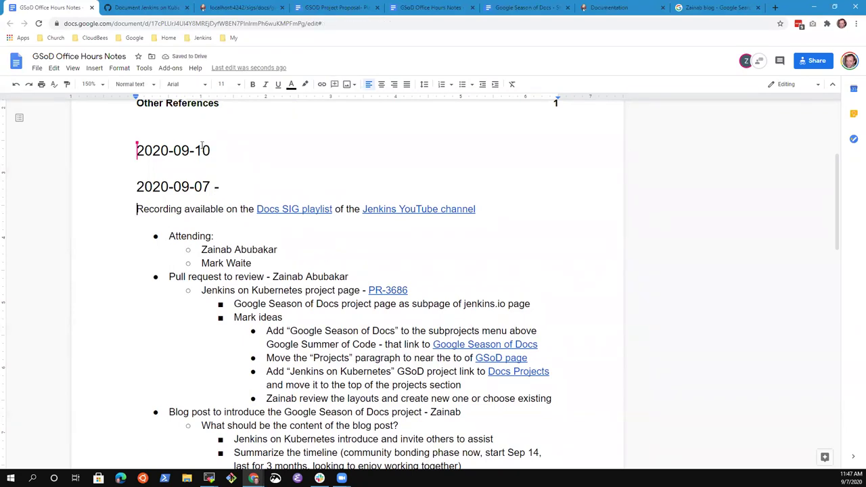
# Step: Copy the recording line and attendees list under the 2020-09-10 heading
pyautogui.press('Home')
pyautogui.hotkey('shift', 'Down')
pyautogui.hotkey('shift', 'Down')
pyautogui.hotkey('shift', 'Down')
pyautogui.hotkey('shift', 'Down')
pyautogui.hotkey('ctrl', 'c')
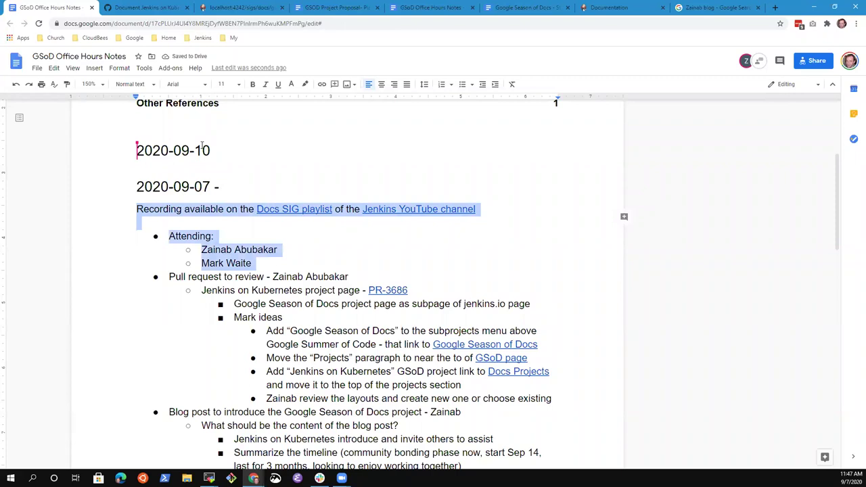
pyautogui.press('Left')
pyautogui.press('Up')
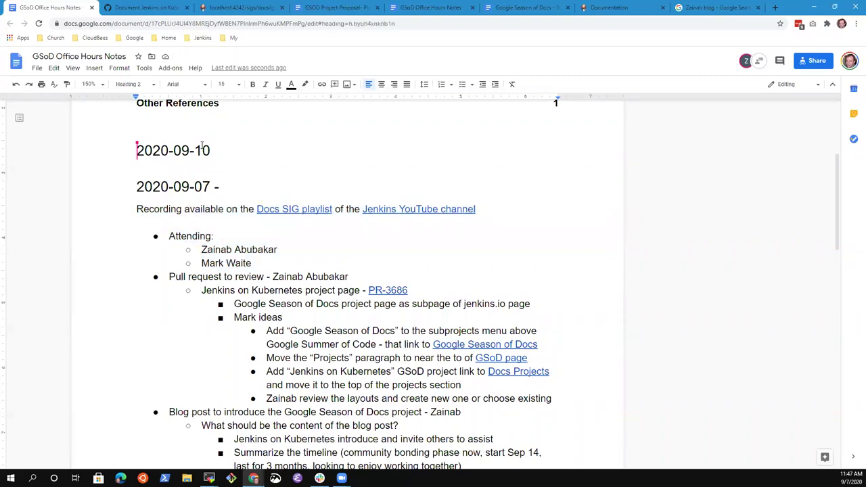
pyautogui.press('End')
pyautogui.press('Return')
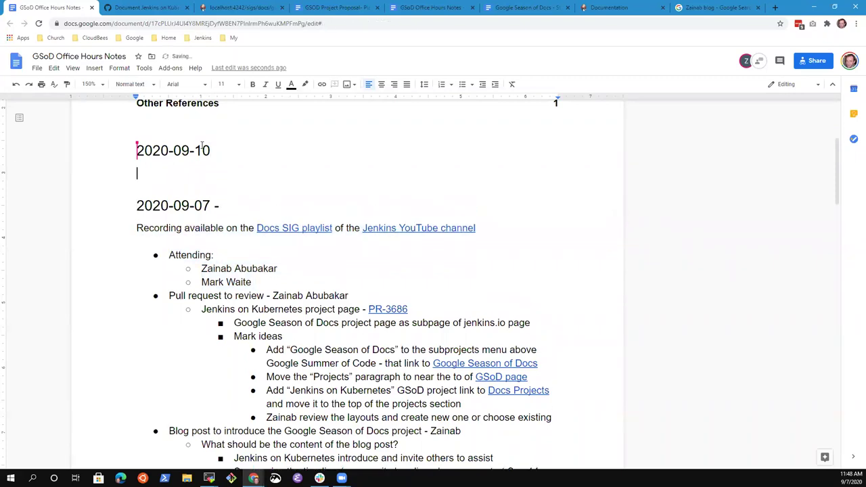
pyautogui.hotkey('ctrl', 'v')
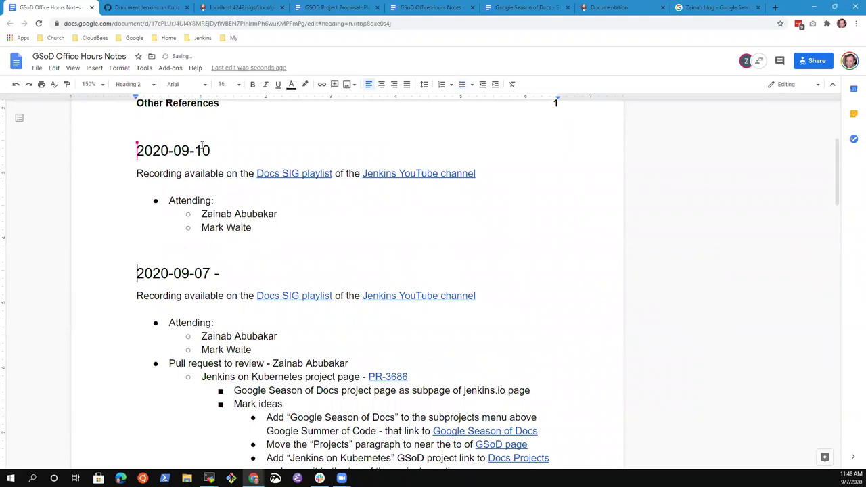
pyautogui.press('Delete')
# Step: Review the 2020-09-07 recording and Attending lines, then bring up the Zoom meeting controls
pyautogui.press('Down')
pyautogui.hotkey('ctrl', 'shift', 'Right')
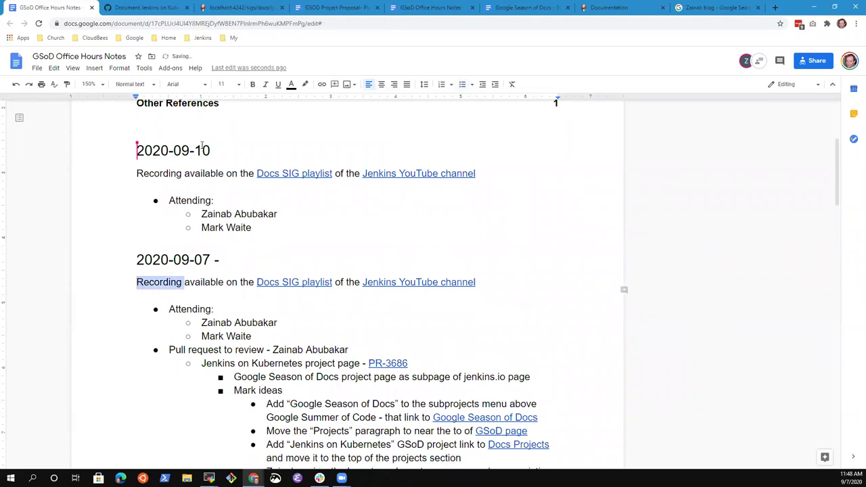
pyautogui.hotkey('shift', 'Left')
pyautogui.press('Down')
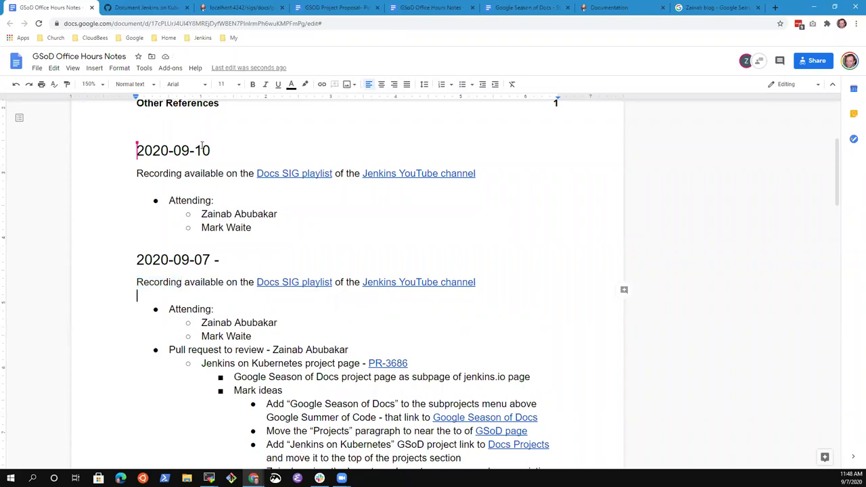
pyautogui.press('Down')
pyautogui.click(342, 478)
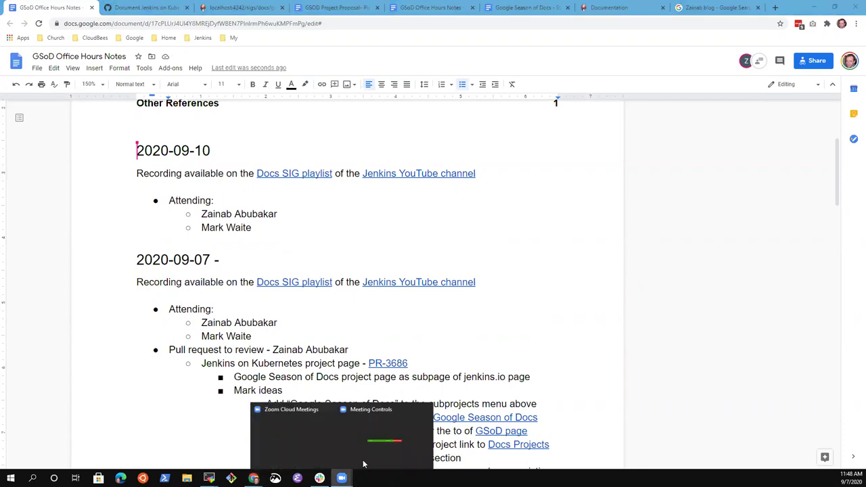
pyautogui.click(386, 440)
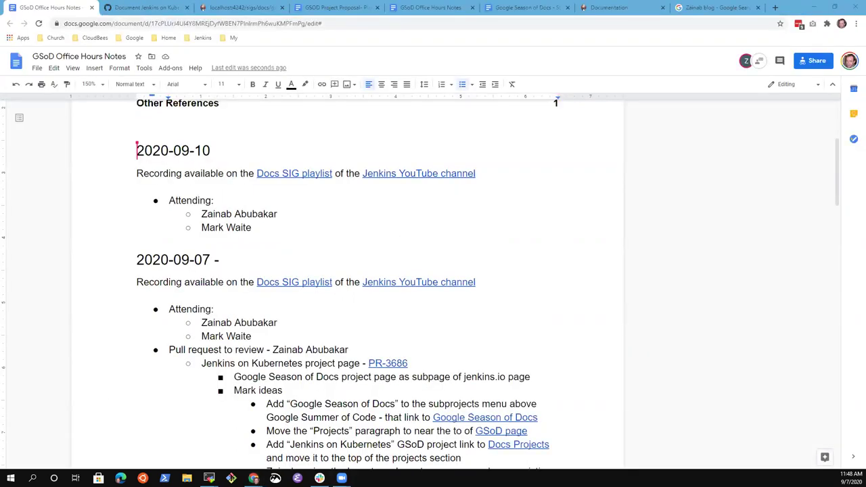